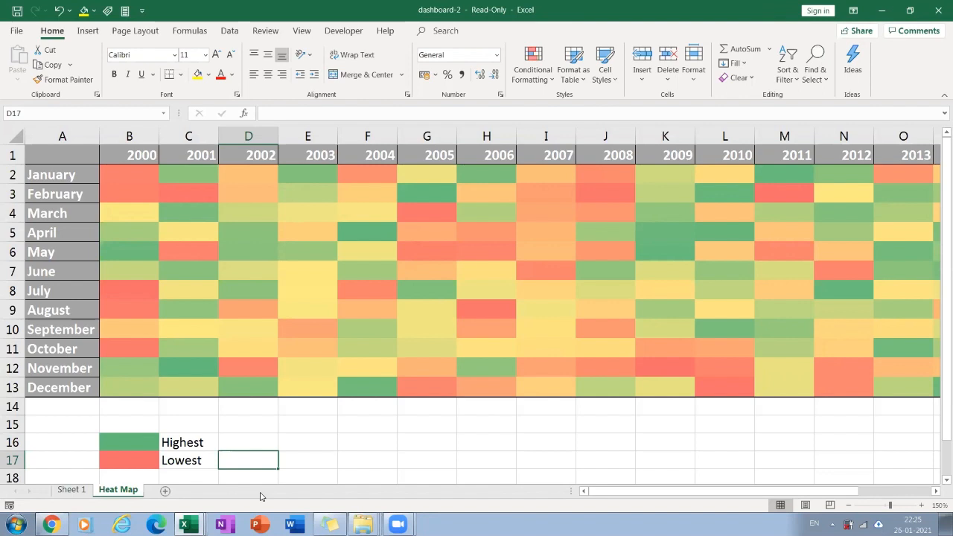
Switch to Sheet 1 and select the monthly values for 2000 to 2017 in B2:S13
{"action": "left_click", "coordinate": [73, 491]}
{"action": "left_click", "coordinate": [123, 490]}
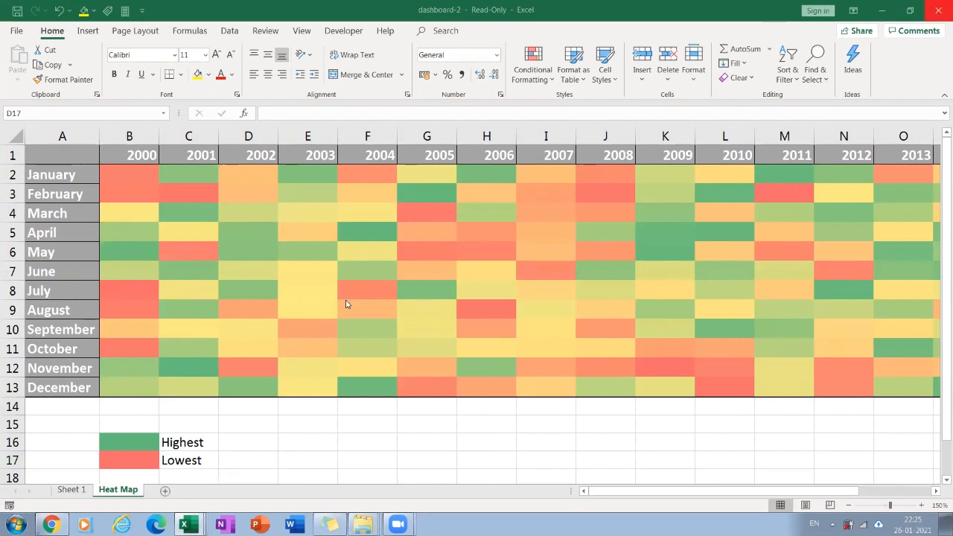
{"action": "left_click", "coordinate": [79, 493]}
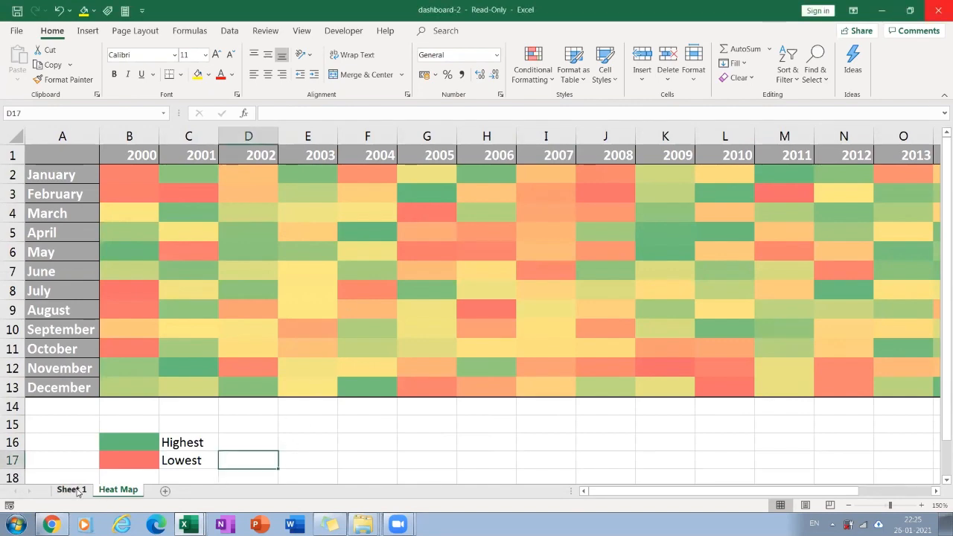
{"action": "left_click_drag", "start_coordinate": [140, 170], "coordinate": [663, 372]}
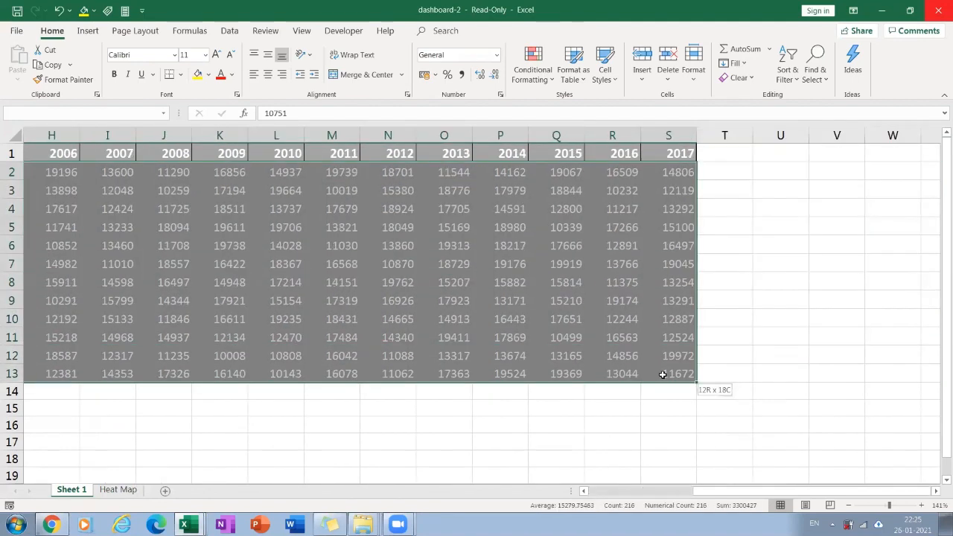
Apply a green-to-yellow color scale to the selected monthly values as conditional formatting
{"action": "left_click", "coordinate": [545, 69]}
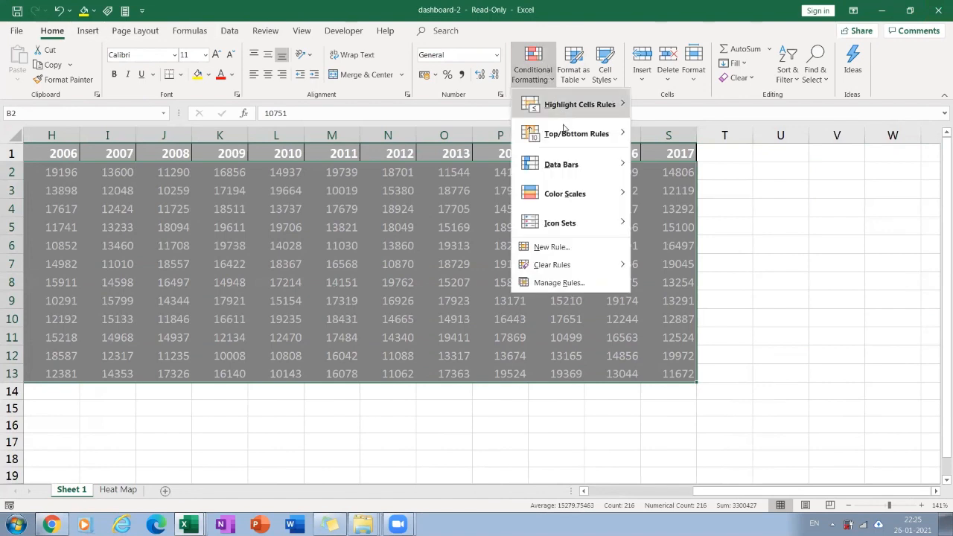
{"action": "mouse_move", "coordinate": [572, 226]}
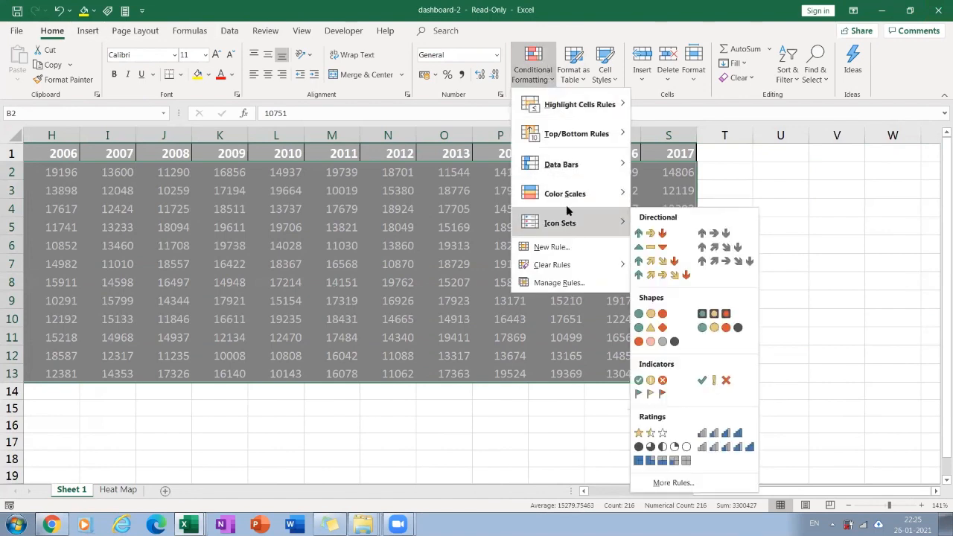
{"action": "mouse_move", "coordinate": [566, 203]}
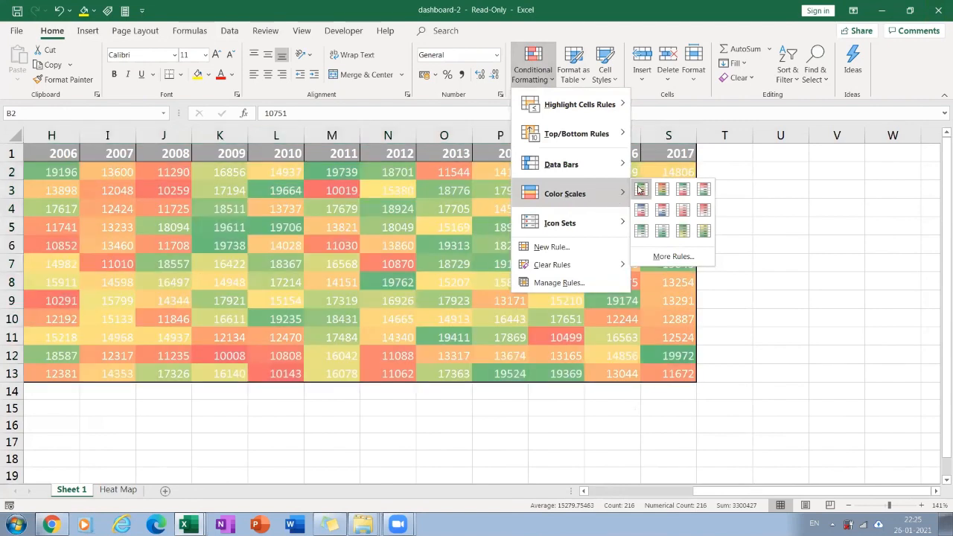
{"action": "left_click", "coordinate": [639, 210]}
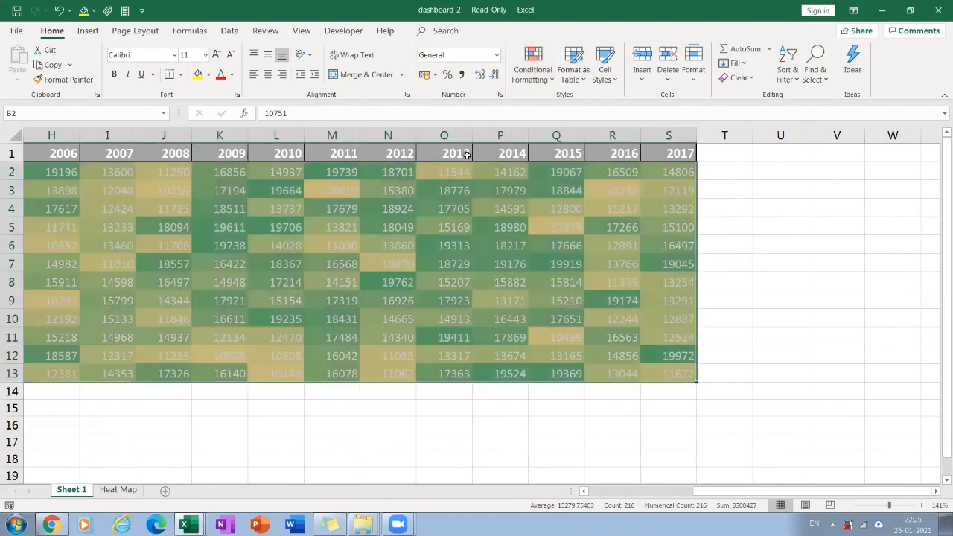
Apply the green-yellow-red color scale to the values in B2:S13, and return to cell B2
{"action": "left_click", "coordinate": [522, 75]}
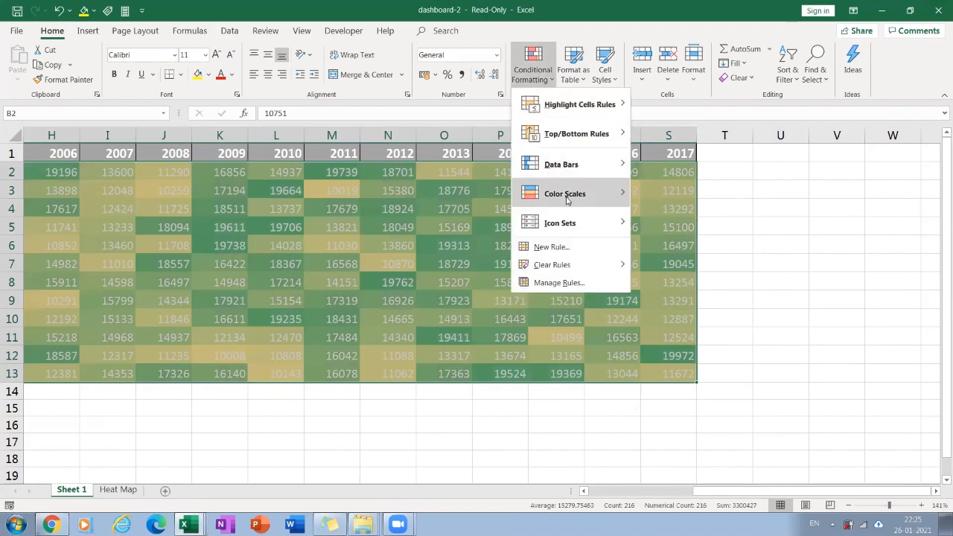
{"action": "left_click", "coordinate": [642, 191]}
{"action": "left_click", "coordinate": [119, 191]}
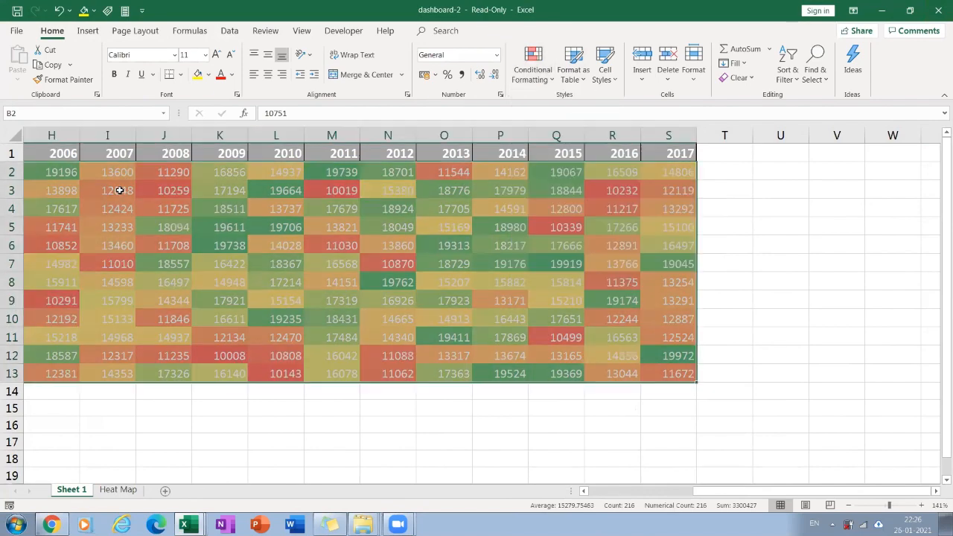
{"action": "key", "text": "Left"}
{"action": "key", "text": "Left"}
{"action": "key", "text": "Left"}
{"action": "key", "text": "Left"}
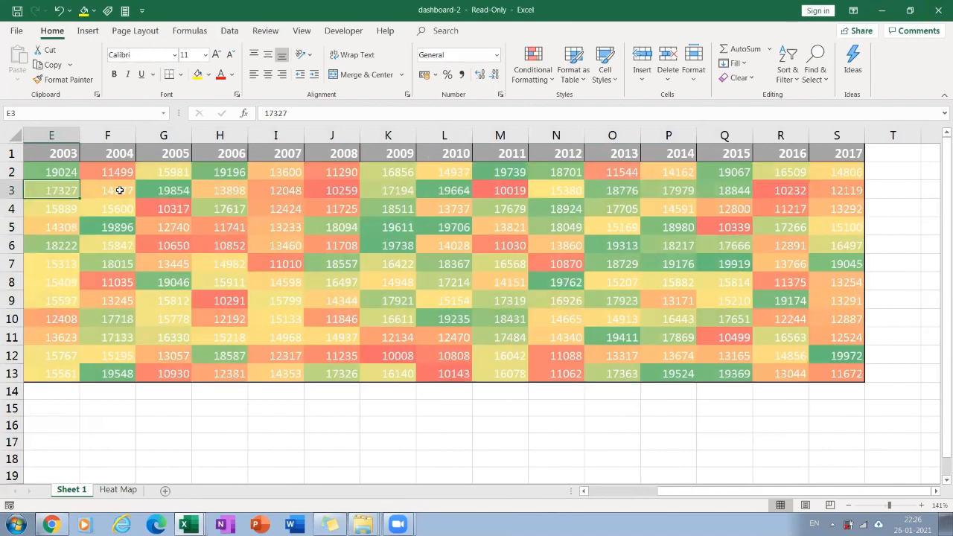
{"action": "key", "text": "Left"}
{"action": "key", "text": "Left"}
{"action": "key", "text": "Left"}
{"action": "key", "text": "Up"}
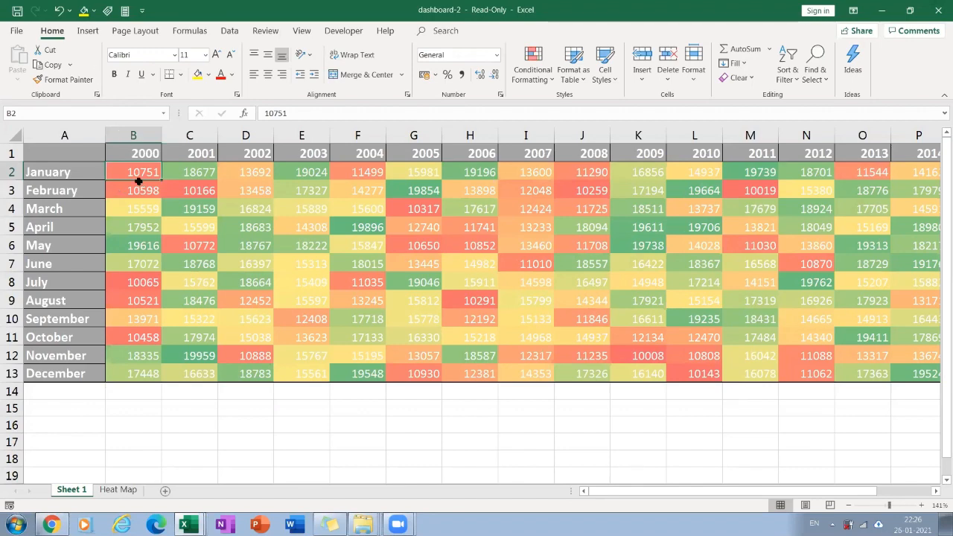
Hide the numbers in B2:S13 on Sheet 1 by giving the range the custom number format ;;;
{"action": "left_click_drag", "start_coordinate": [138, 174], "coordinate": [893, 371]}
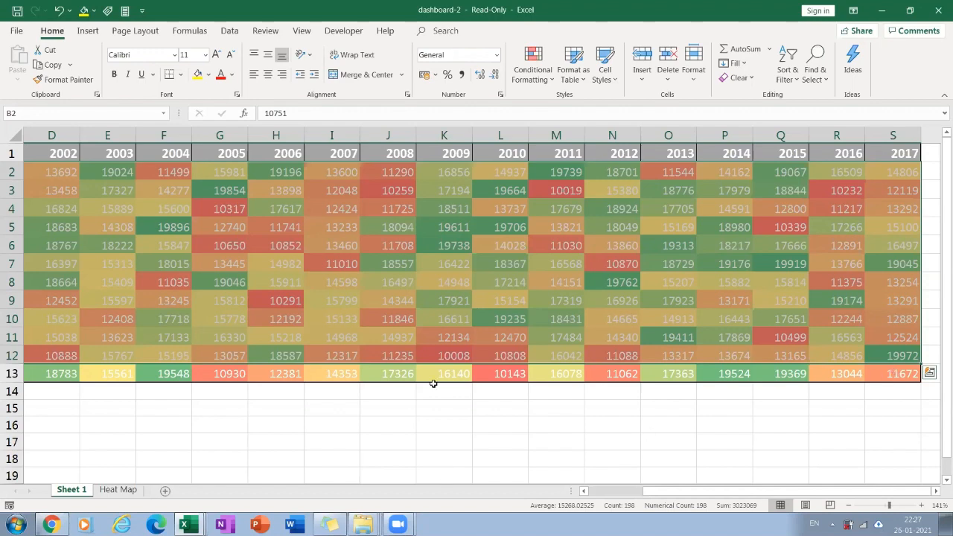
{"action": "left_click", "coordinate": [332, 320]}
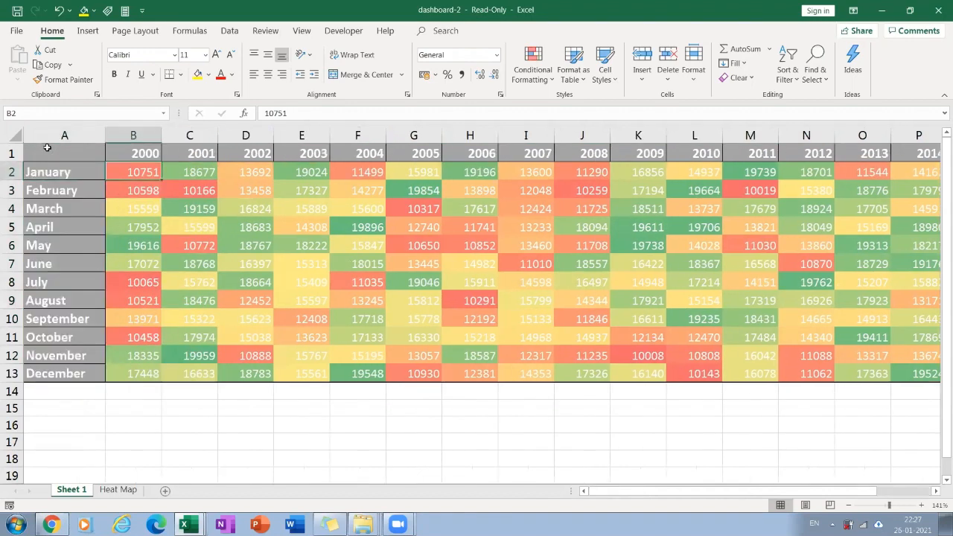
{"action": "key", "text": "shift+Down"}
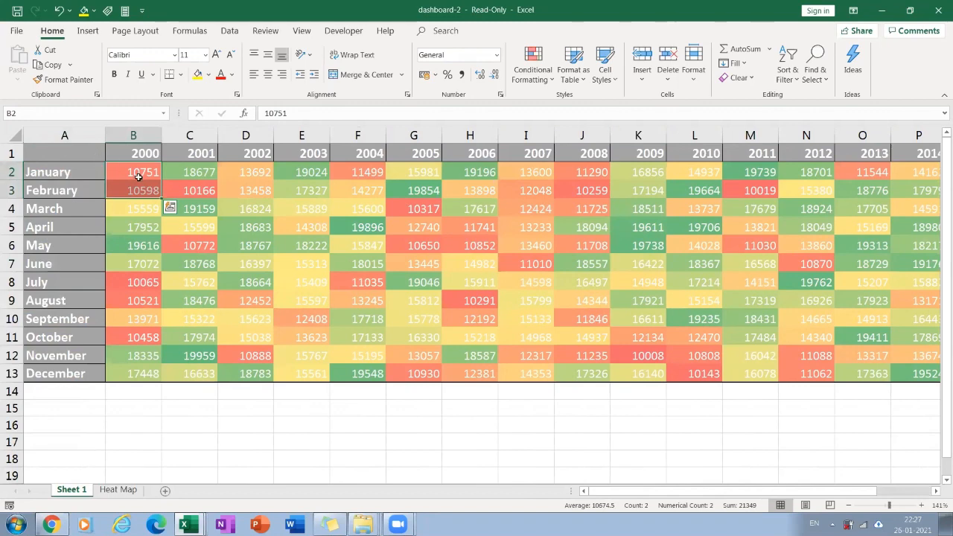
{"action": "key", "text": "ctrl+shift+Down"}
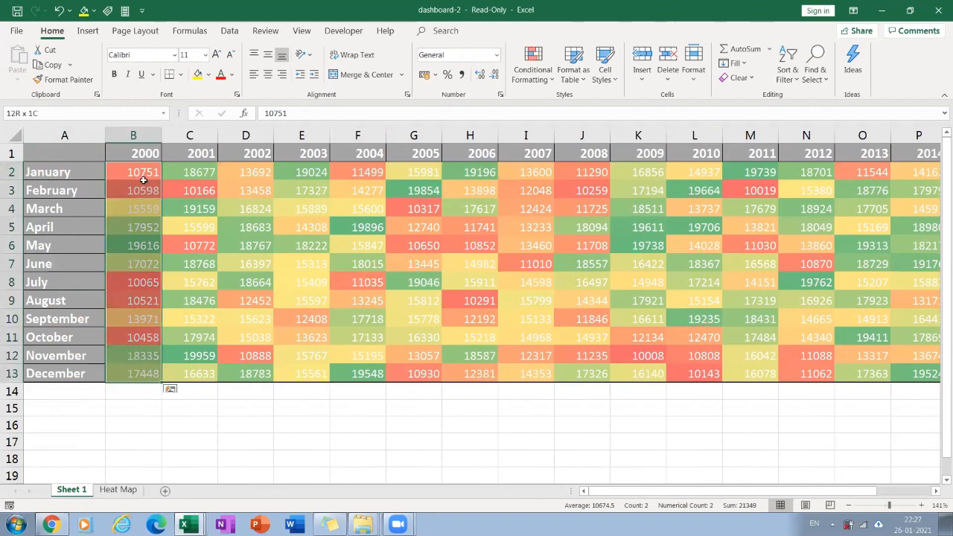
{"action": "key", "text": "ctrl+shift+Right"}
{"action": "key", "text": "ctrl+q"}
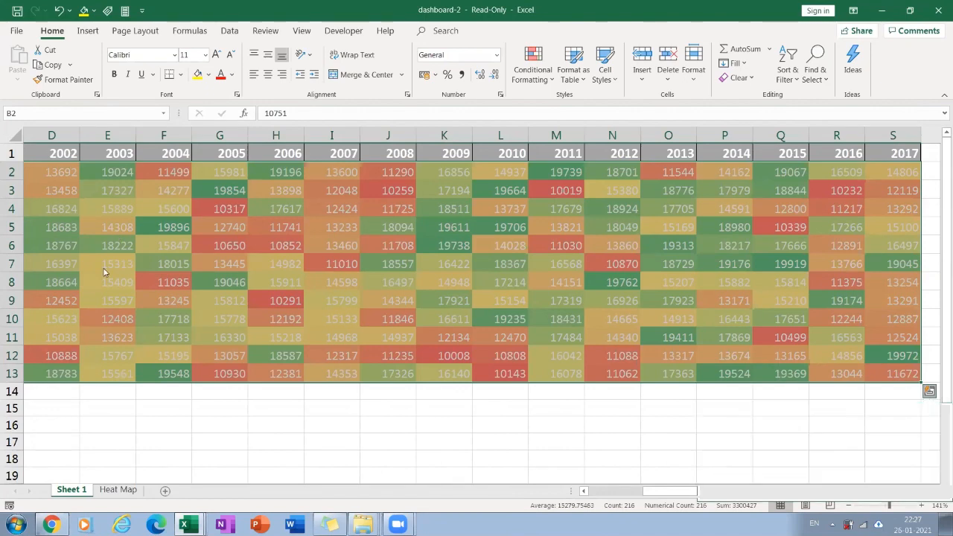
{"action": "right_click", "coordinate": [120, 175]}
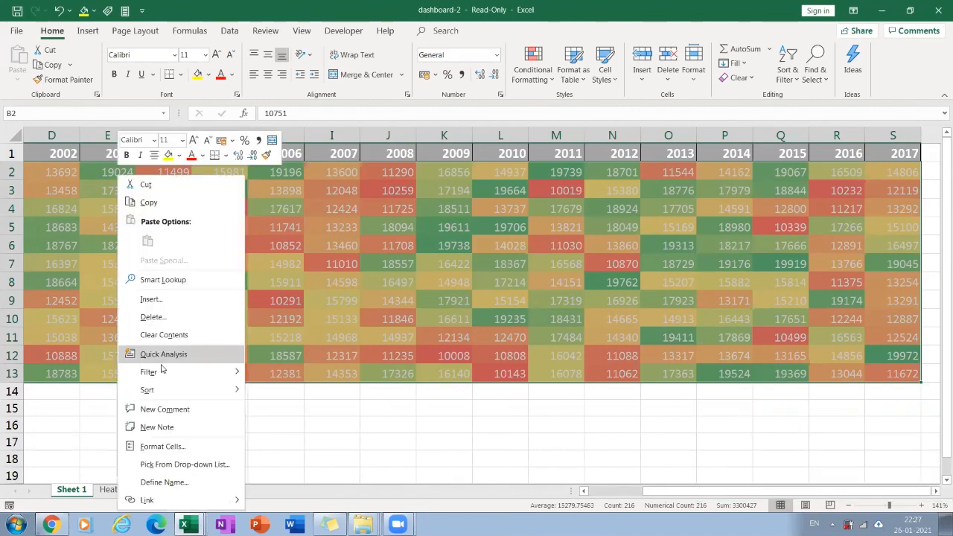
{"action": "left_click", "coordinate": [158, 446]}
{"action": "left_click", "coordinate": [27, 348]}
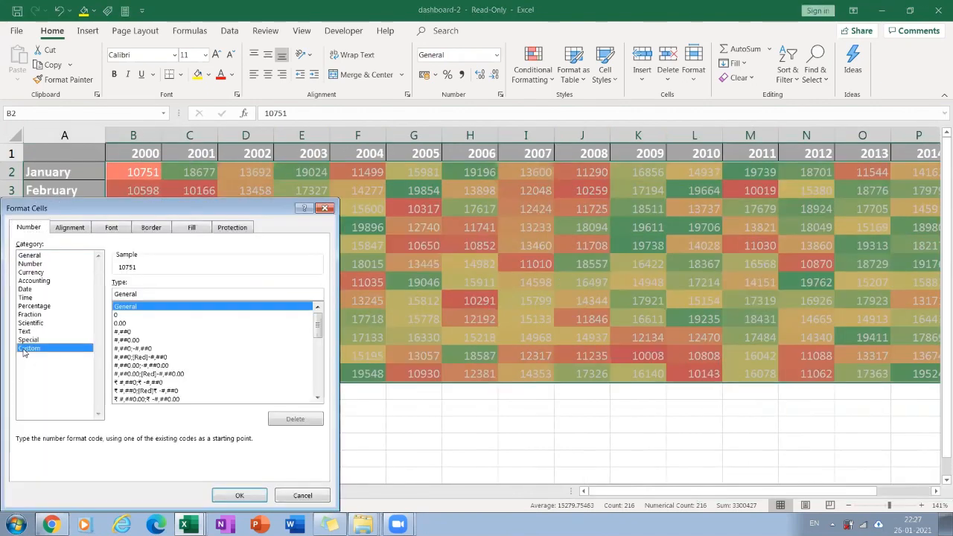
{"action": "double_click", "coordinate": [123, 294]}
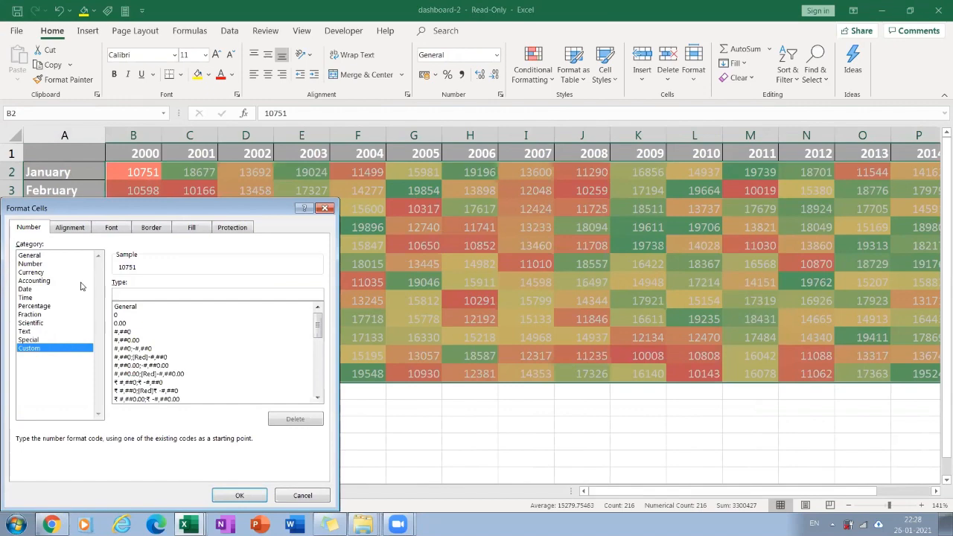
{"action": "type", "text": ";;;"}
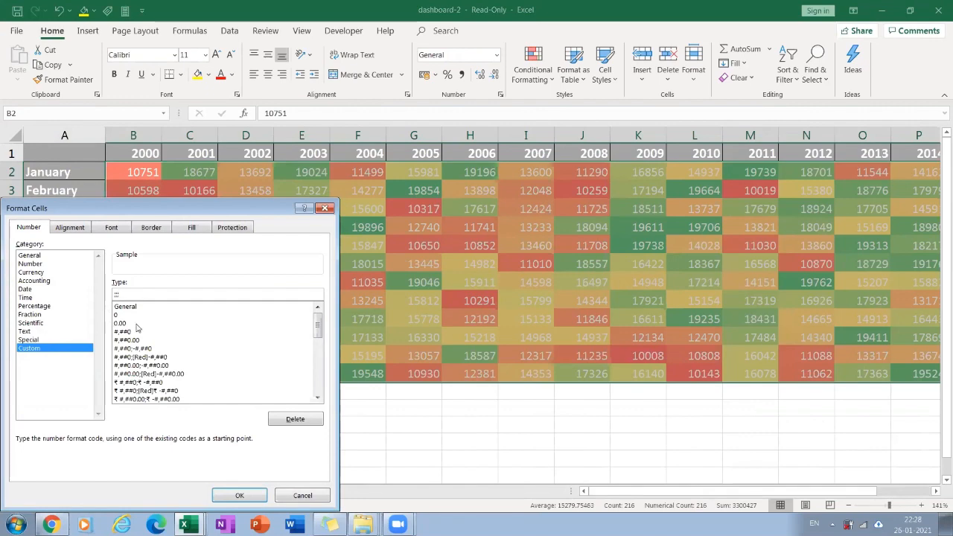
{"action": "left_click", "coordinate": [230, 495]}
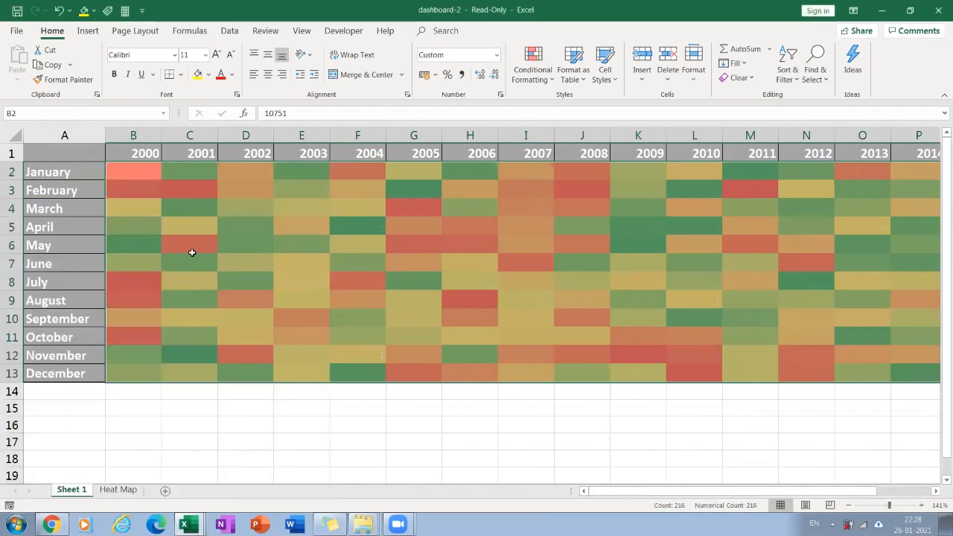
{"action": "left_click_drag", "start_coordinate": [192, 253], "coordinate": [196, 263]}
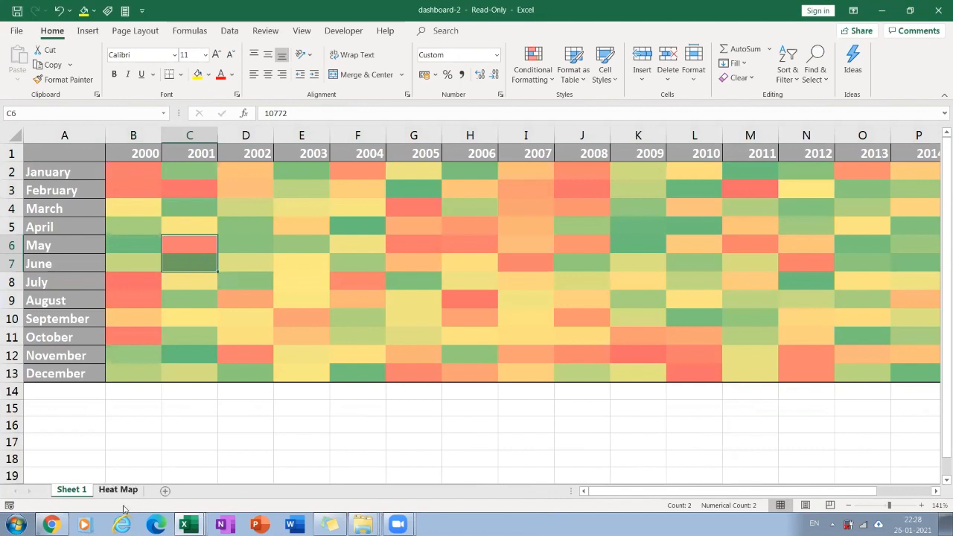
Enter a person's first name as sample text in cell B19 below the heat map and reselect that cell
{"action": "left_click", "coordinate": [130, 473]}
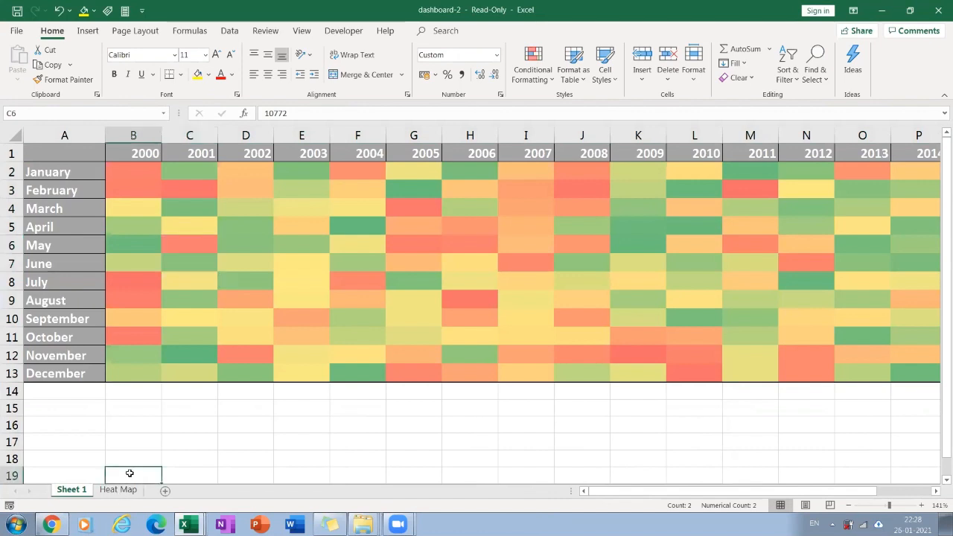
{"action": "scroll", "coordinate": [129, 474], "scroll_direction": "down", "scroll_amount": 2}
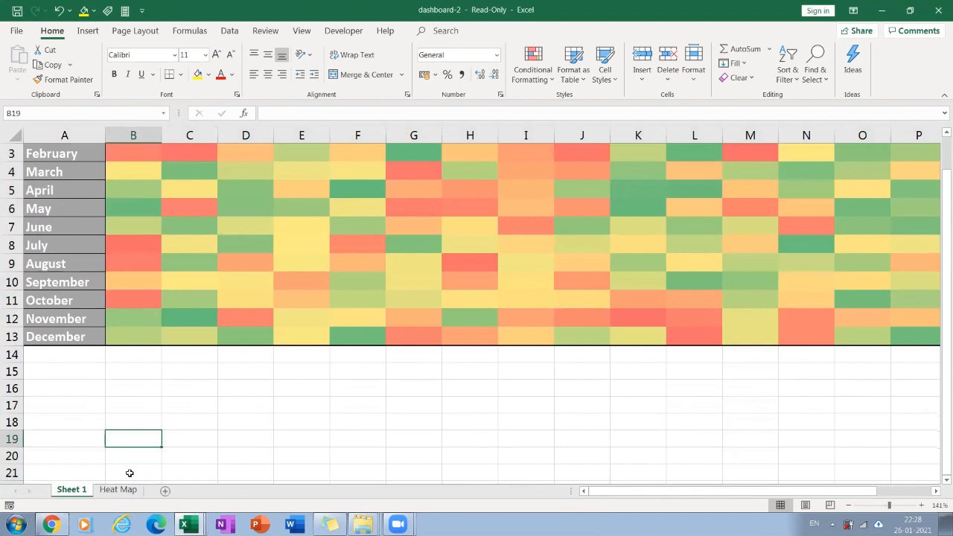
{"action": "type", "text": "Ritu"}
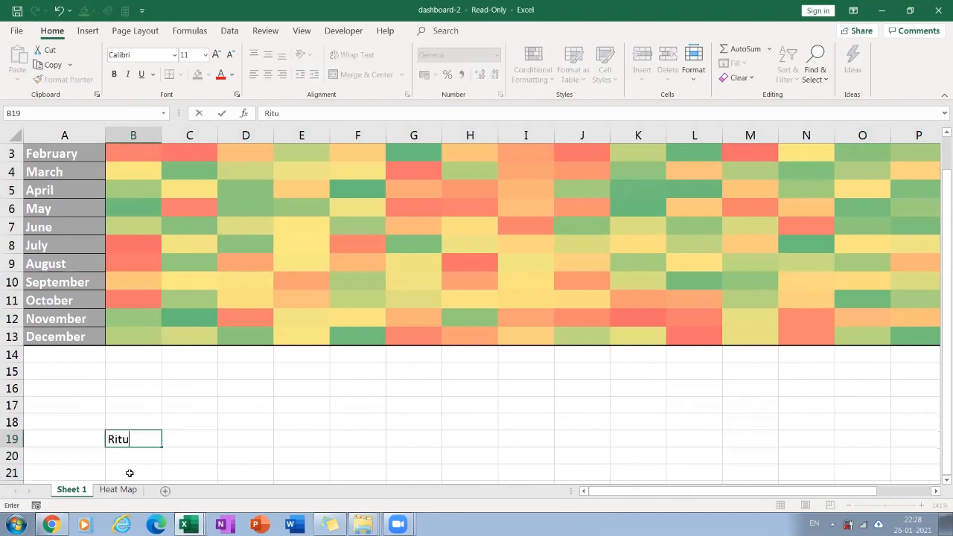
{"action": "key", "text": "Return"}
{"action": "key", "text": "Up"}
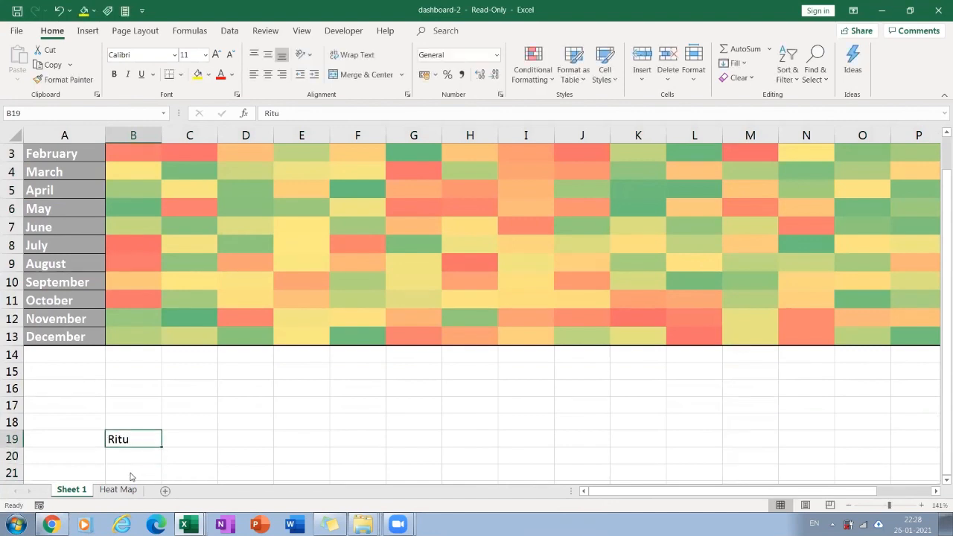
Hide the sample text in cell B19 by applying the custom number format ;;;
{"action": "key", "text": "ctrl+1"}
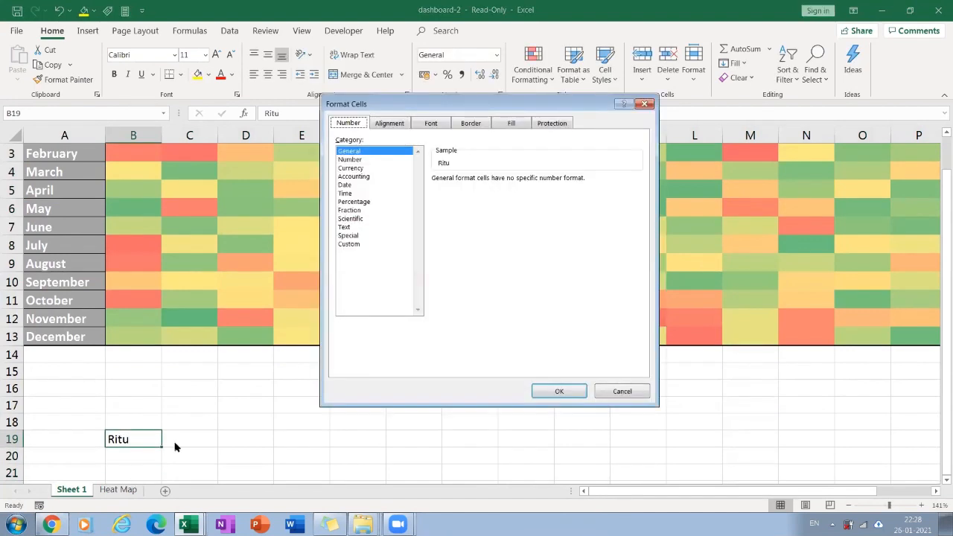
{"action": "left_click", "coordinate": [361, 245]}
{"action": "left_click_drag", "start_coordinate": [480, 193], "coordinate": [376, 182]}
{"action": "key", "text": "BackSpace"}
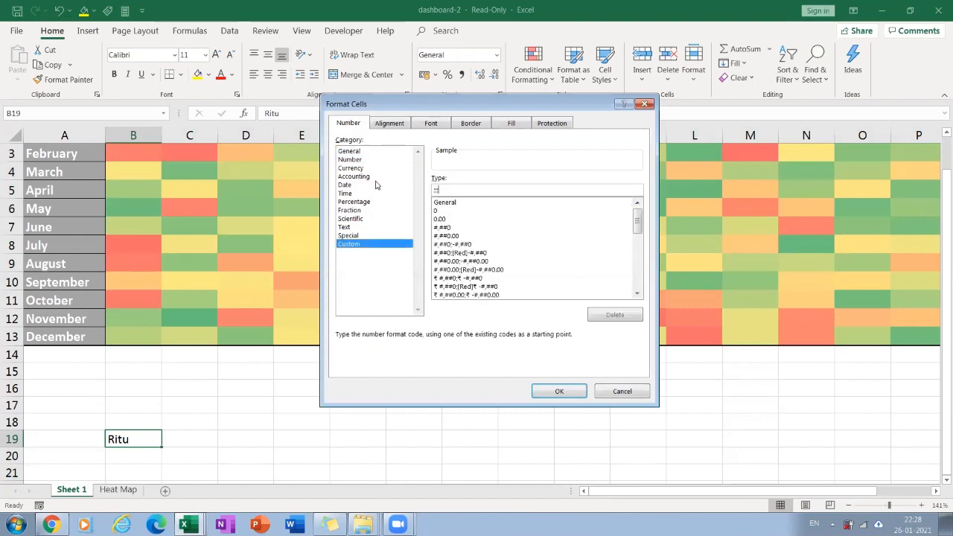
{"action": "key", "text": "Return"}
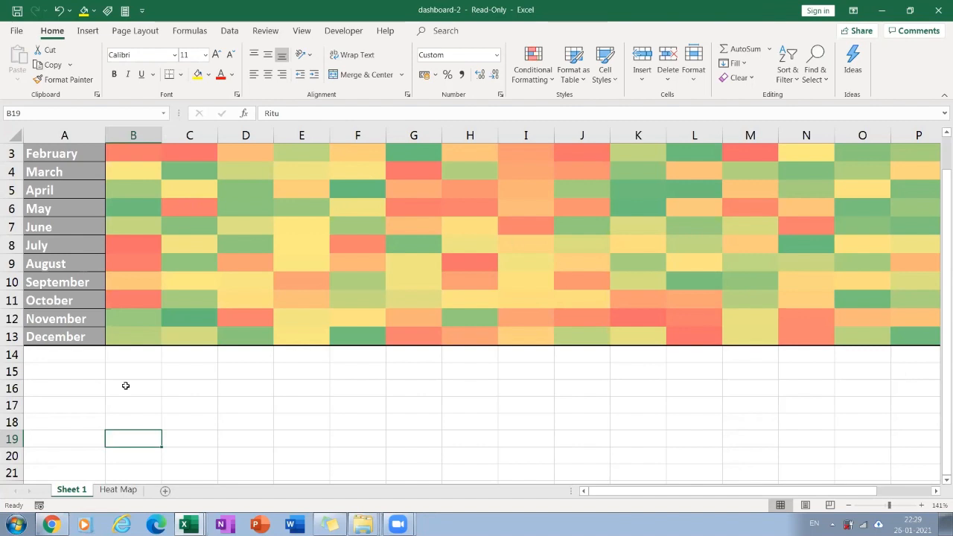
Create a new blank workbook
{"action": "key", "text": "ctrl+n"}
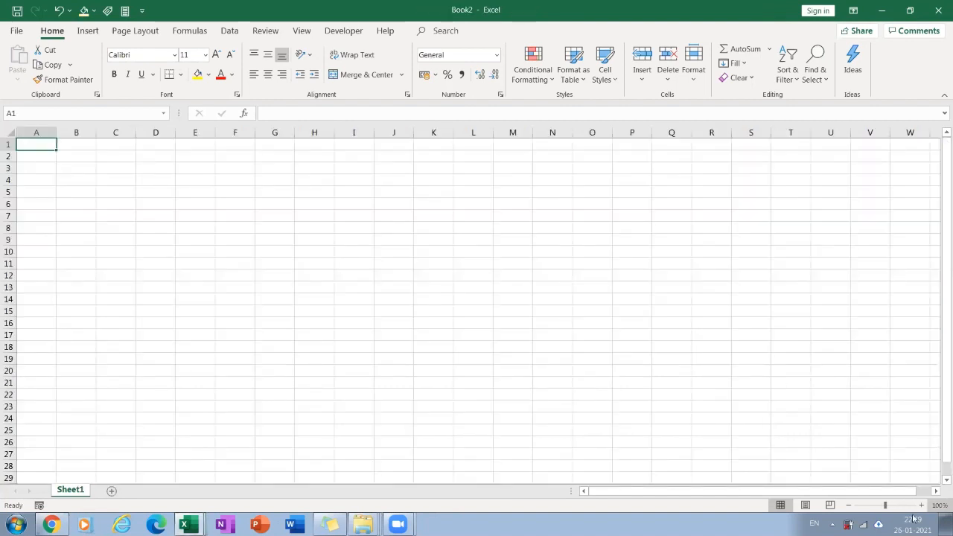
{"action": "left_click_drag", "start_coordinate": [886, 506], "coordinate": [891, 508]}
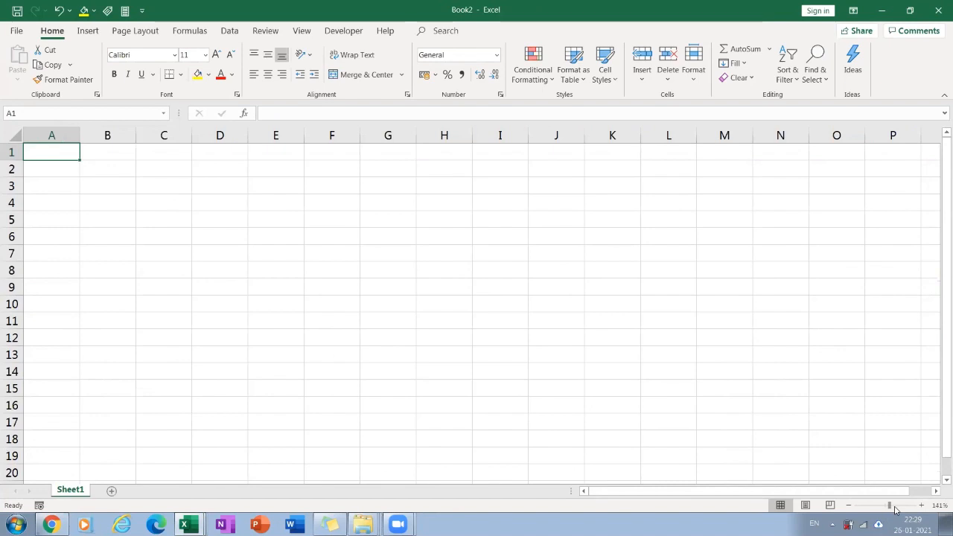
{"action": "left_click", "coordinate": [897, 506]}
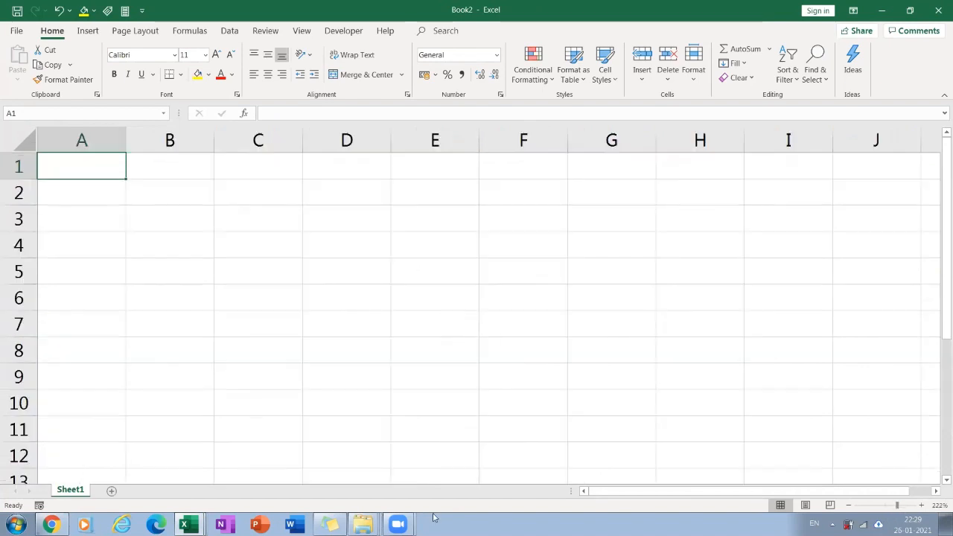
Rename Sheet1 of the new workbook as Age Calculator
{"action": "double_click", "coordinate": [67, 489]}
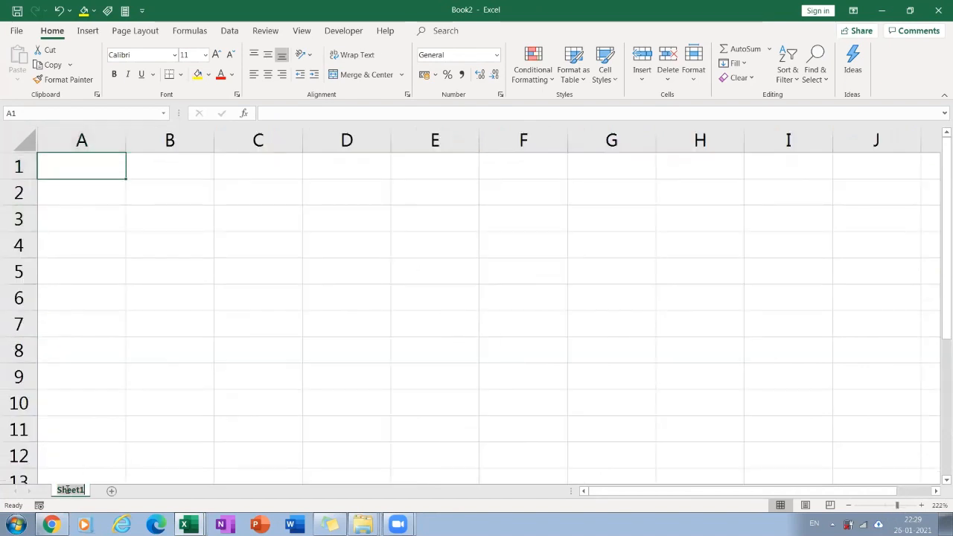
{"action": "type", "text": "Ag"}
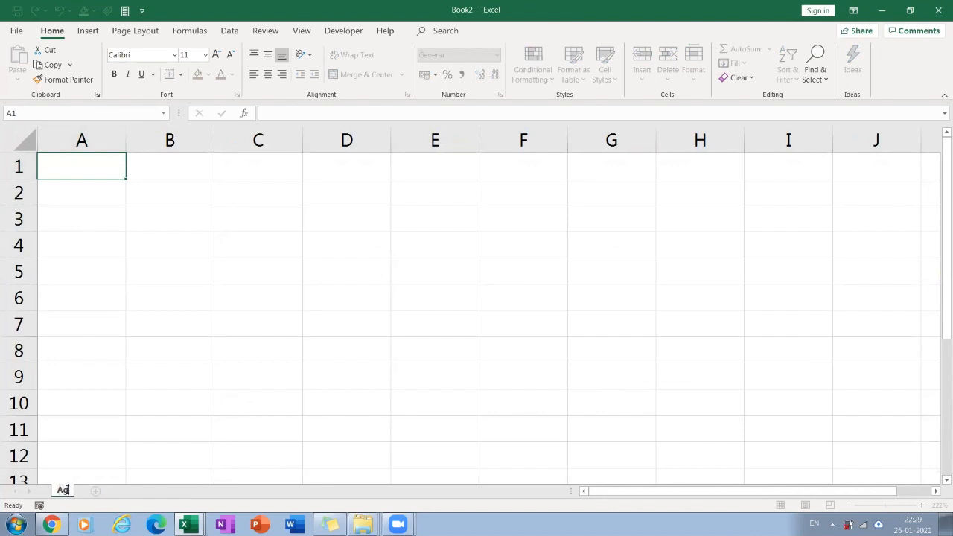
{"action": "type", "text": "e Calculato"}
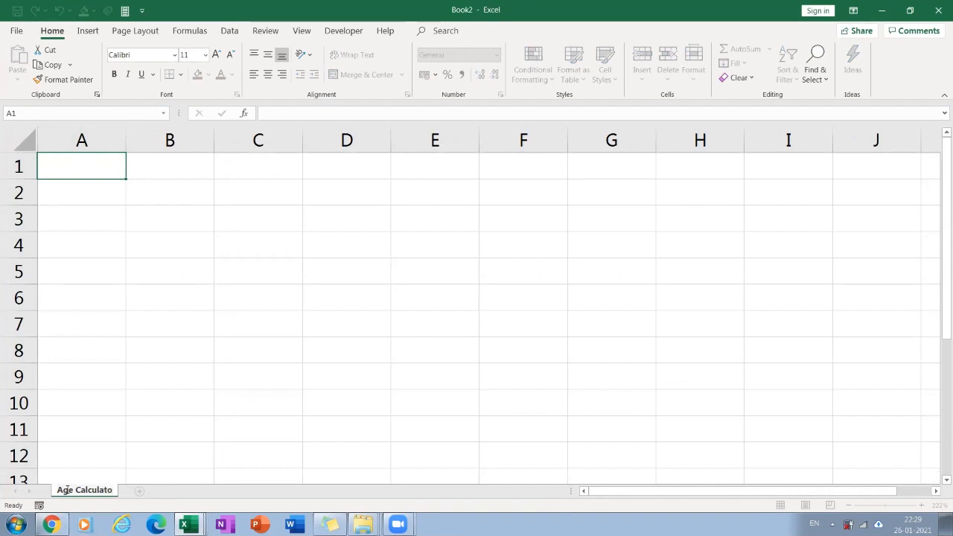
{"action": "type", "text": "r"}
{"action": "left_click", "coordinate": [207, 417]}
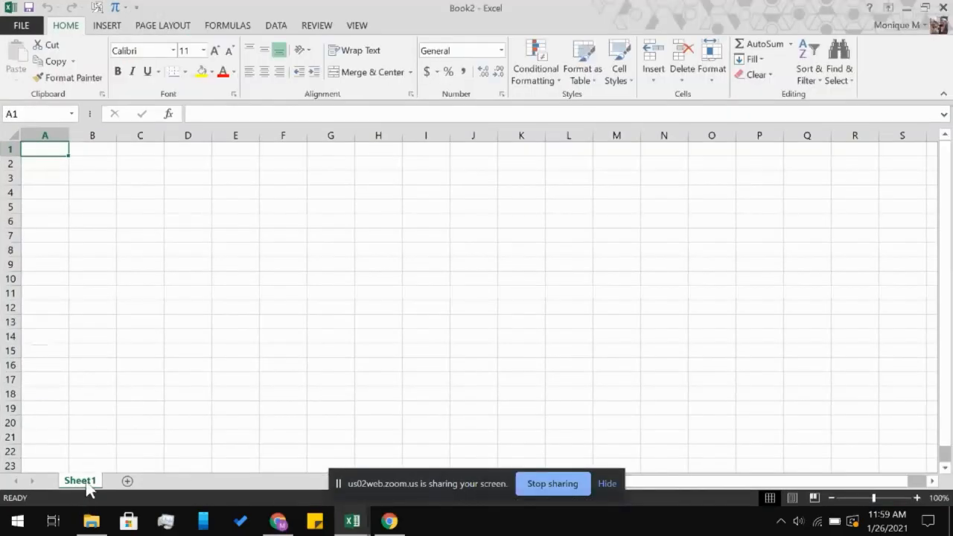
Give the blank Book2 workbook's only sheet the name Age Calculator
{"action": "right_click", "coordinate": [82, 481]}
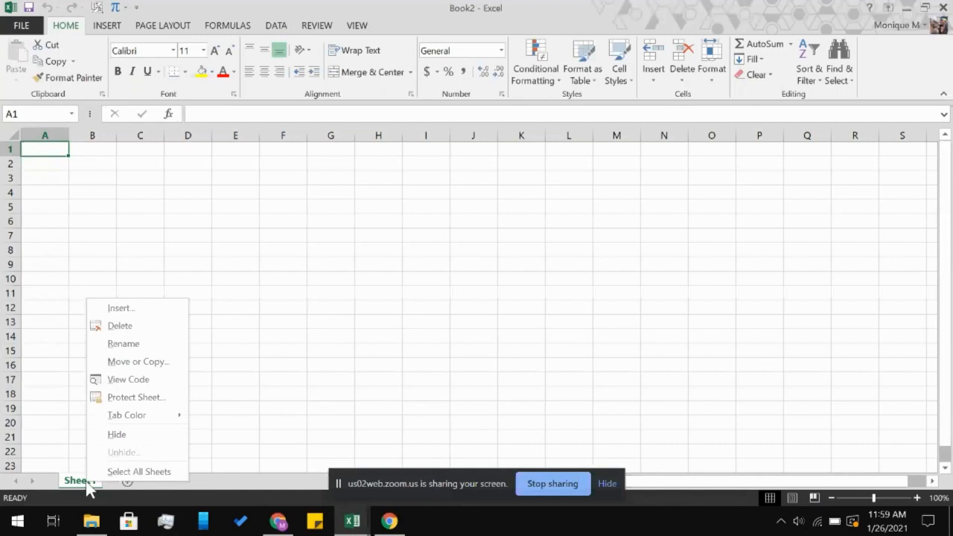
{"action": "left_click", "coordinate": [142, 343]}
{"action": "type", "text": "A"}
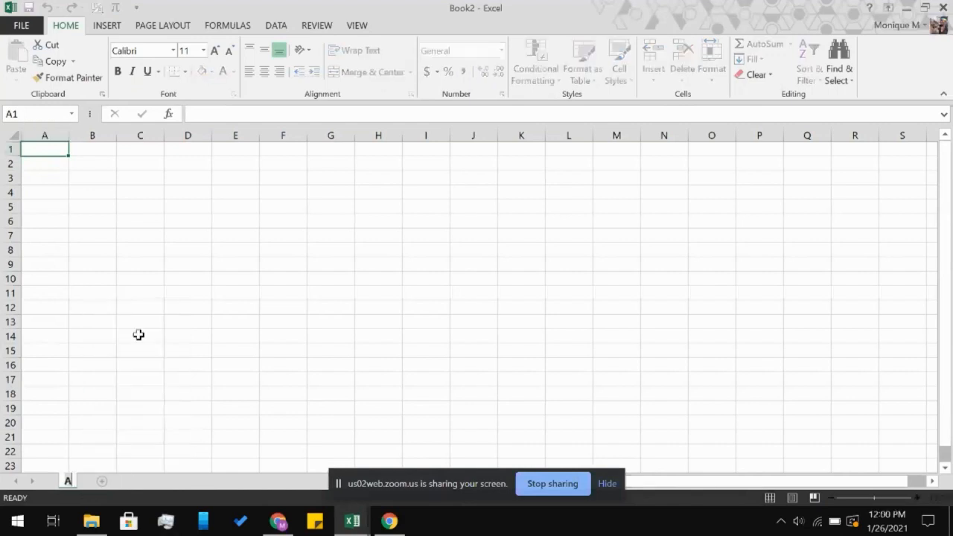
{"action": "type", "text": "ge Calc"}
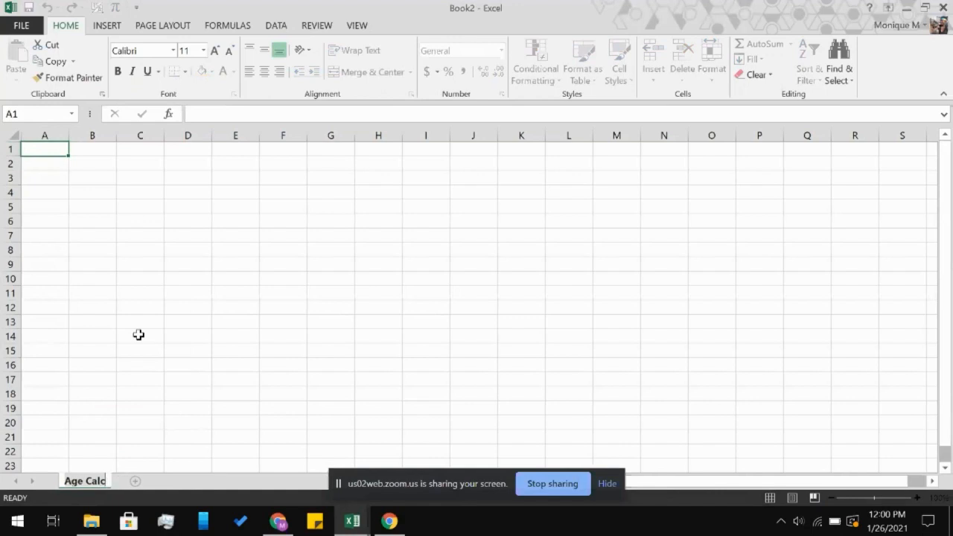
{"action": "type", "text": "ulator"}
{"action": "left_click", "coordinate": [138, 335]}
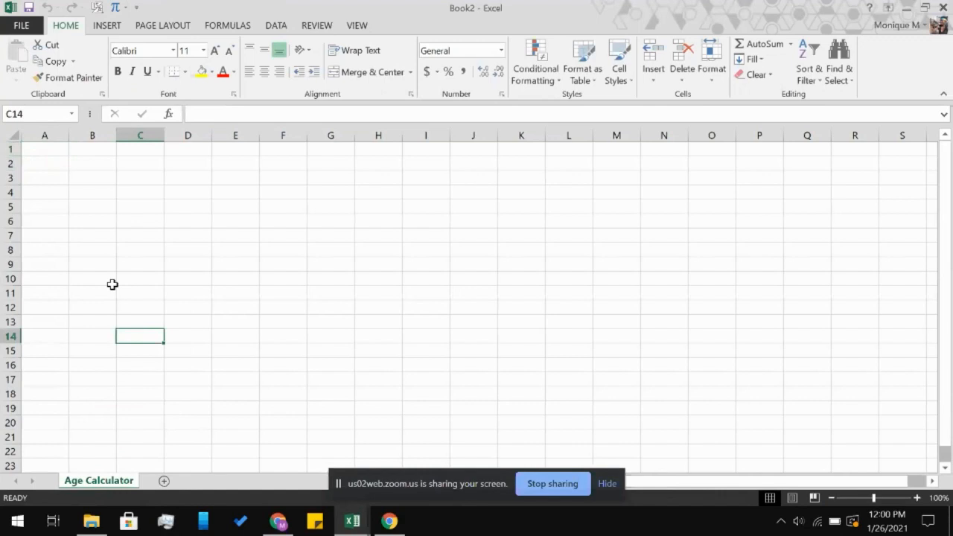
Enter the label Date of Birth in cell A1 and fit column A's width to the text
{"action": "left_click", "coordinate": [61, 147]}
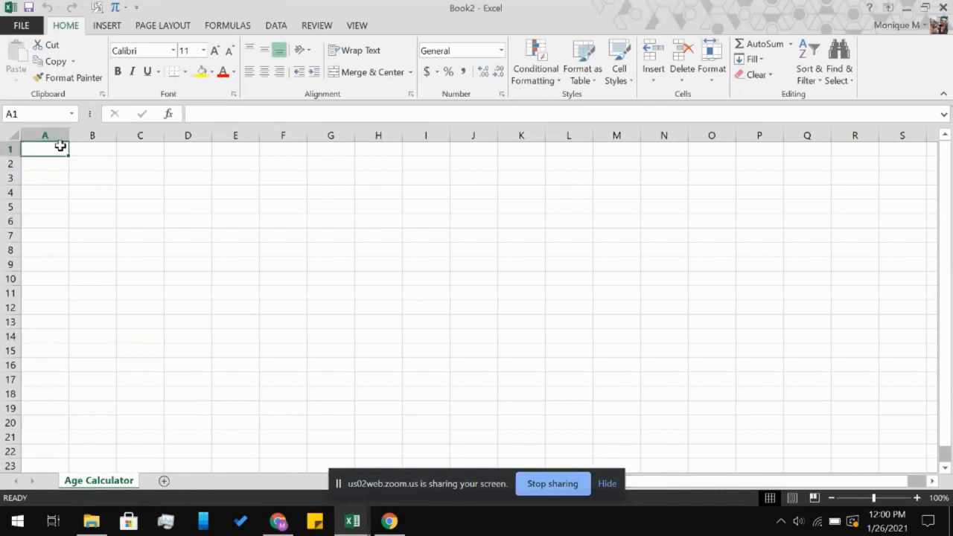
{"action": "type", "text": "Dat"}
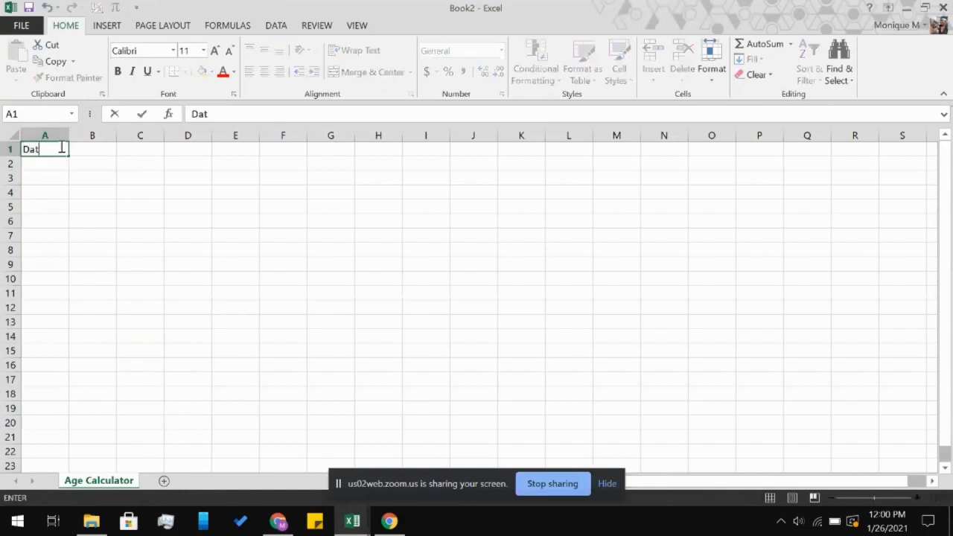
{"action": "type", "text": "e of Birth"}
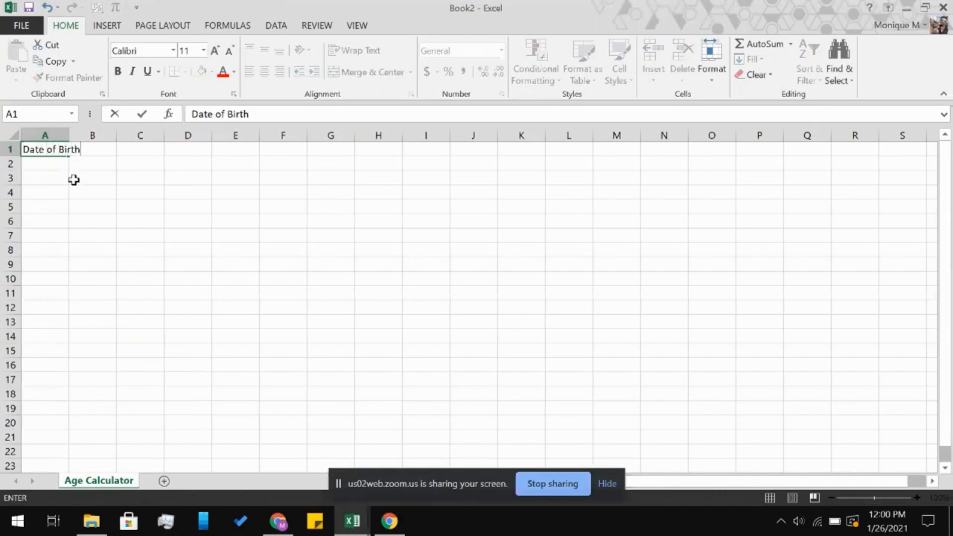
{"action": "left_click", "coordinate": [64, 136]}
{"action": "double_click", "coordinate": [68, 138]}
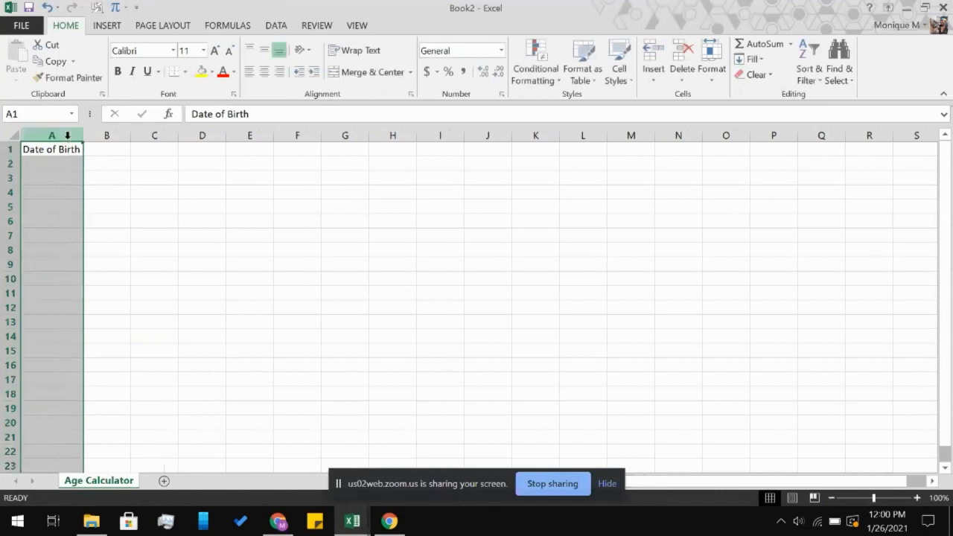
Enter a sample date of birth in cell B1 beside its label
{"action": "left_click", "coordinate": [109, 193]}
{"action": "left_click", "coordinate": [108, 150]}
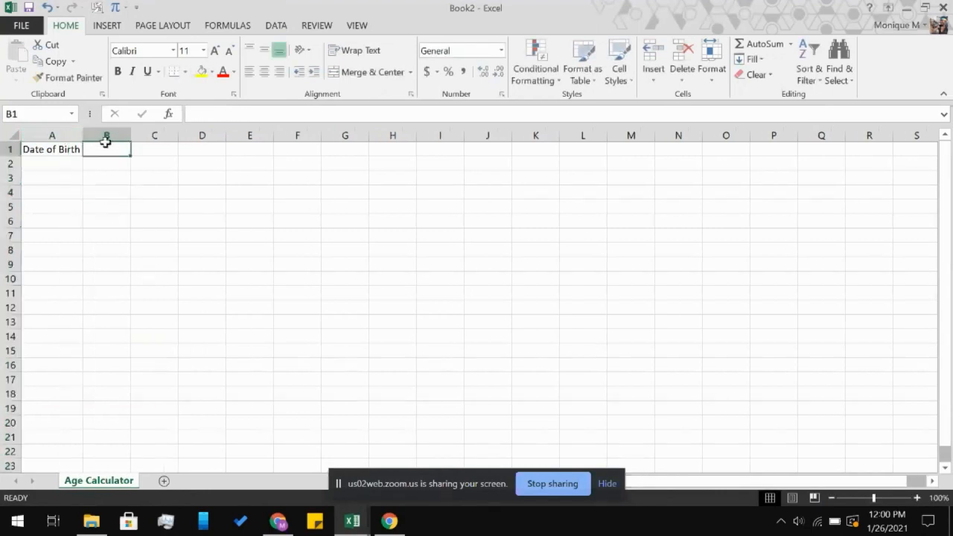
{"action": "type", "text": "0"}
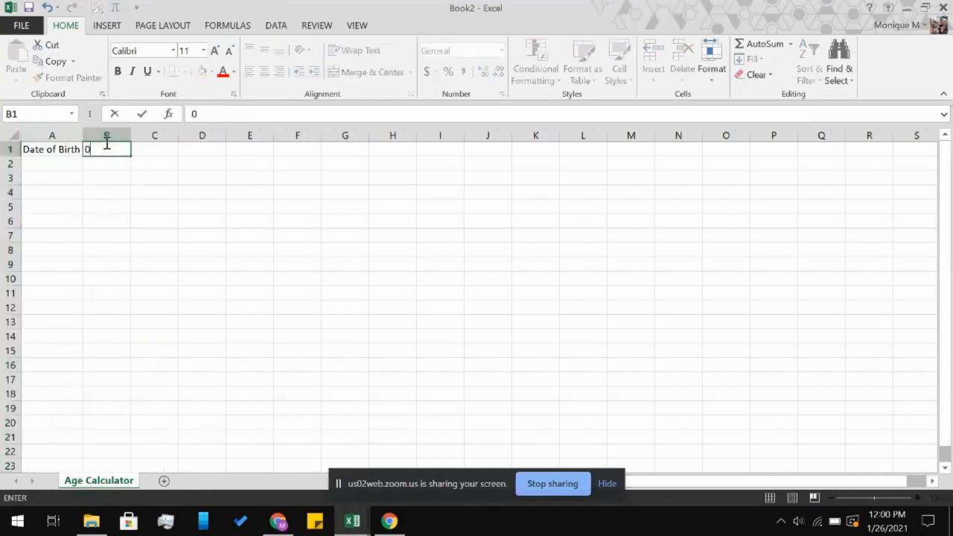
{"action": "type", "text": "9/17/1997"}
{"action": "left_click", "coordinate": [186, 190]}
{"action": "left_click", "coordinate": [178, 219]}
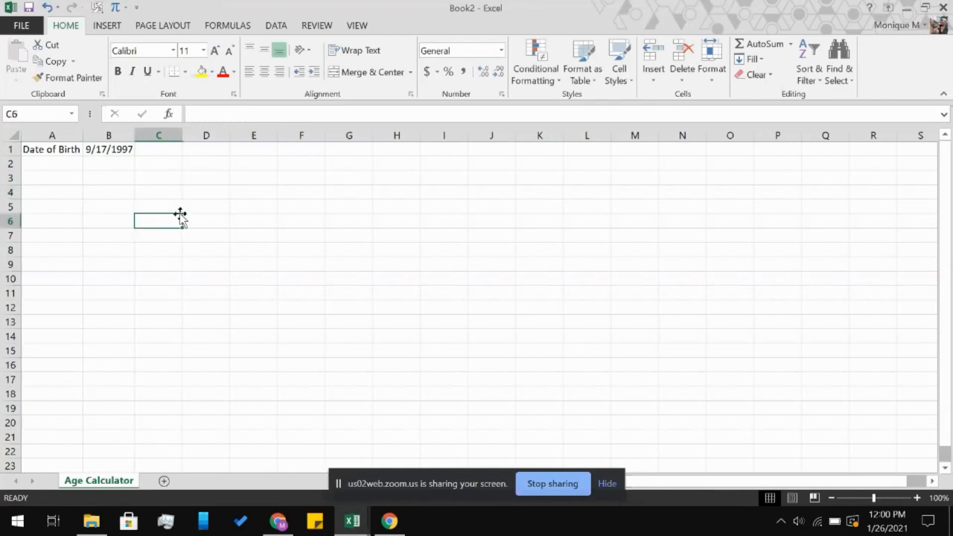
{"action": "left_click", "coordinate": [240, 181]}
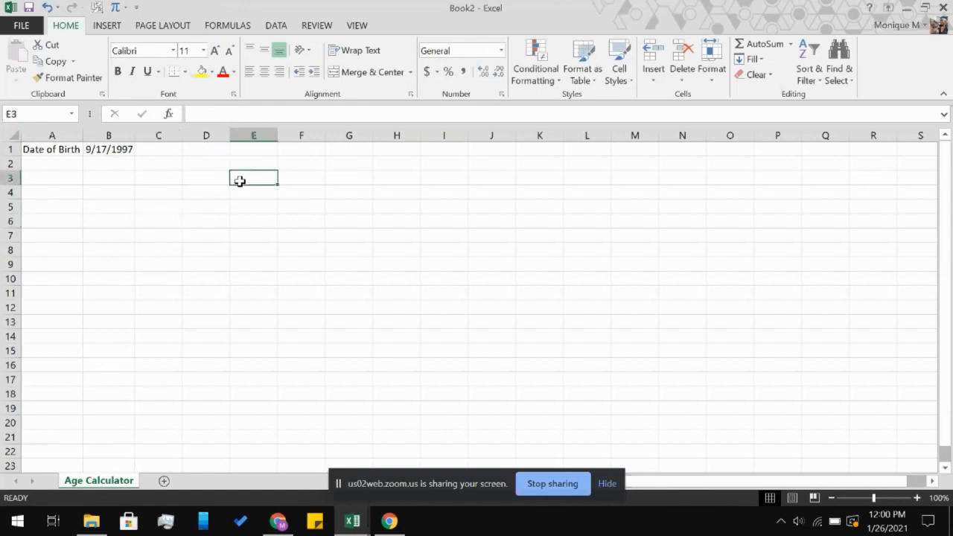
Enter the labels years, months and days in cells A3, A4 and A5
{"action": "left_click", "coordinate": [82, 180]}
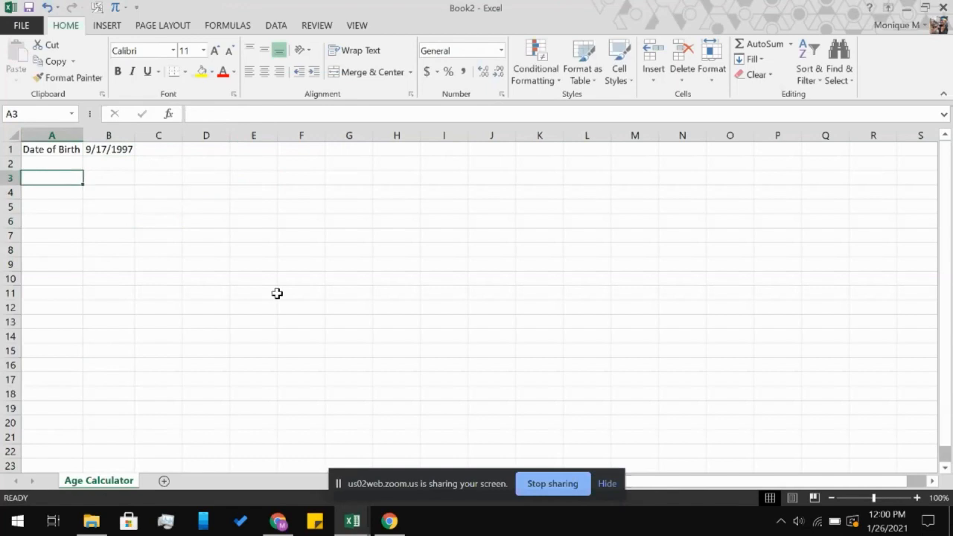
{"action": "type", "text": "years"}
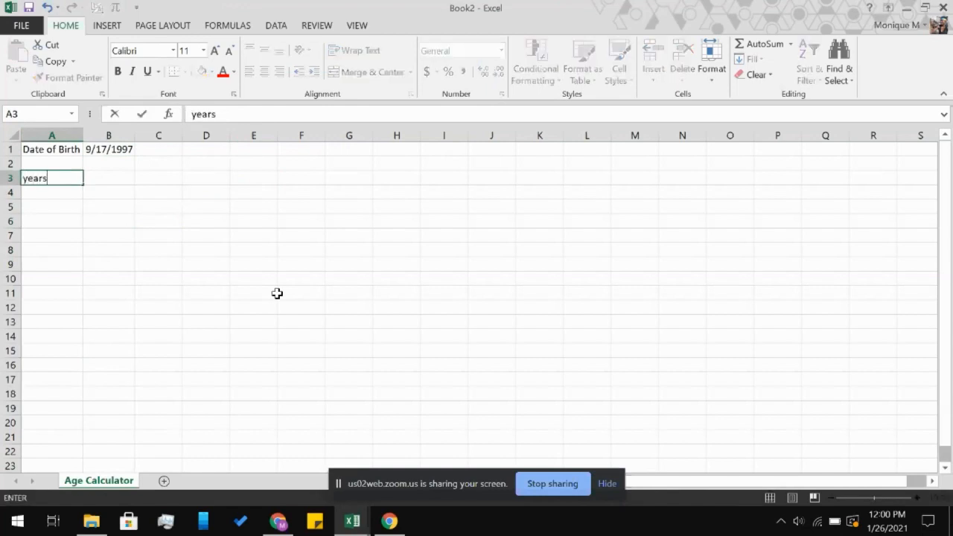
{"action": "key", "text": "Return"}
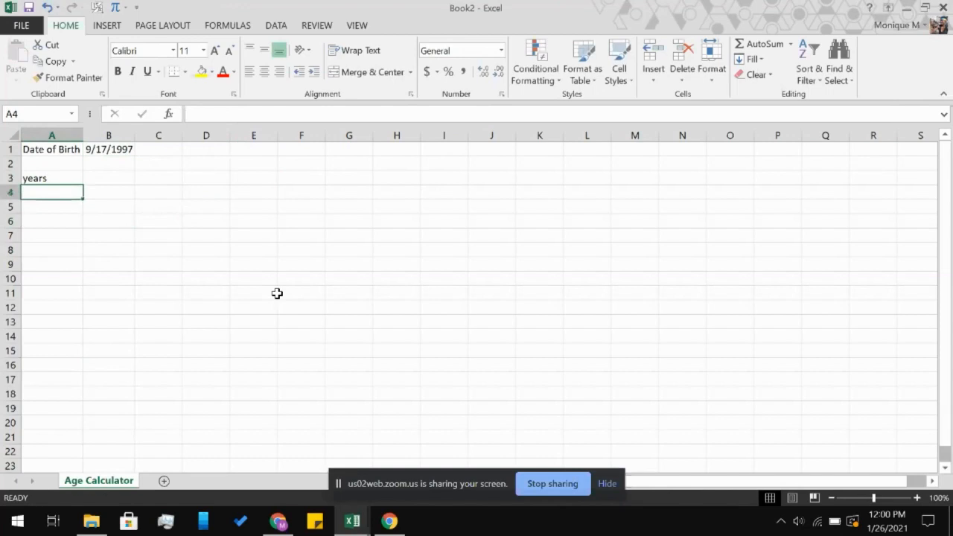
{"action": "type", "text": "months"}
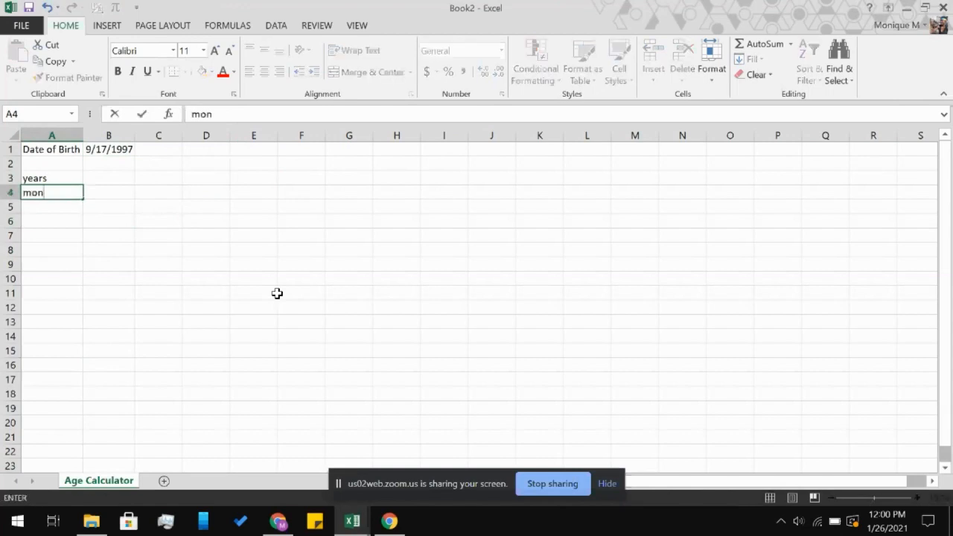
{"action": "key", "text": "Return"}
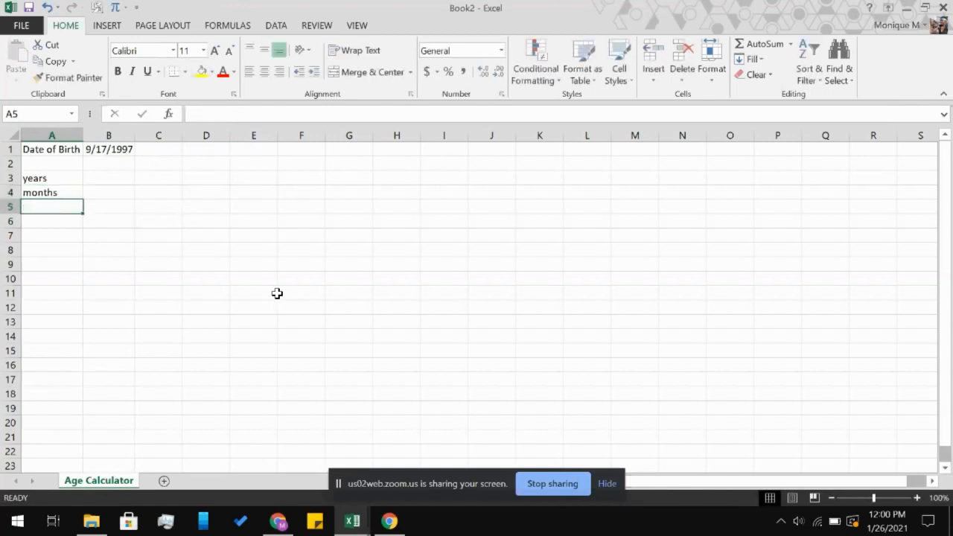
{"action": "type", "text": "days"}
{"action": "key", "text": "Return"}
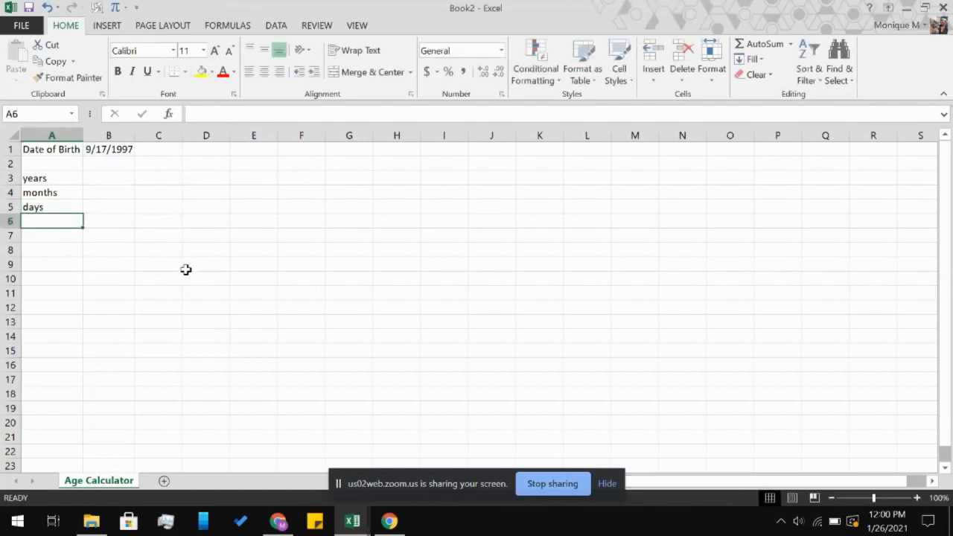
{"action": "left_click", "coordinate": [119, 181]}
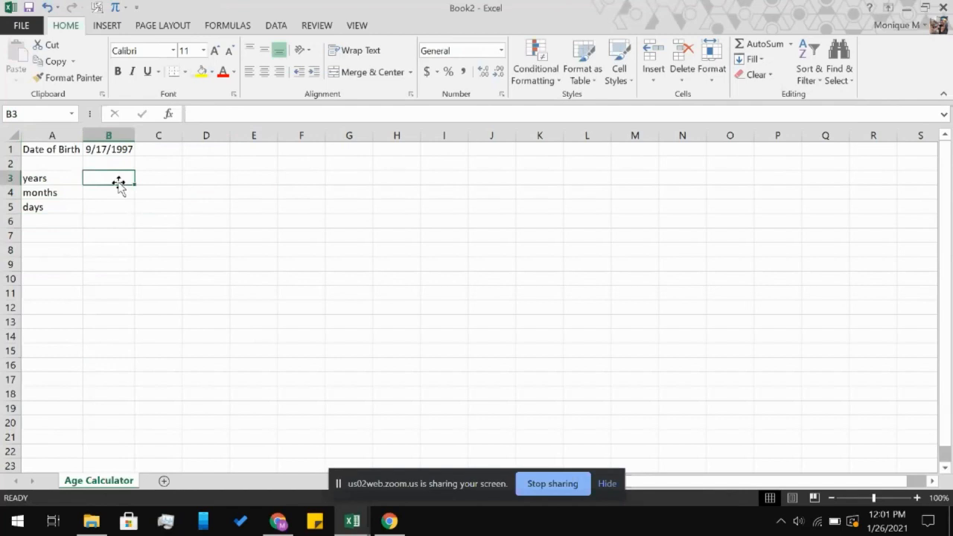
{"action": "type", "text": "="}
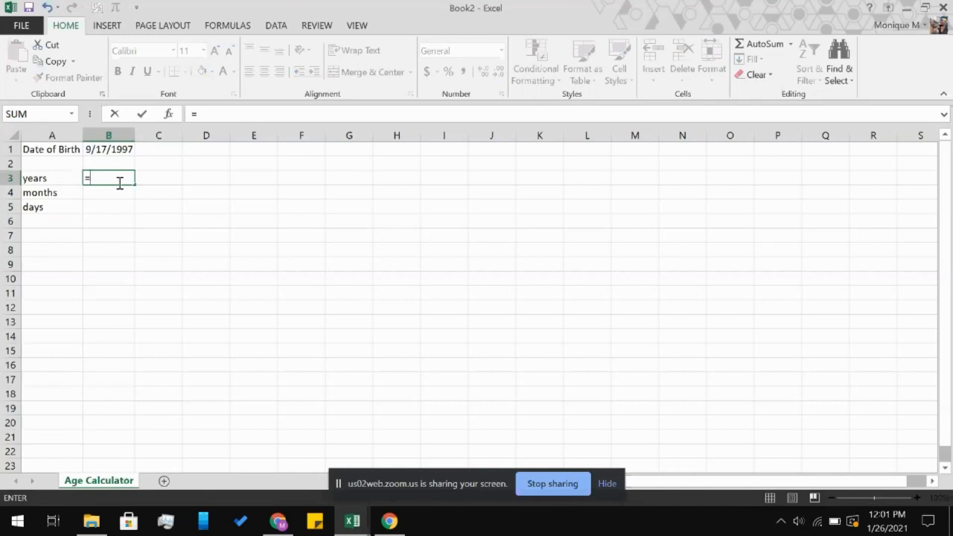
{"action": "type", "text": "t"}
{"action": "key", "text": "BackSpace"}
{"action": "type", "text": "to"}
{"action": "key", "text": "Tab"}
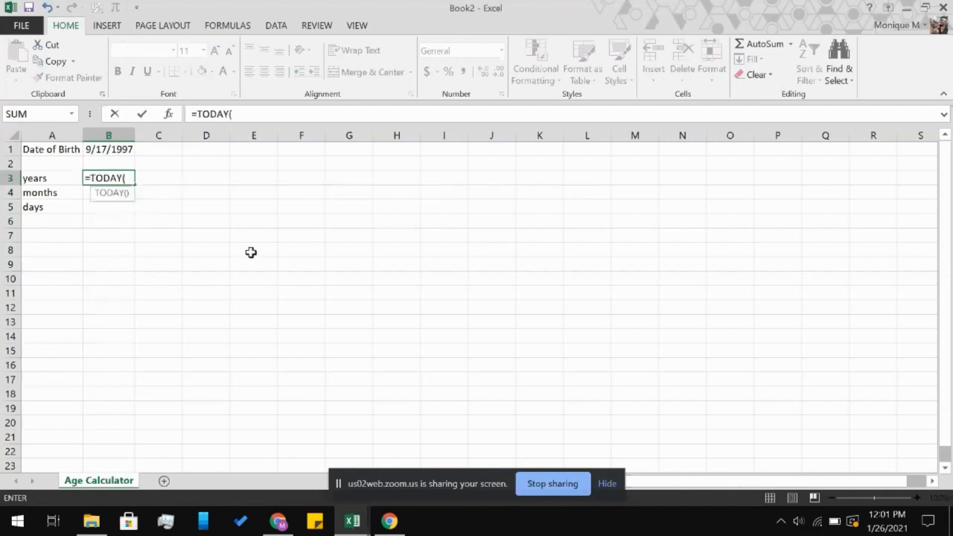
{"action": "key", "text": "BackSpace"}
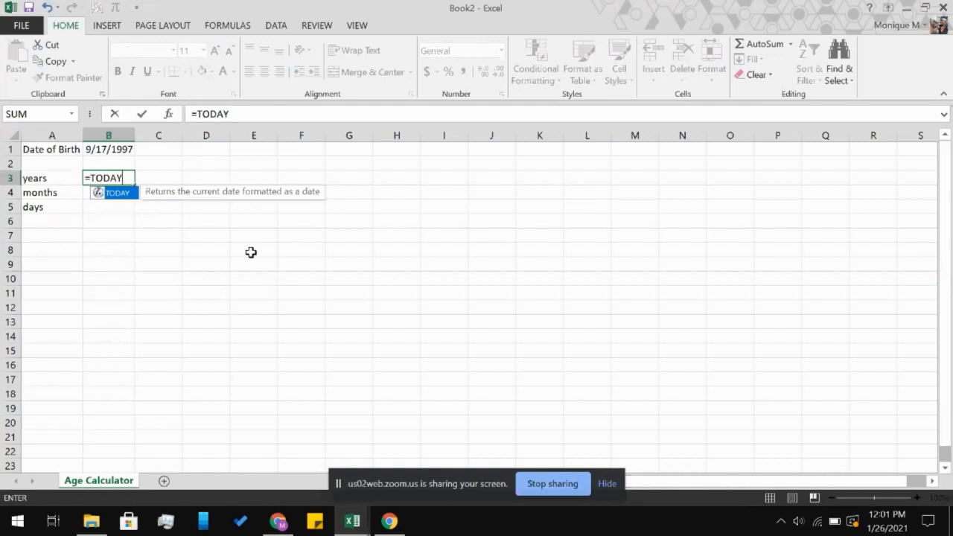
{"action": "type", "text": "()"}
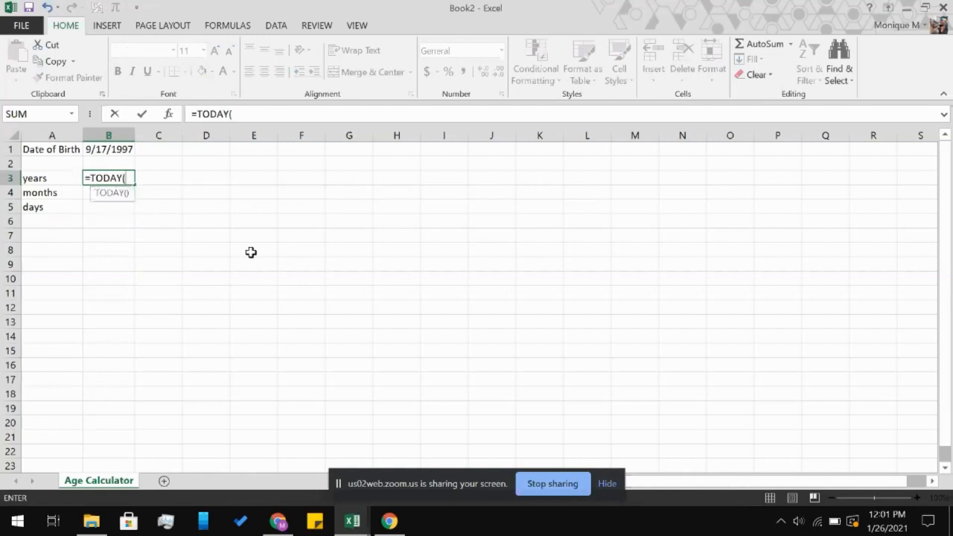
{"action": "key", "text": "BackSpace"}
{"action": "key", "text": "BackSpace"}
{"action": "key", "text": "BackSpace"}
{"action": "key", "text": "BackSpace"}
{"action": "key", "text": "BackSpace"}
{"action": "key", "text": "BackSpace"}
{"action": "key", "text": "BackSpace"}
{"action": "key", "text": "BackSpace"}
Enter the formula =Today() in cell A2 below the Date of Birth label
{"action": "left_click", "coordinate": [40, 161]}
{"action": "type", "text": "Today"}
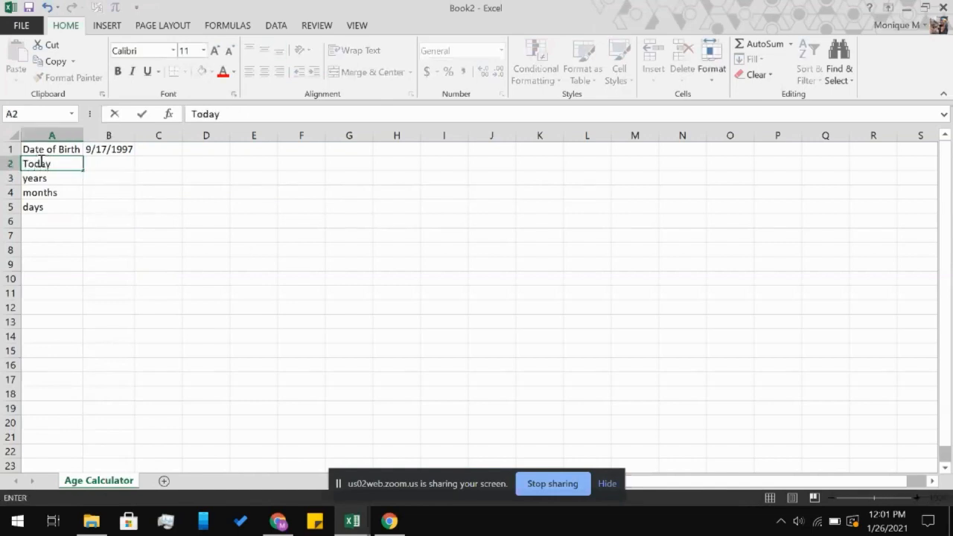
{"action": "type", "text": "()"}
{"action": "key", "text": "ctrl+Return"}
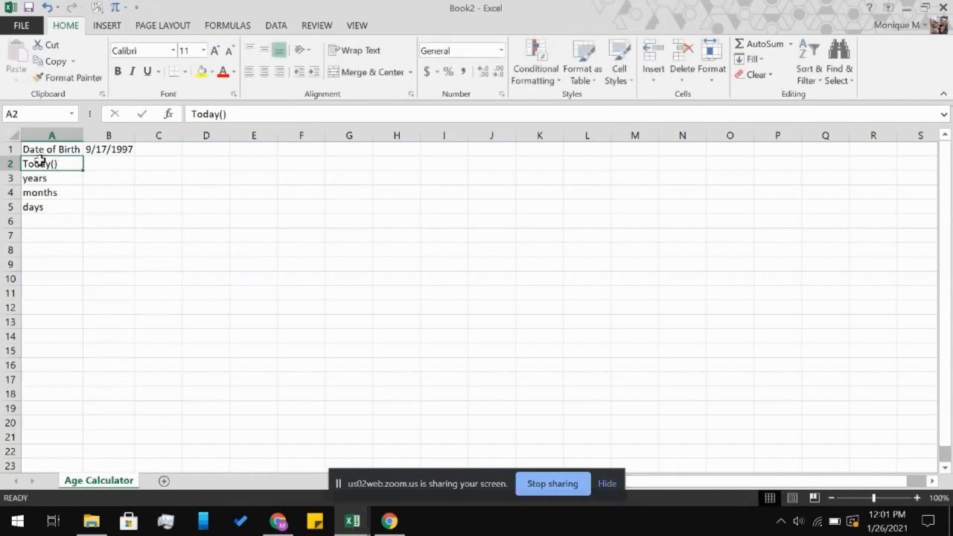
{"action": "left_click", "coordinate": [192, 112]}
{"action": "type", "text": "="}
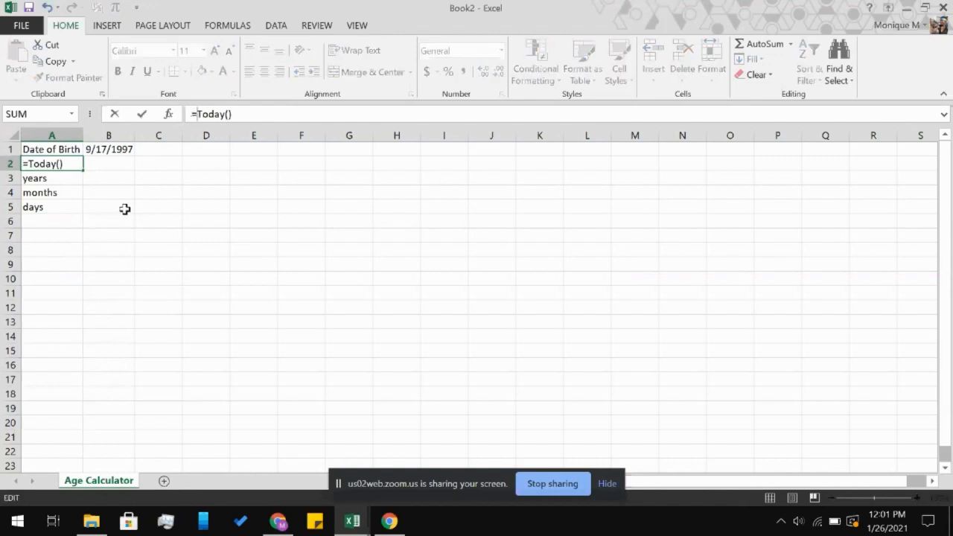
{"action": "left_click", "coordinate": [110, 183]}
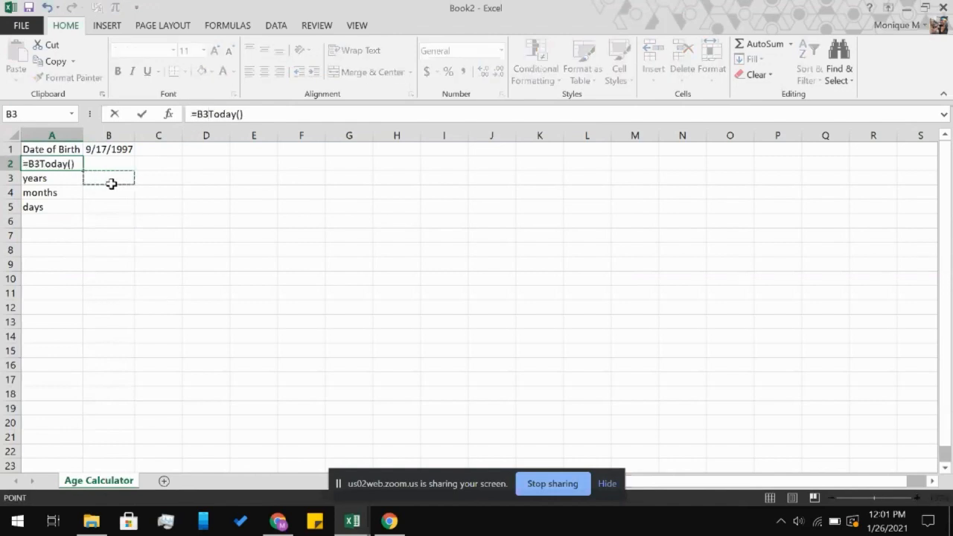
{"action": "key", "text": "BackSpace"}
{"action": "key", "text": "BackSpace"}
{"action": "key", "text": "Return"}
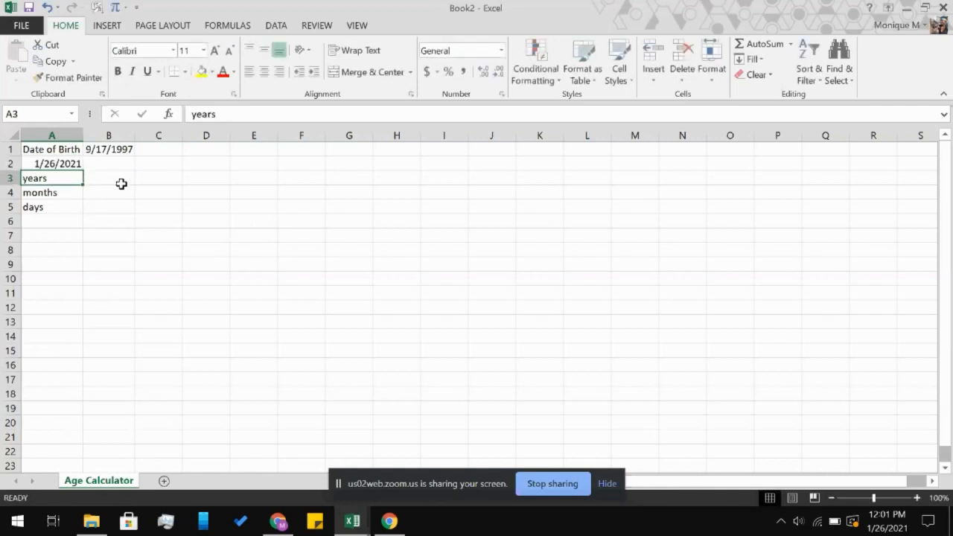
Start a formula in cell B3 beside the years label
{"action": "left_click", "coordinate": [121, 183]}
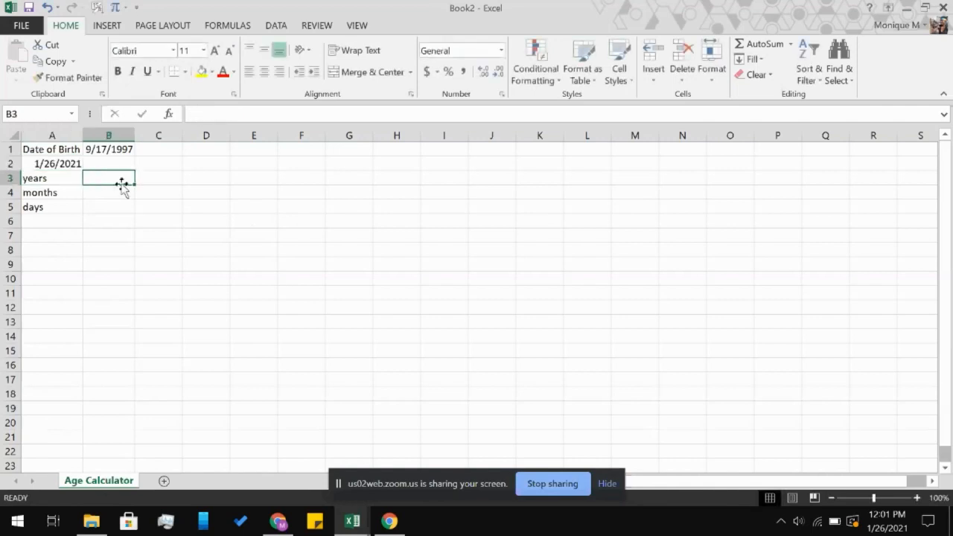
{"action": "type", "text": "="}
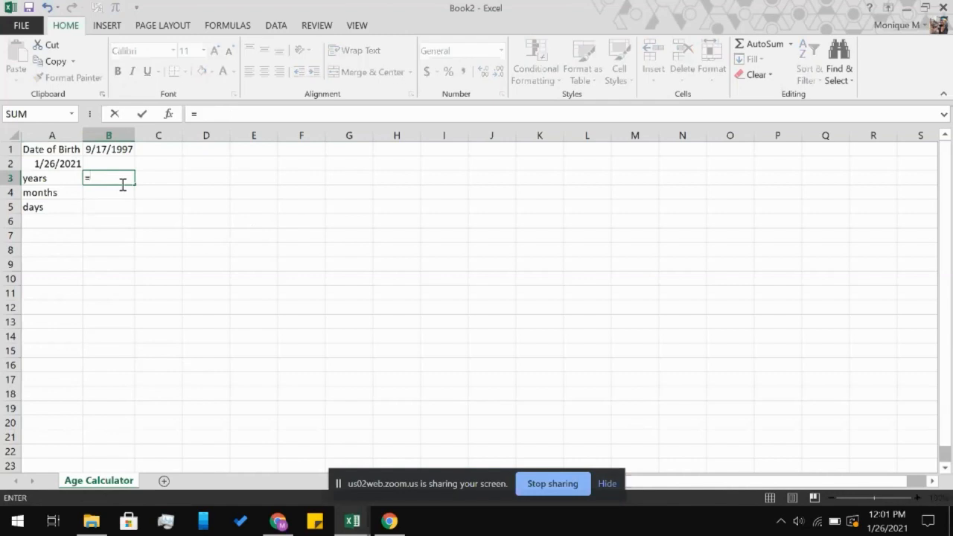
{"action": "left_click", "coordinate": [68, 165]}
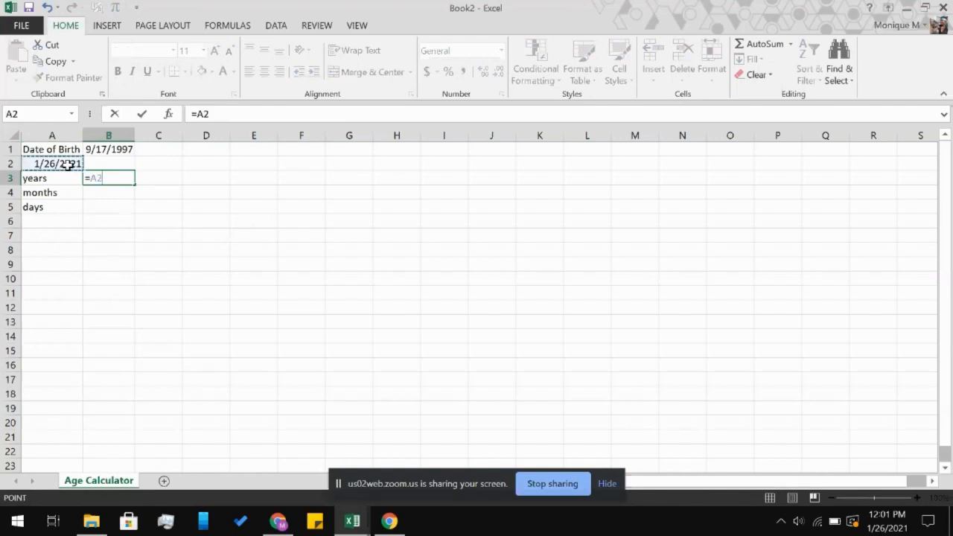
{"action": "key", "text": "BackSpace"}
{"action": "key", "text": "BackSpace"}
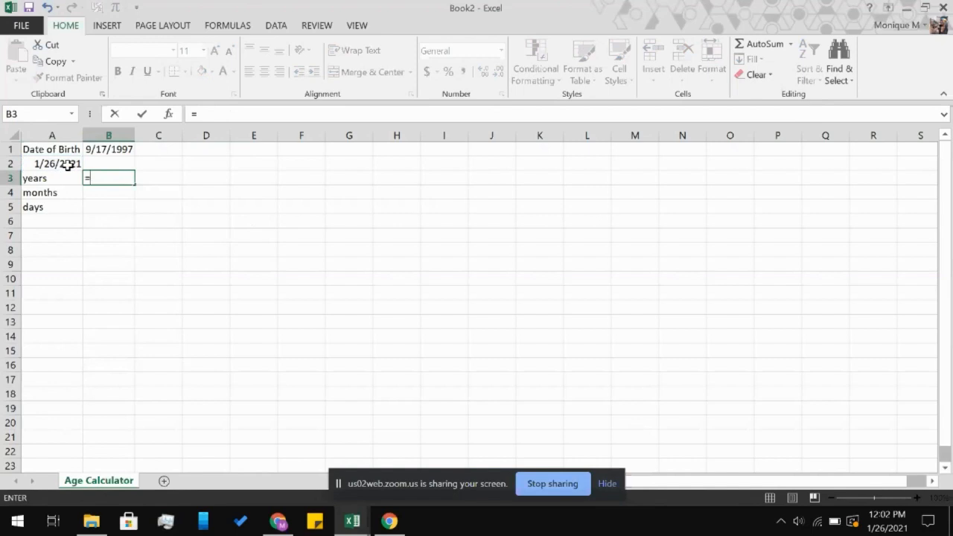
{"action": "left_click", "coordinate": [68, 165]}
{"action": "type", "text": "-"}
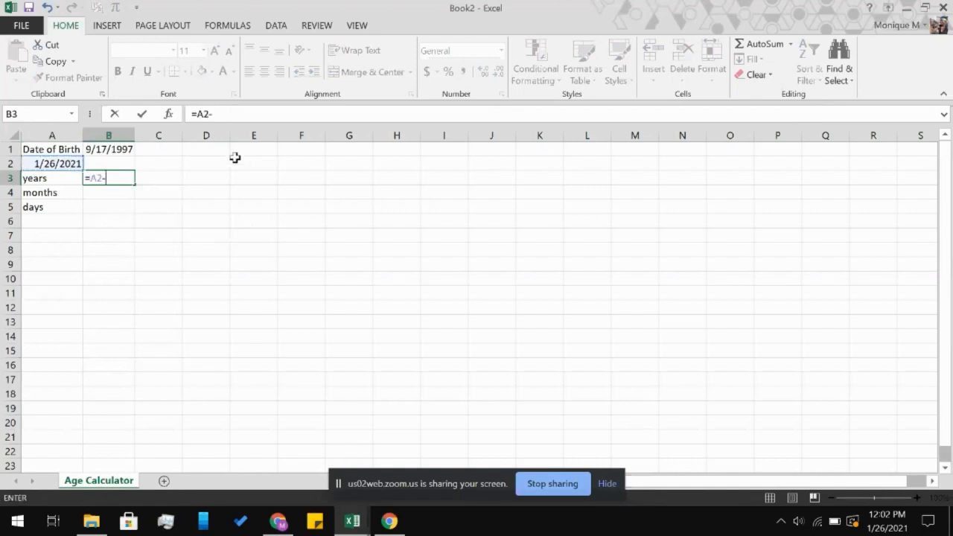
{"action": "key", "text": "BackSpace"}
{"action": "key", "text": "BackSpace"}
{"action": "key", "text": "BackSpace"}
Complete the years formula in cell B3 as =DATEDIF(B1,A2,y), with the date of birth first and today's date second
{"action": "type", "text": "D"}
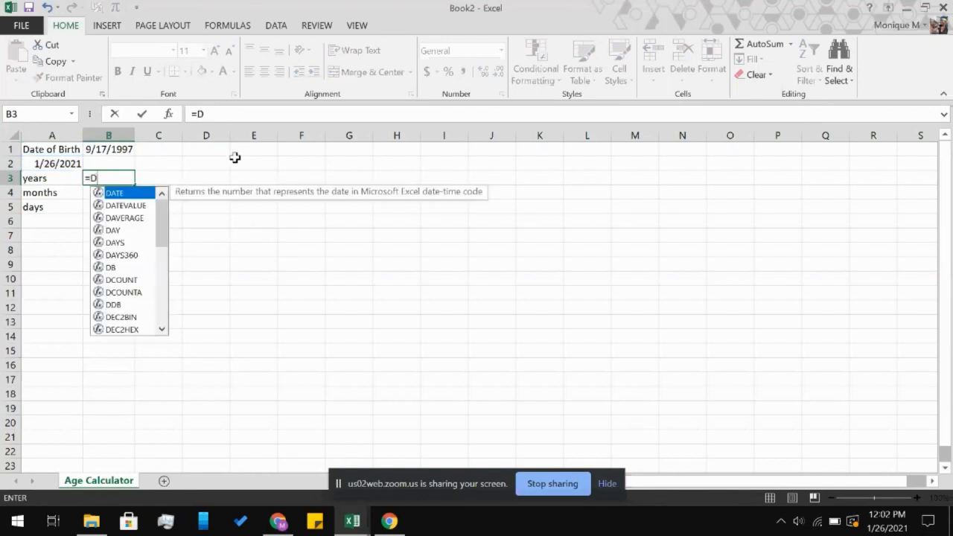
{"action": "type", "text": "Ate"}
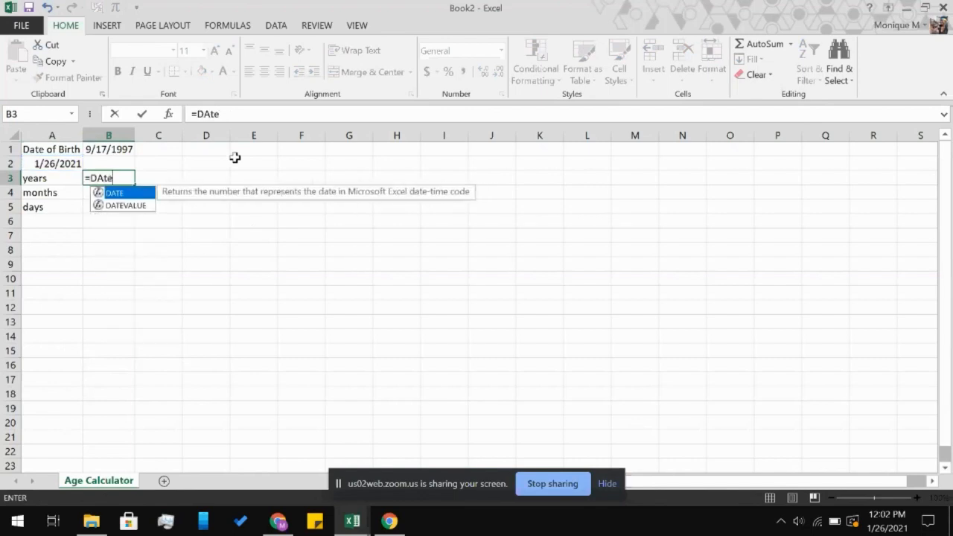
{"action": "key", "text": "BackSpace"}
{"action": "key", "text": "BackSpace"}
{"action": "type", "text": "TEdif"}
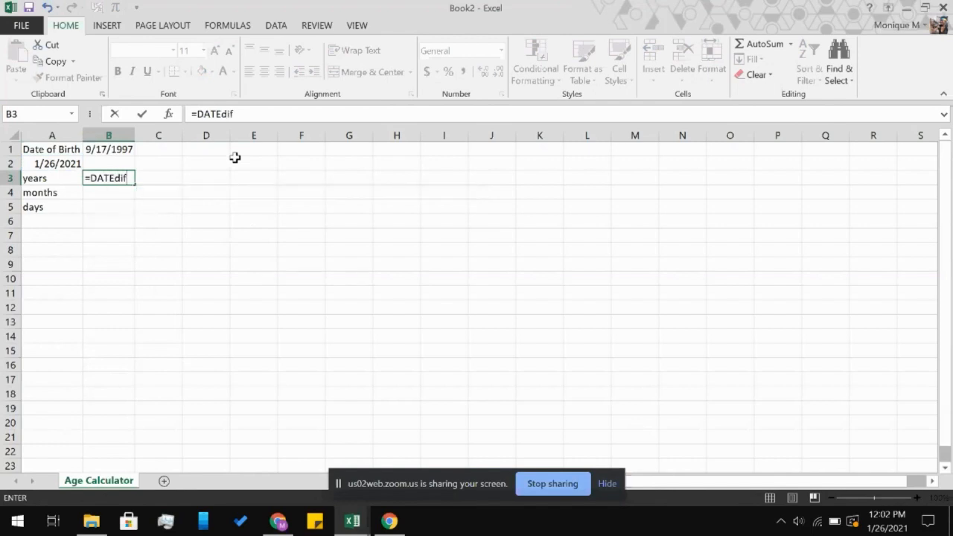
{"action": "type", "text": "("}
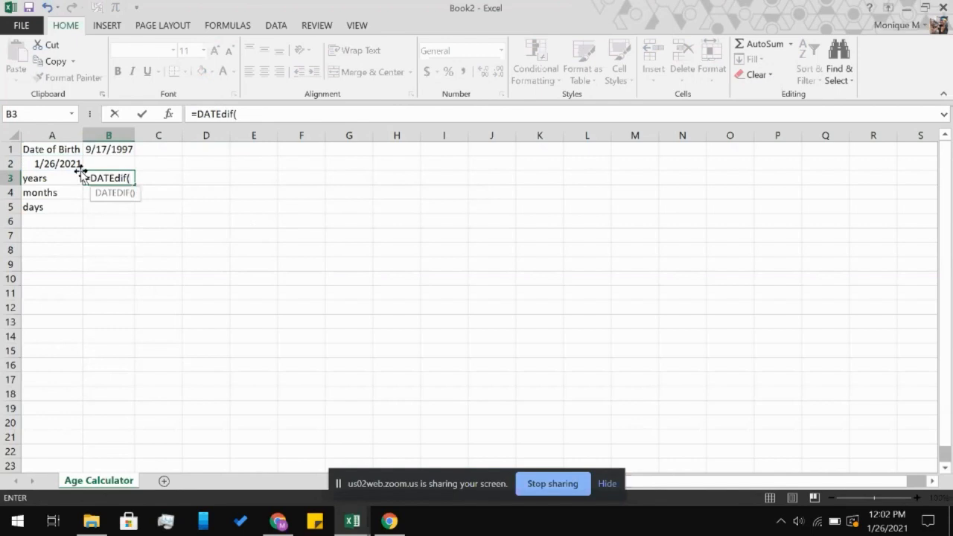
{"action": "left_click", "coordinate": [109, 152]}
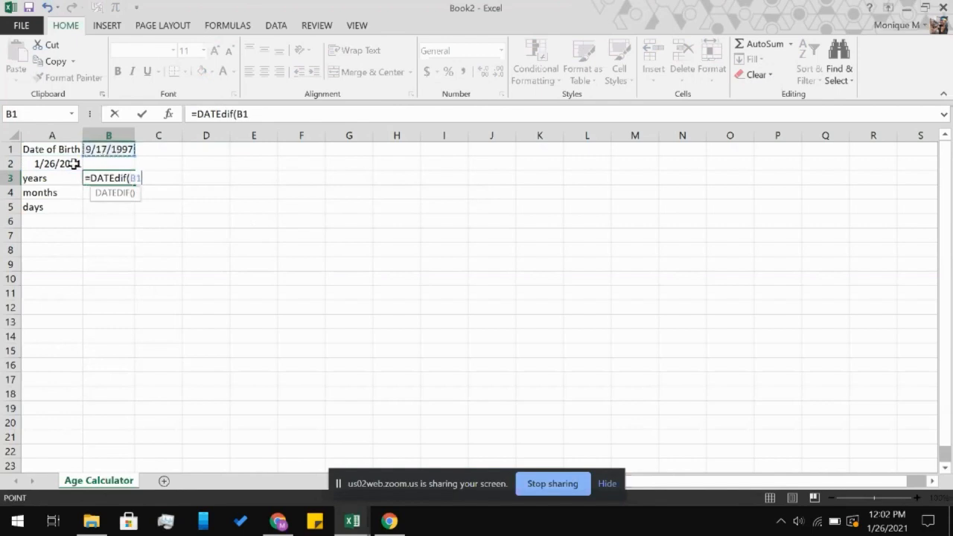
{"action": "type", "text": ","}
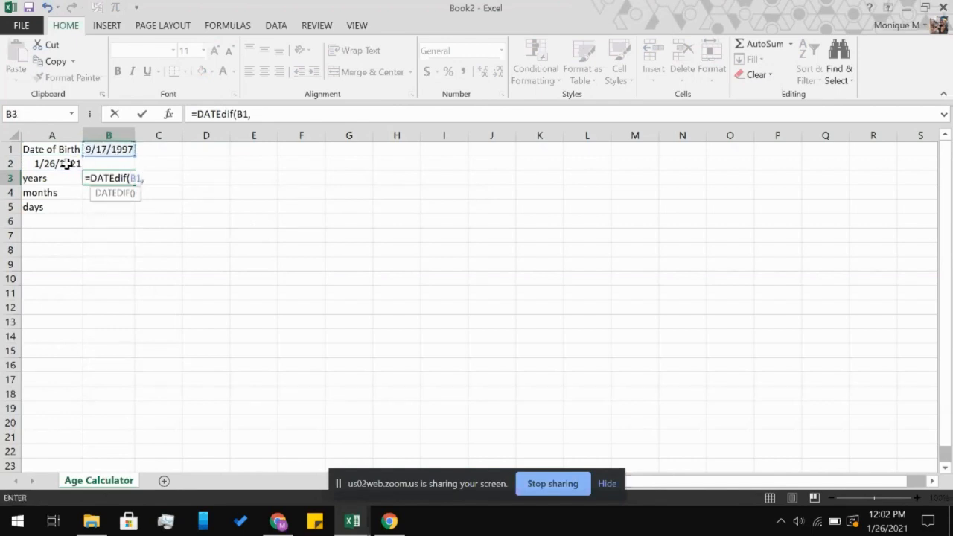
{"action": "left_click", "coordinate": [67, 164]}
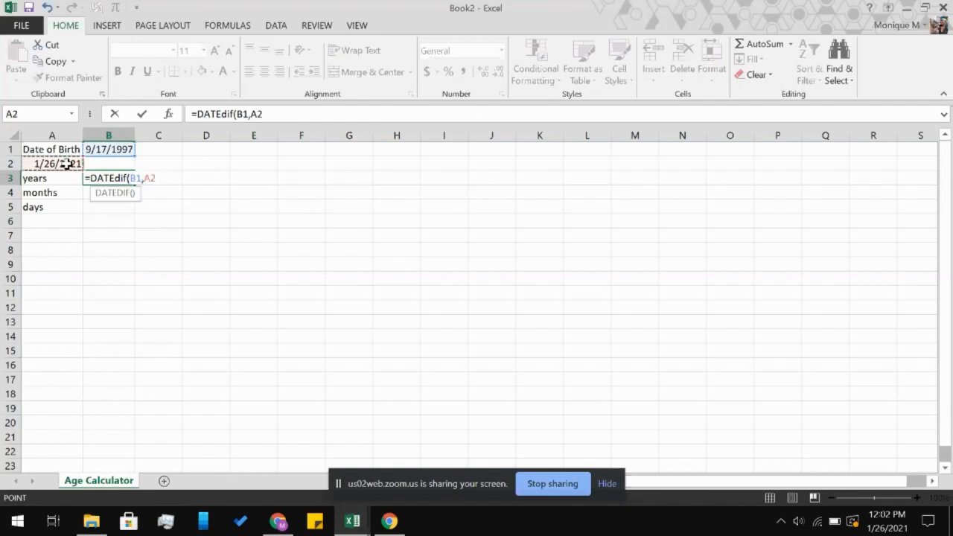
{"action": "type", "text": ",y"}
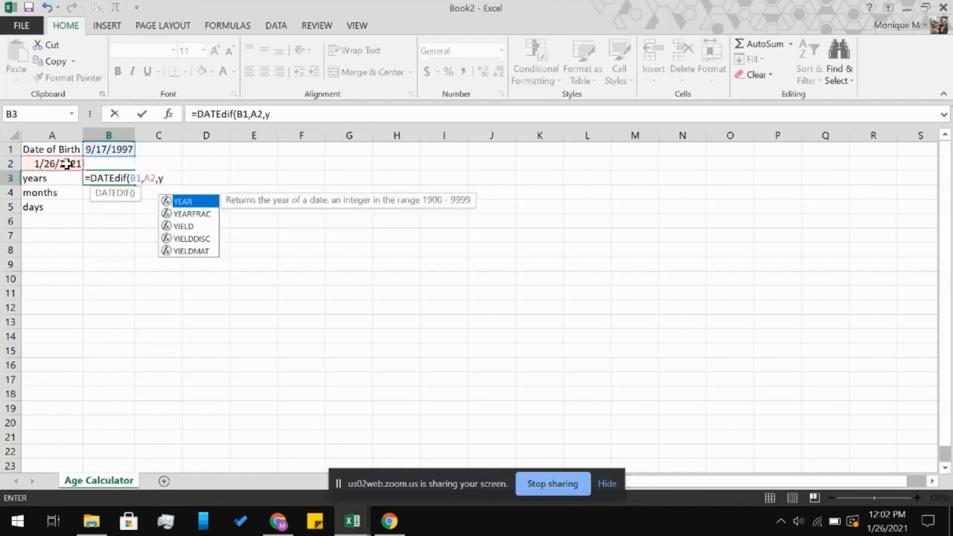
{"action": "type", "text": ")"}
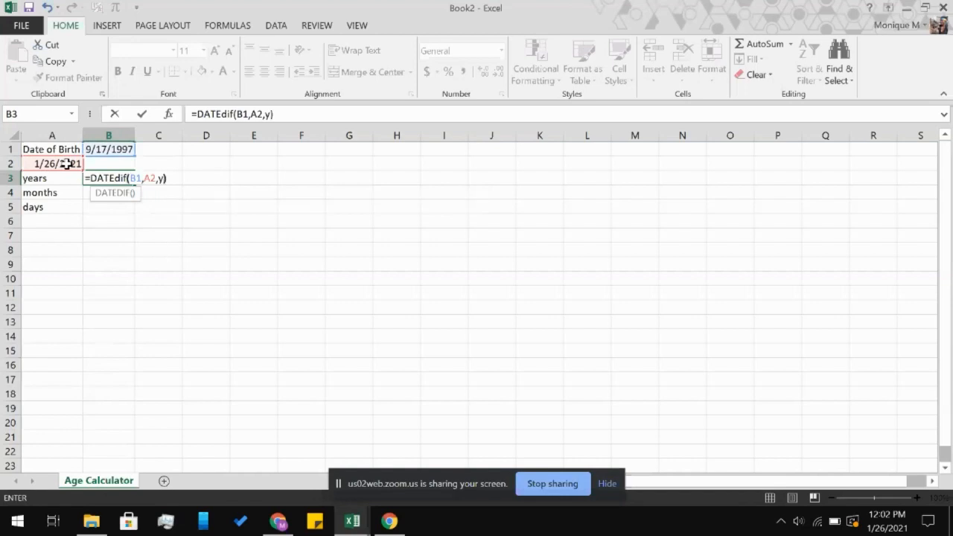
{"action": "key", "text": "Return"}
Try reversing the date order in the years formula in cell B3 to =DATEDIF(A2,B1,y)
{"action": "left_click", "coordinate": [123, 180]}
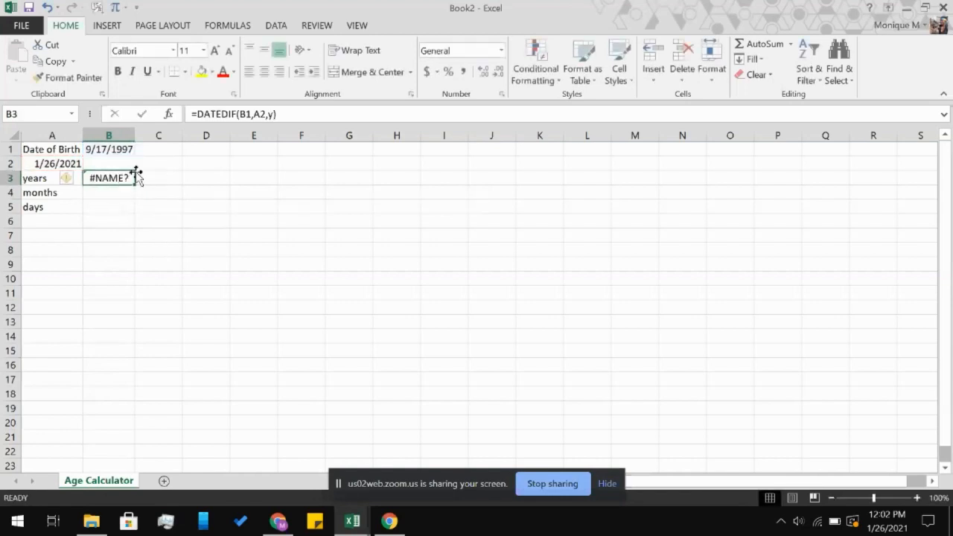
{"action": "left_click", "coordinate": [263, 116]}
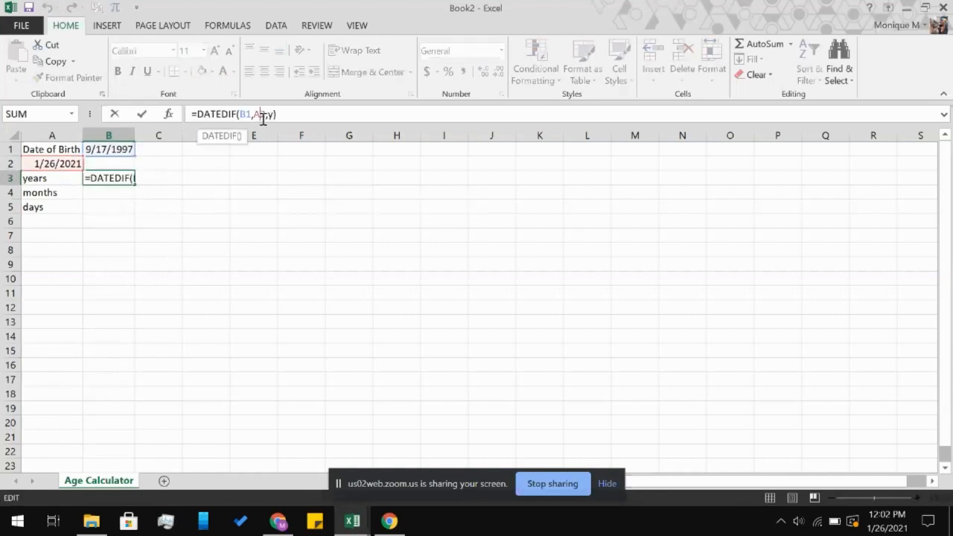
{"action": "key", "text": "BackSpace"}
{"action": "key", "text": "BackSpace"}
{"action": "key", "text": "BackSpace"}
{"action": "key", "text": "BackSpace"}
{"action": "key", "text": "BackSpace"}
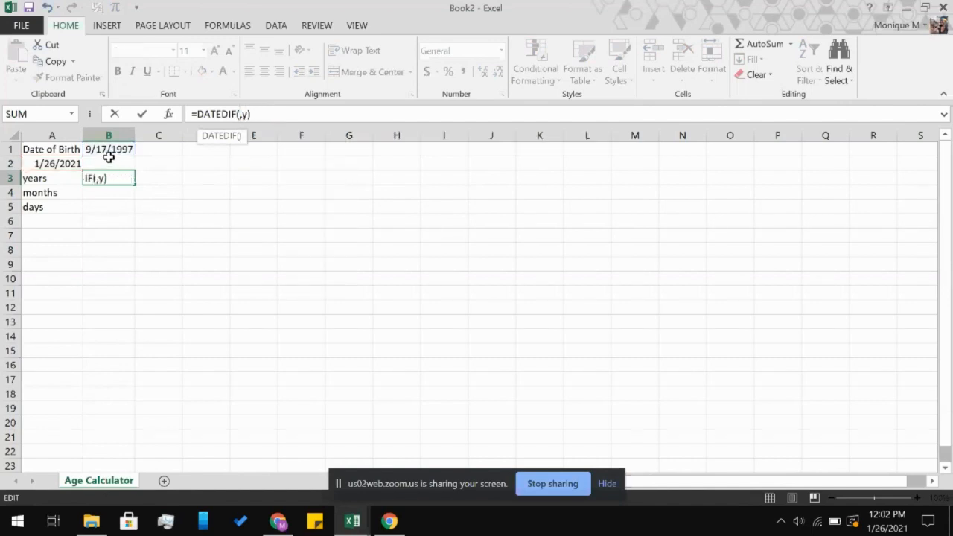
{"action": "left_click", "coordinate": [67, 165]}
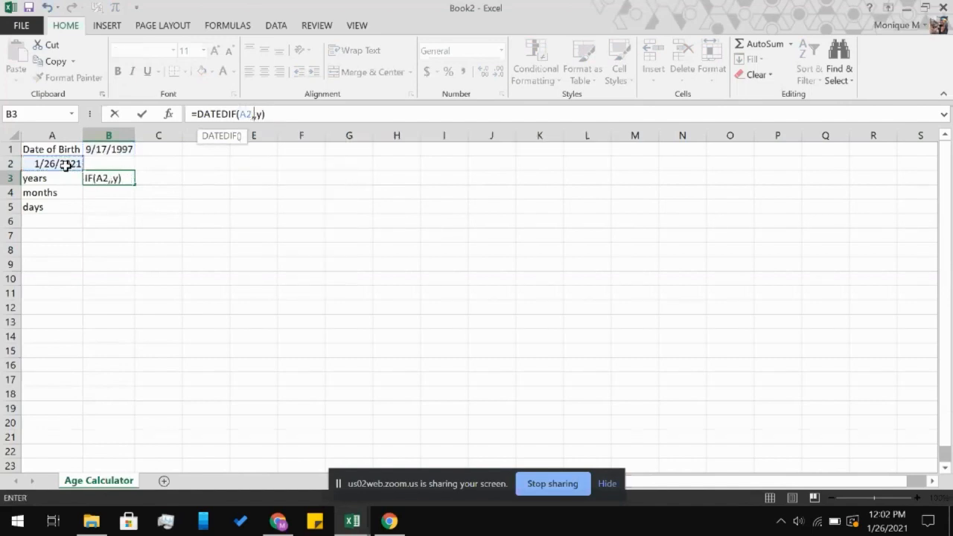
{"action": "type", "text": ","}
{"action": "left_click", "coordinate": [106, 149]}
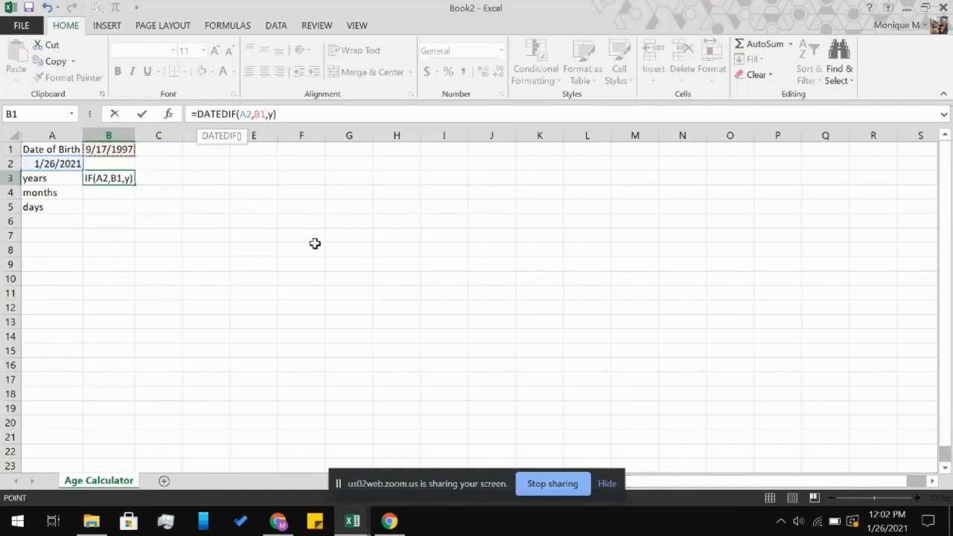
{"action": "key", "text": "Return"}
Enclose the unit argument y of the DATEDIF formula in cell B3 in double quotation marks
{"action": "left_click", "coordinate": [110, 178]}
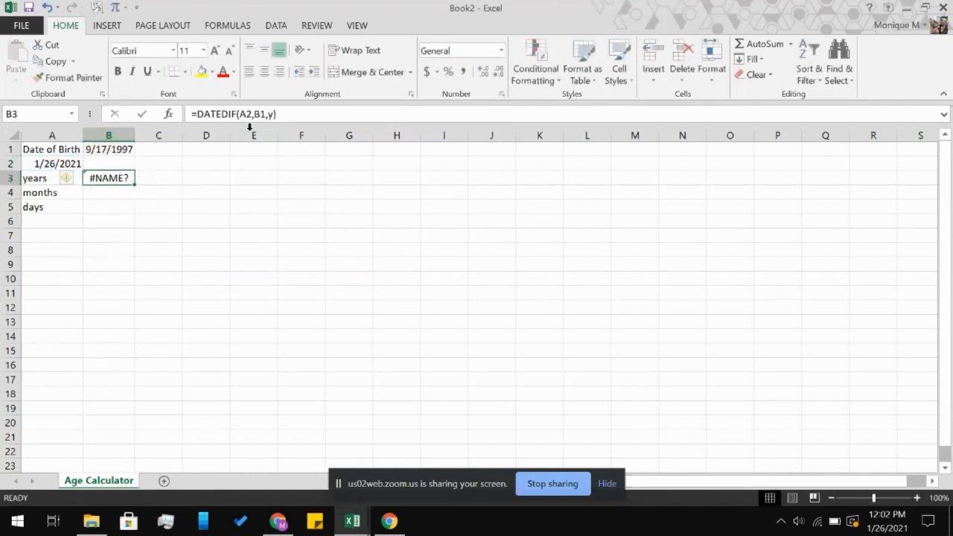
{"action": "left_click", "coordinate": [306, 120]}
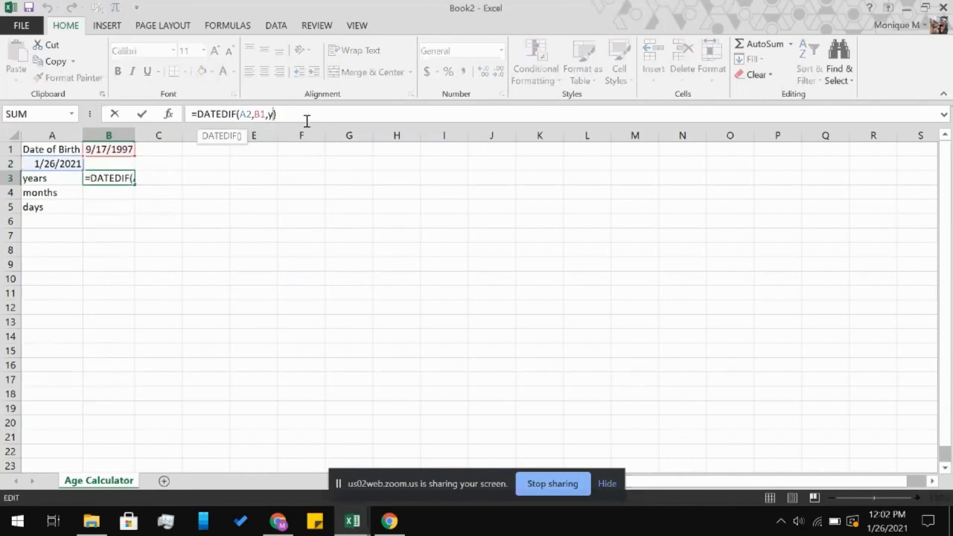
{"action": "type", "text": "\""}
{"action": "key", "text": "Left"}
{"action": "key", "text": "Left"}
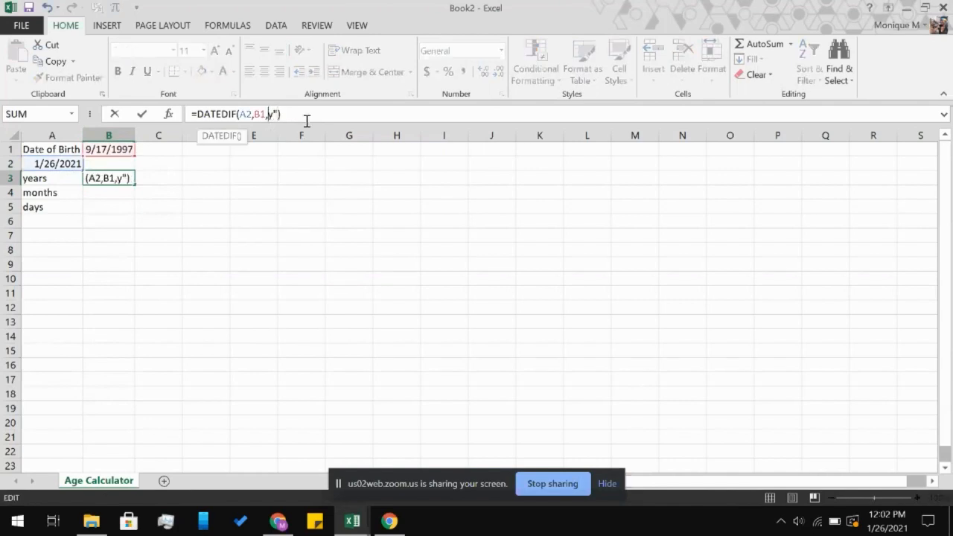
{"action": "type", "text": "\""}
{"action": "key", "text": "Return"}
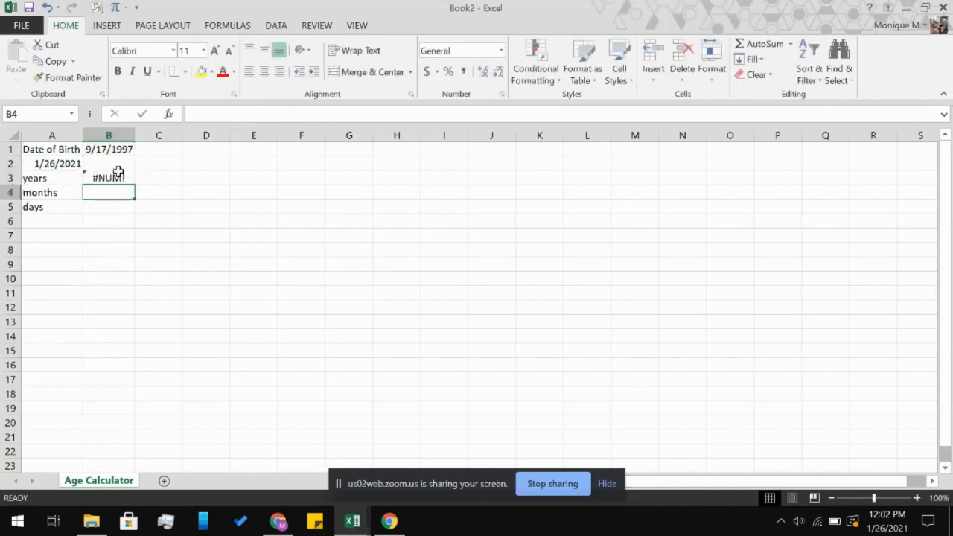
Reorder the date references in cell B3 so that the years formula reads =DATEDIF(B1,A2,"y")
{"action": "left_click", "coordinate": [117, 176]}
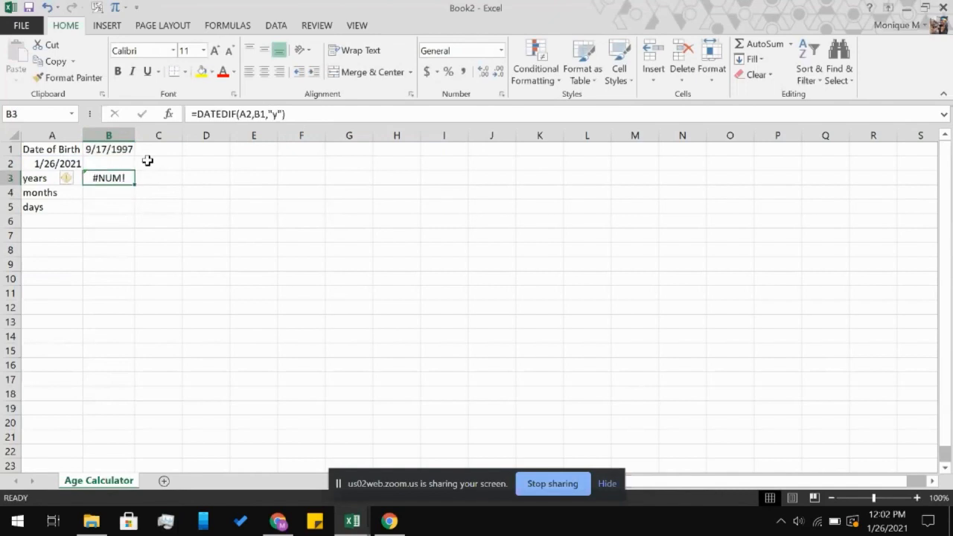
{"action": "left_click", "coordinate": [262, 116]}
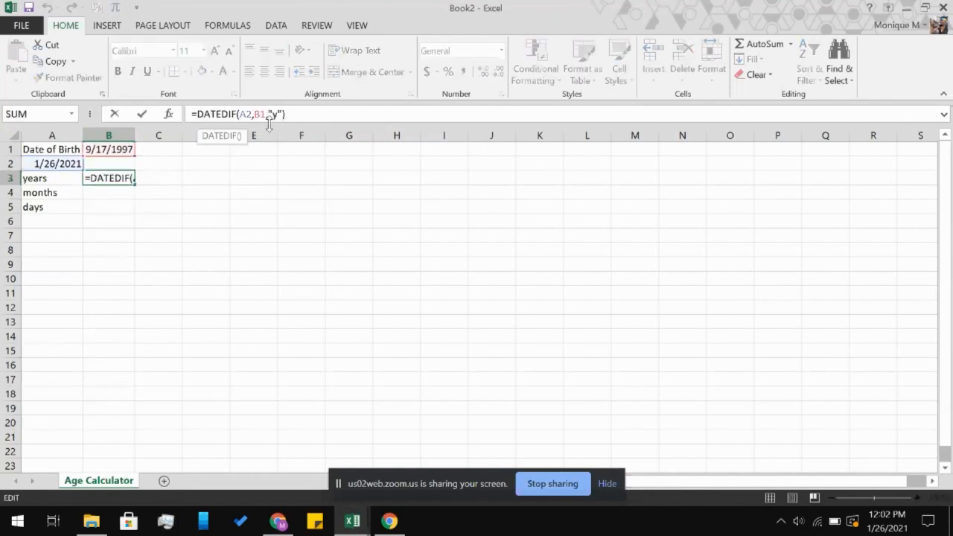
{"action": "key", "text": "BackSpace"}
{"action": "key", "text": "BackSpace"}
{"action": "key", "text": "BackSpace"}
{"action": "key", "text": "BackSpace"}
{"action": "key", "text": "BackSpace"}
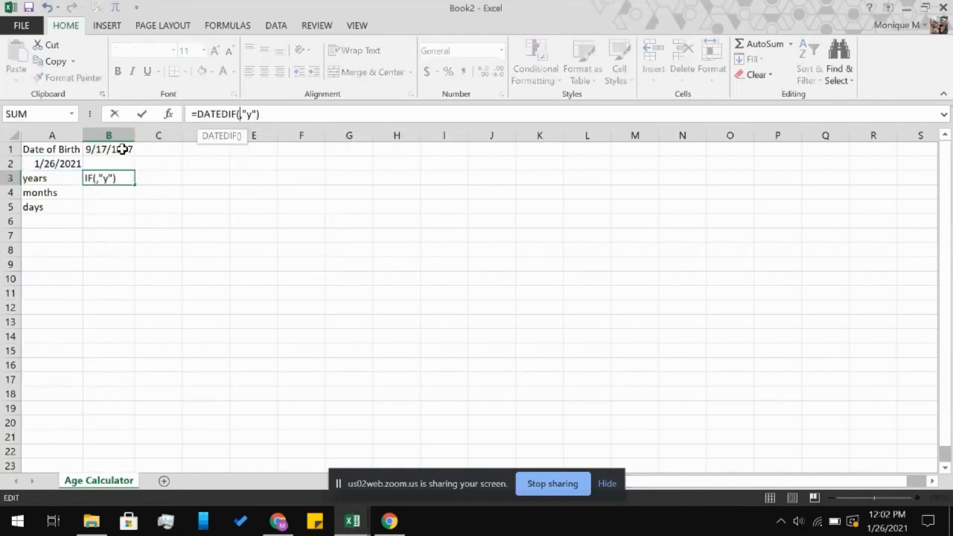
{"action": "left_click", "coordinate": [122, 149]}
{"action": "key", "text": "Right"}
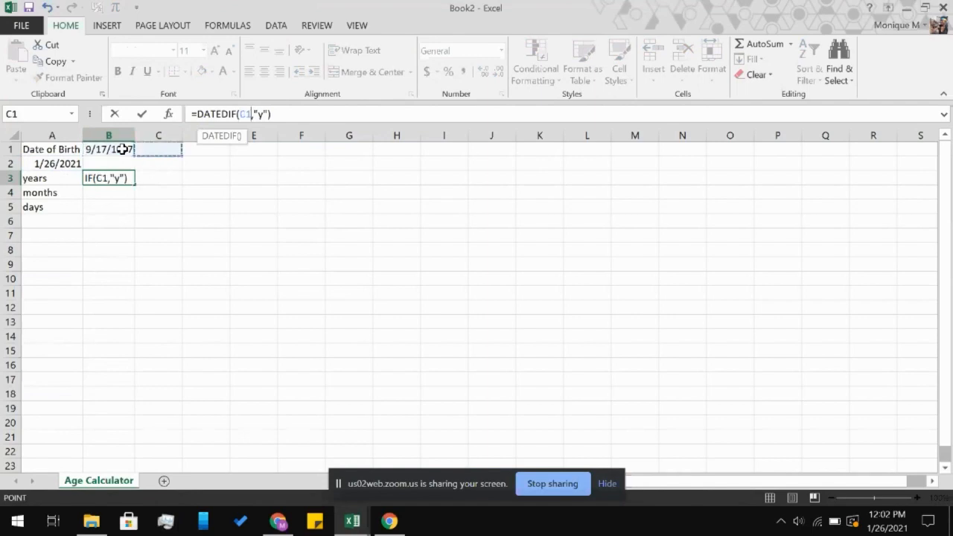
{"action": "key", "text": "Left"}
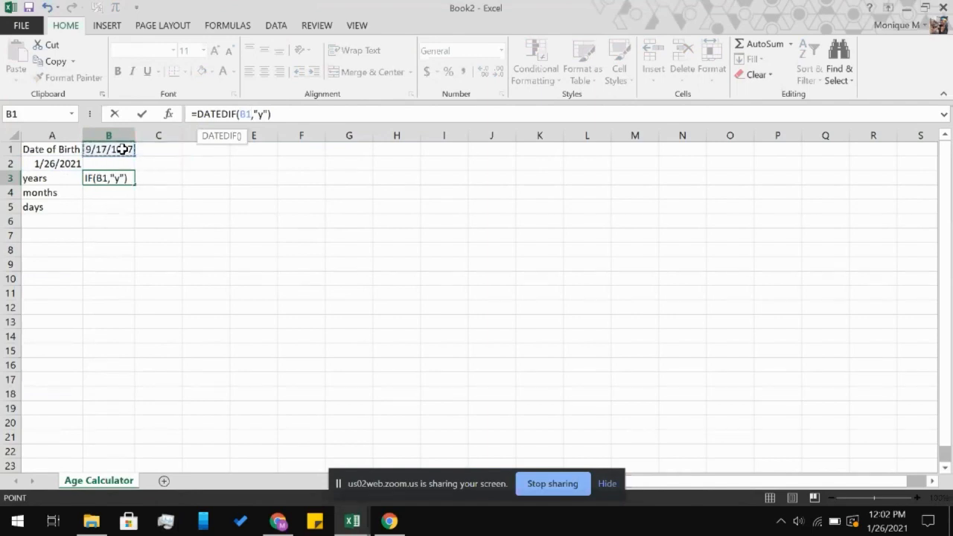
{"action": "type", "text": ","}
{"action": "left_click", "coordinate": [73, 170]}
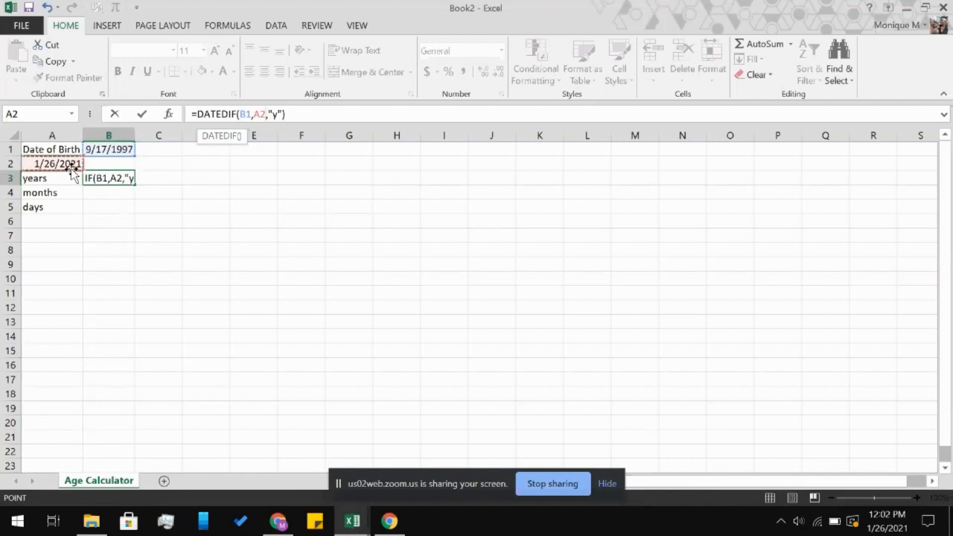
{"action": "key", "text": "Return"}
Enter the months formula =DATEDIF(B1,A2,"m") in cell B4, after confirming the years formula
{"action": "type", "text": "="}
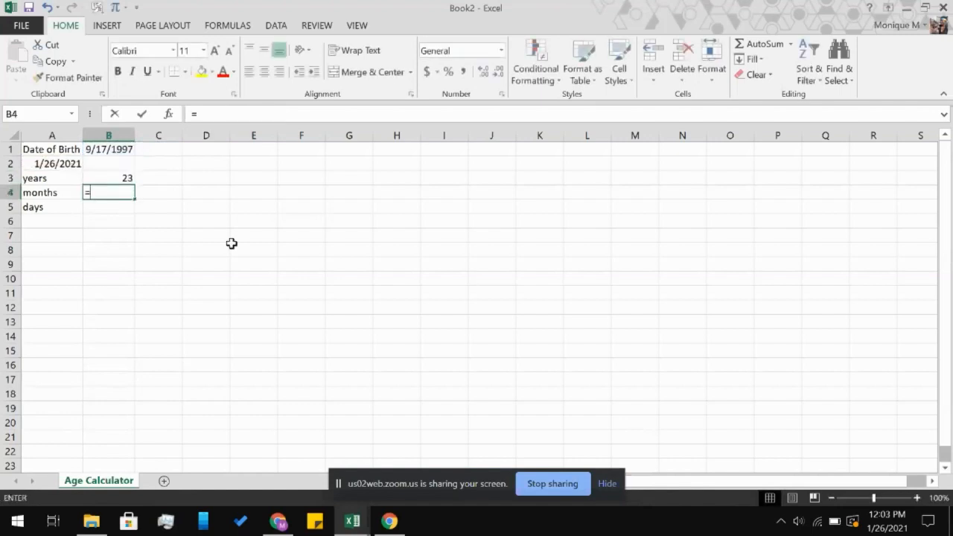
{"action": "type", "text": "datedi"}
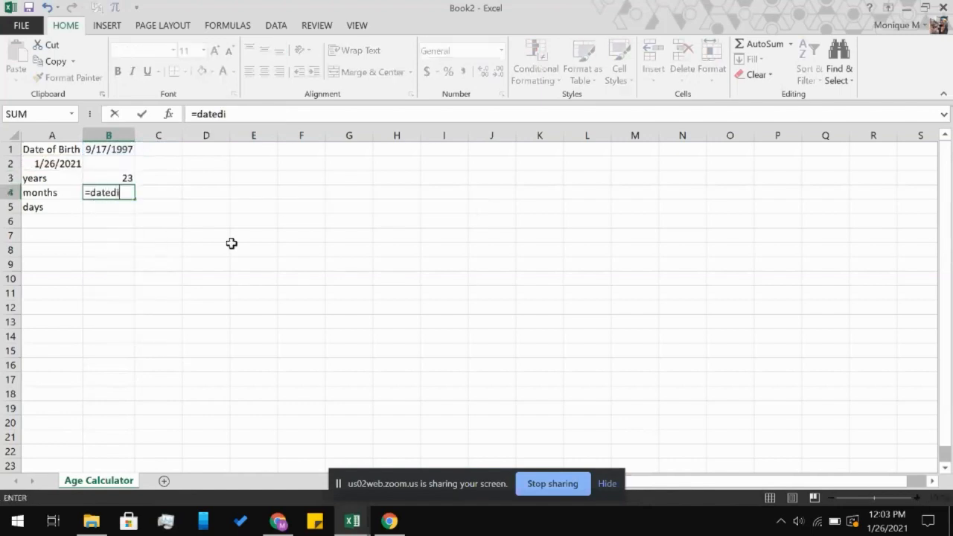
{"action": "type", "text": "f("}
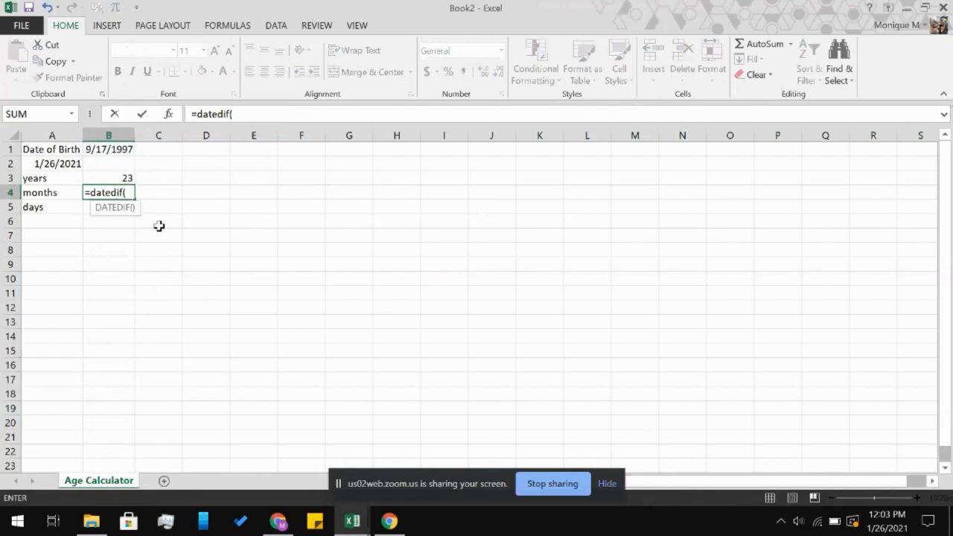
{"action": "left_click", "coordinate": [125, 152]}
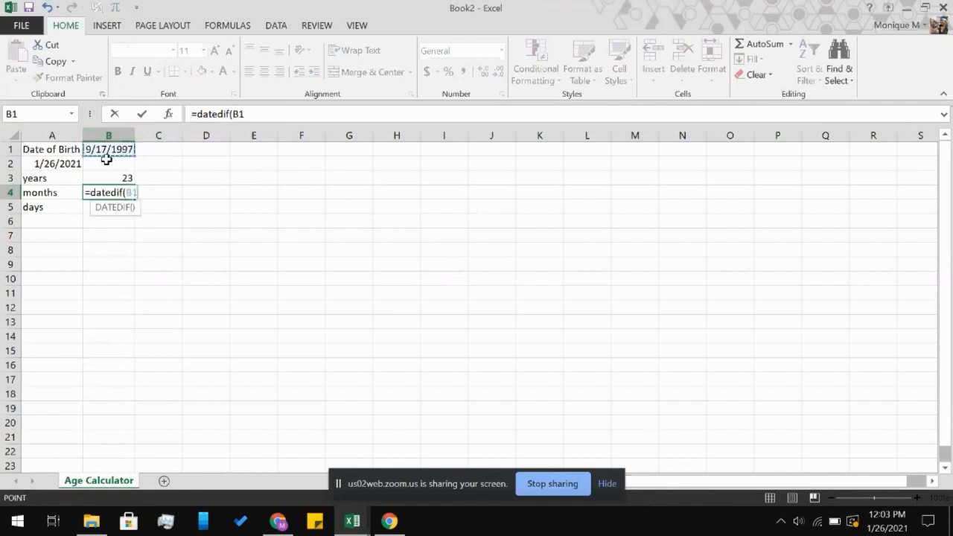
{"action": "type", "text": ","}
{"action": "left_click", "coordinate": [68, 167]}
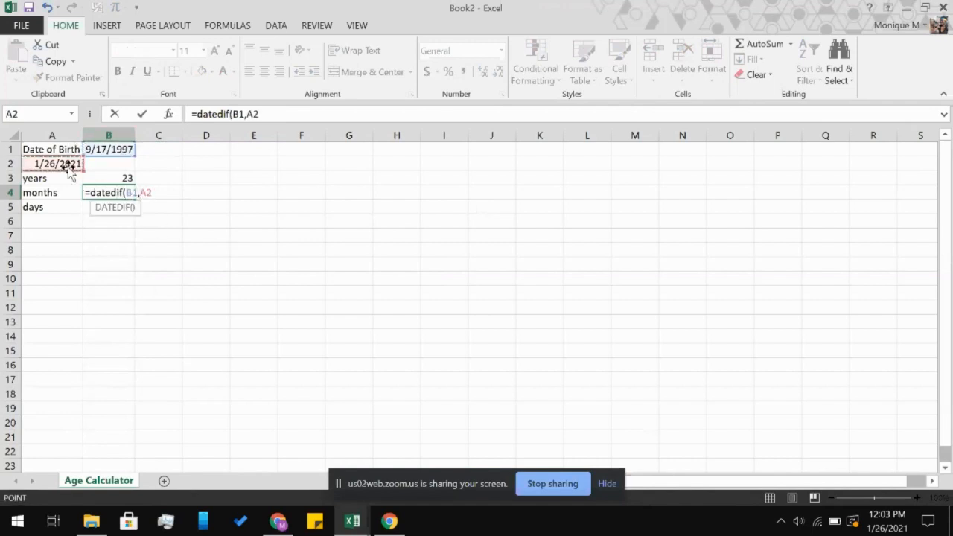
{"action": "type", "text": ","}
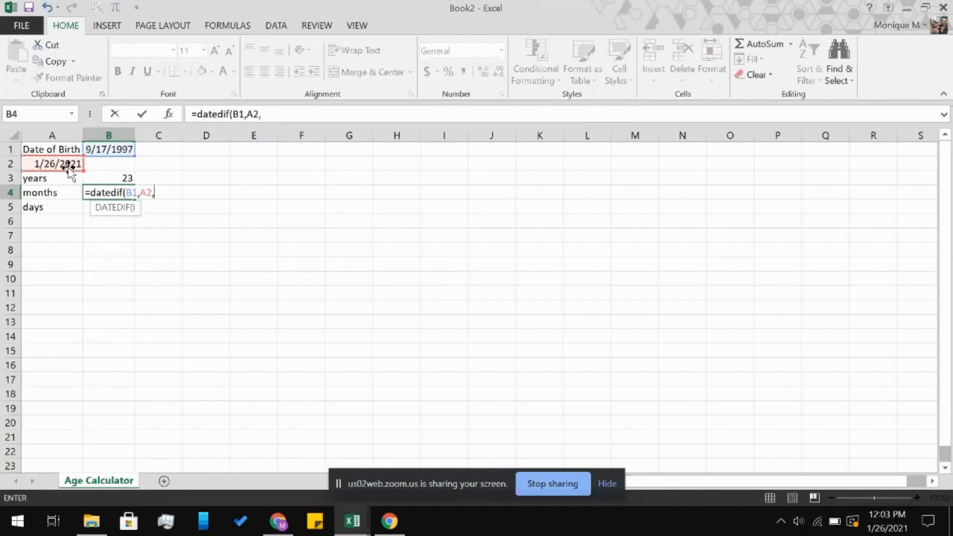
{"action": "type", "text": "\"m\""}
{"action": "key", "text": "Return"}
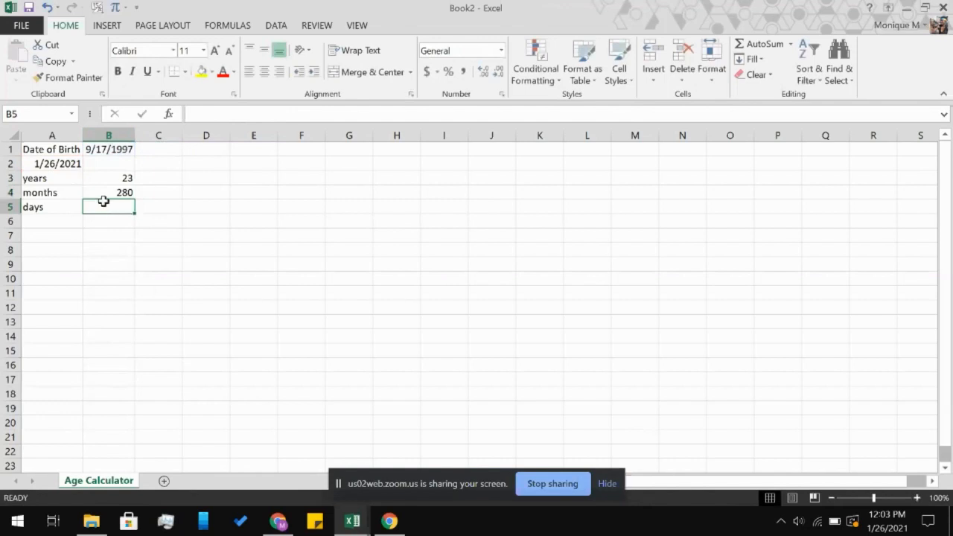
Enter the days formula =DATEDIF(B1,A2,"d") in cell B5
{"action": "type", "text": "=dat"}
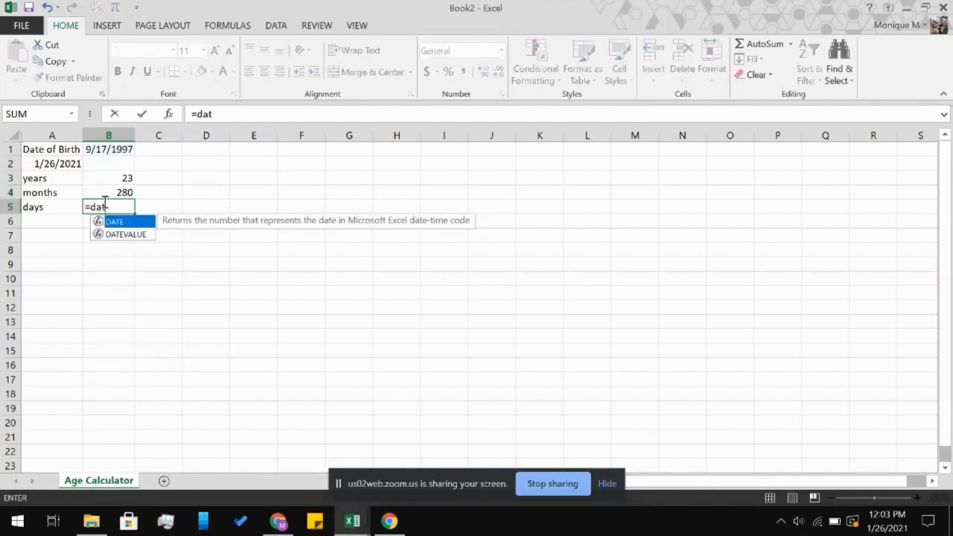
{"action": "type", "text": "edif("}
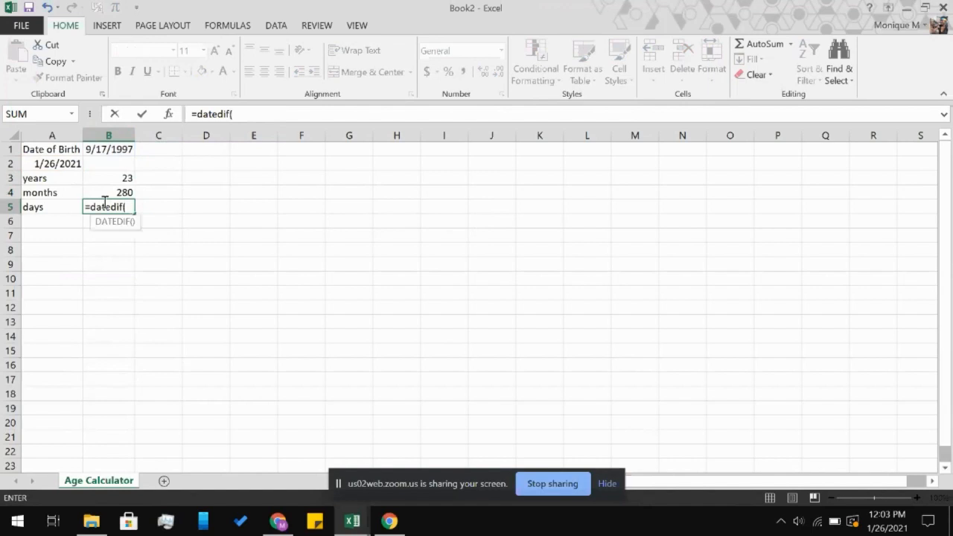
{"action": "left_click", "coordinate": [96, 153]}
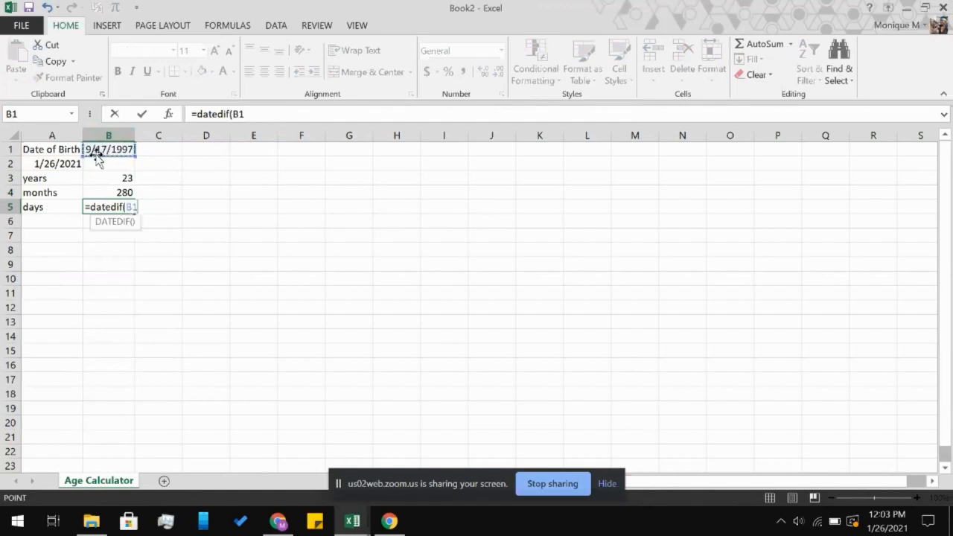
{"action": "type", "text": ","}
{"action": "left_click", "coordinate": [57, 165]}
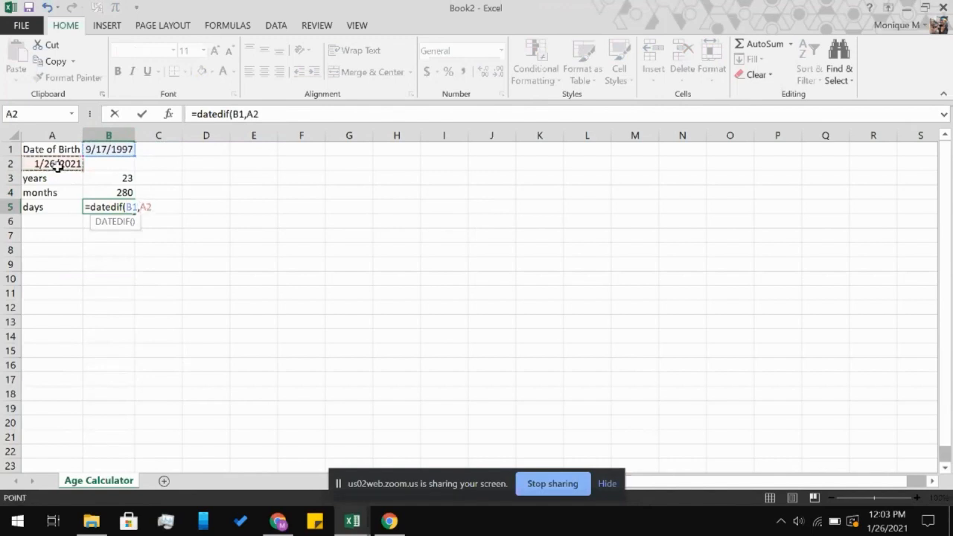
{"action": "type", "text": ",\"d\""}
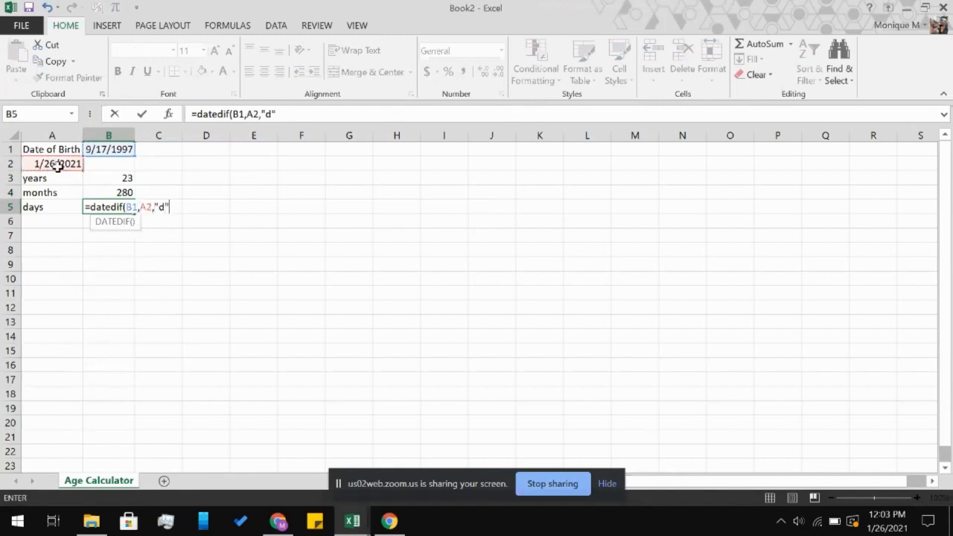
{"action": "key", "text": "Return"}
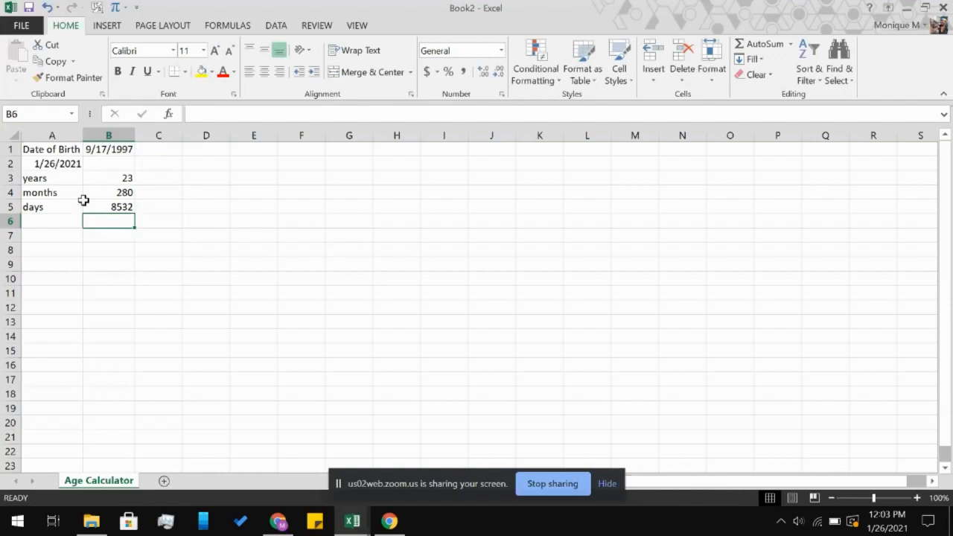
{"action": "left_click", "coordinate": [159, 181]}
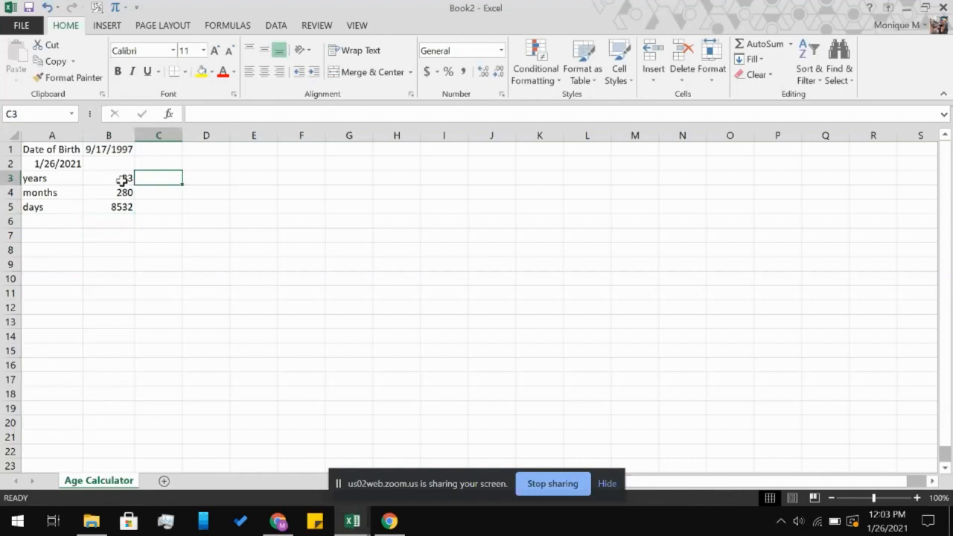
{"action": "left_click", "coordinate": [106, 180]}
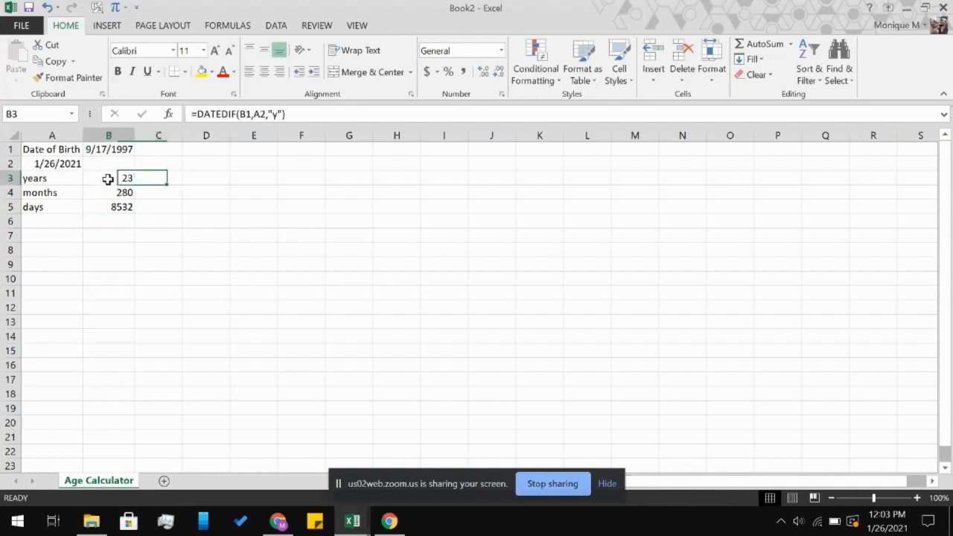
{"action": "left_click", "coordinate": [168, 180]}
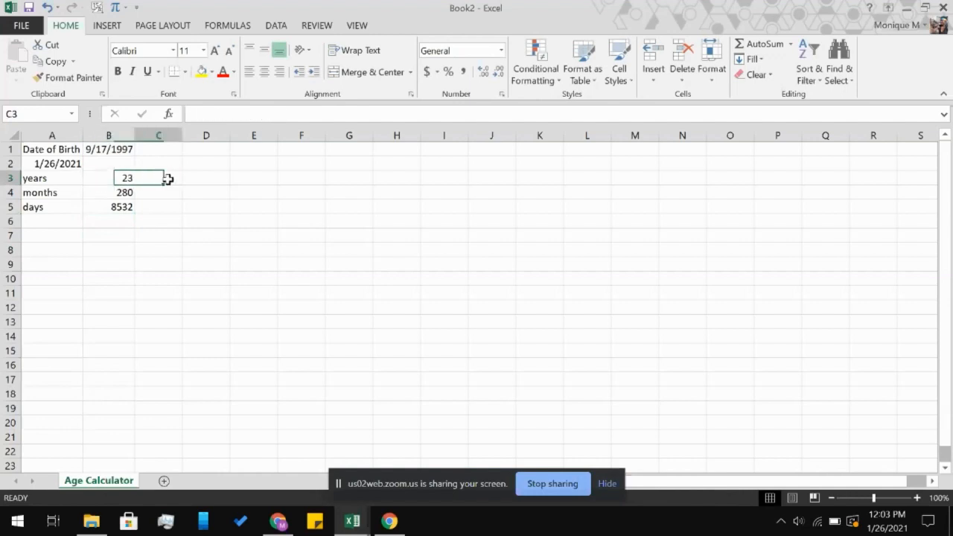
{"action": "left_click", "coordinate": [120, 180]}
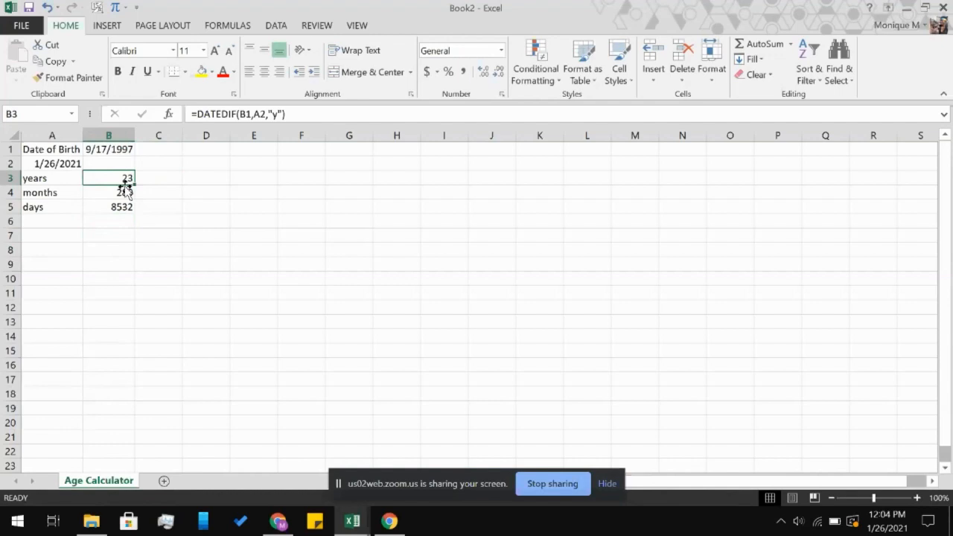
{"action": "left_click", "coordinate": [162, 177]}
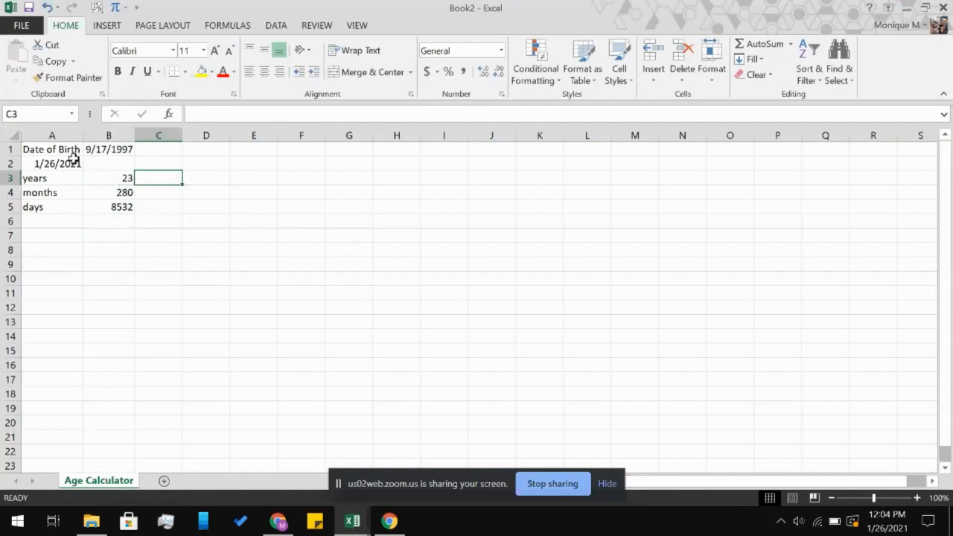
Replace the A2 reference in cell B3 with TODAY() so that the years formula reads =DATEDIF(B1,TODAY(),"y")
{"action": "double_click", "coordinate": [96, 177]}
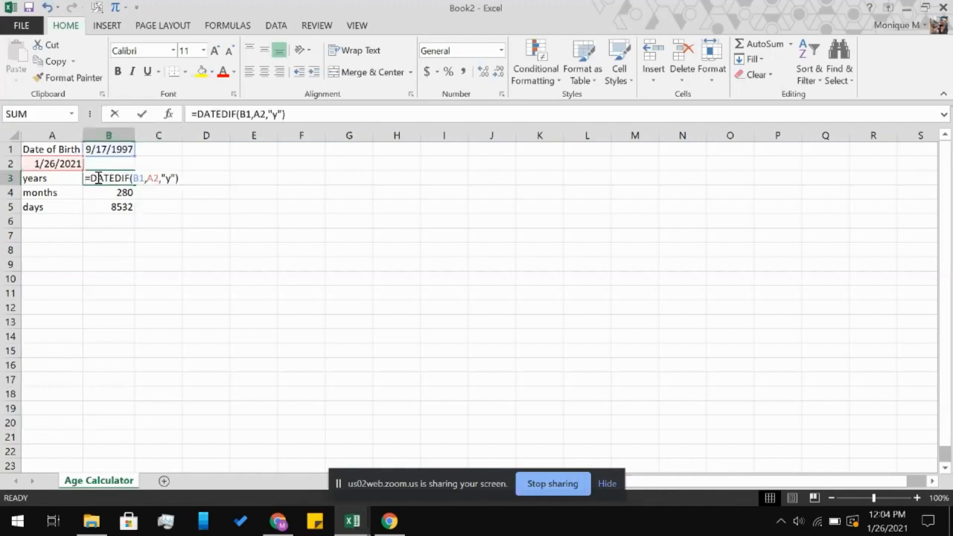
{"action": "left_click", "coordinate": [264, 114]}
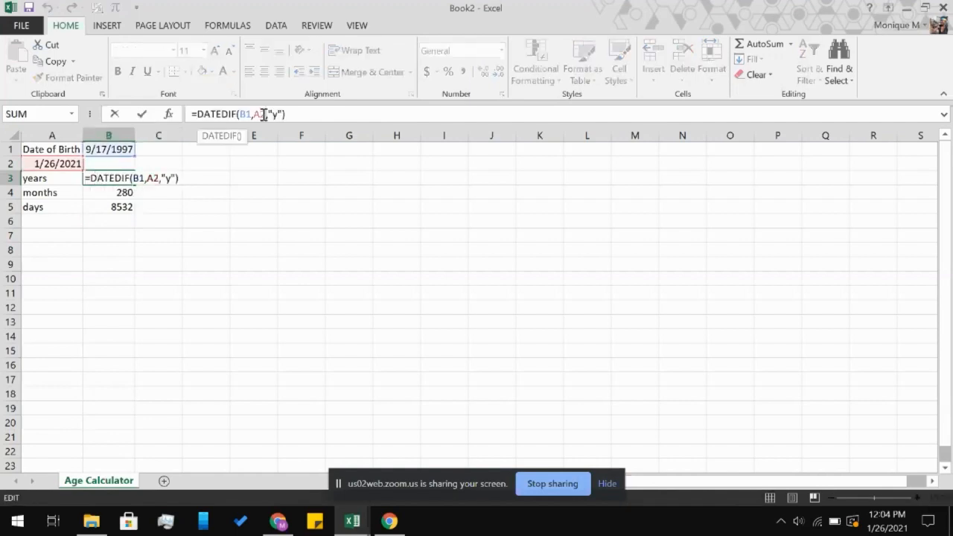
{"action": "key", "text": "BackSpace"}
{"action": "key", "text": "BackSpace"}
{"action": "type", "text": "TOD"}
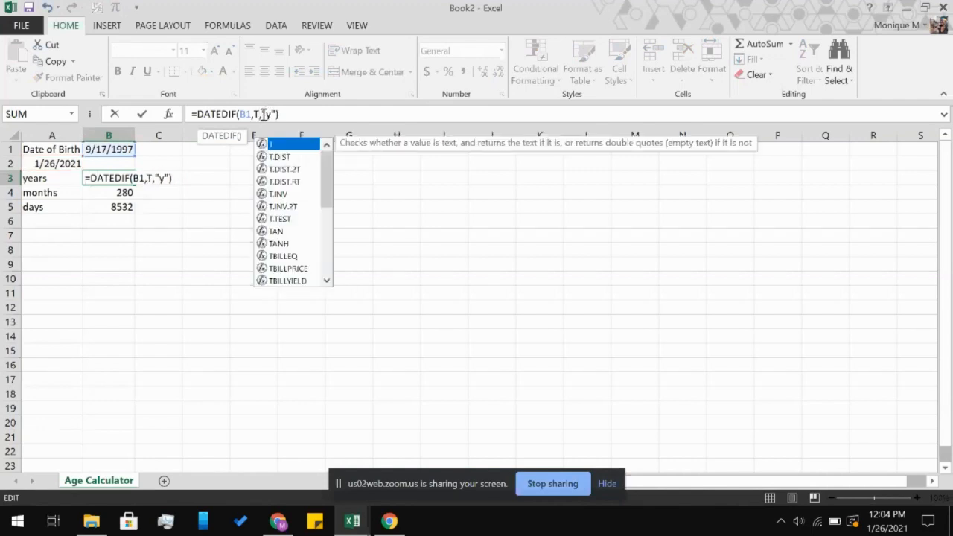
{"action": "type", "text": "AY()"}
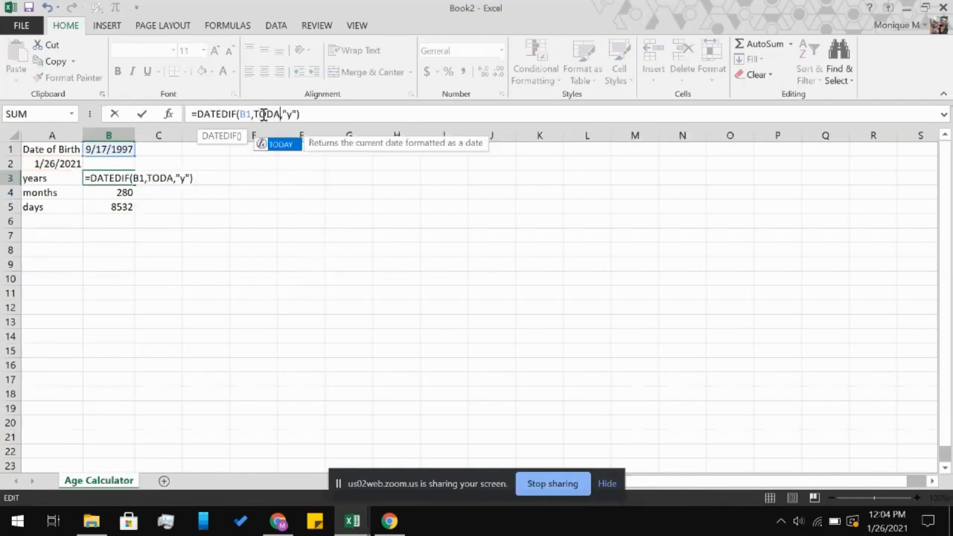
{"action": "key", "text": "Return"}
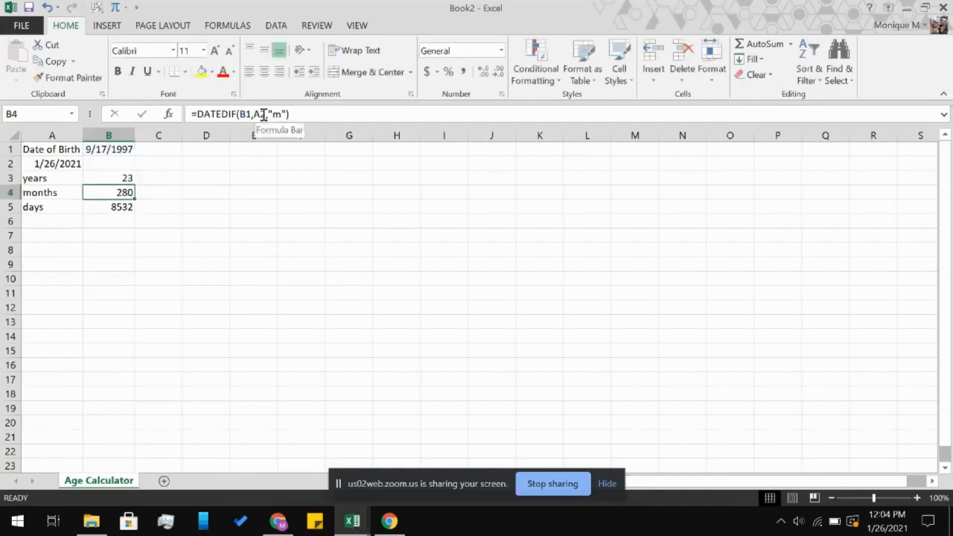
{"action": "left_click", "coordinate": [64, 166]}
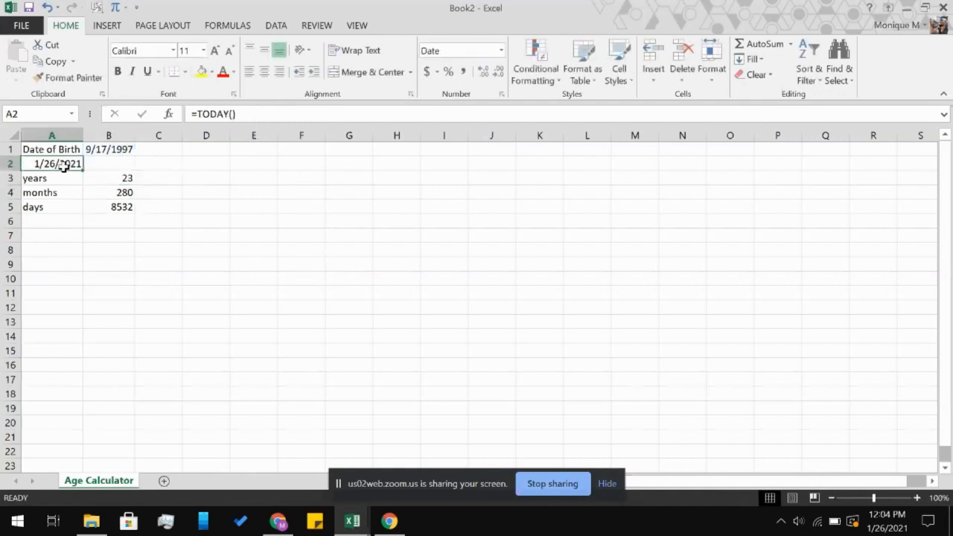
{"action": "left_click", "coordinate": [118, 177]}
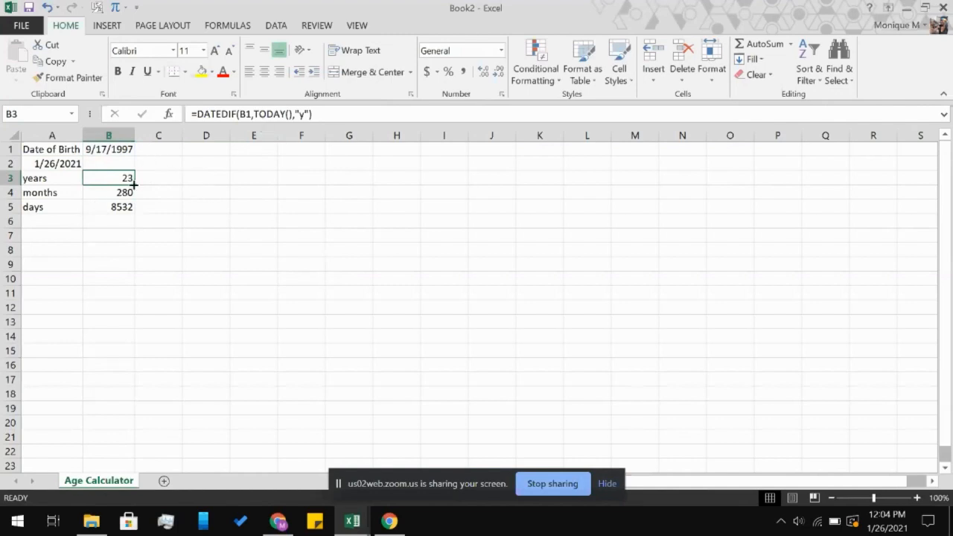
{"action": "left_click", "coordinate": [191, 174]}
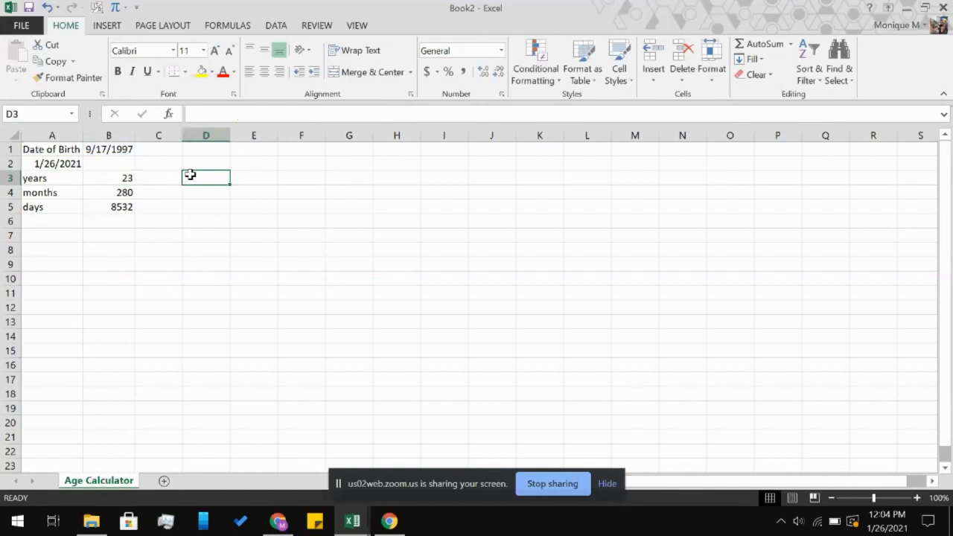
Format the date of birth in cell B1 as day, abbreviated month name and two-digit year, separated by hyphens
{"action": "left_click", "coordinate": [107, 152]}
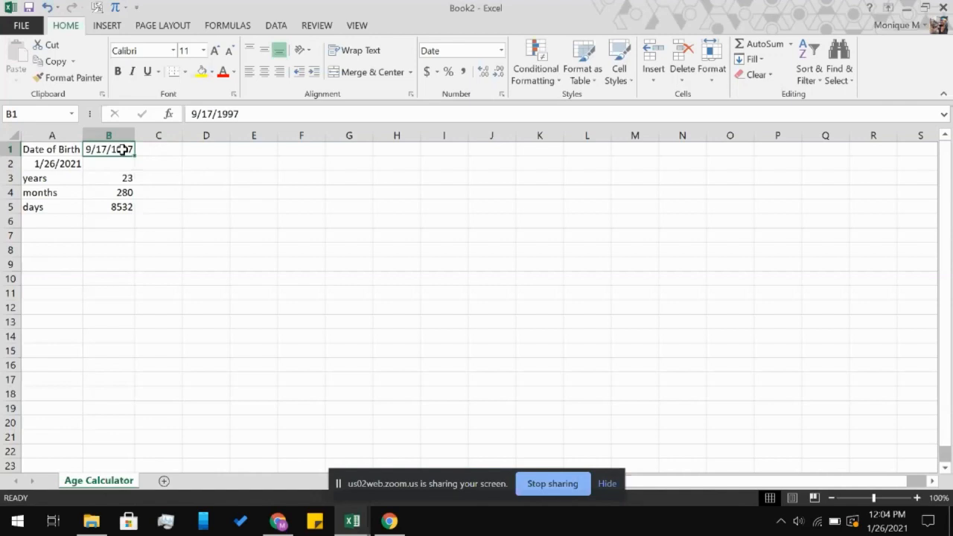
{"action": "key", "text": "ctrl+shift+3"}
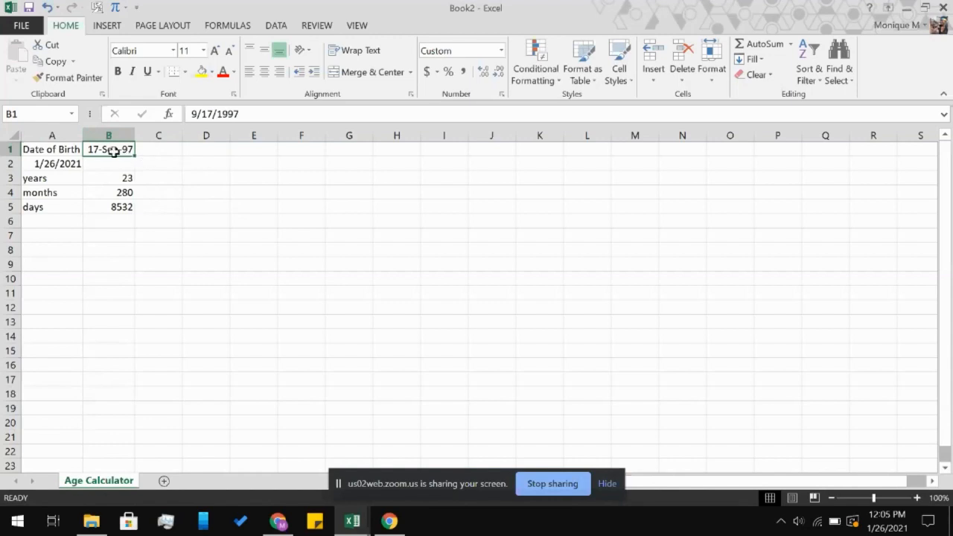
{"action": "left_click", "coordinate": [199, 190]}
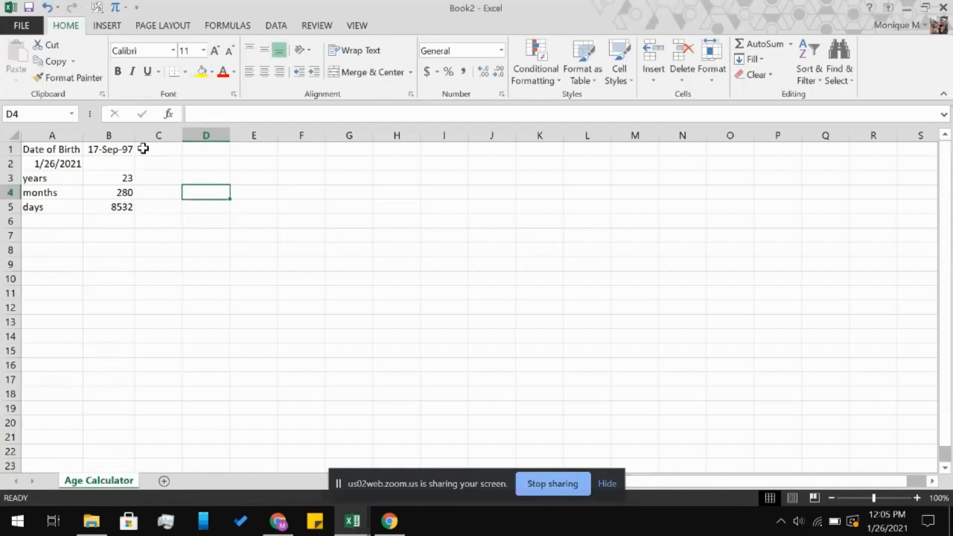
{"action": "left_click", "coordinate": [108, 181]}
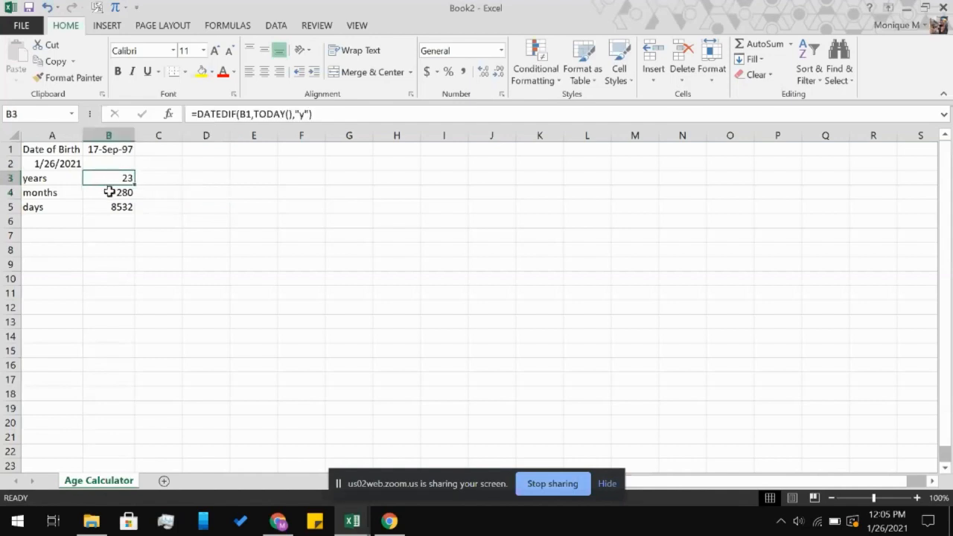
{"action": "left_click", "coordinate": [109, 194]}
{"action": "left_click", "coordinate": [112, 206]}
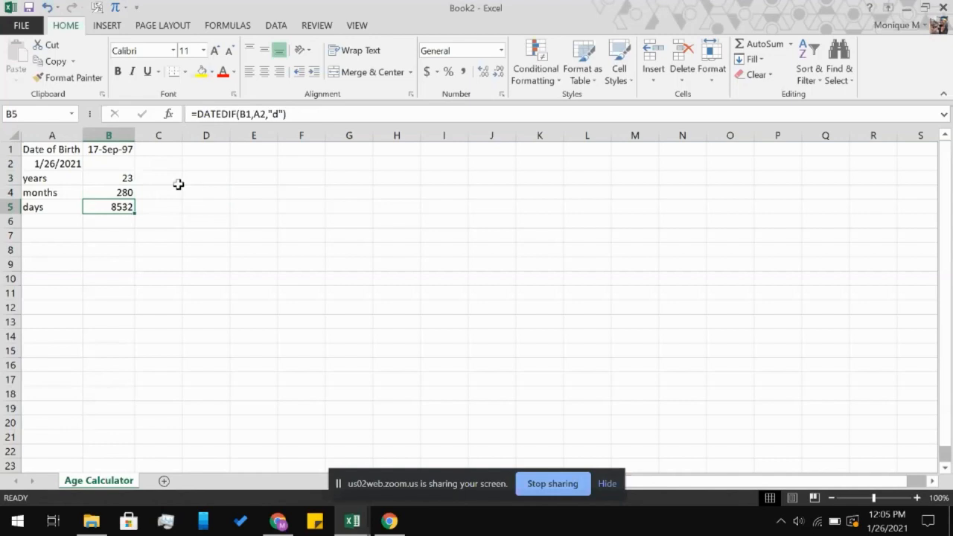
{"action": "left_click", "coordinate": [59, 192]}
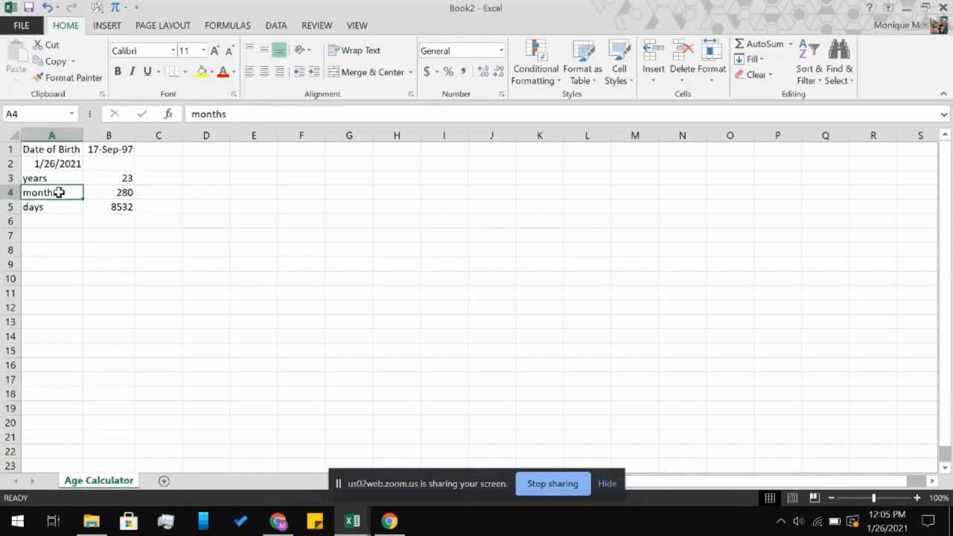
Change the unit of the months formula in cell B4 to "ym" so that it reads =DATEDIF(B1,A2,"ym")
{"action": "left_click", "coordinate": [130, 194]}
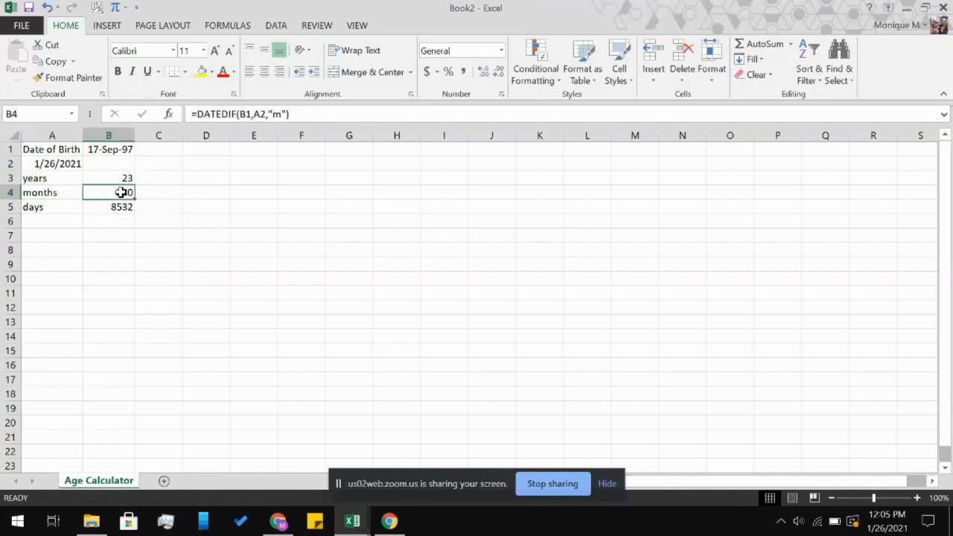
{"action": "left_click", "coordinate": [307, 113]}
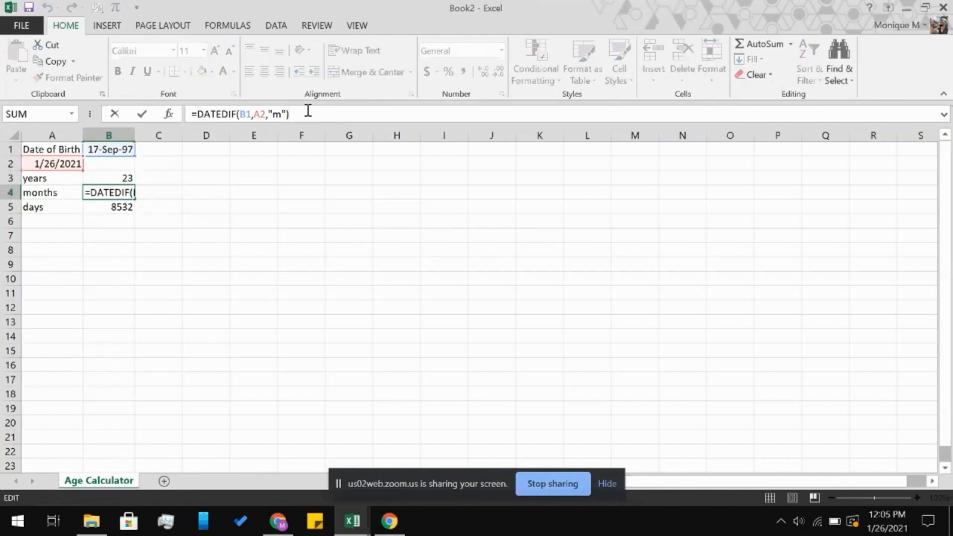
{"action": "key", "text": "BackSpace"}
{"action": "key", "text": "BackSpace"}
{"action": "key", "text": "BackSpace"}
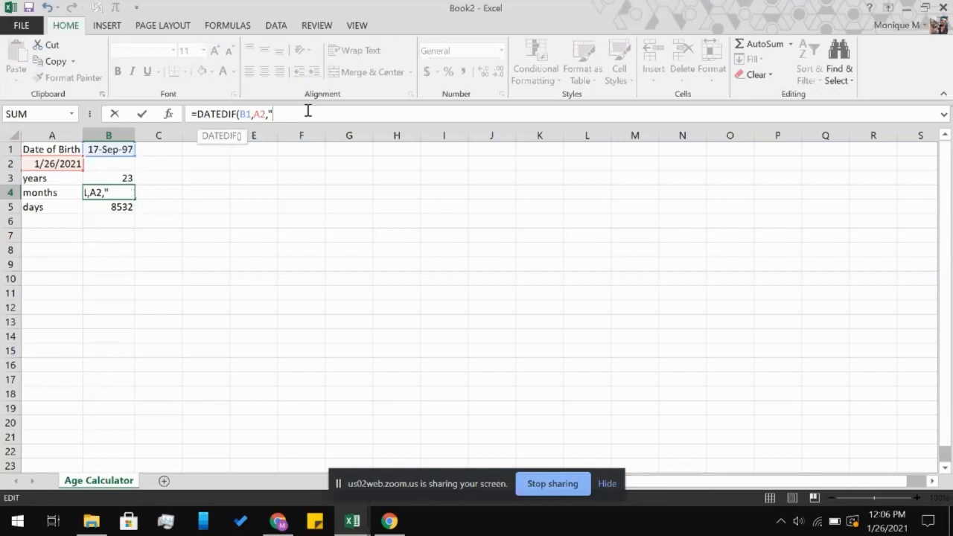
{"action": "type", "text": "ym\""}
{"action": "key", "text": "Return"}
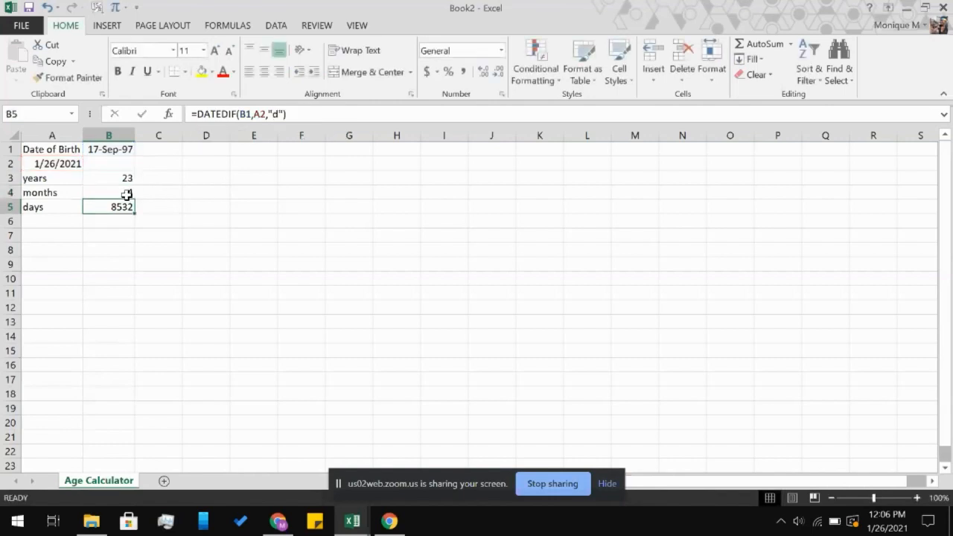
Change the unit of the days formula in cell B5 to "md" so that it reads =DATEDIF(B1,A2,"md")
{"action": "left_click", "coordinate": [282, 115]}
{"action": "key", "text": "Left"}
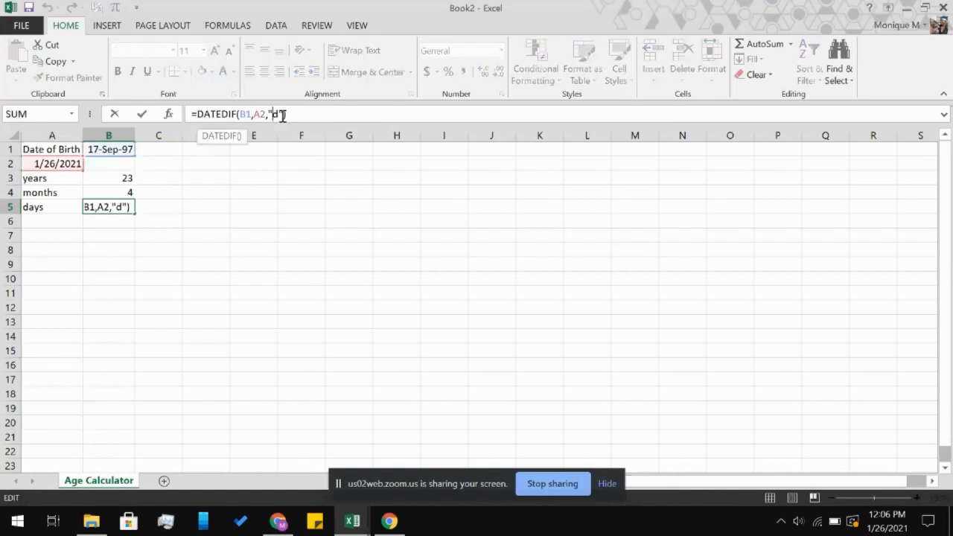
{"action": "type", "text": "m"}
{"action": "key", "text": "Return"}
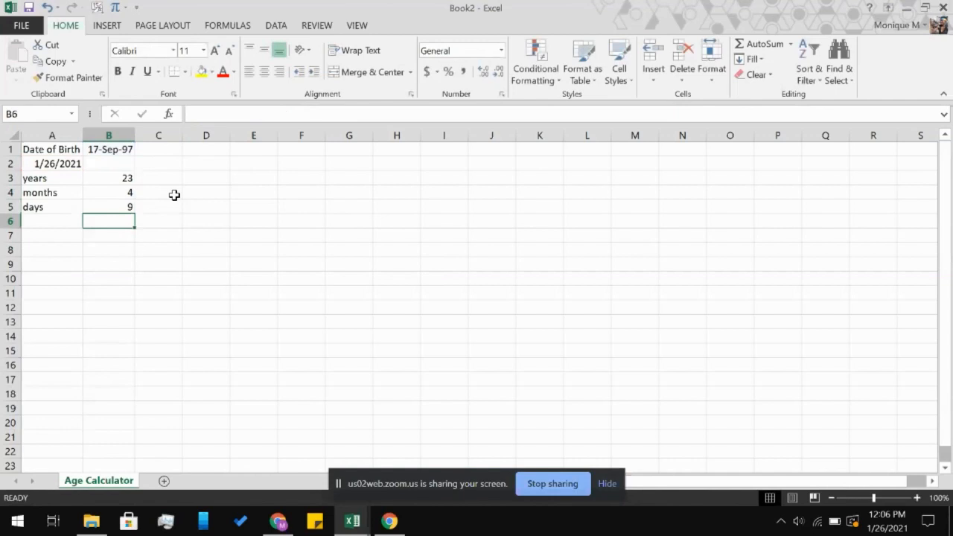
Review the years, months and days formulas and their results in cells B3 to B5
{"action": "left_click", "coordinate": [123, 191]}
{"action": "left_click", "coordinate": [123, 202]}
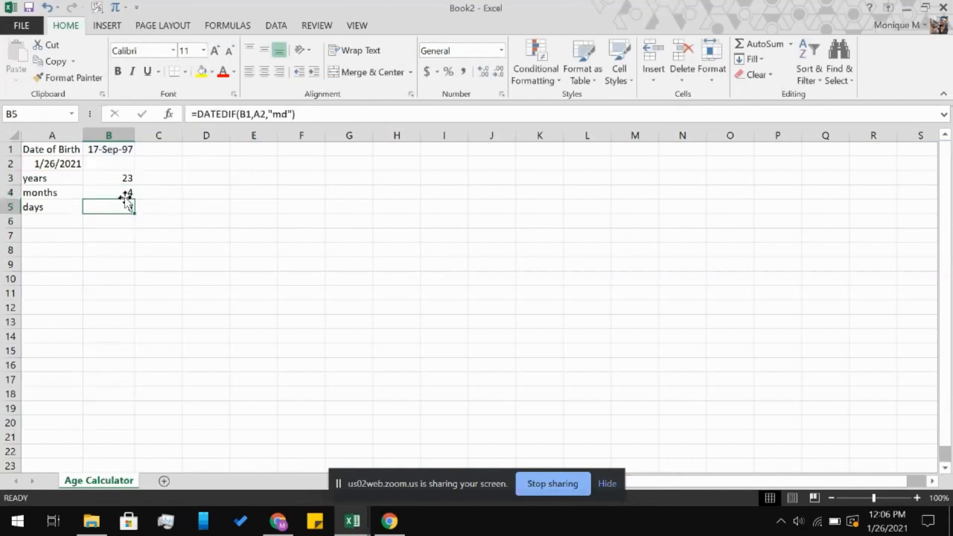
{"action": "left_click", "coordinate": [125, 179]}
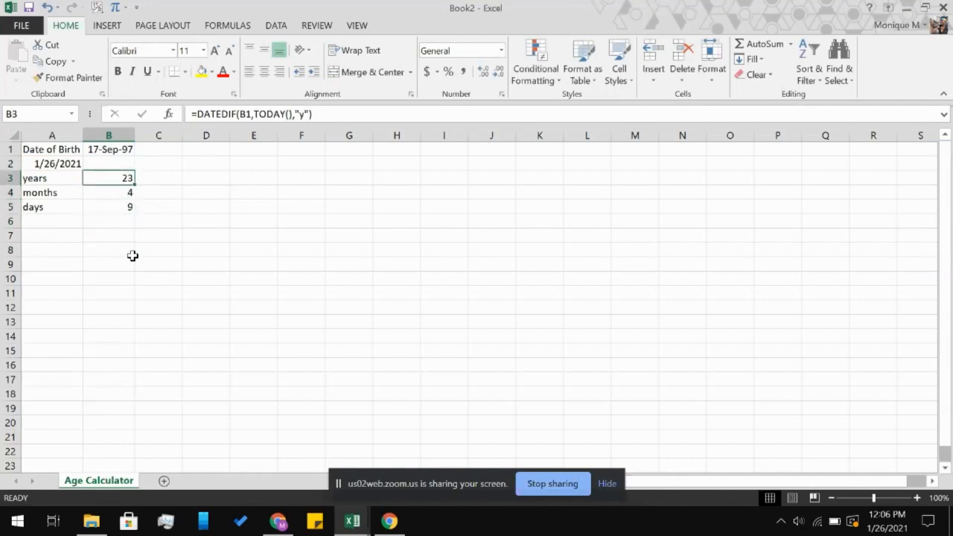
{"action": "left_click", "coordinate": [111, 208]}
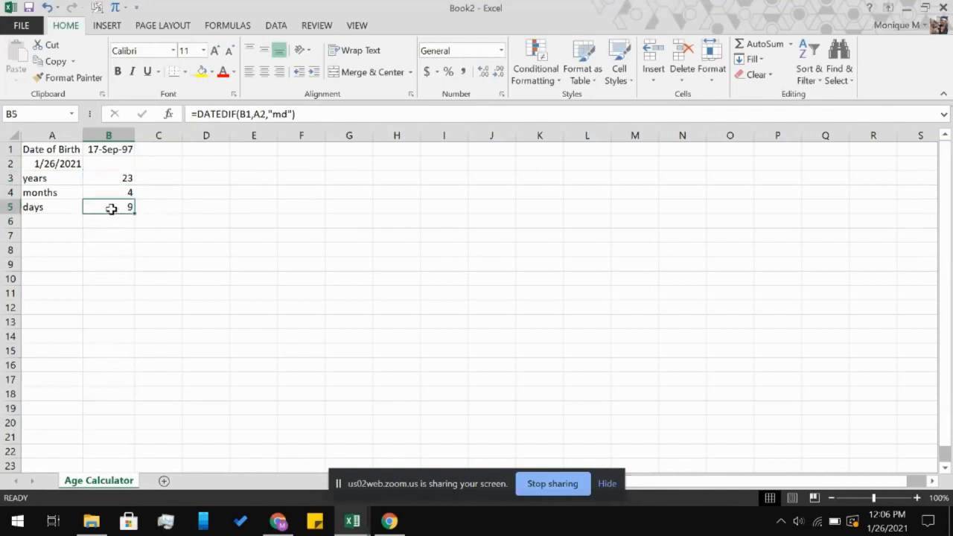
{"action": "left_click", "coordinate": [169, 203]}
{"action": "left_click", "coordinate": [90, 192]}
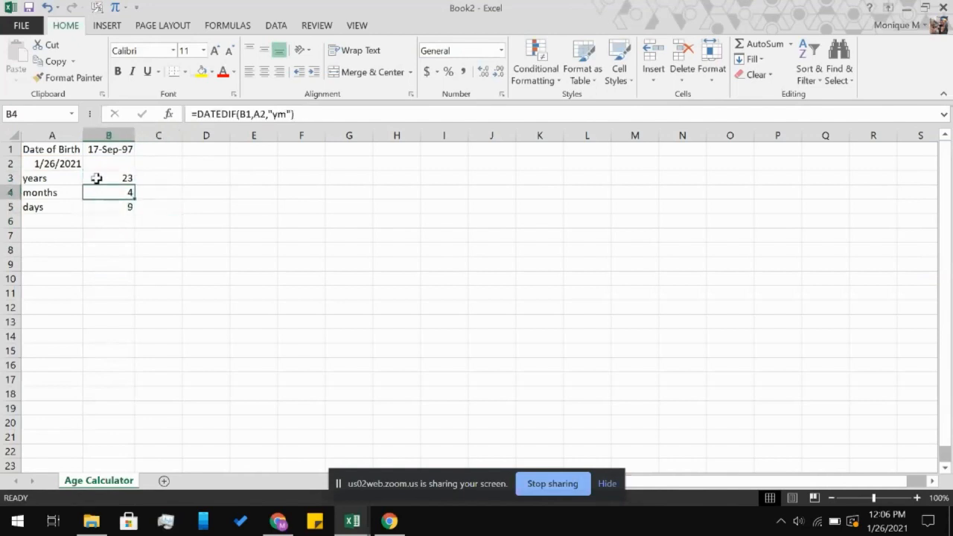
{"action": "left_click", "coordinate": [96, 178]}
{"action": "left_click", "coordinate": [96, 192]}
{"action": "left_click", "coordinate": [95, 206]}
{"action": "left_click", "coordinate": [117, 179]}
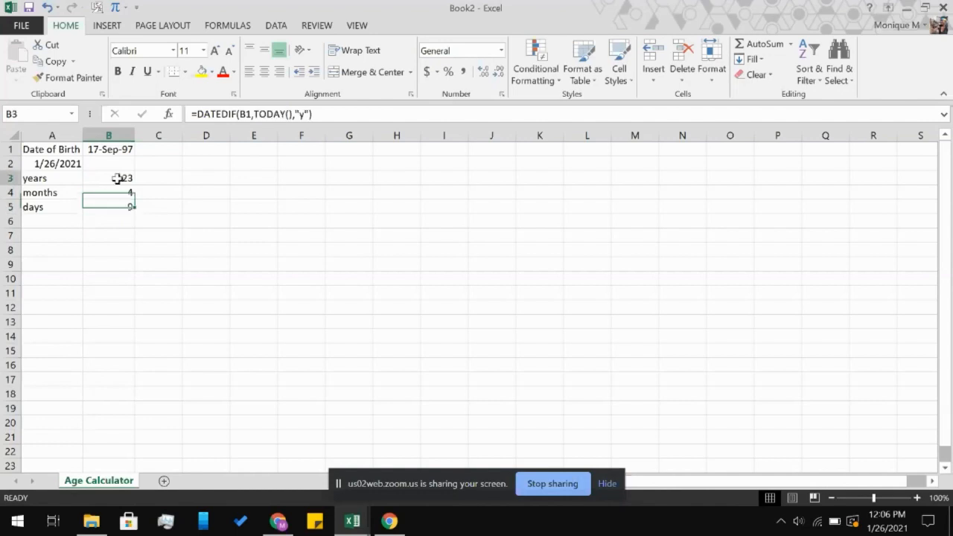
{"action": "left_click_drag", "start_coordinate": [116, 207], "coordinate": [117, 207]}
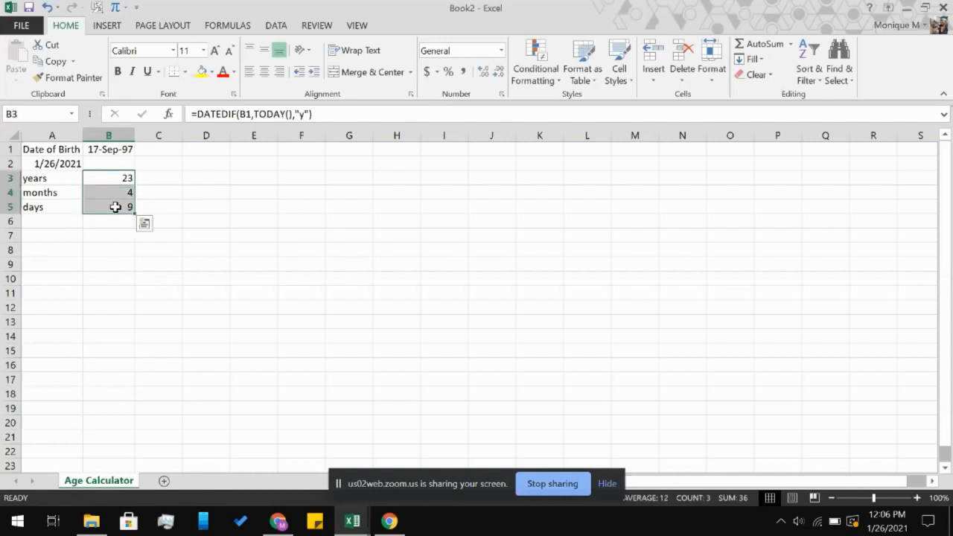
{"action": "left_click", "coordinate": [212, 235]}
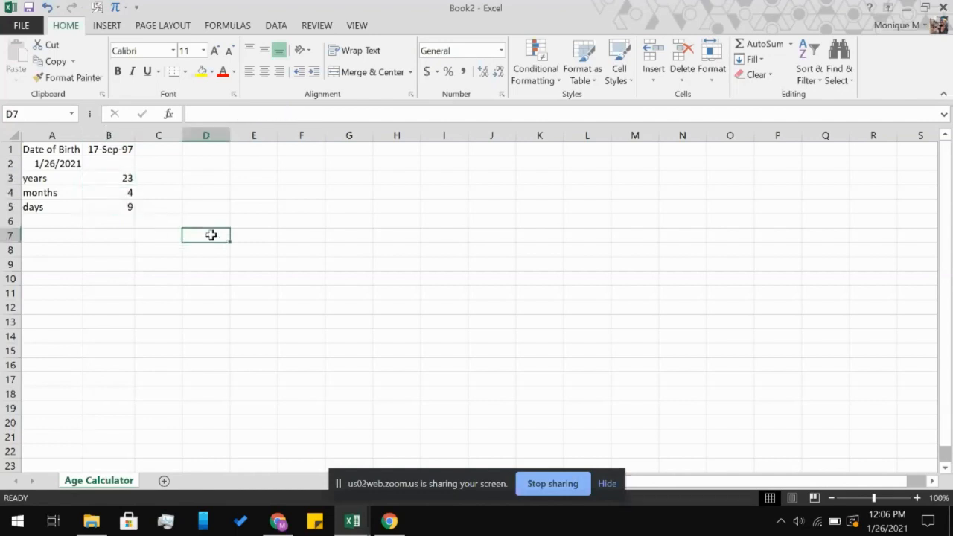
{"action": "left_click", "coordinate": [118, 207]}
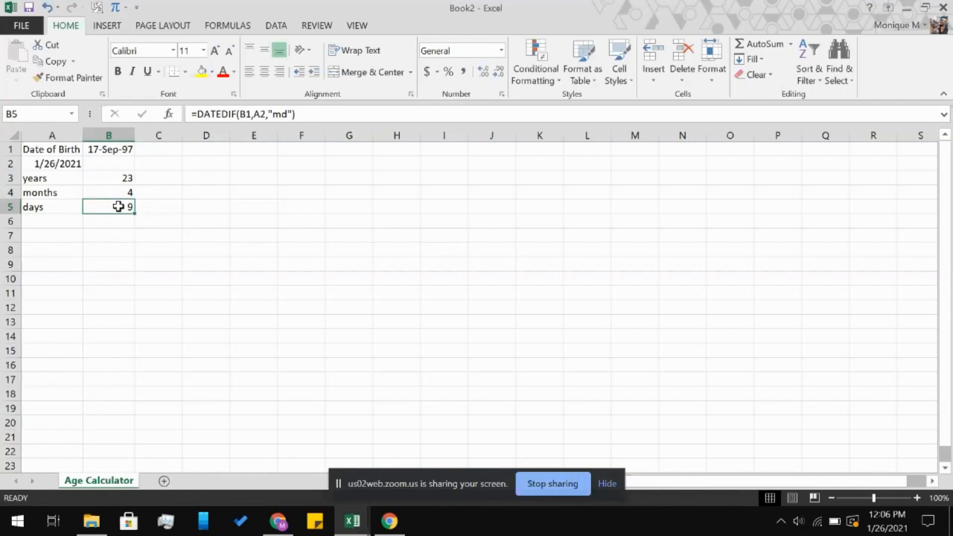
Change the day part of the date of birth in cell B1, keeping the same month and year
{"action": "left_click", "coordinate": [110, 151]}
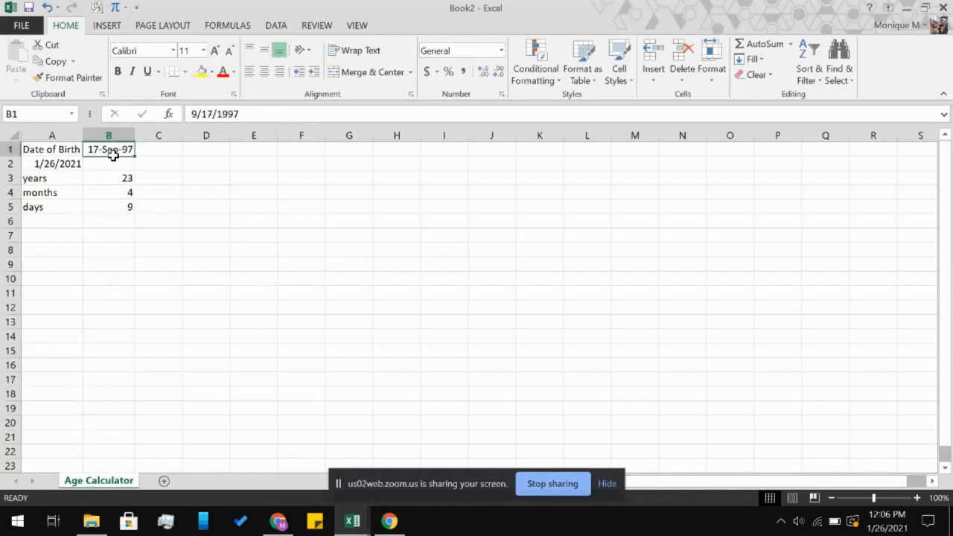
{"action": "left_click", "coordinate": [209, 114]}
{"action": "key", "text": "BackSpace"}
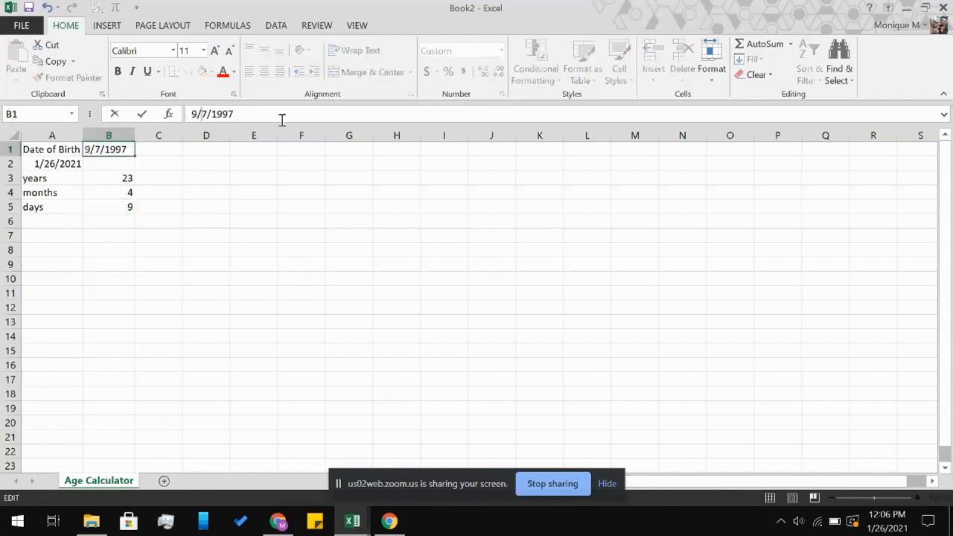
{"action": "type", "text": "2"}
{"action": "key", "text": "BackSpace"}
{"action": "type", "text": "2"}
{"action": "key", "text": "Return"}
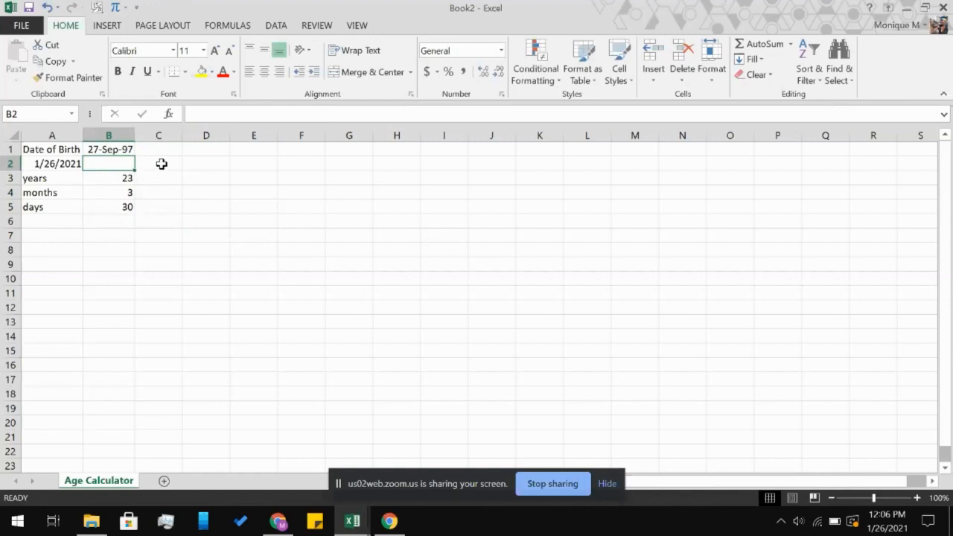
Begin a text formula in cell B7 that joins "age is ", the years value in B3 and "years " with ampersands
{"action": "left_click", "coordinate": [166, 234]}
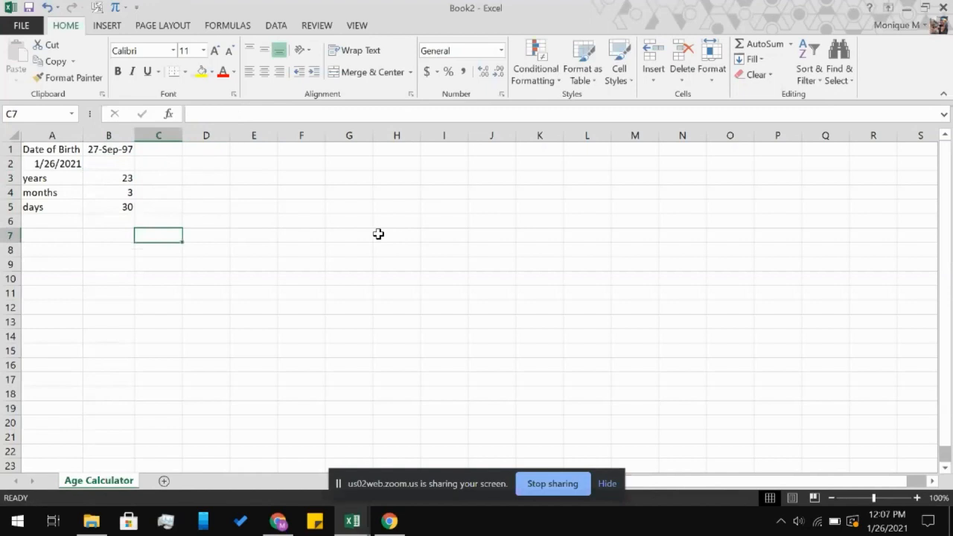
{"action": "left_click", "coordinate": [120, 237]}
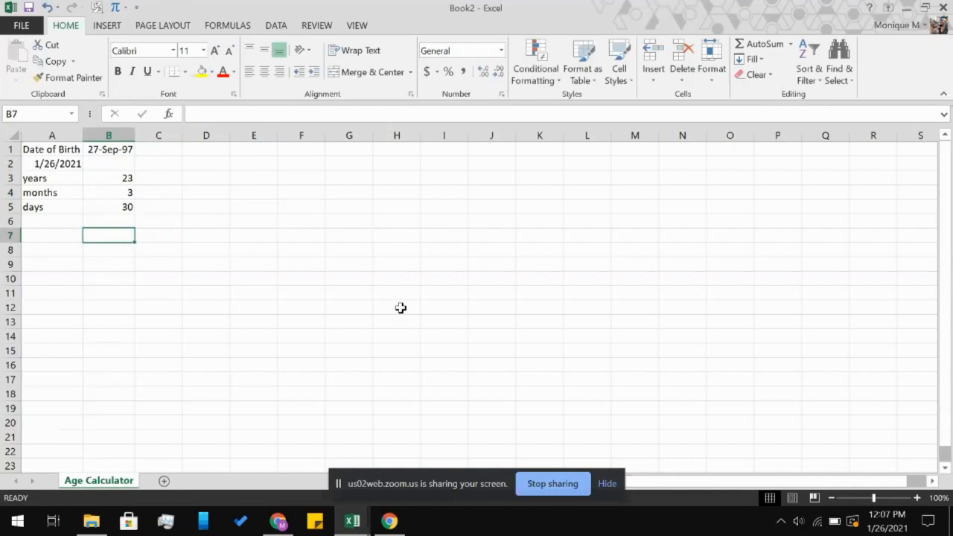
{"action": "type", "text": "mo"}
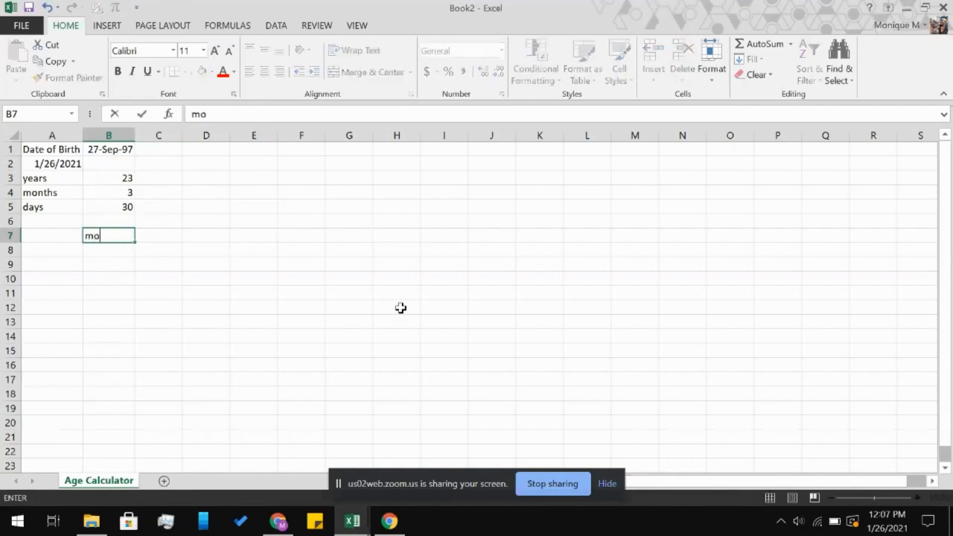
{"action": "key", "text": "BackSpace"}
{"action": "key", "text": "BackSpace"}
{"action": "type", "text": "="}
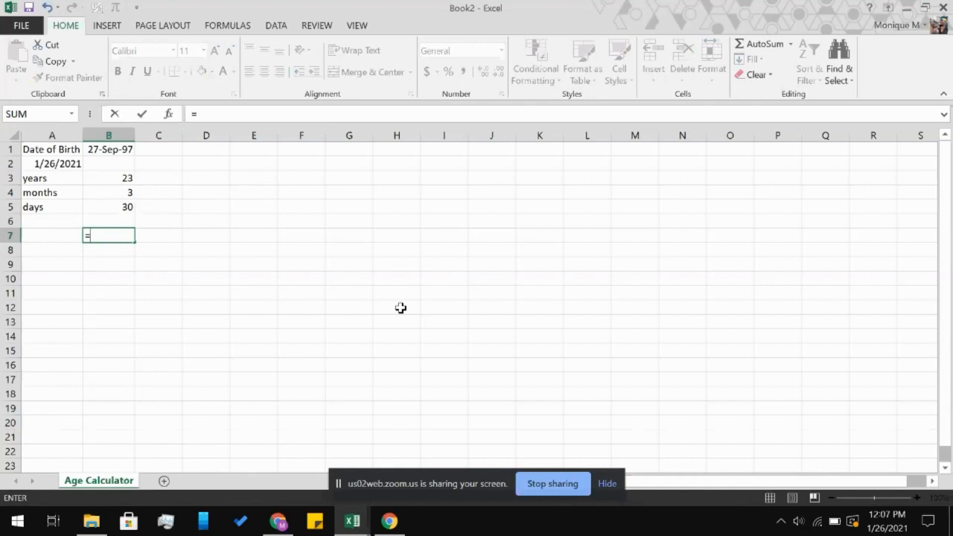
{"action": "type", "text": "\"age is"}
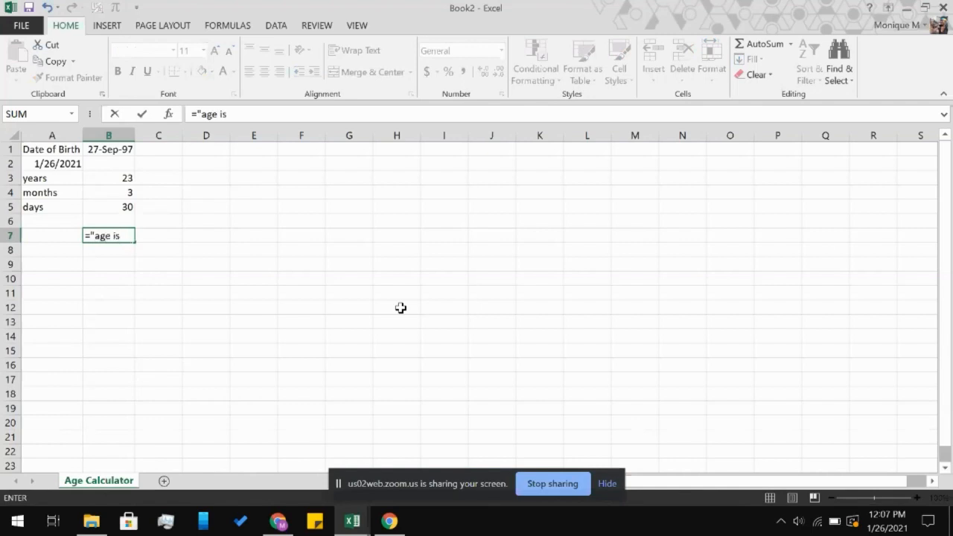
{"action": "type", "text": "\"&"}
{"action": "key", "text": "BackSpace"}
{"action": "key", "text": "BackSpace"}
{"action": "type", "text": "\"&"}
{"action": "left_click", "coordinate": [124, 183]}
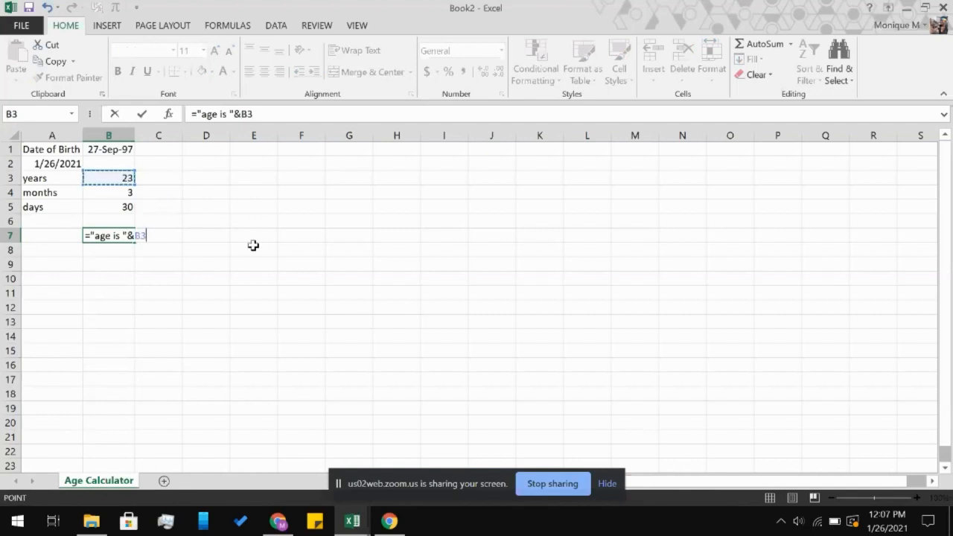
{"action": "type", "text": "&"}
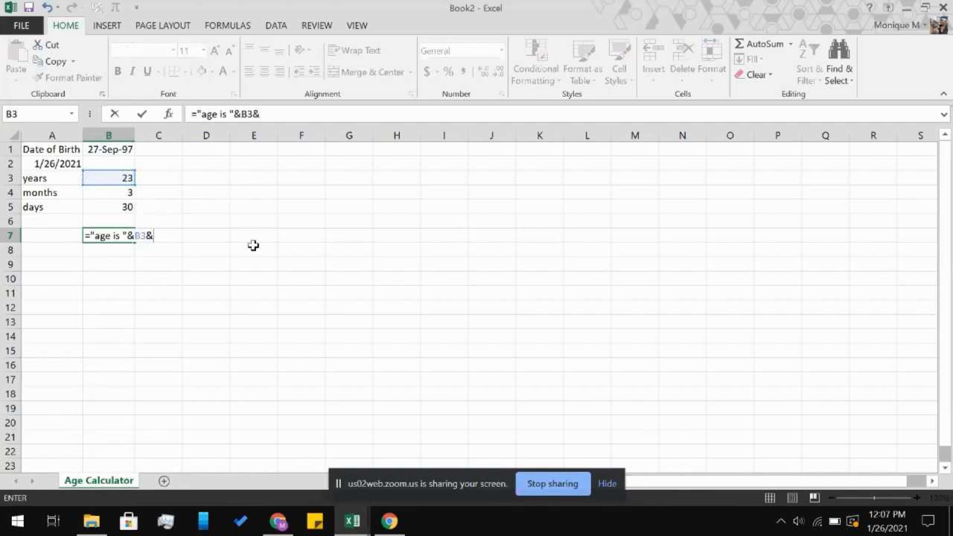
{"action": "type", "text": "\"years \"&"}
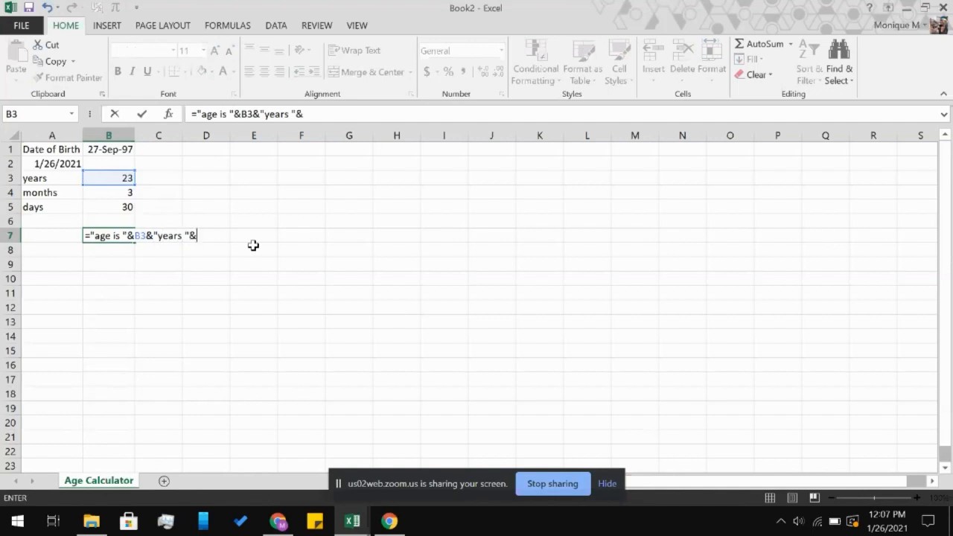
Extend the B7 formula with the months value in B4 and the text "months and ", and enter it
{"action": "left_click", "coordinate": [122, 196]}
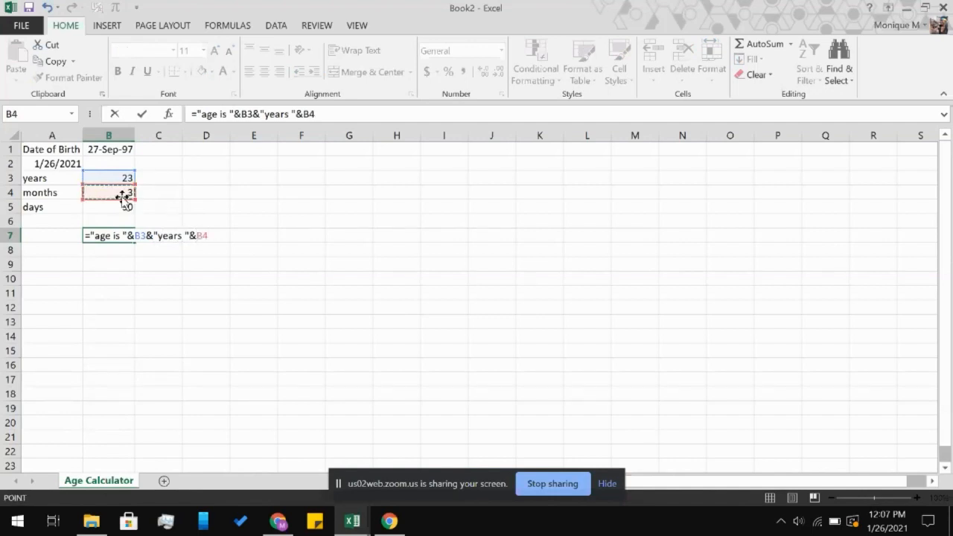
{"action": "type", "text": "&mo"}
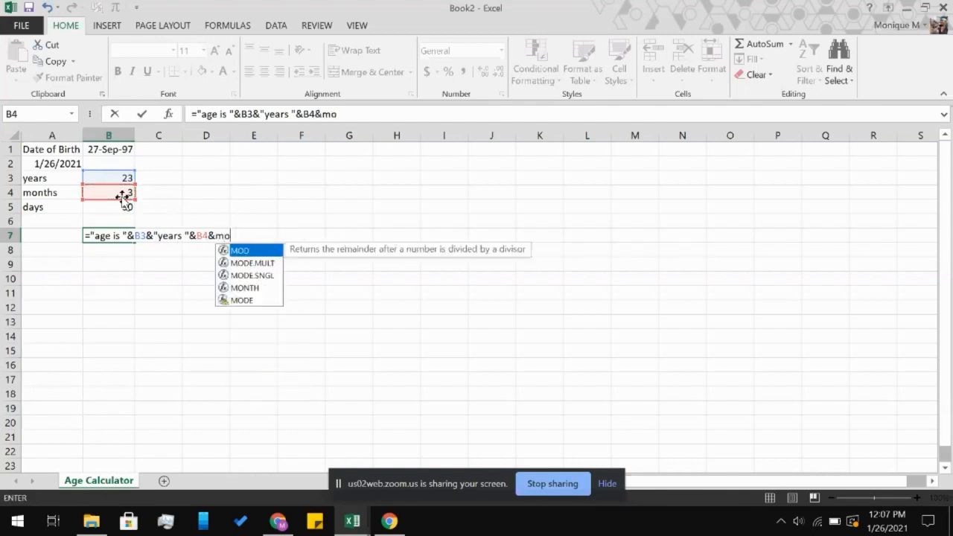
{"action": "key", "text": "BackSpace"}
{"action": "key", "text": "BackSpace"}
{"action": "type", "text": "\""}
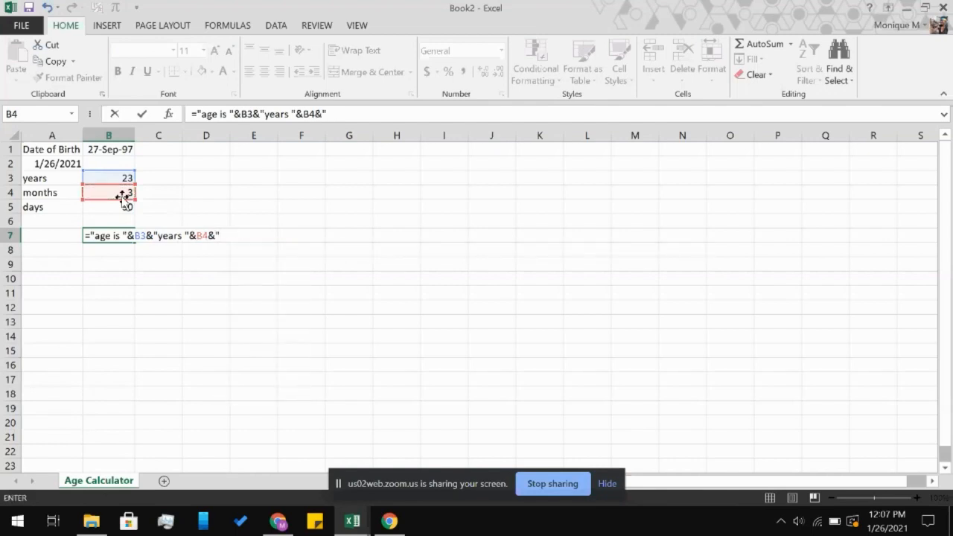
{"action": "type", "text": "months and"}
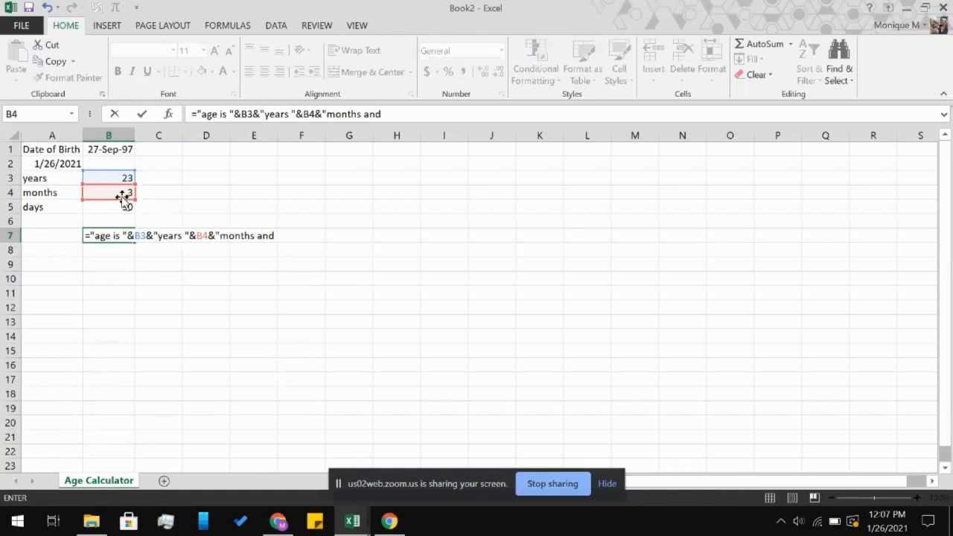
{"action": "type", "text": "\""}
{"action": "key", "text": "BackSpace"}
{"action": "type", "text": "\""}
{"action": "left_click", "coordinate": [106, 207]}
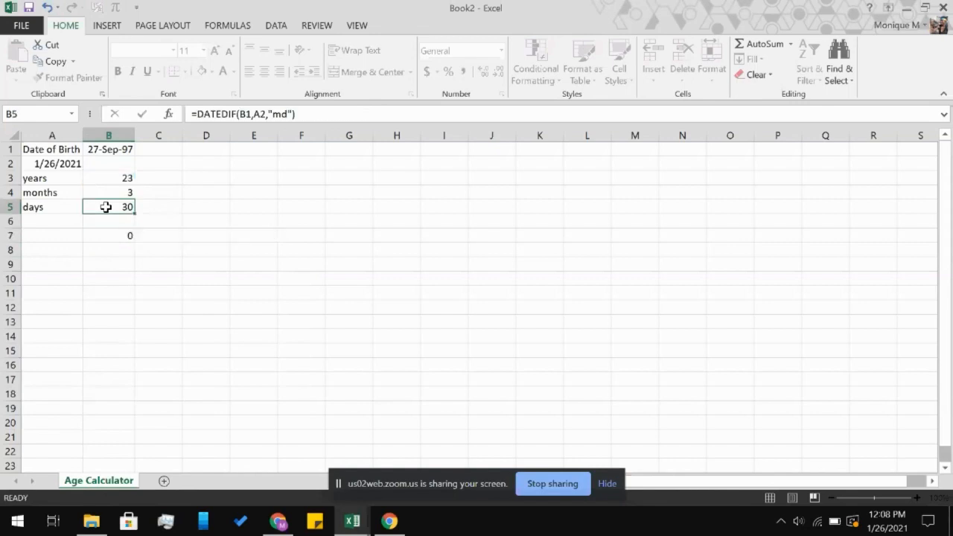
{"action": "left_click", "coordinate": [178, 236]}
{"action": "left_click", "coordinate": [212, 237]}
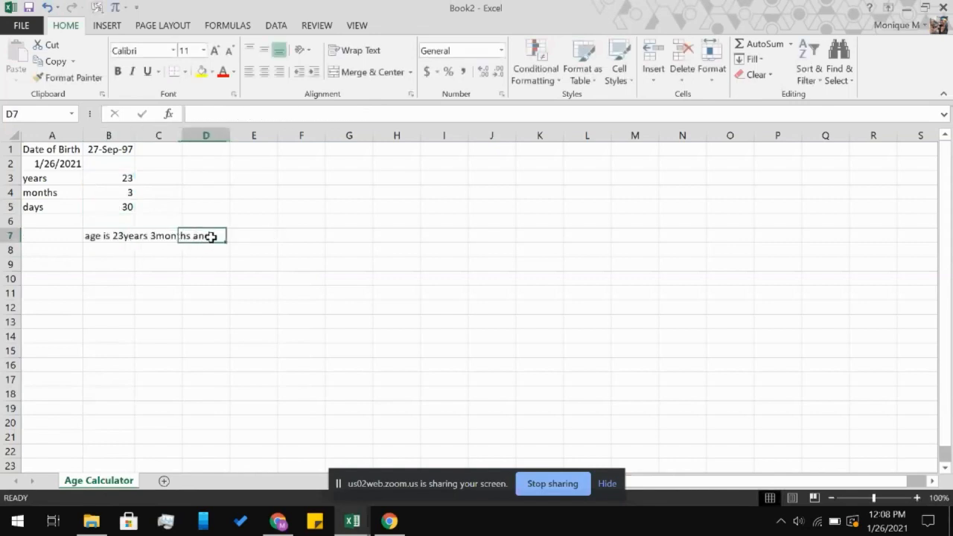
Complete the B7 formula by joining the days value in B5 and the text "days" with ampersands
{"action": "left_click", "coordinate": [110, 248]}
{"action": "left_click", "coordinate": [113, 235]}
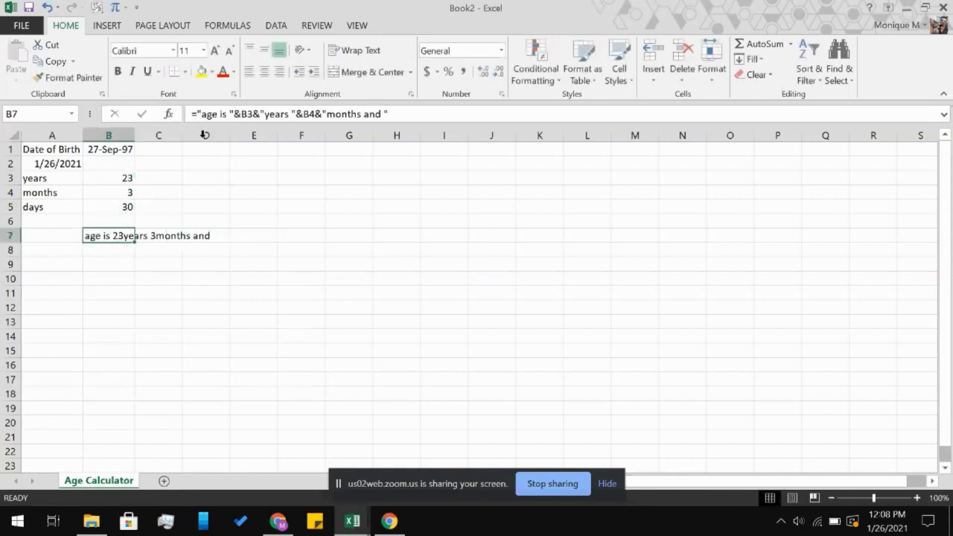
{"action": "left_click", "coordinate": [397, 119]}
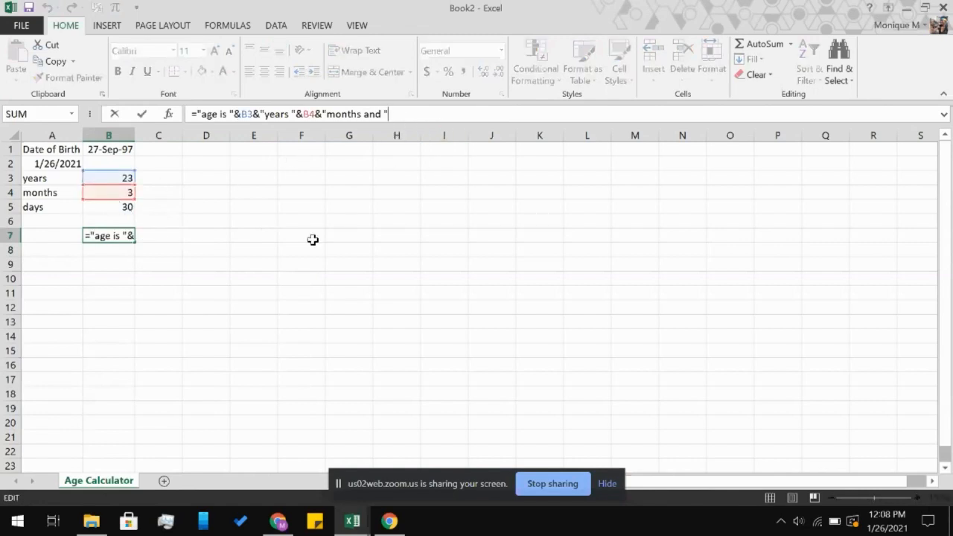
{"action": "type", "text": "&"}
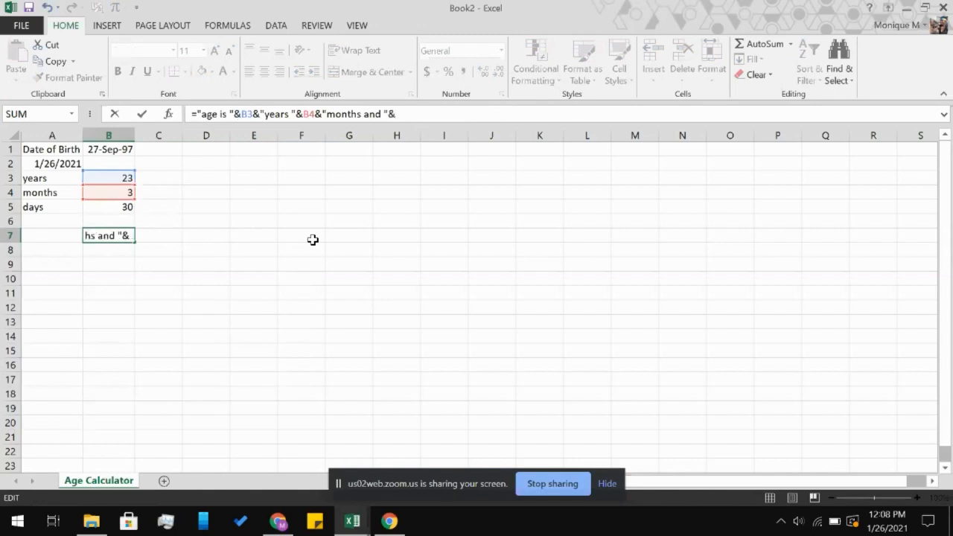
{"action": "left_click", "coordinate": [109, 212]}
{"action": "type", "text": "&"}
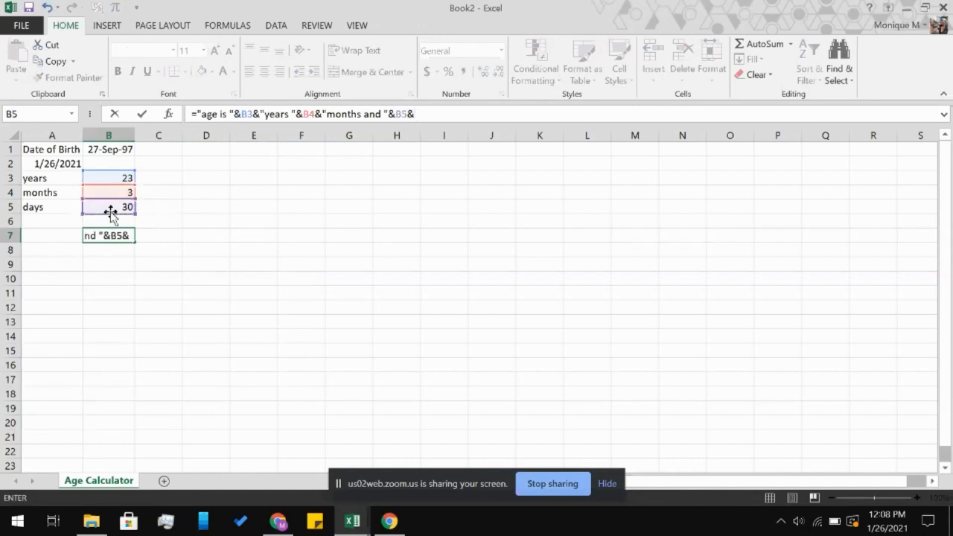
{"action": "type", "text": "\"day"}
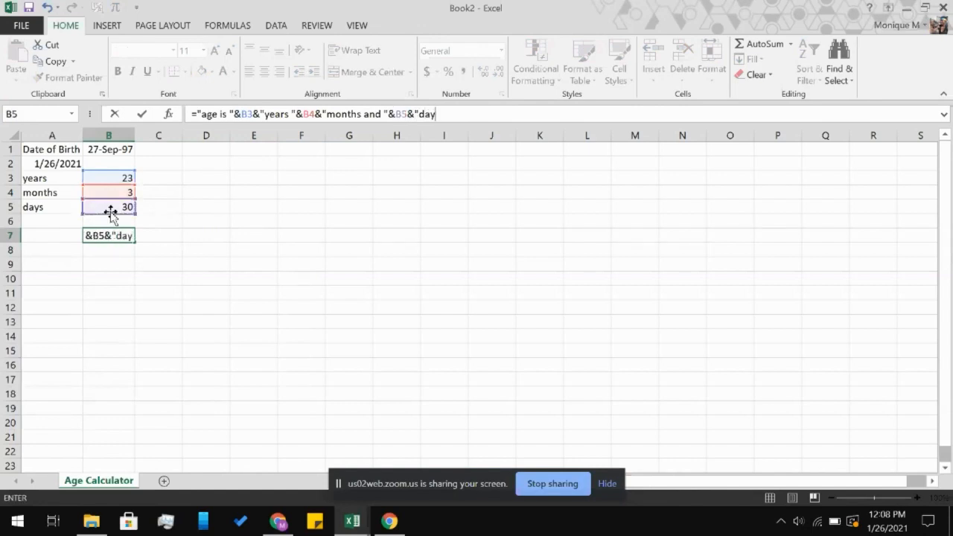
{"action": "type", "text": "s\""}
{"action": "key", "text": "Return"}
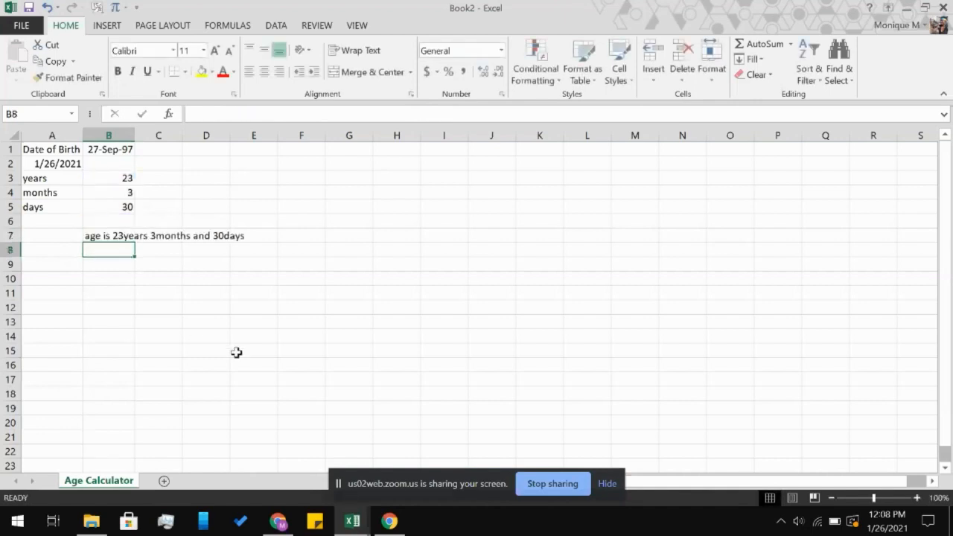
Insert a space before "years", "months" and "days" inside the quoted texts of the B7 formula
{"action": "left_click", "coordinate": [120, 235]}
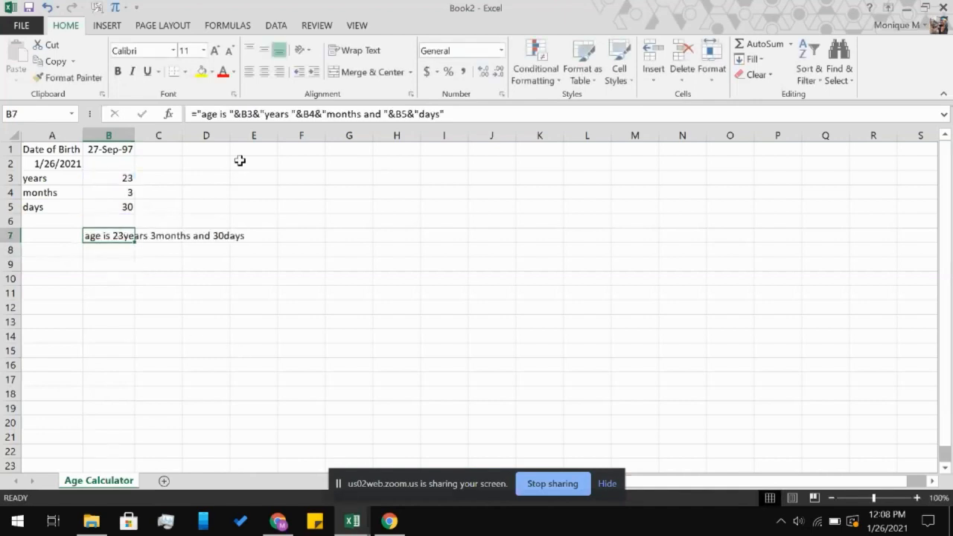
{"action": "left_click", "coordinate": [265, 114]}
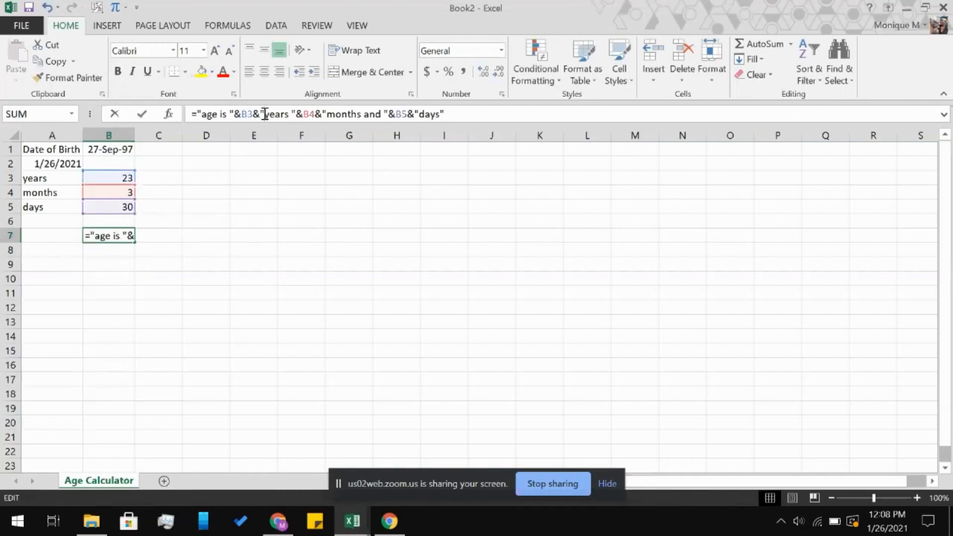
{"action": "left_click", "coordinate": [327, 114]}
{"action": "type", "text": "\" "}
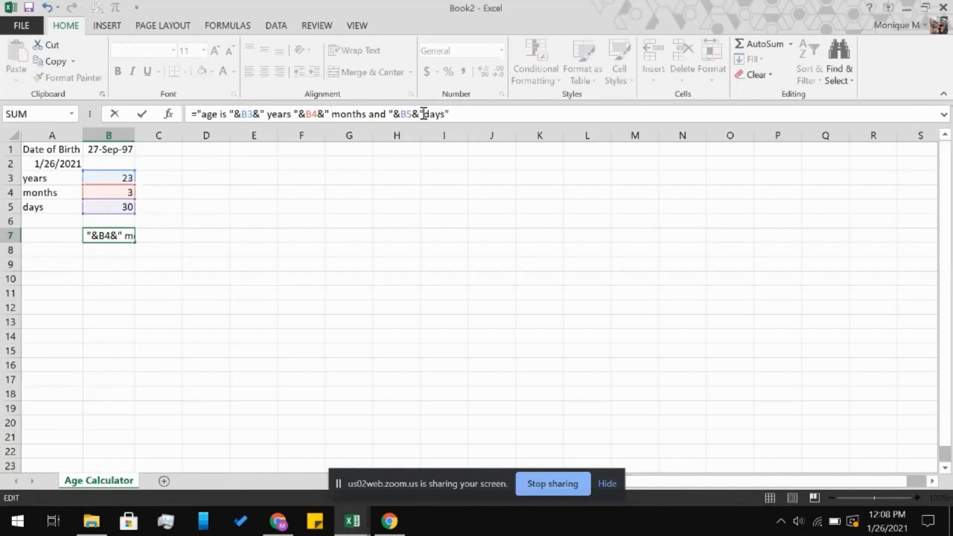
{"action": "type", "text": "\""}
{"action": "key", "text": "Return"}
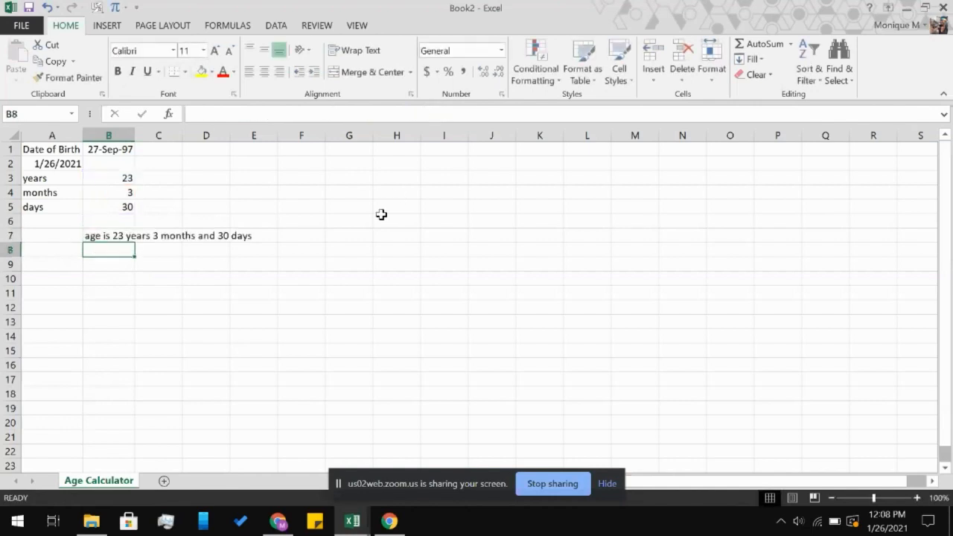
{"action": "left_click", "coordinate": [356, 280]}
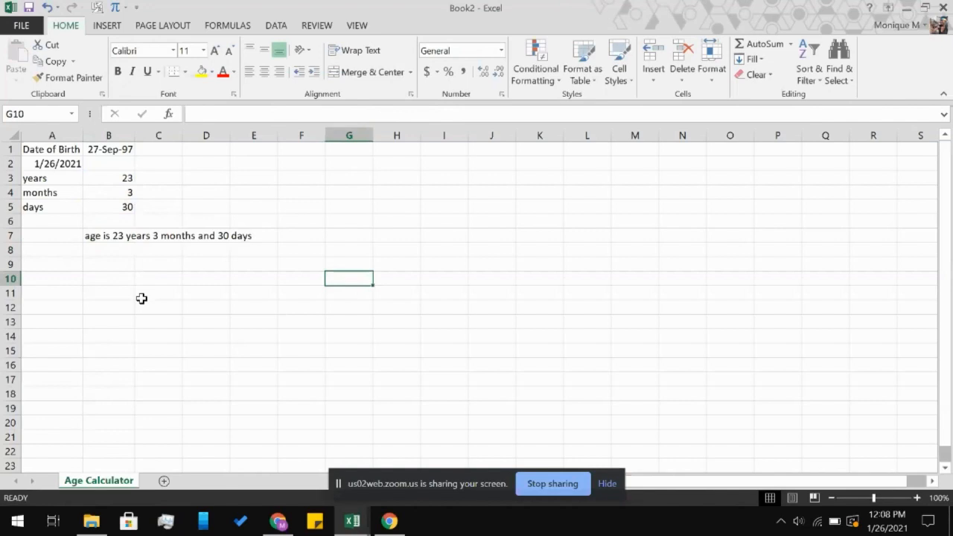
Change the year part of the date of birth in cell B1, keeping the same day and month
{"action": "left_click", "coordinate": [97, 154]}
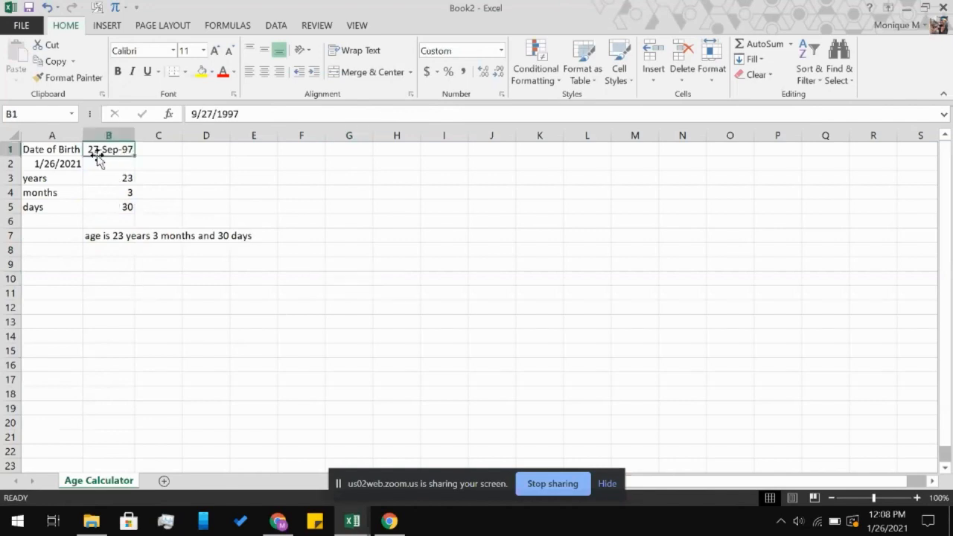
{"action": "left_click", "coordinate": [247, 112]}
{"action": "key", "text": "BackSpace"}
{"action": "type", "text": "9"}
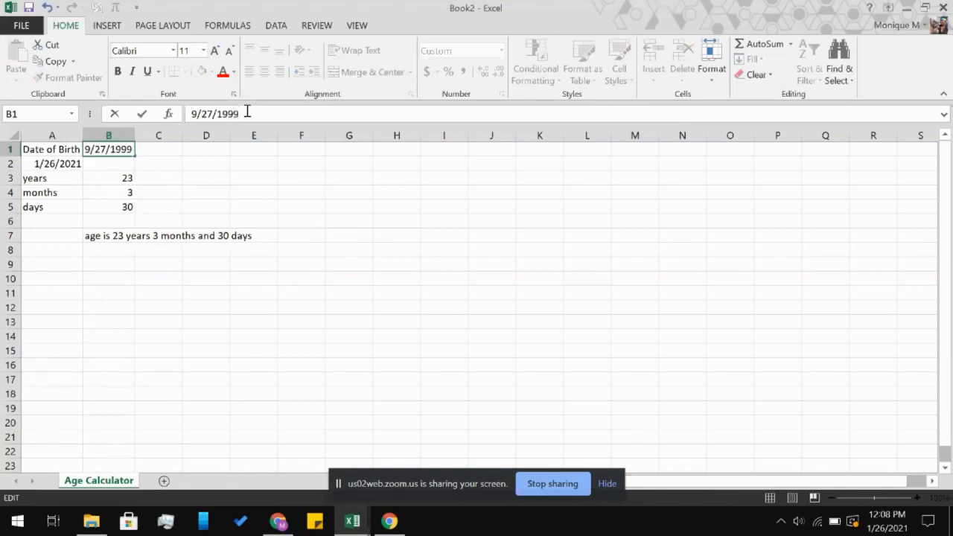
{"action": "key", "text": "Return"}
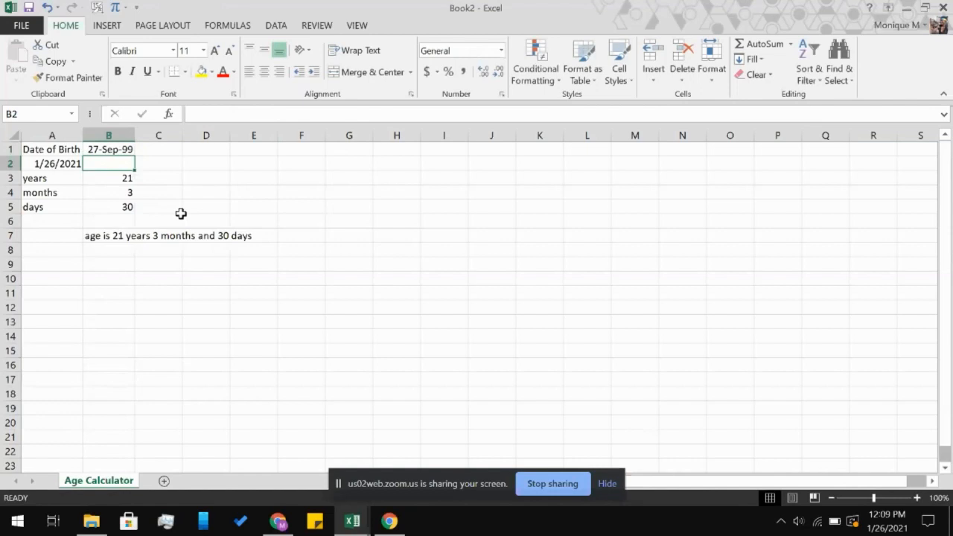
{"action": "left_click", "coordinate": [255, 189]}
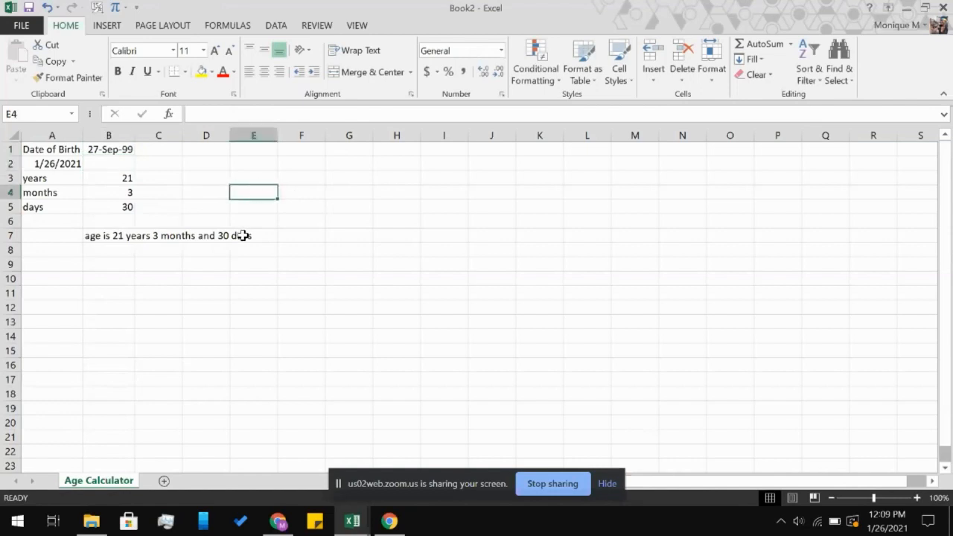
{"action": "left_click", "coordinate": [77, 293]}
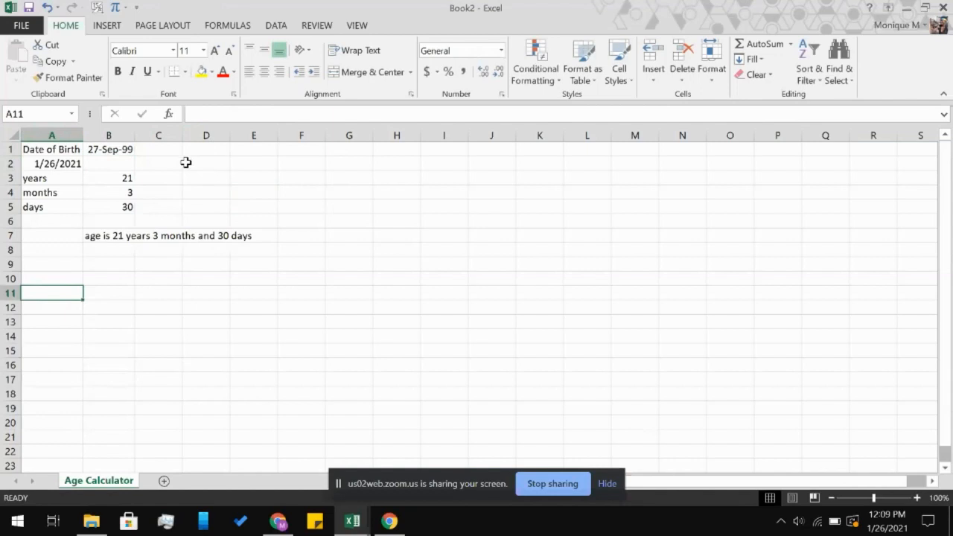
Hide the contents of cells A2 to B6 by applying the custom number format ;;; to them
{"action": "left_click", "coordinate": [10, 163]}
{"action": "left_click", "coordinate": [54, 162]}
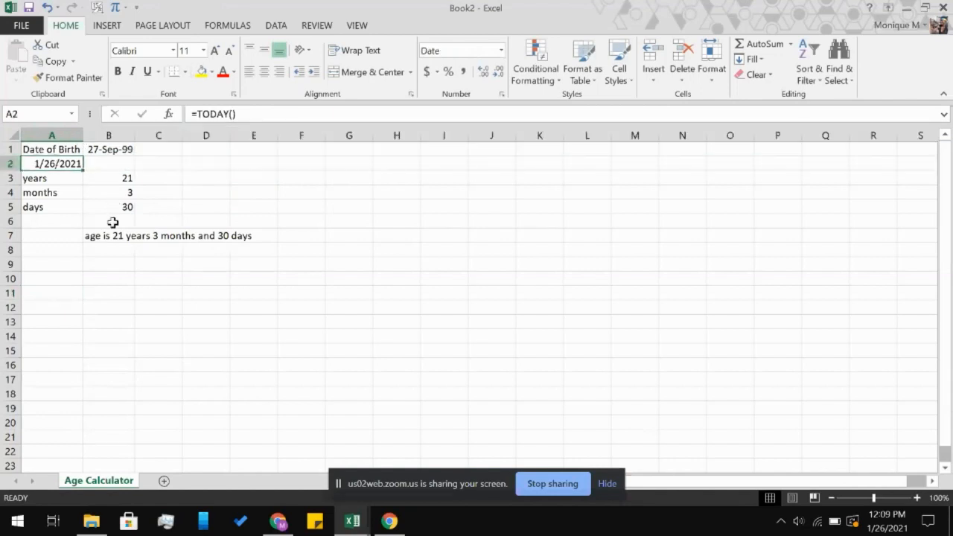
{"action": "left_click", "coordinate": [113, 221], "text": "shift"}
{"action": "right_click", "coordinate": [113, 221]}
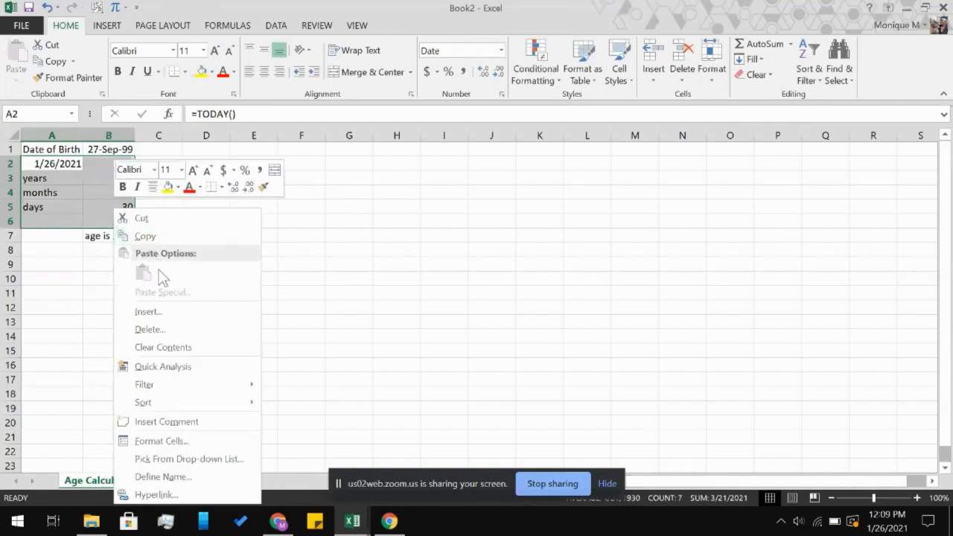
{"action": "left_click", "coordinate": [162, 443]}
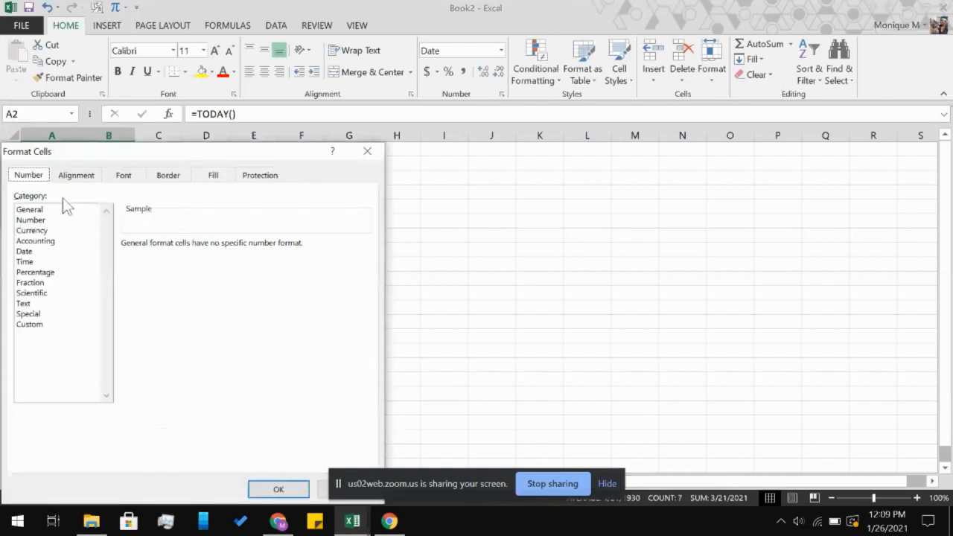
{"action": "left_click", "coordinate": [36, 324]}
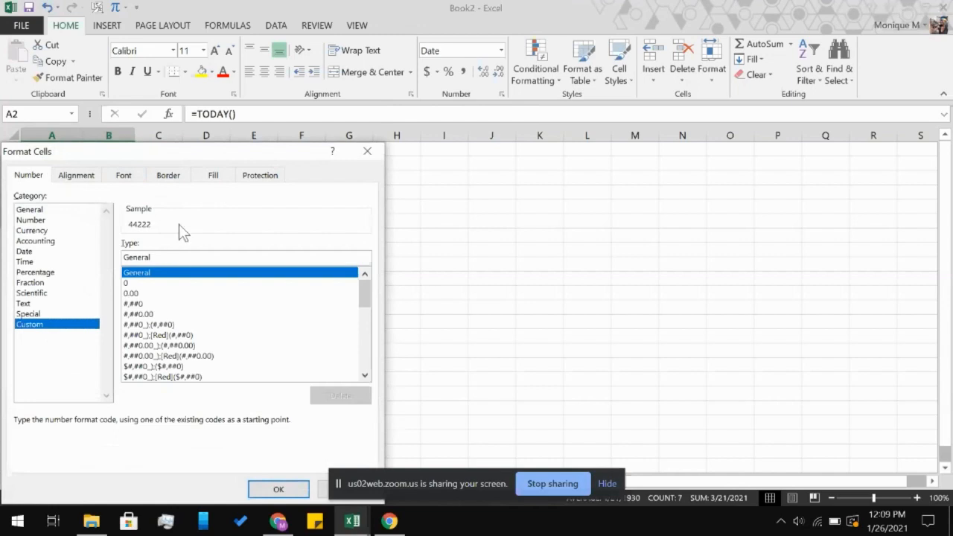
{"action": "left_click", "coordinate": [170, 257]}
{"action": "key", "text": "BackSpace"}
{"action": "key", "text": "BackSpace"}
{"action": "key", "text": "BackSpace"}
{"action": "key", "text": "BackSpace"}
{"action": "key", "text": "BackSpace"}
{"action": "key", "text": "BackSpace"}
{"action": "key", "text": "BackSpace"}
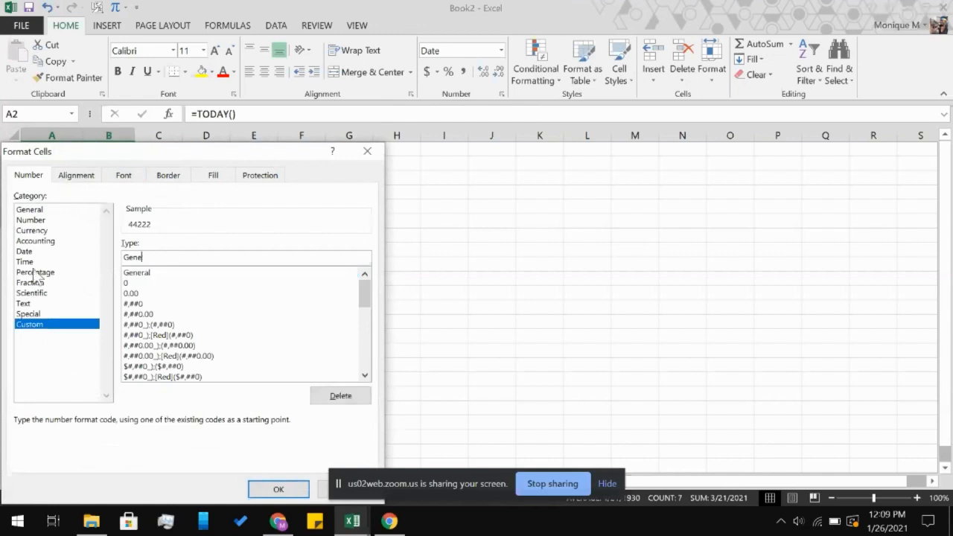
{"action": "type", "text": ";;;"}
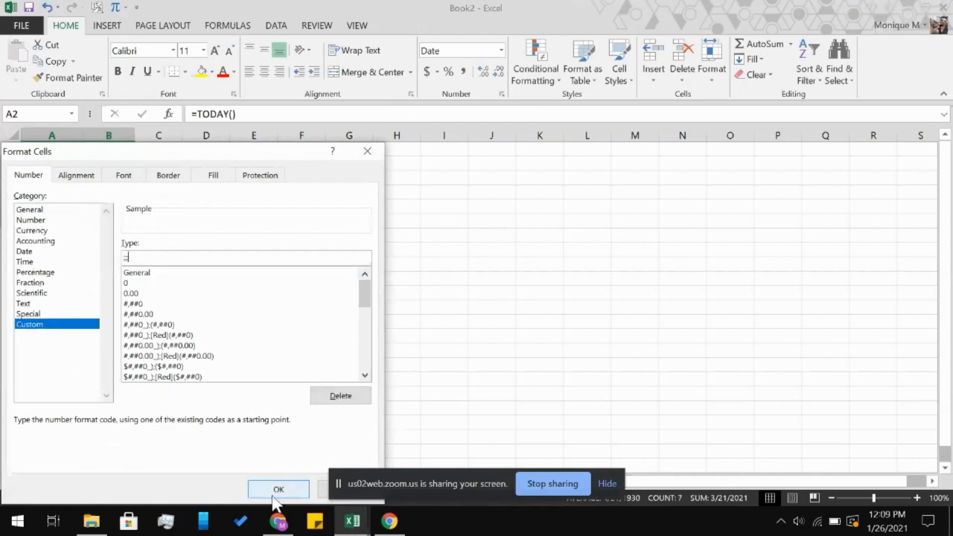
{"action": "left_click", "coordinate": [276, 492]}
{"action": "left_click", "coordinate": [341, 217]}
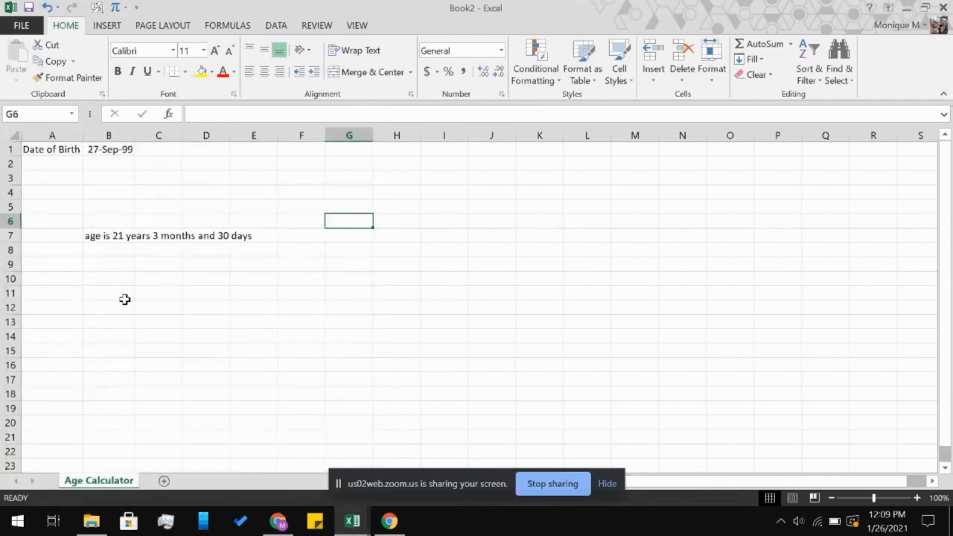
Change the month part of the date of birth in cell B1, keeping the same day and year
{"action": "left_click", "coordinate": [126, 149]}
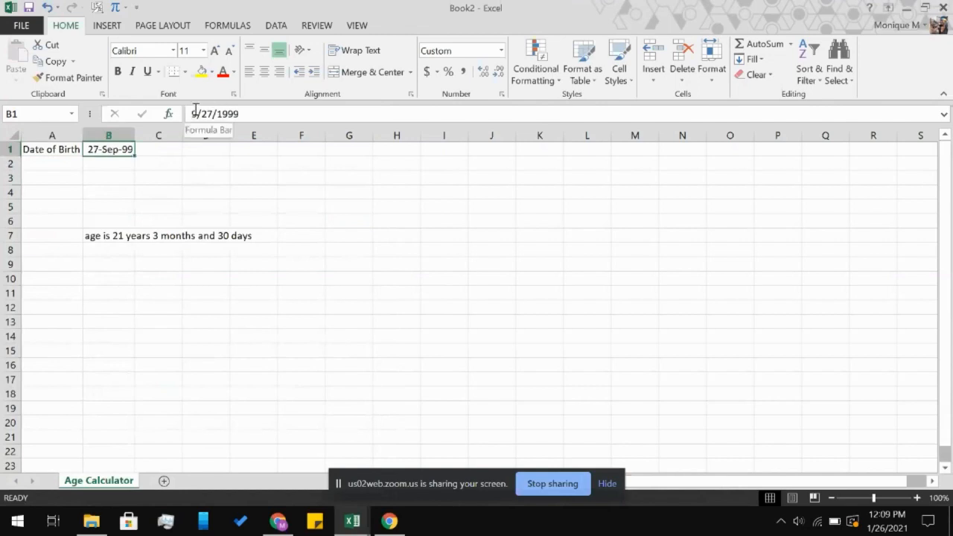
{"action": "left_click", "coordinate": [198, 111]}
{"action": "left_click", "coordinate": [198, 112]}
{"action": "key", "text": "BackSpace"}
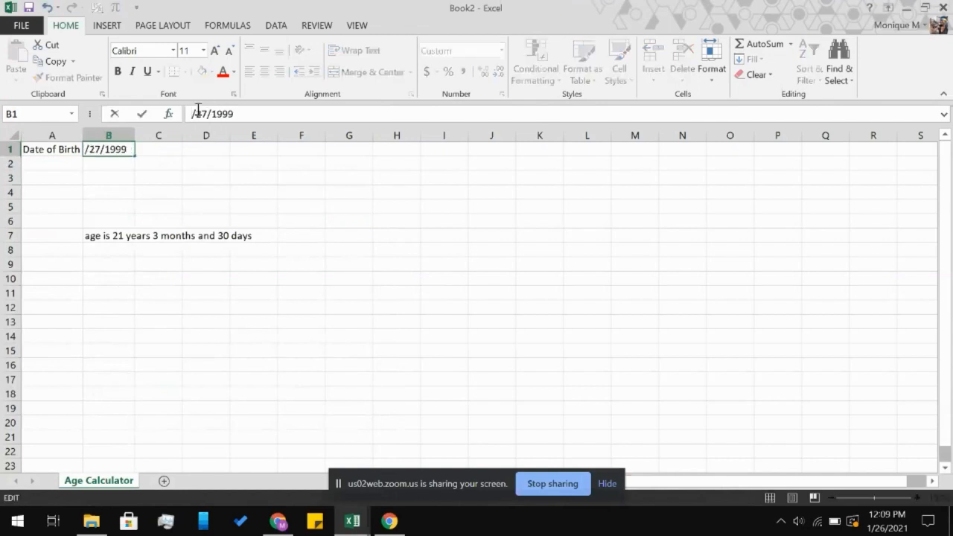
{"action": "type", "text": "11"}
{"action": "key", "text": "Return"}
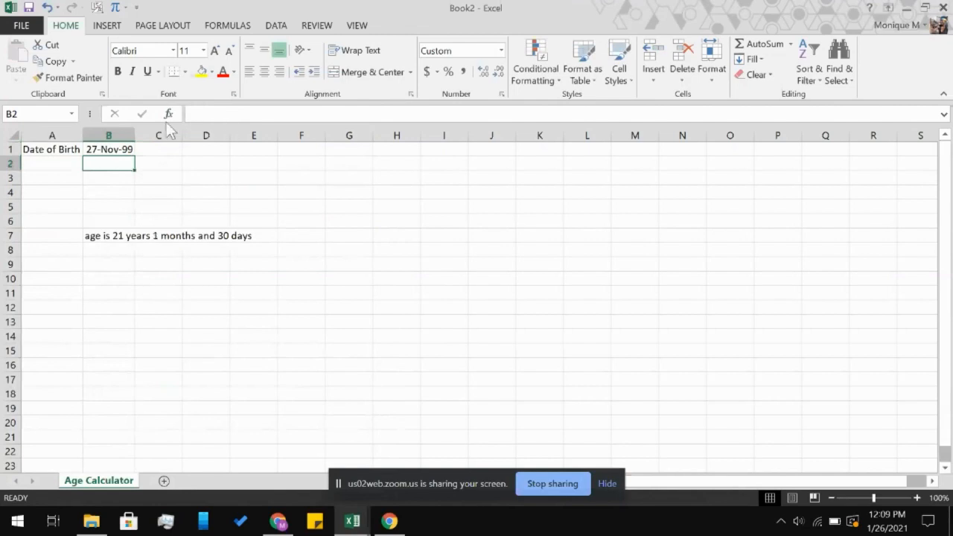
Replace the day part of the date of birth in cell B1, leaving its month and year as they are
{"action": "left_click", "coordinate": [101, 146]}
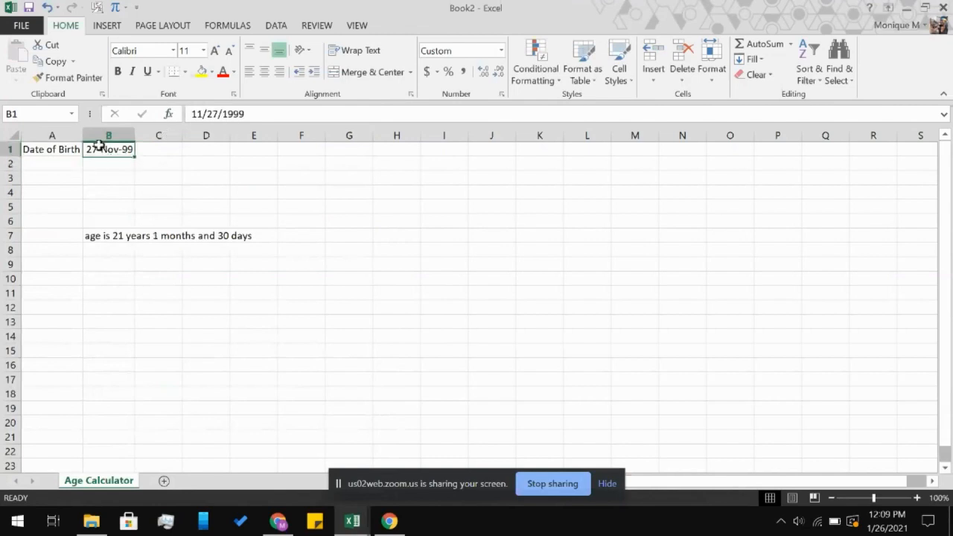
{"action": "left_click", "coordinate": [215, 115]}
{"action": "key", "text": "BackSpace"}
{"action": "key", "text": "BackSpace"}
{"action": "type", "text": "0"}
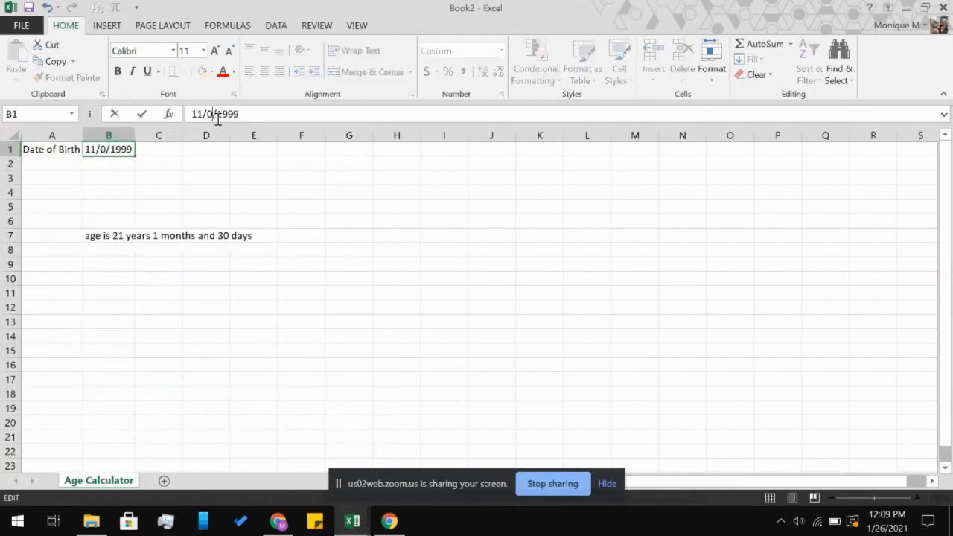
{"action": "type", "text": "4"}
{"action": "key", "text": "Return"}
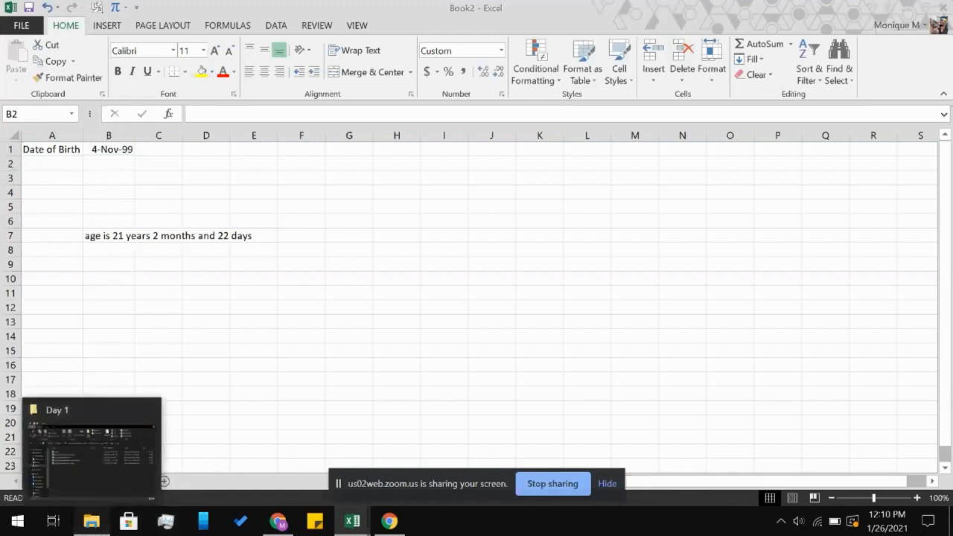
Open the workbook "statistical Formulas + $ sign" from the Day 1 folder and go to the Basic Number Functions sheet
{"action": "left_click", "coordinate": [91, 521]}
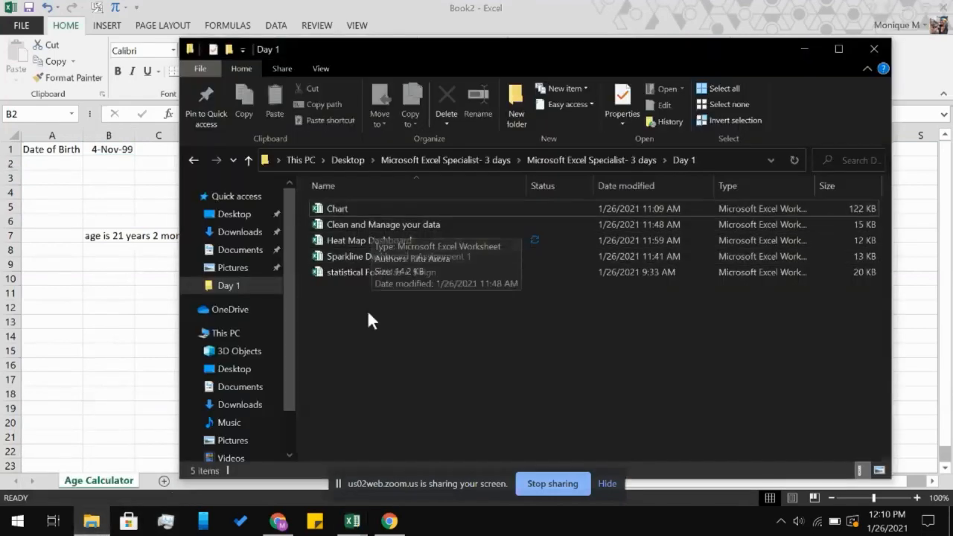
{"action": "double_click", "coordinate": [366, 272]}
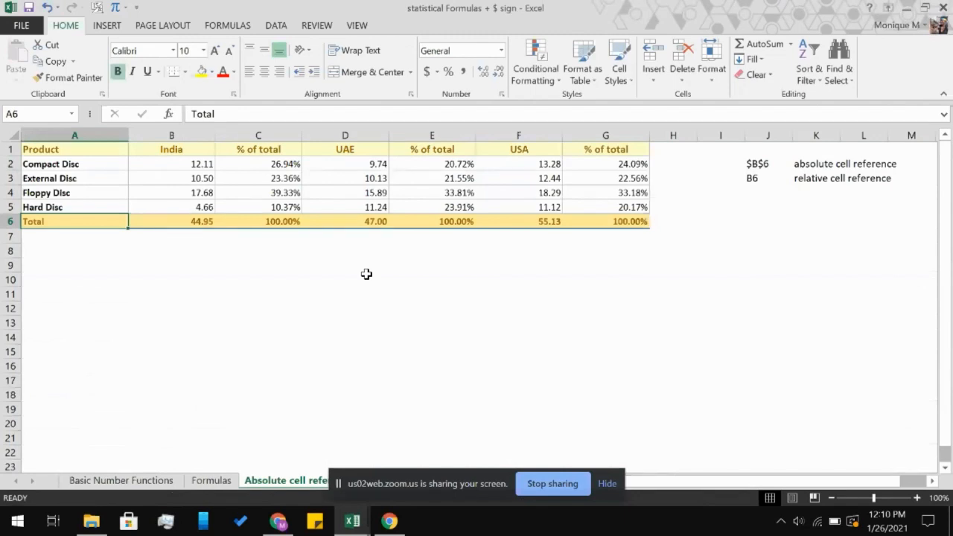
{"action": "key", "text": "ctrl+Page_Up"}
{"action": "key", "text": "ctrl+Page_Up"}
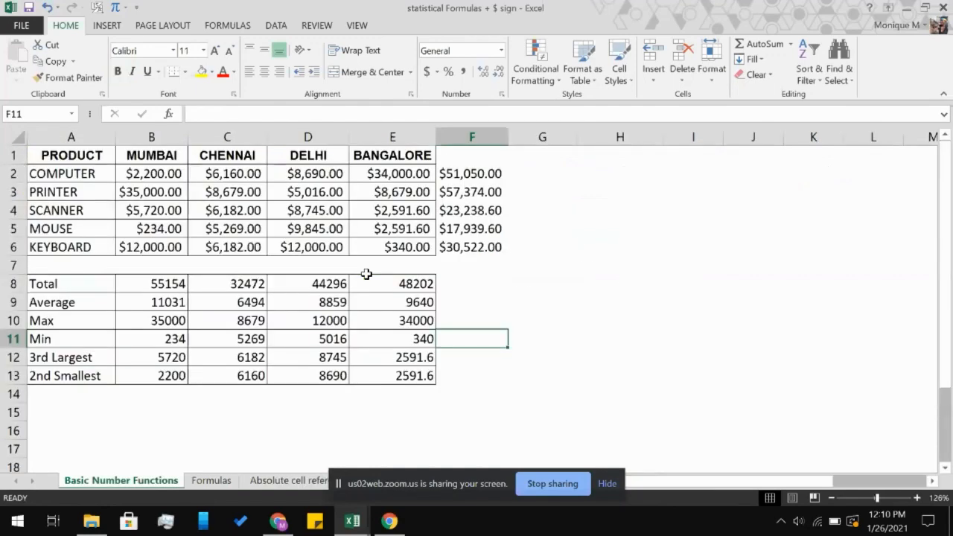
Start an IF formula in cell G2 with the logical test E2>10000
{"action": "left_click", "coordinate": [454, 296]}
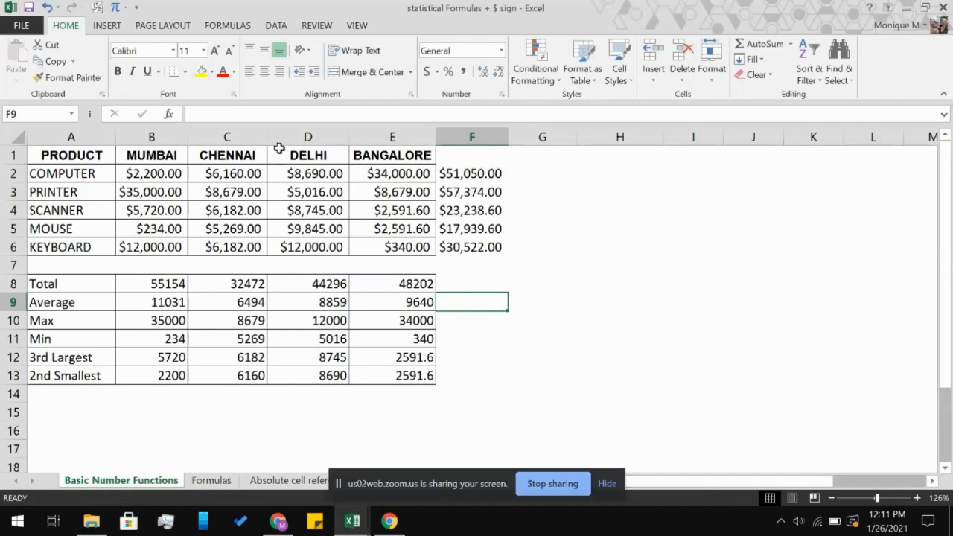
{"action": "left_click", "coordinate": [546, 172]}
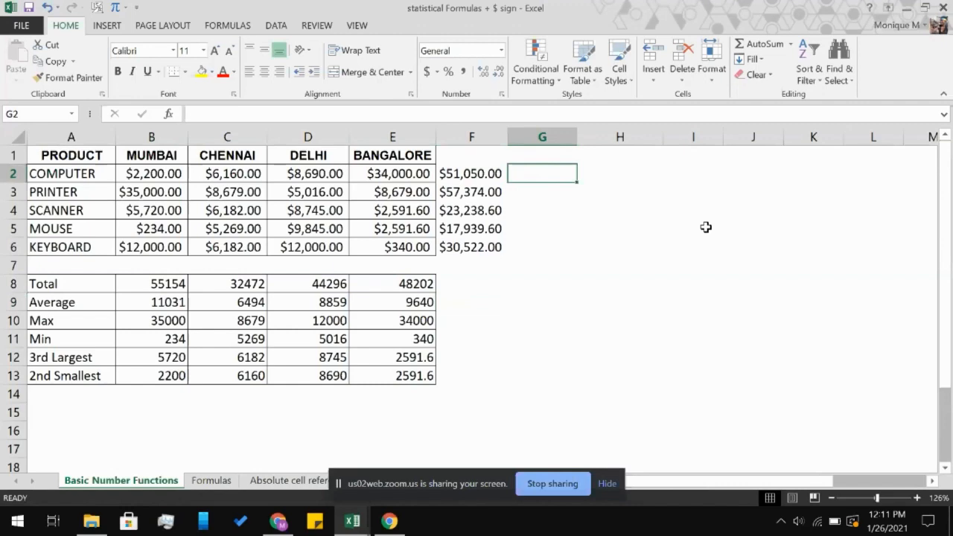
{"action": "type", "text": "="}
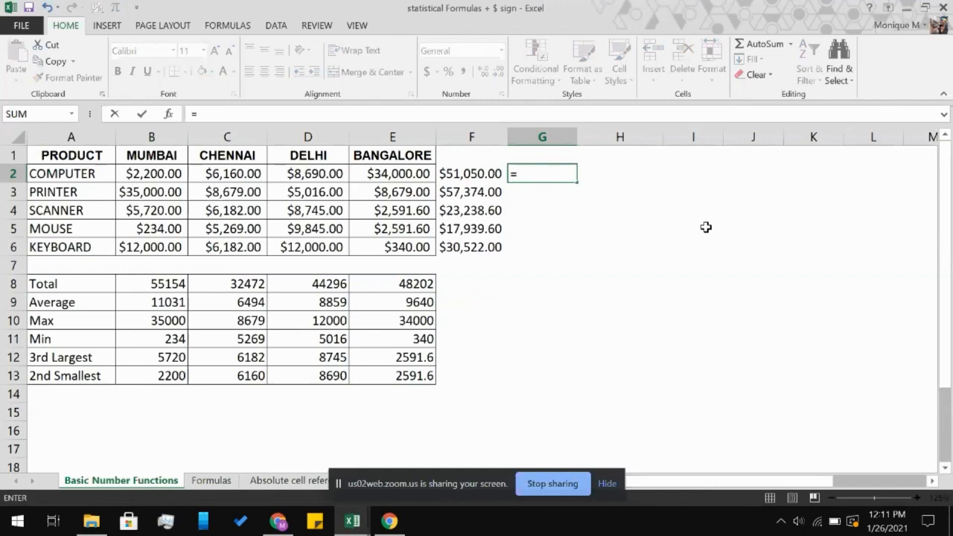
{"action": "type", "text": "if"}
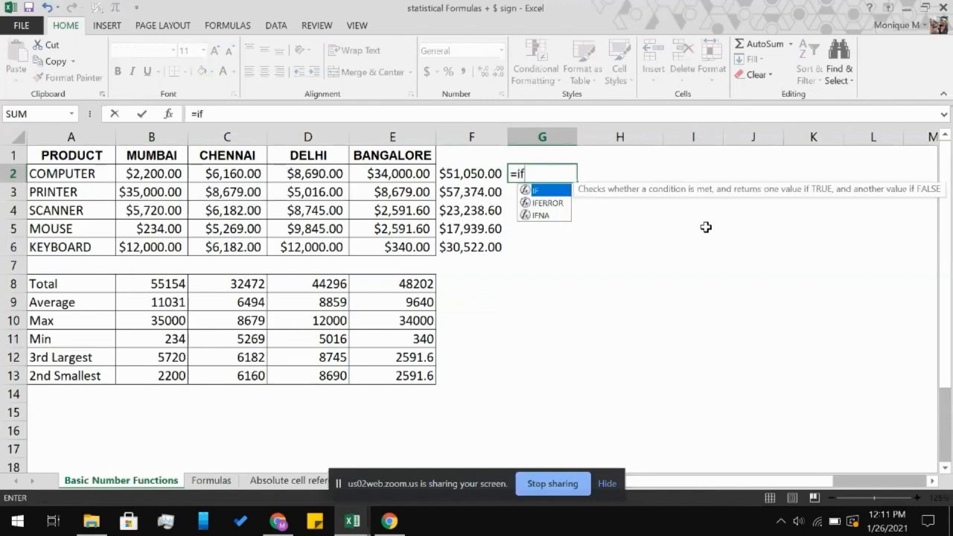
{"action": "key", "text": "Tab"}
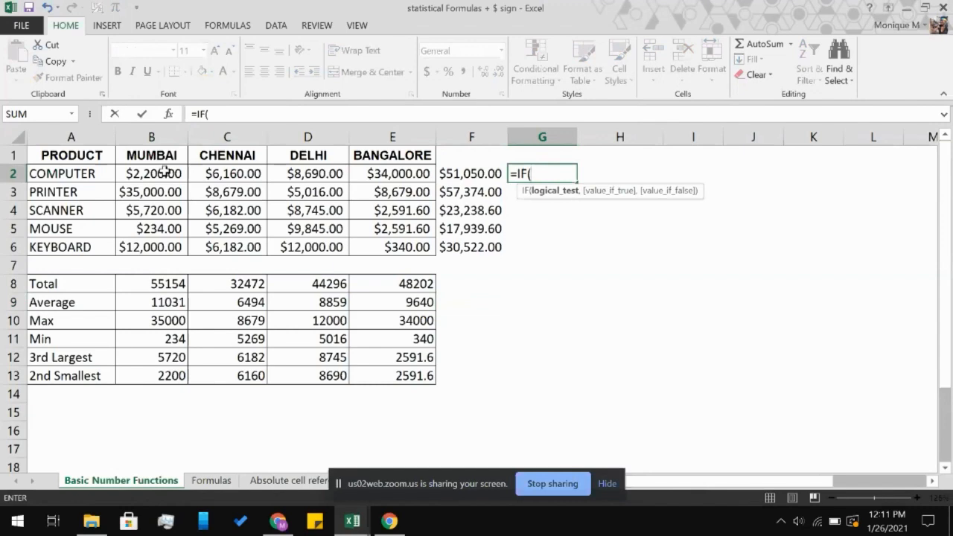
{"action": "left_click", "coordinate": [394, 171]}
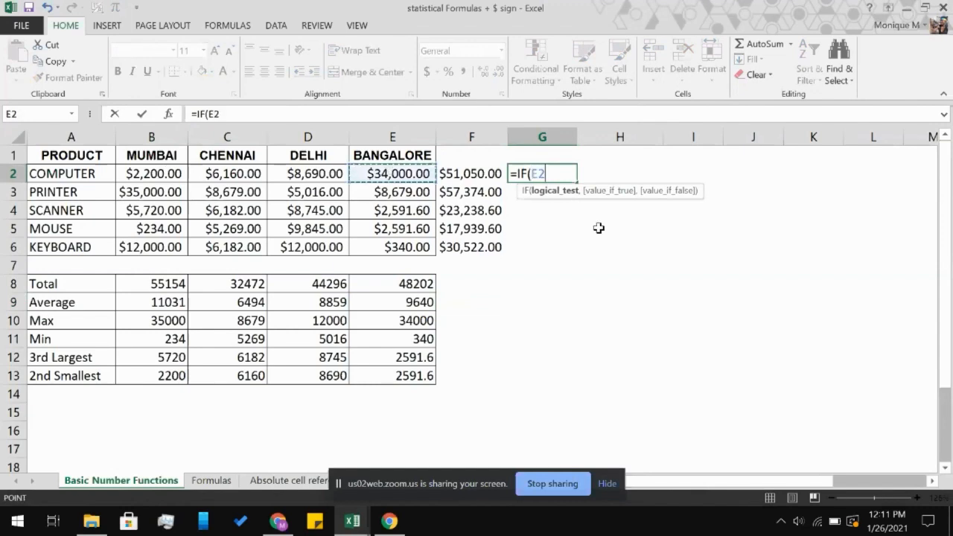
{"action": "type", "text": ">10"}
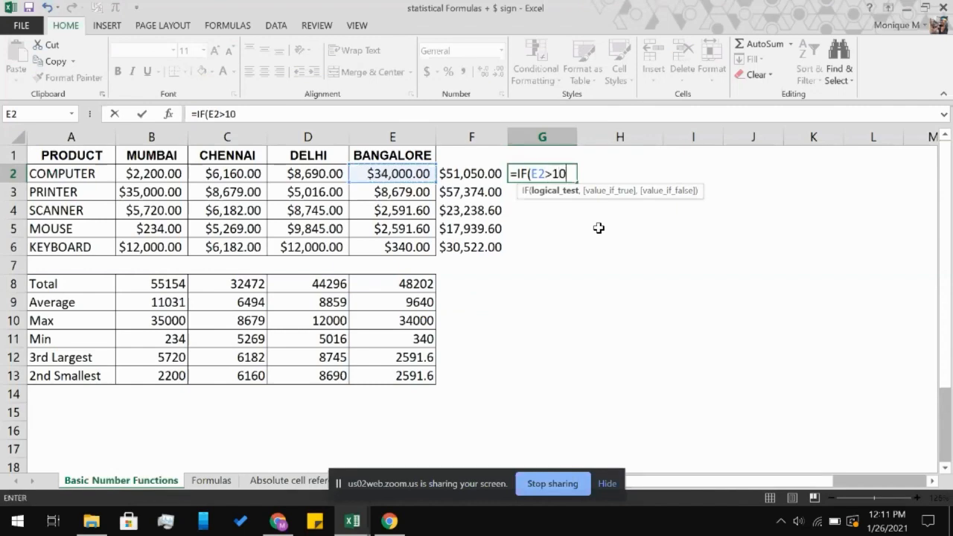
{"action": "type", "text": "000,"}
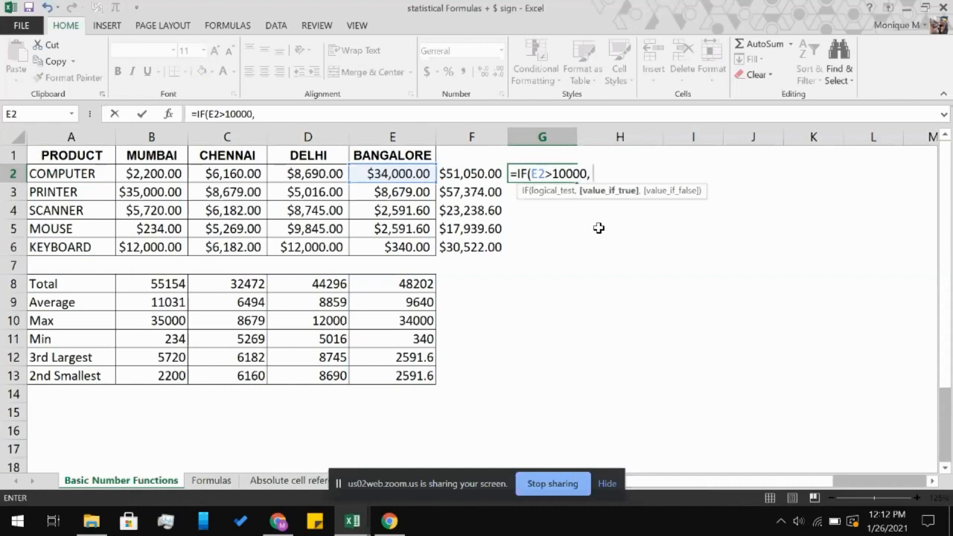
Give the IF formula in G2 the quoted text "BONUS" as its value if true
{"action": "type", "text": " BONUS\""}
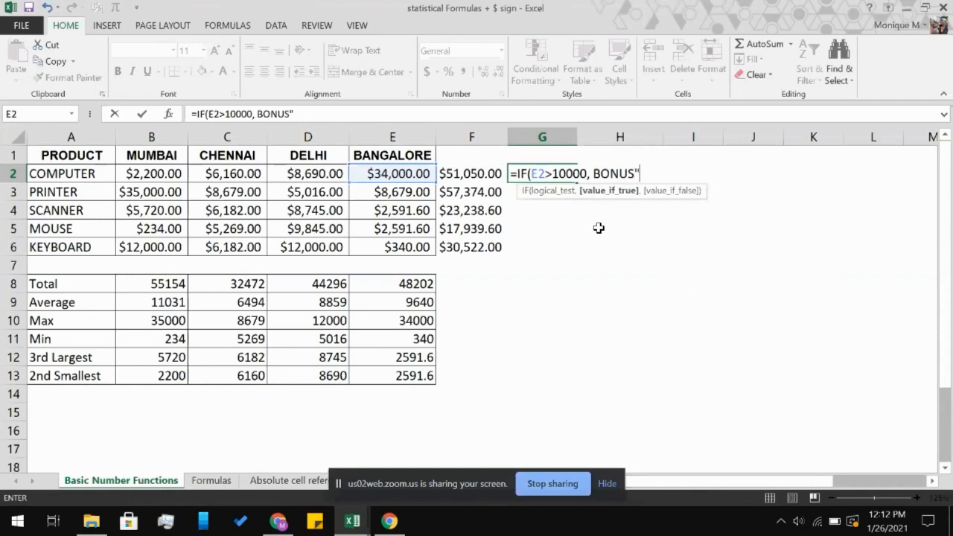
{"action": "key", "text": "Return"}
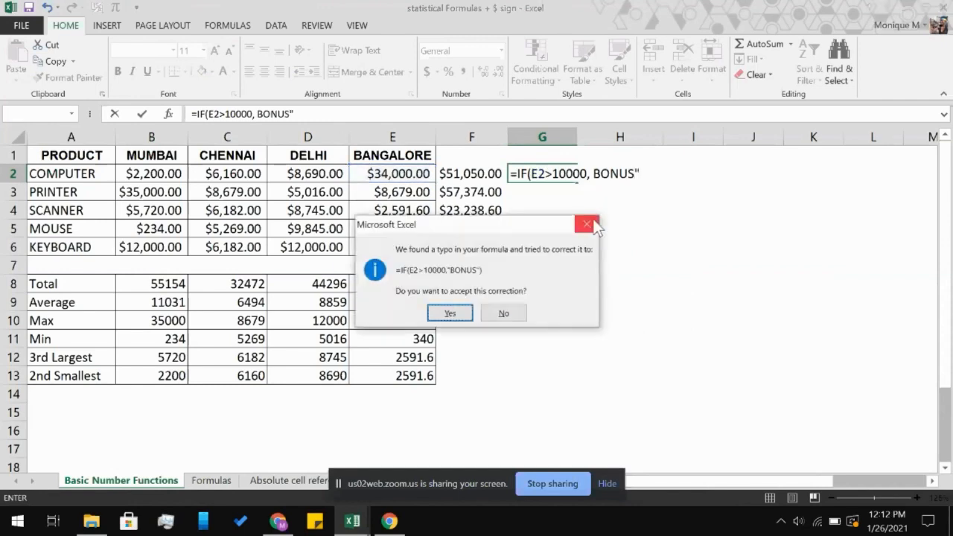
{"action": "left_click", "coordinate": [585, 225]}
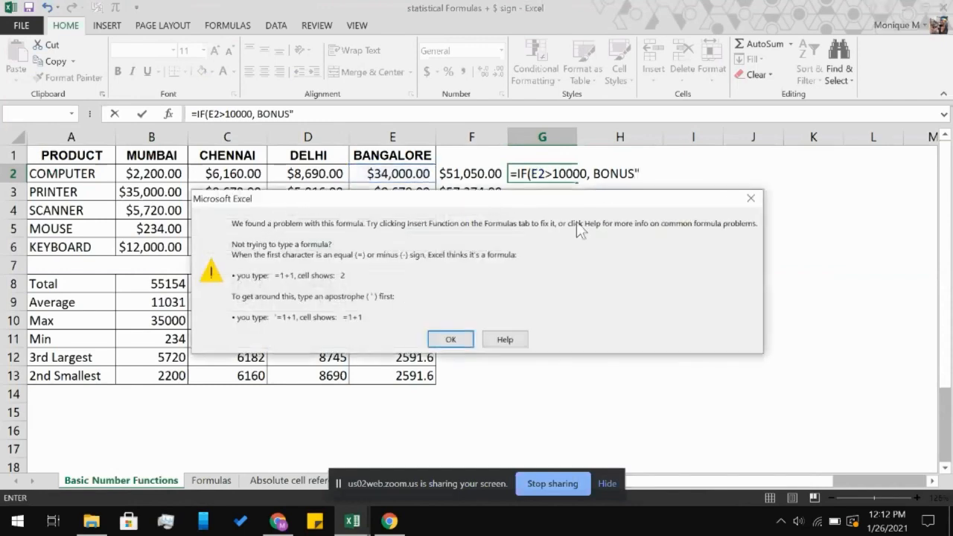
{"action": "left_click", "coordinate": [750, 198]}
{"action": "left_click", "coordinate": [607, 178]}
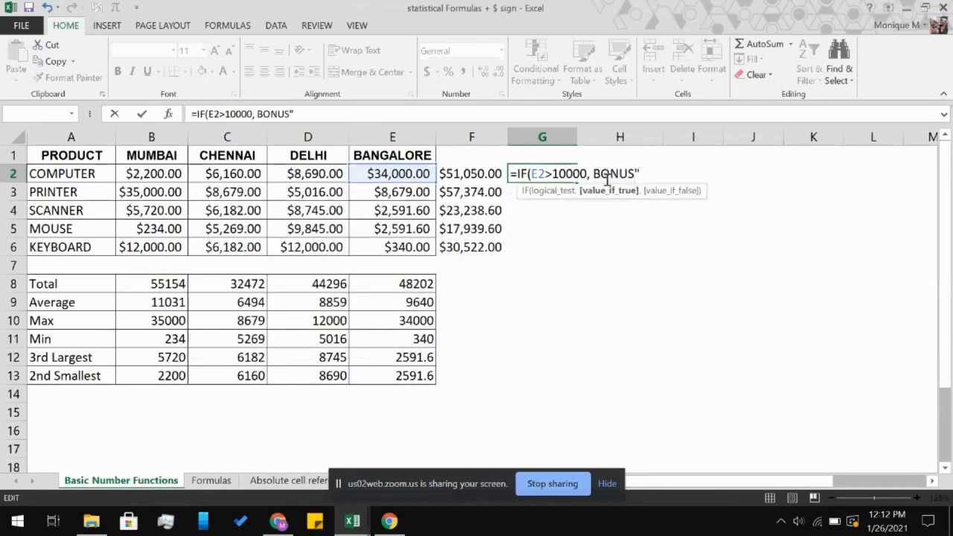
{"action": "key", "text": "Left"}
{"action": "key", "text": "Left"}
{"action": "key", "text": "Left"}
{"action": "key", "text": "Left"}
{"action": "type", "text": "\""}
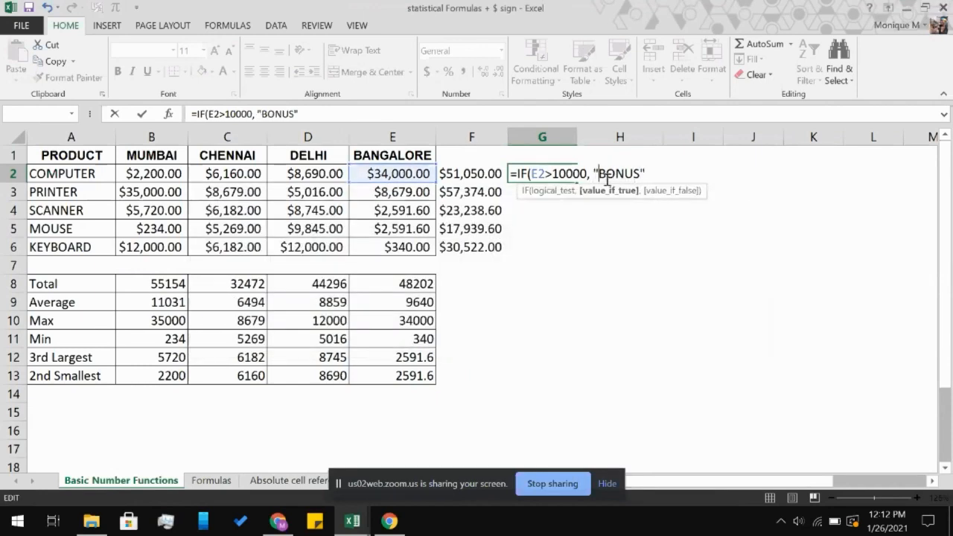
Complete the G2 formula with "NO BONUS" as the value if false and enter it
{"action": "key", "text": "End"}
{"action": "type", "text": ","}
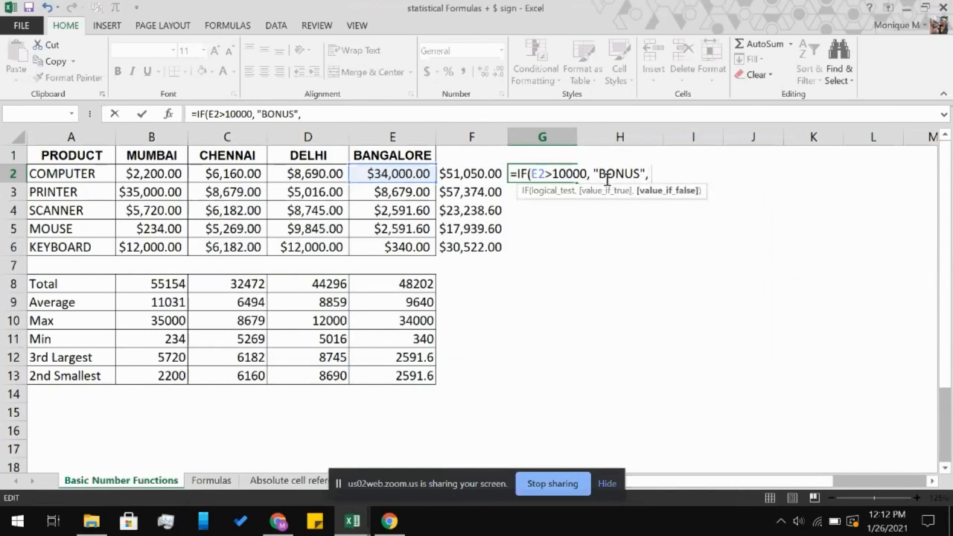
{"action": "type", "text": " \"NO Bonus"}
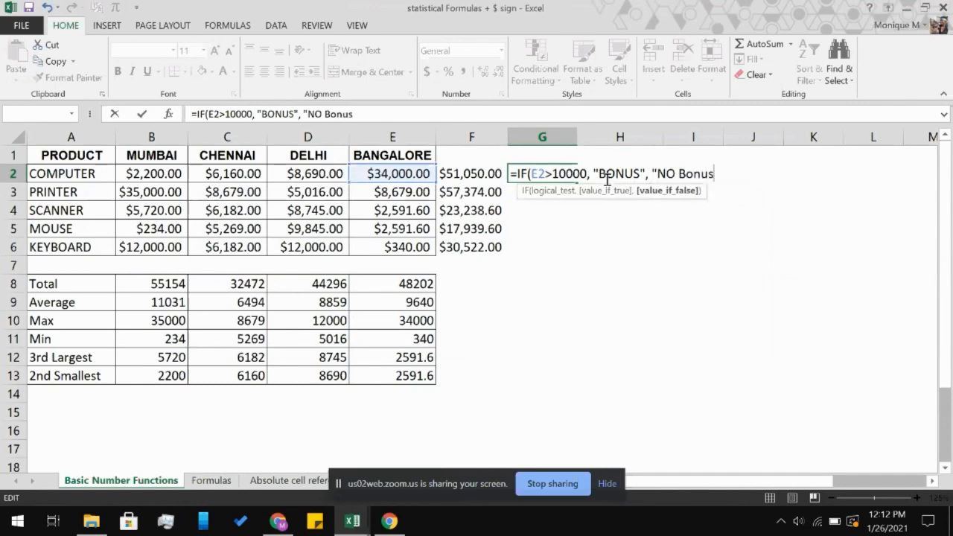
{"action": "key", "text": "BackSpace"}
{"action": "key", "text": "BackSpace"}
{"action": "key", "text": "BackSpace"}
{"action": "key", "text": "BackSpace"}
{"action": "type", "text": "ONUS\""}
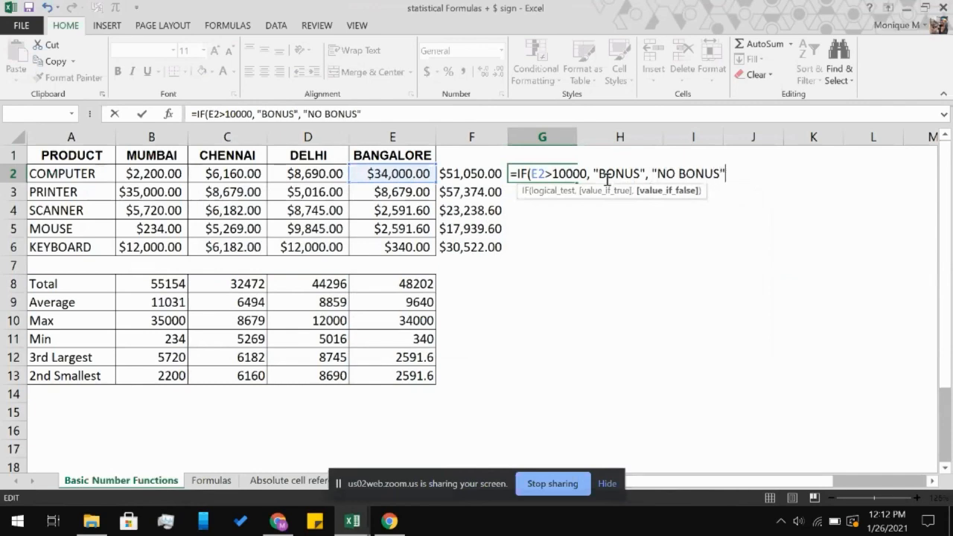
{"action": "type", "text": ")"}
{"action": "key", "text": "Return"}
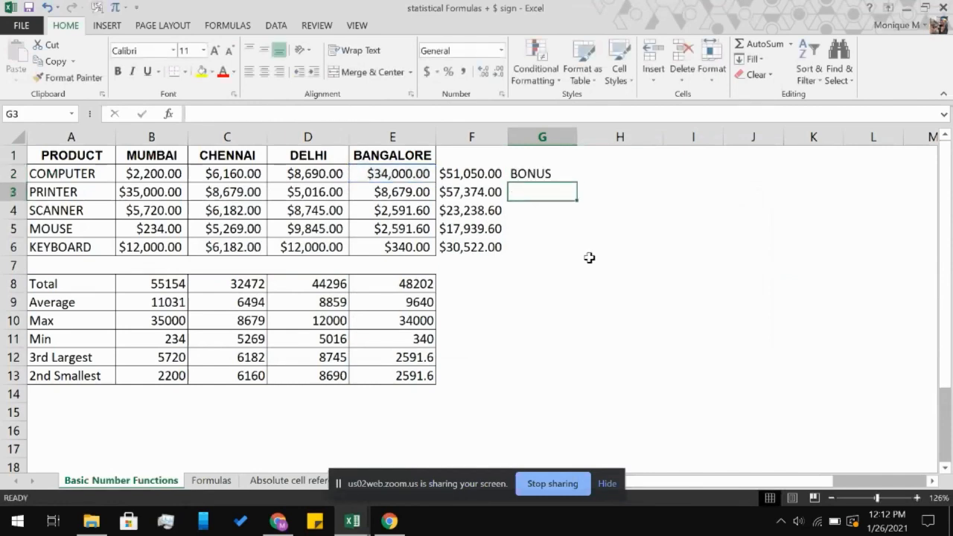
Fill the bonus formula from G2 down to G6 for the remaining products
{"action": "left_click", "coordinate": [545, 175]}
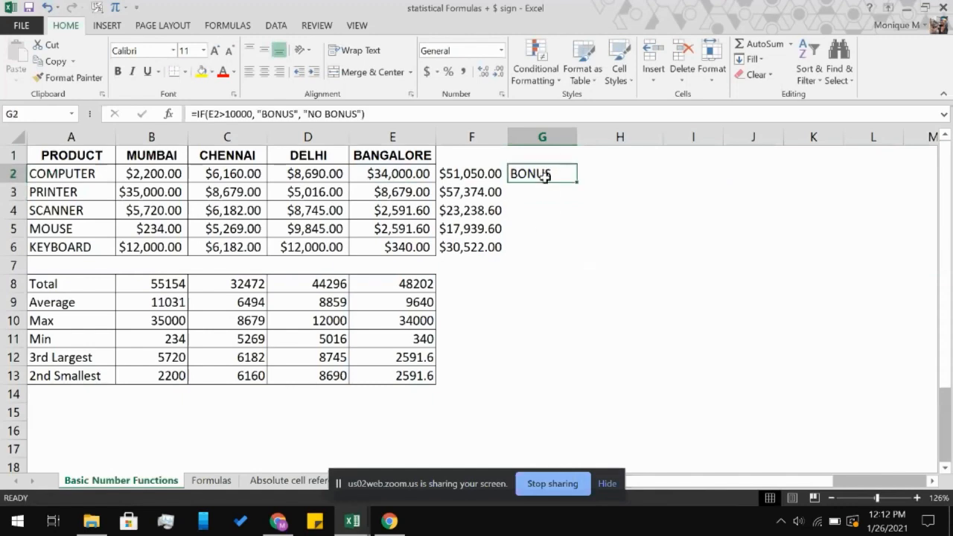
{"action": "left_click", "coordinate": [535, 250], "text": "shift"}
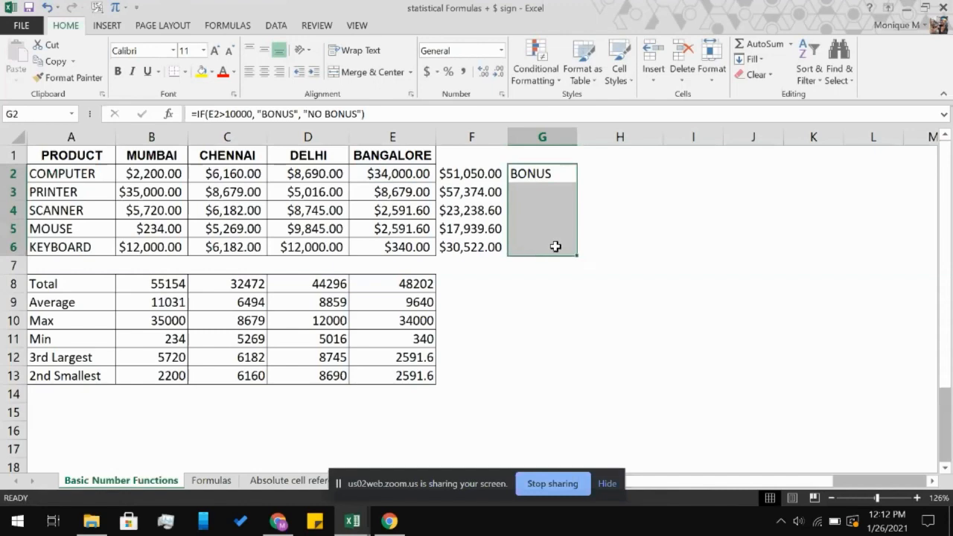
{"action": "key", "text": "ctrl+d"}
{"action": "left_click", "coordinate": [654, 227]}
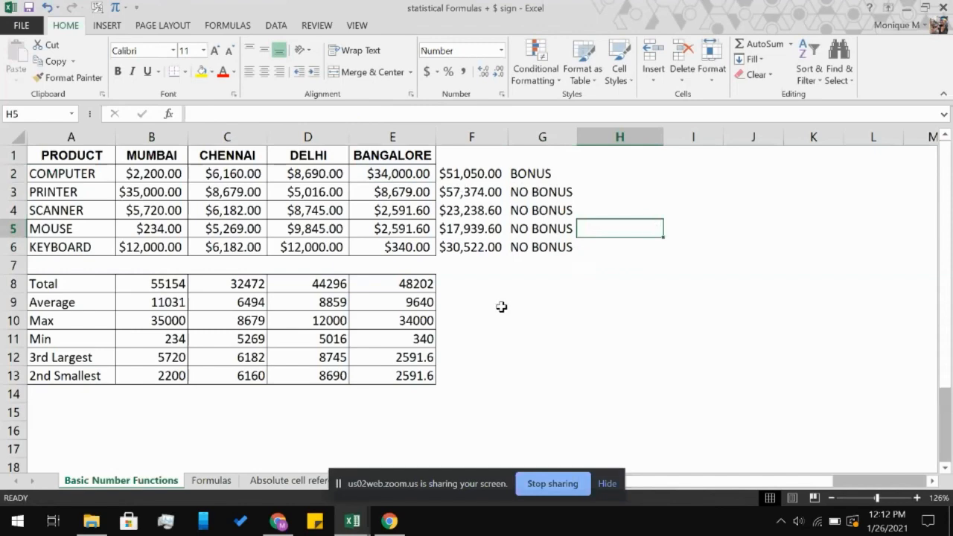
Start a second IF formula in cell H2 with the logical test 5000>E2<10000
{"action": "left_click", "coordinate": [622, 177]}
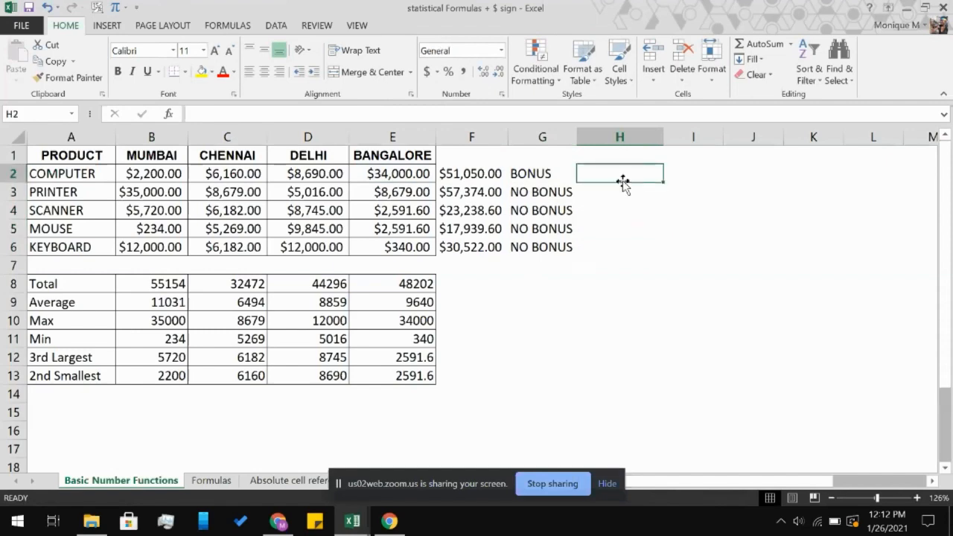
{"action": "type", "text": "=IF("}
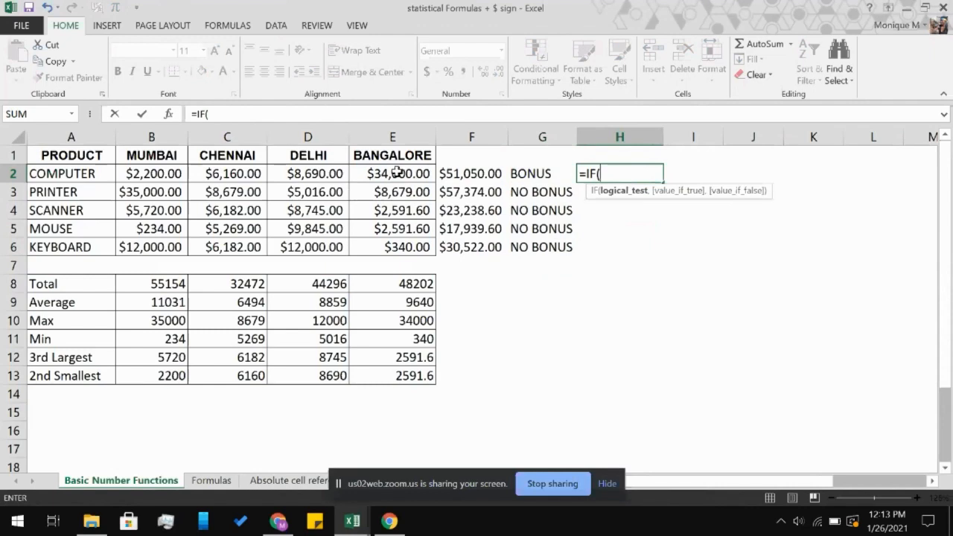
{"action": "type", "text": "5000"}
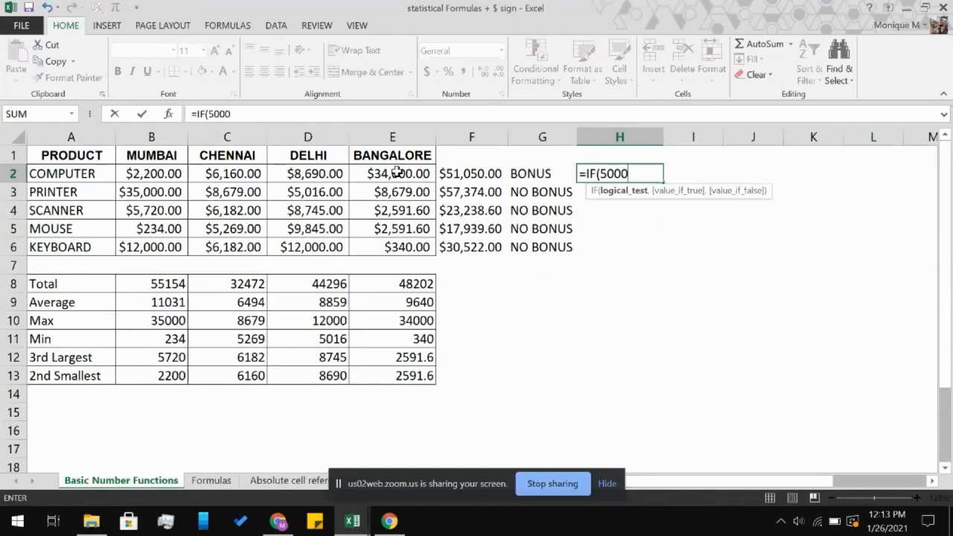
{"action": "type", "text": ">"}
{"action": "left_click", "coordinate": [370, 171]}
{"action": "type", "text": "<"}
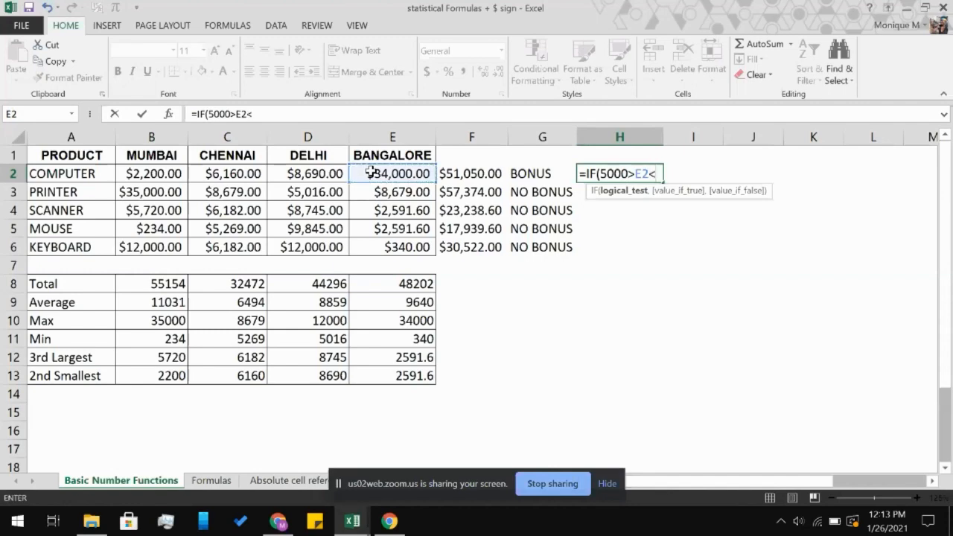
{"action": "type", "text": "10000"}
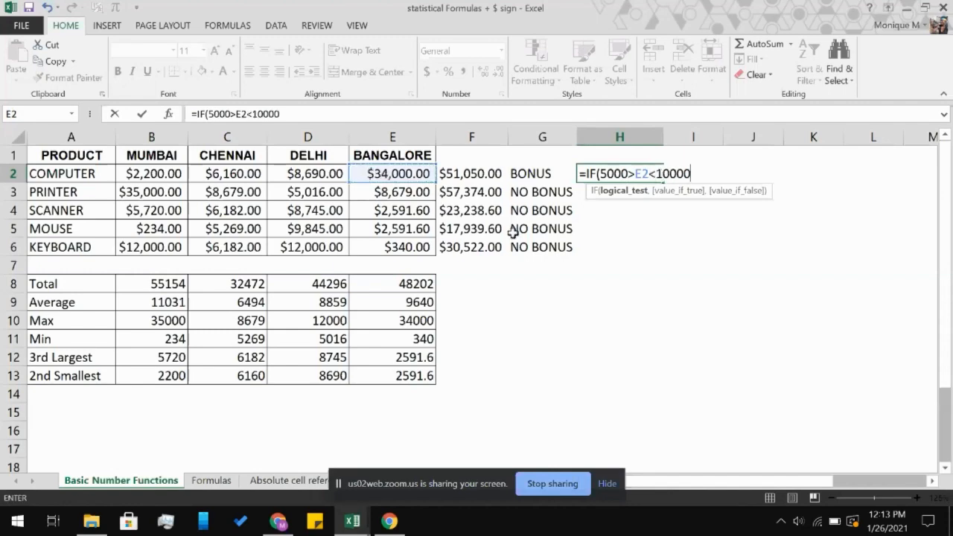
Complete the H2 formula with "BONUS" if true and "NOBONUS" if false, accepting the suggested formula correction
{"action": "type", "text": ", B"}
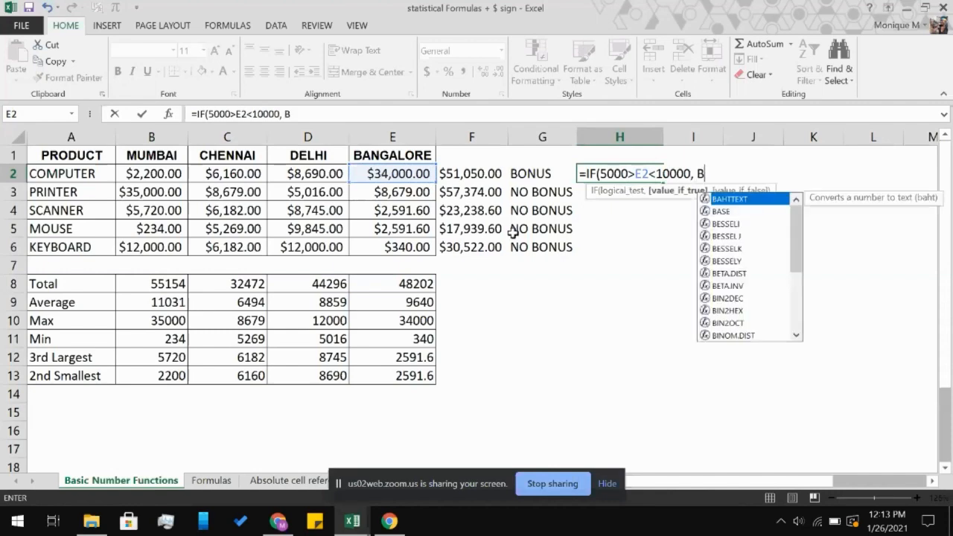
{"action": "key", "text": "BackSpace"}
{"action": "type", "text": "\"B"}
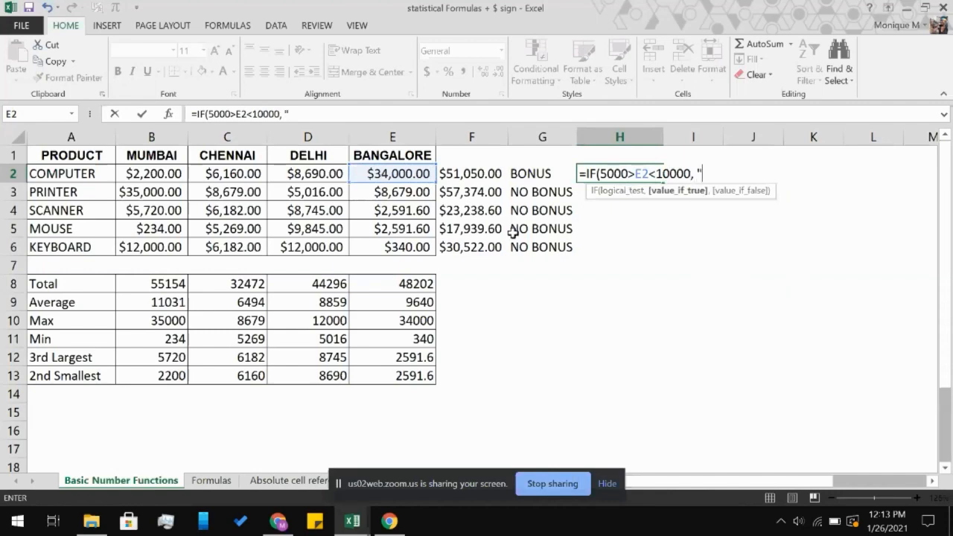
{"action": "type", "text": "o"}
{"action": "key", "text": "BackSpace"}
{"action": "type", "text": "N"}
{"action": "key", "text": "BackSpace"}
{"action": "type", "text": "ONU"}
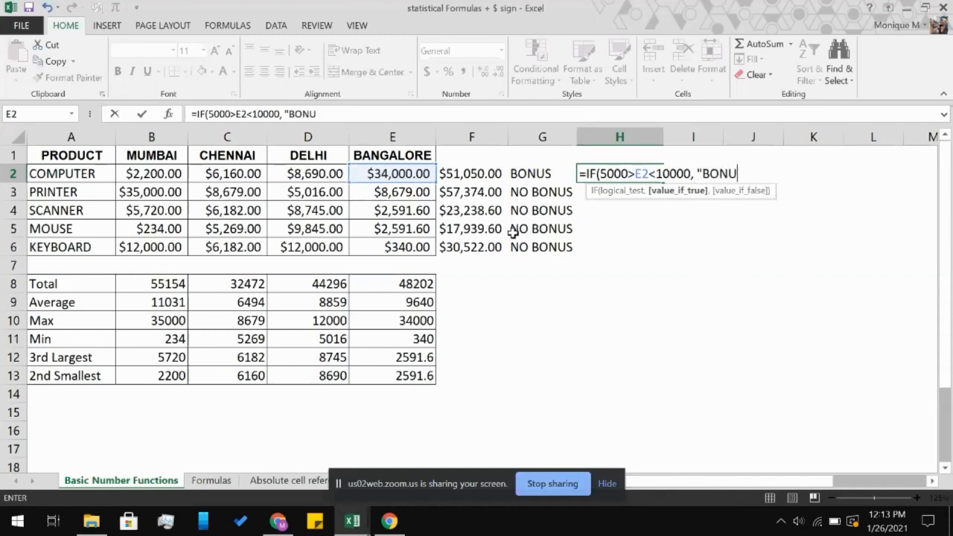
{"action": "type", "text": "S\","}
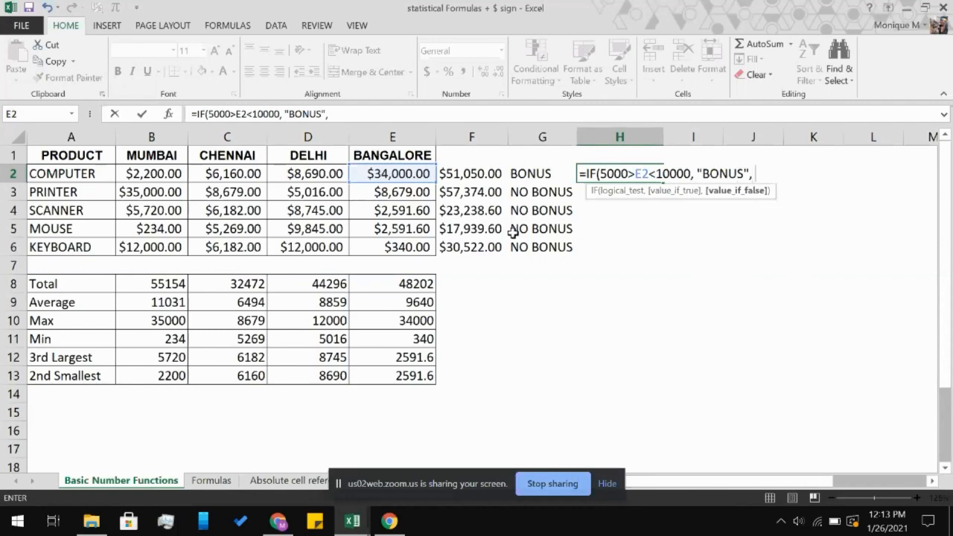
{"action": "type", "text": " NO BON"}
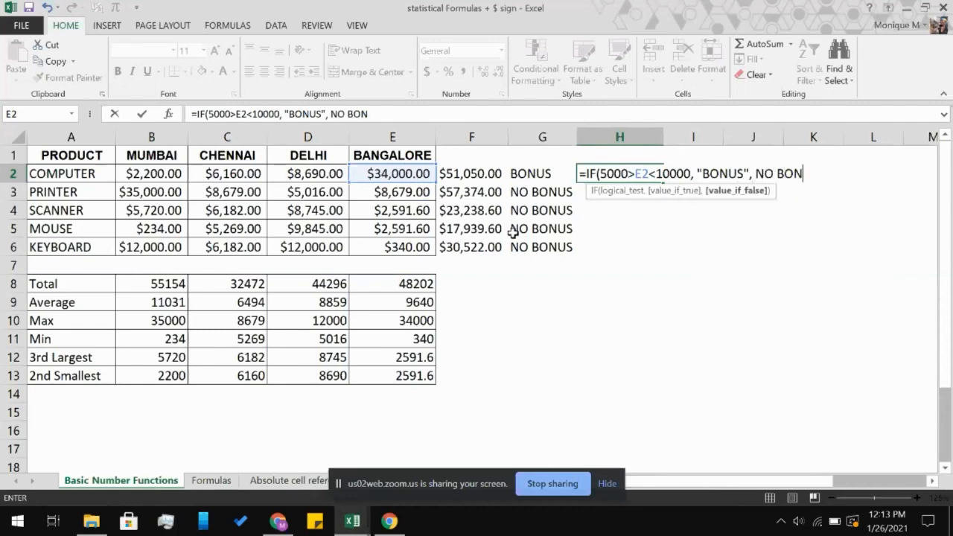
{"action": "type", "text": "US\")"}
{"action": "key", "text": "Return"}
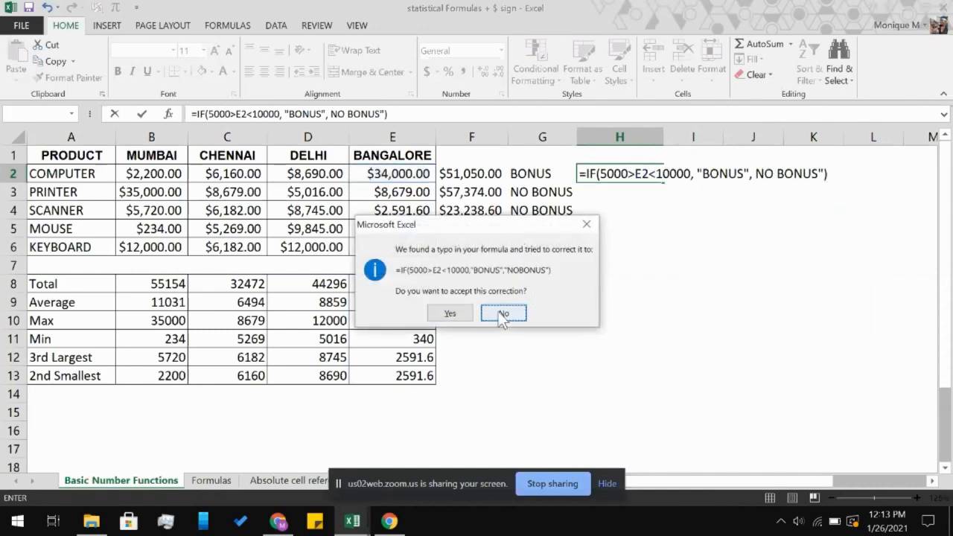
{"action": "left_click", "coordinate": [449, 314]}
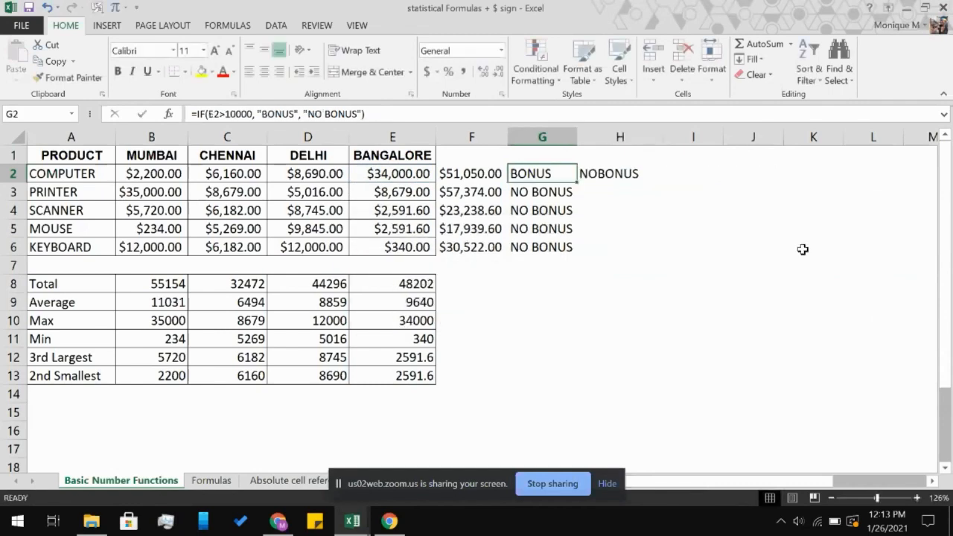
Fill the range-test formula from H2 down to H6
{"action": "left_click", "coordinate": [624, 174]}
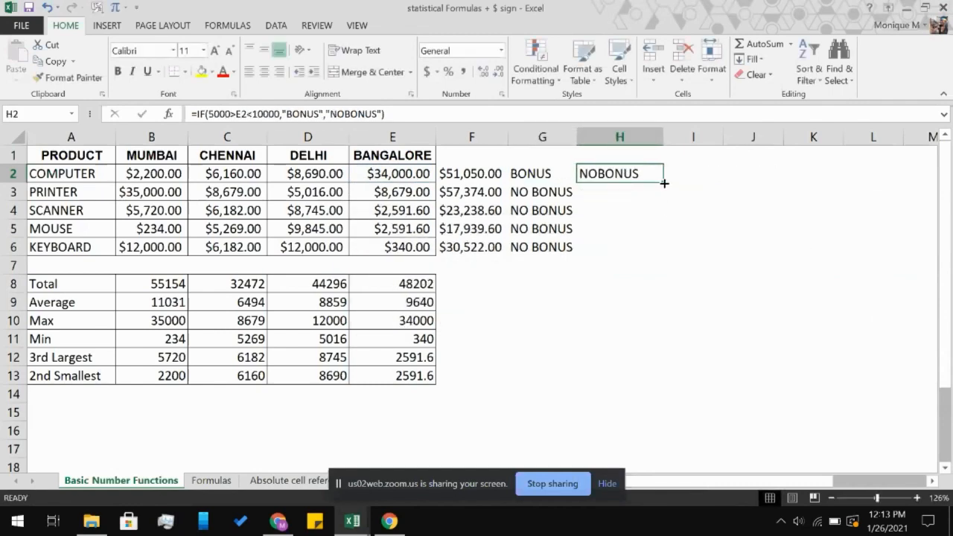
{"action": "left_click", "coordinate": [602, 243], "text": "shift"}
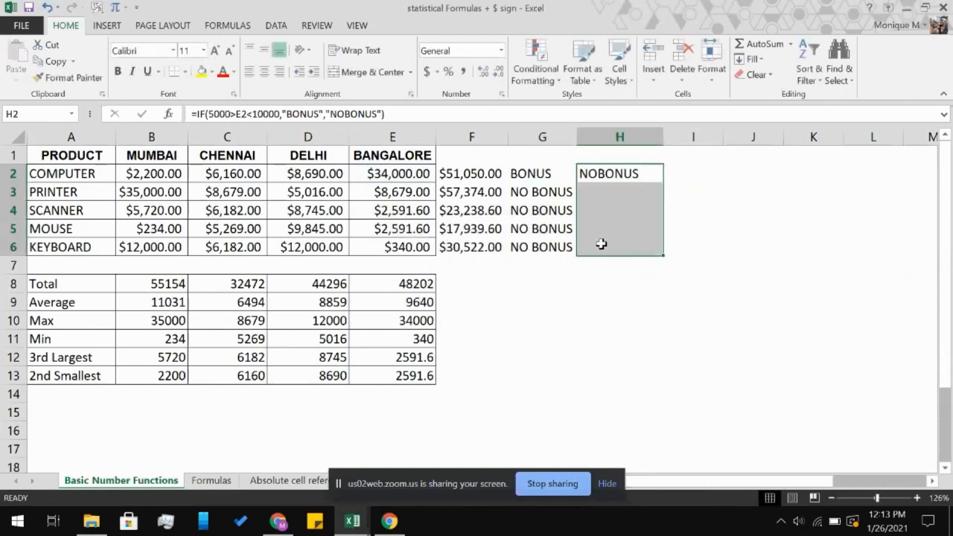
{"action": "key", "text": "ctrl+d"}
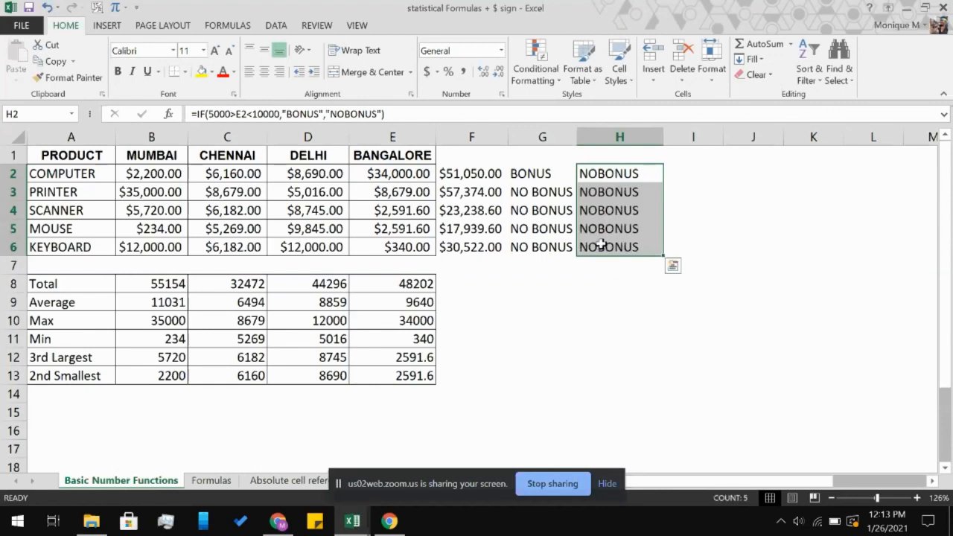
Change the logical test of the IF formula in H2 to 10000>E2<5000
{"action": "left_click", "coordinate": [602, 295]}
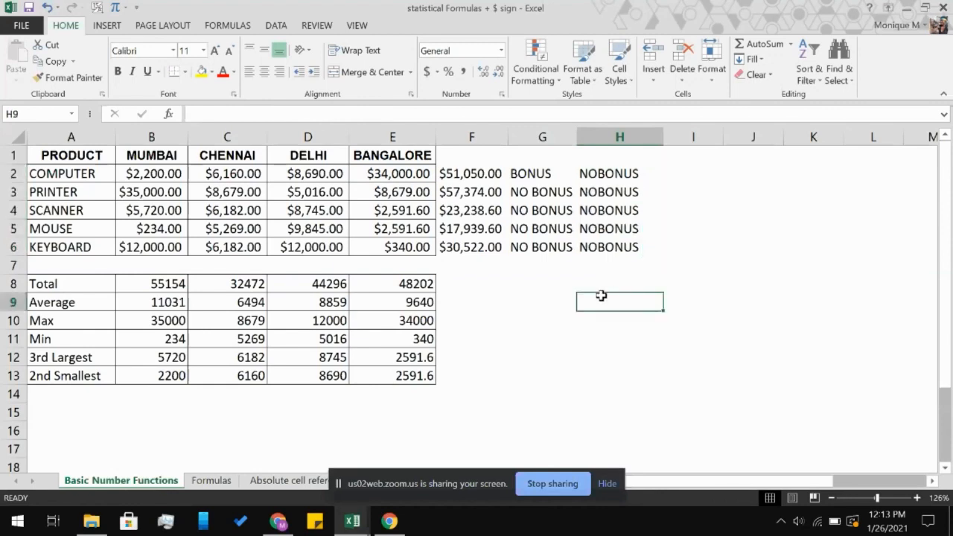
{"action": "left_click", "coordinate": [587, 174]}
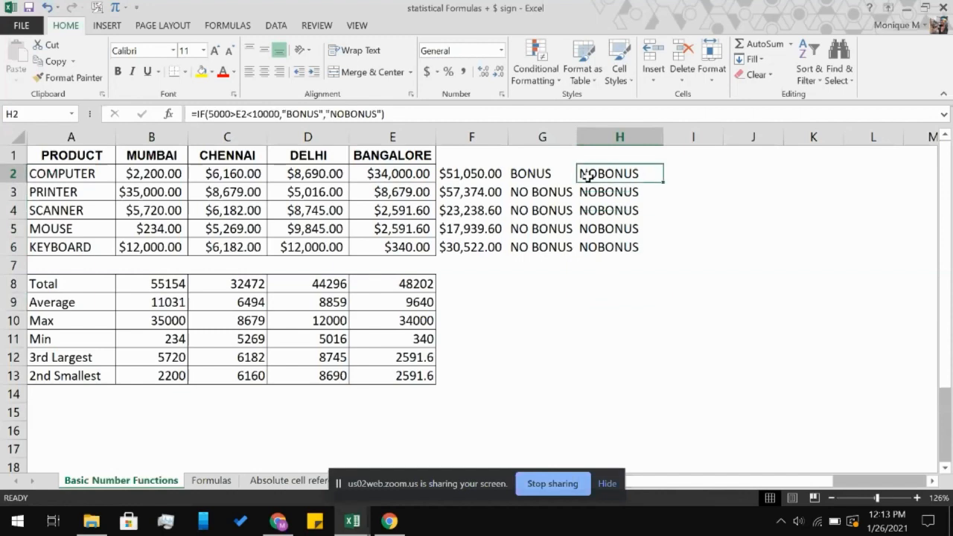
{"action": "left_click", "coordinate": [282, 113]}
{"action": "key", "text": "BackSpace"}
{"action": "key", "text": "BackSpace"}
{"action": "key", "text": "BackSpace"}
{"action": "key", "text": "BackSpace"}
{"action": "key", "text": "BackSpace"}
{"action": "type", "text": "5"}
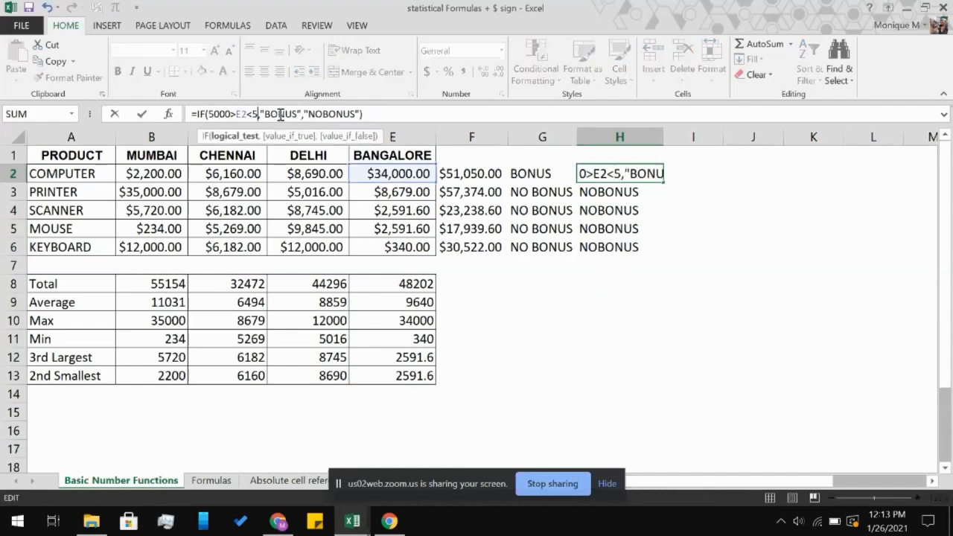
{"action": "type", "text": "000"}
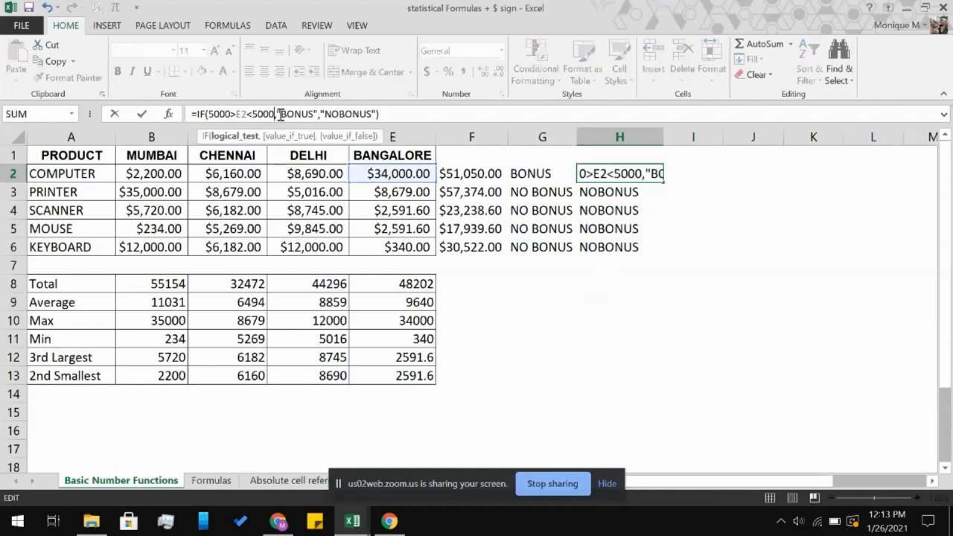
{"action": "left_click", "coordinate": [214, 114]}
{"action": "key", "text": "BackSpace"}
{"action": "type", "text": "10"}
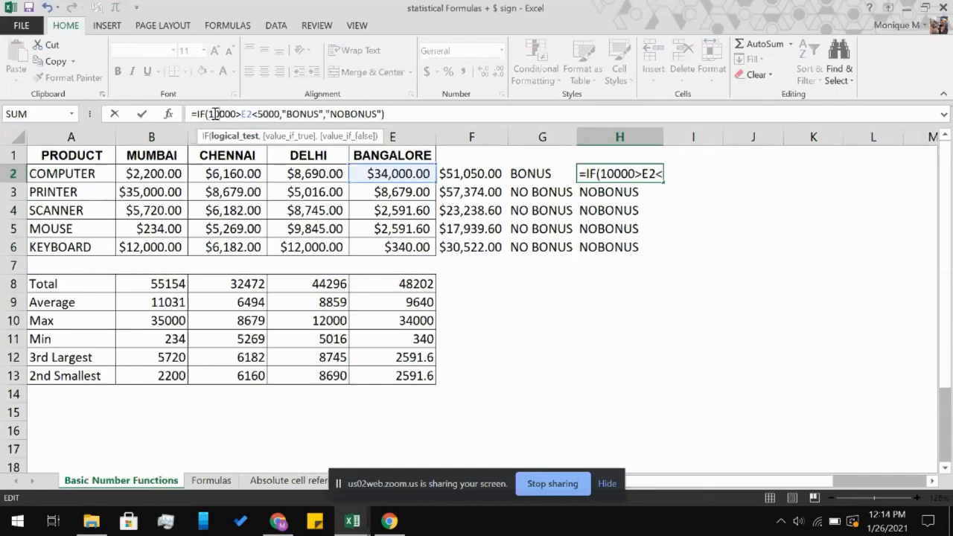
{"action": "key", "text": "Return"}
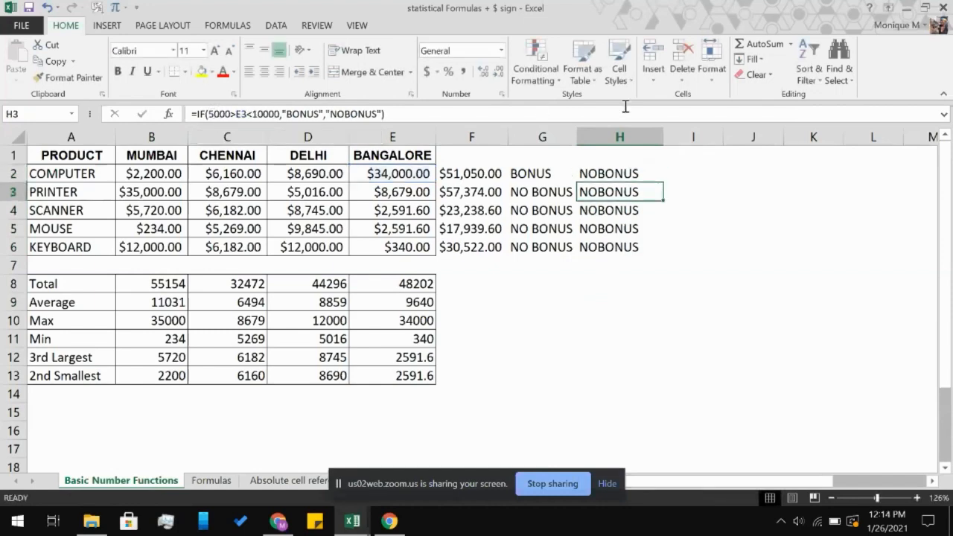
Fill the revised range-test formula from H2 down to H6
{"action": "left_click", "coordinate": [609, 171]}
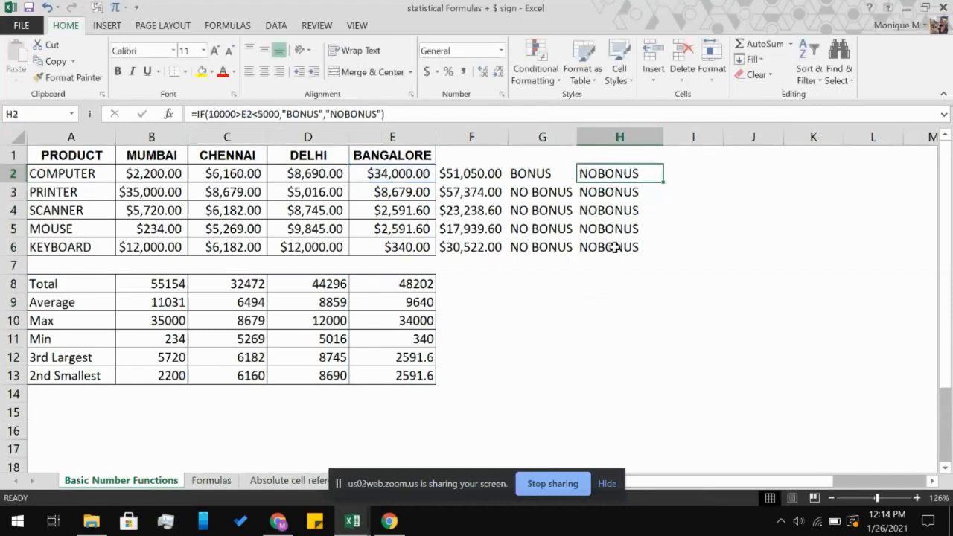
{"action": "left_click", "coordinate": [615, 248], "text": "shift"}
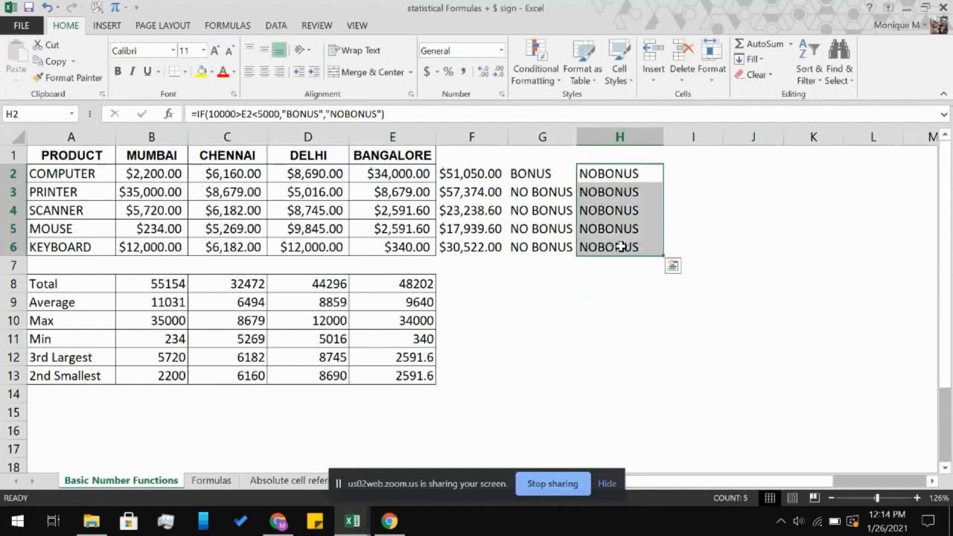
{"action": "left_click", "coordinate": [659, 177]}
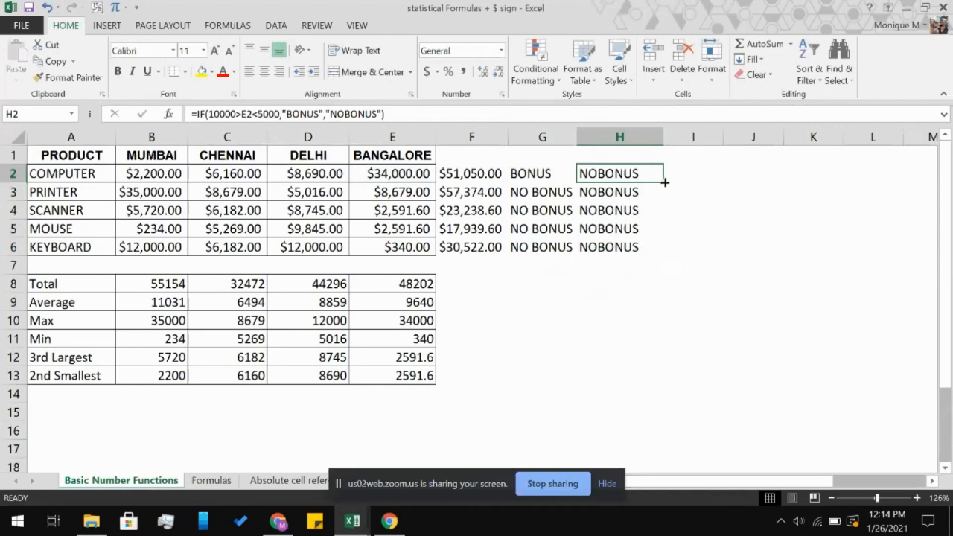
{"action": "left_click_drag", "start_coordinate": [662, 181], "coordinate": [661, 244]}
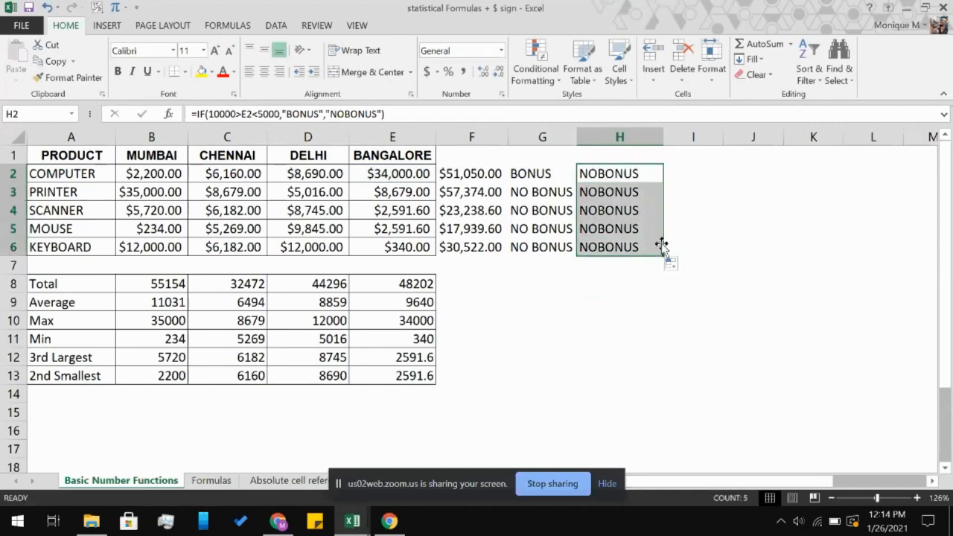
{"action": "left_click", "coordinate": [695, 223]}
Change the value-if-false text to "NO BONUS" in the formulas of H2 and H3
{"action": "left_click", "coordinate": [602, 169]}
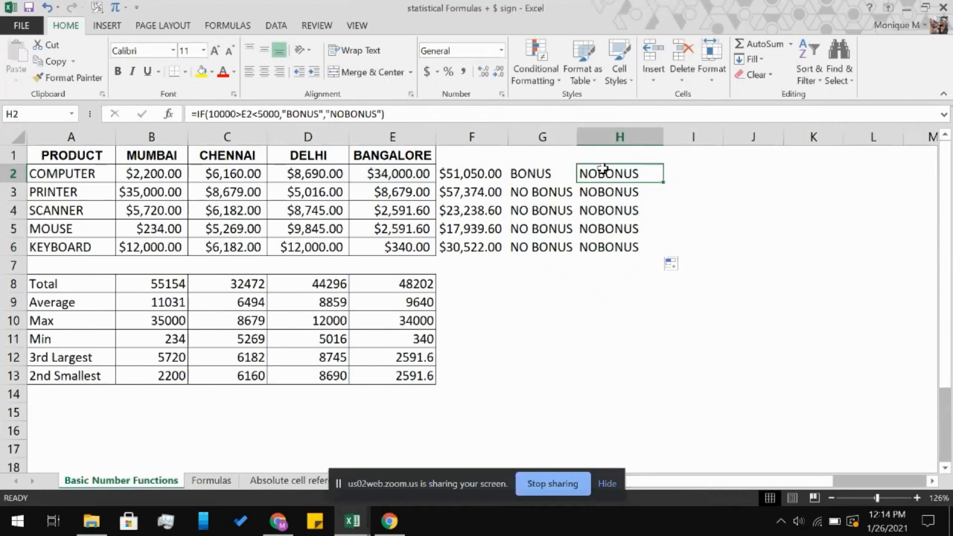
{"action": "left_click", "coordinate": [341, 116]}
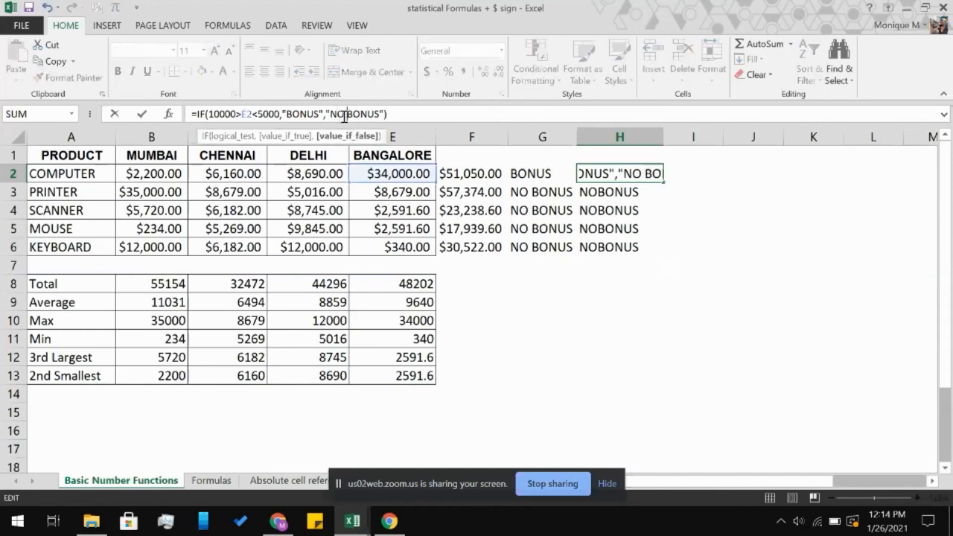
{"action": "left_click", "coordinate": [698, 268]}
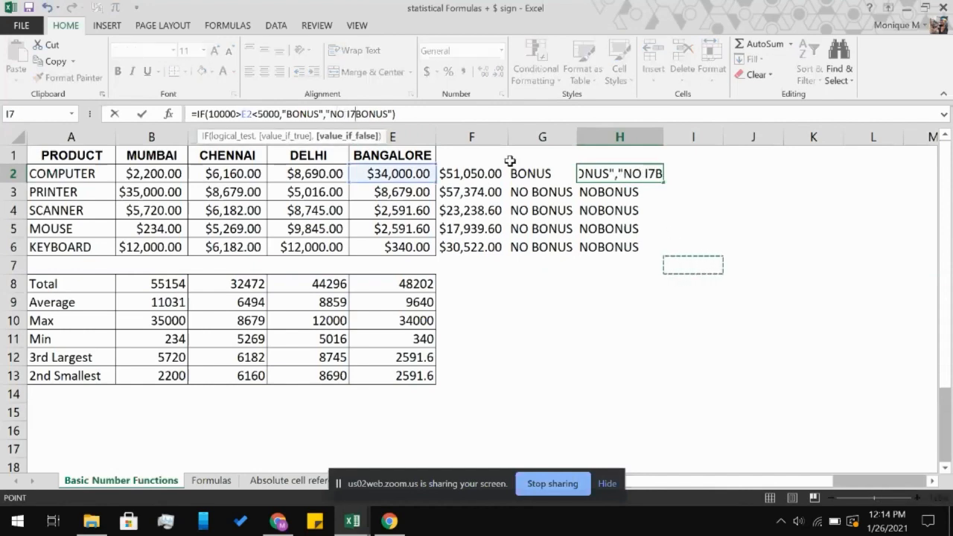
{"action": "key", "text": "BackSpace"}
{"action": "key", "text": "BackSpace"}
{"action": "key", "text": "Return"}
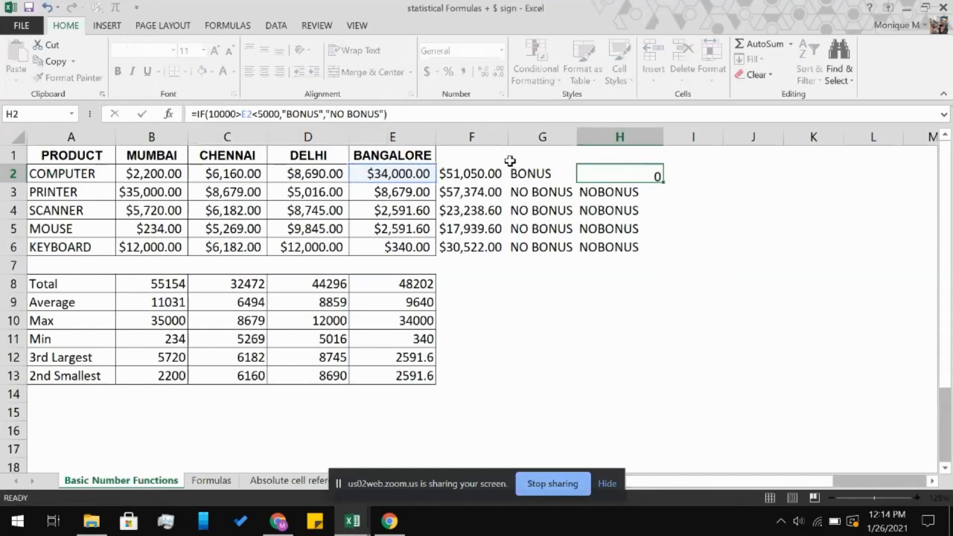
{"action": "left_click", "coordinate": [345, 113]}
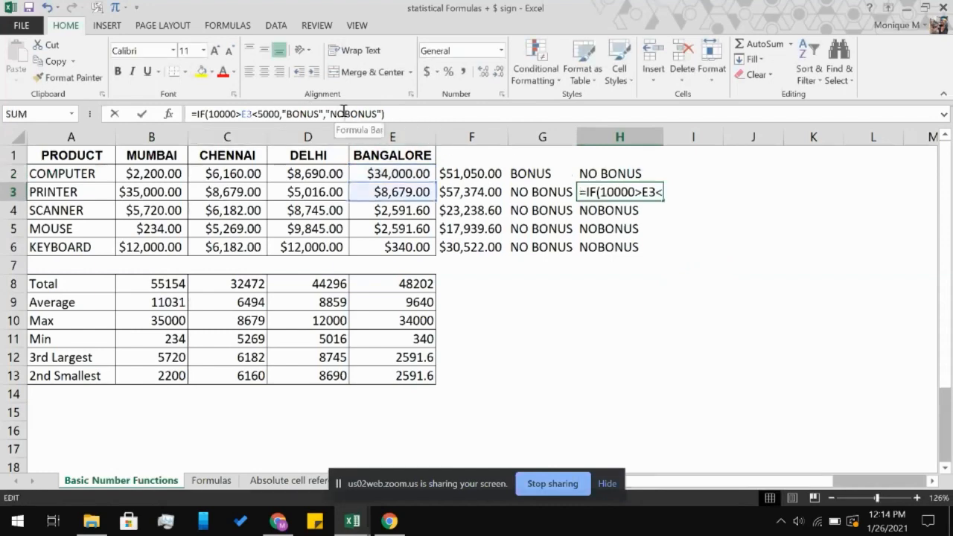
{"action": "key", "text": "Return"}
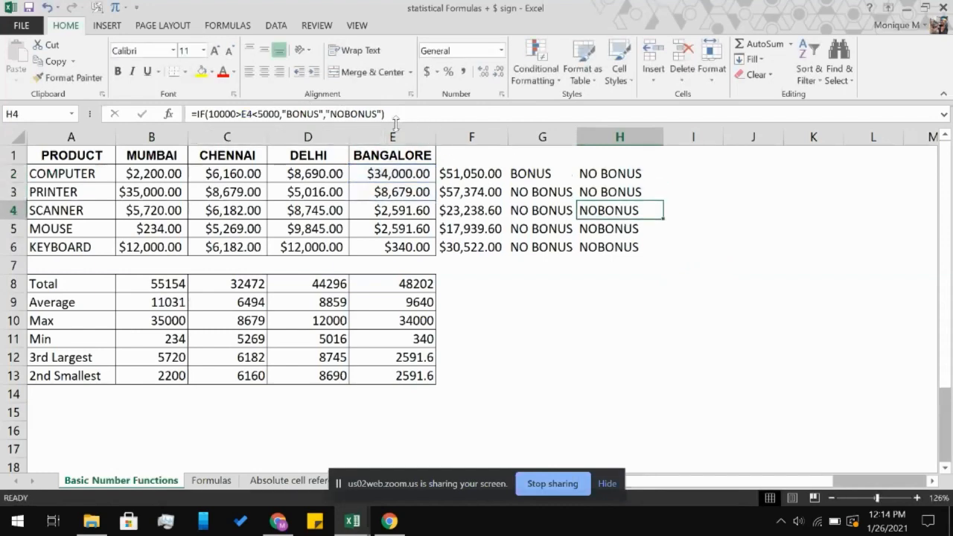
Change the logical test of the scanner's IF formula in H4 to 10000>E4>5000
{"action": "left_click", "coordinate": [618, 175]}
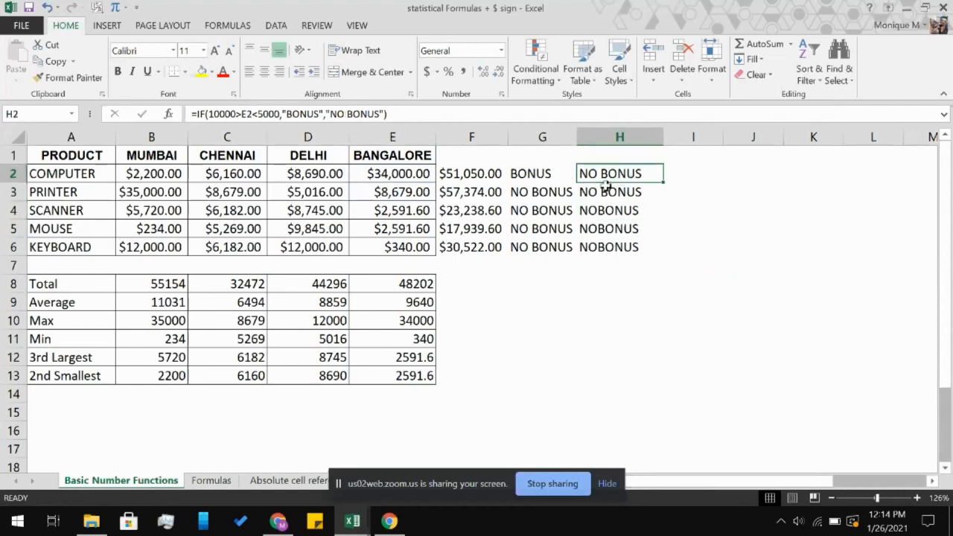
{"action": "left_click", "coordinate": [605, 192]}
{"action": "left_click", "coordinate": [603, 208]}
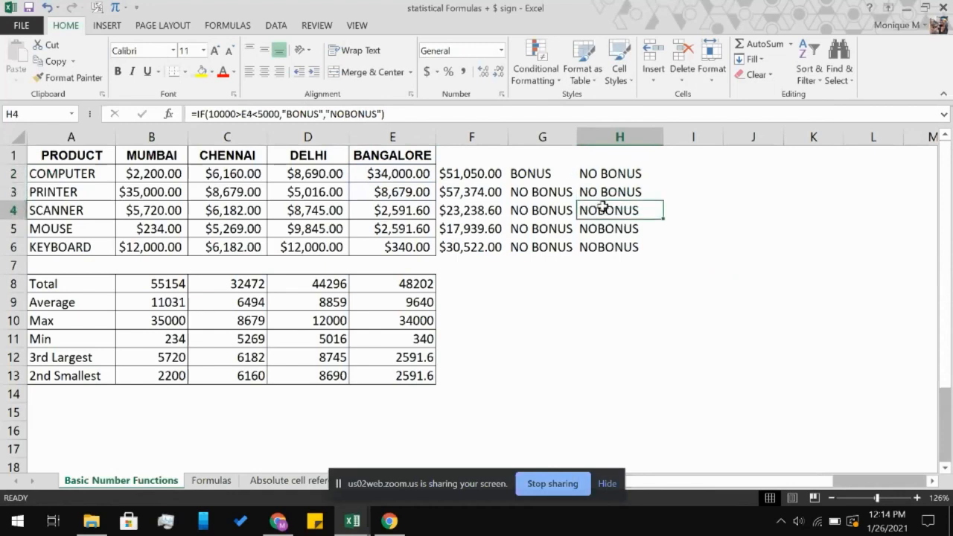
{"action": "left_click", "coordinate": [618, 174]}
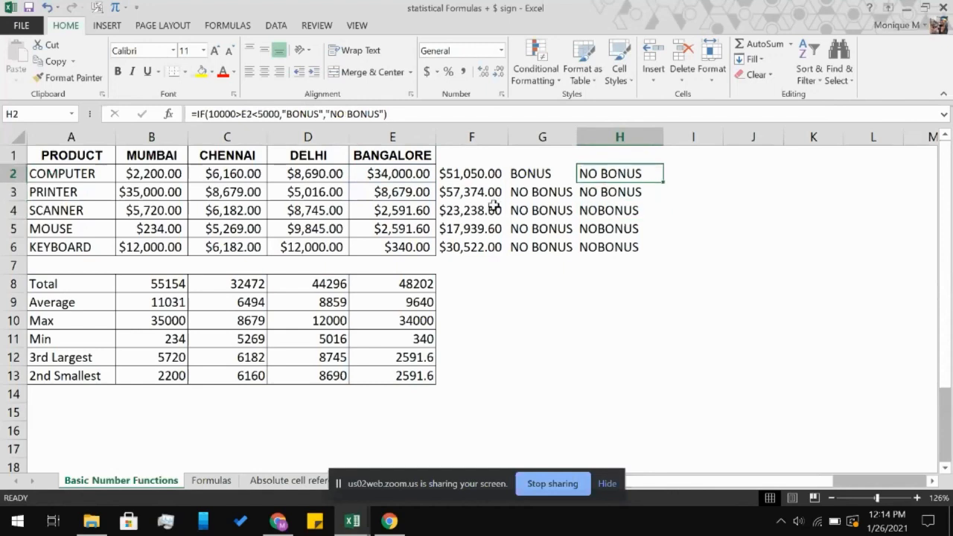
{"action": "left_click", "coordinate": [617, 204]}
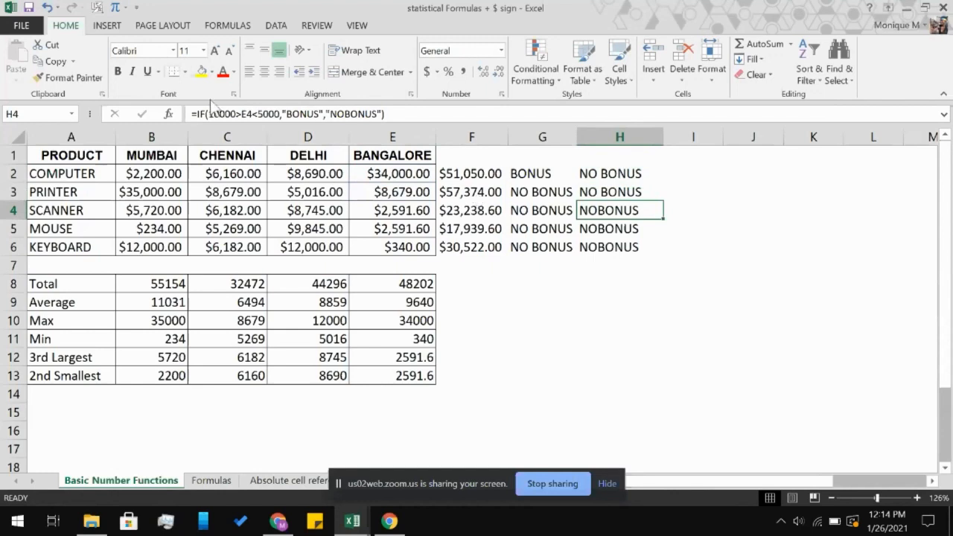
{"action": "left_click", "coordinate": [257, 114]}
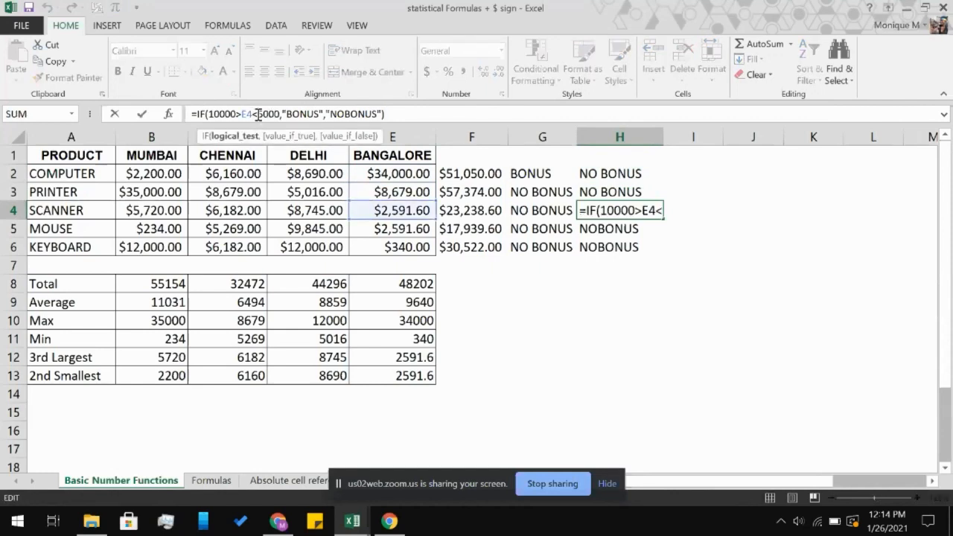
{"action": "key", "text": "BackSpace"}
{"action": "type", "text": ">"}
{"action": "key", "text": "Return"}
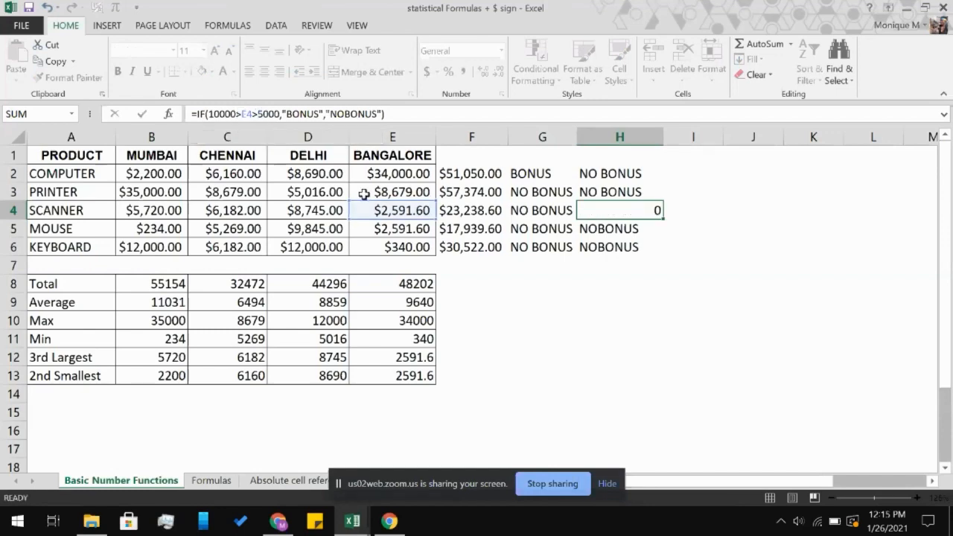
Fill the H4 formula up to H2 and down to H6 so all products use the same test
{"action": "left_click", "coordinate": [625, 213]}
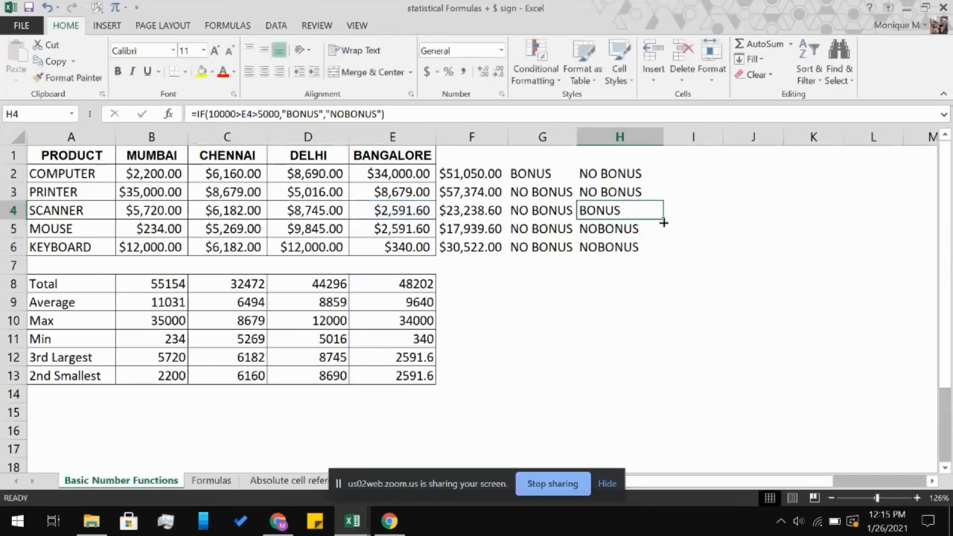
{"action": "left_click_drag", "start_coordinate": [665, 218], "coordinate": [653, 166]}
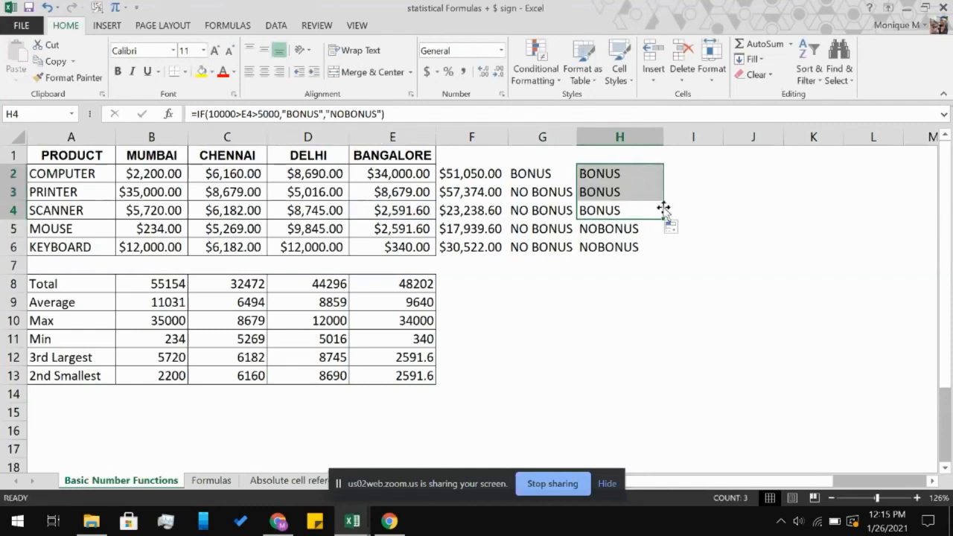
{"action": "left_click", "coordinate": [658, 214]}
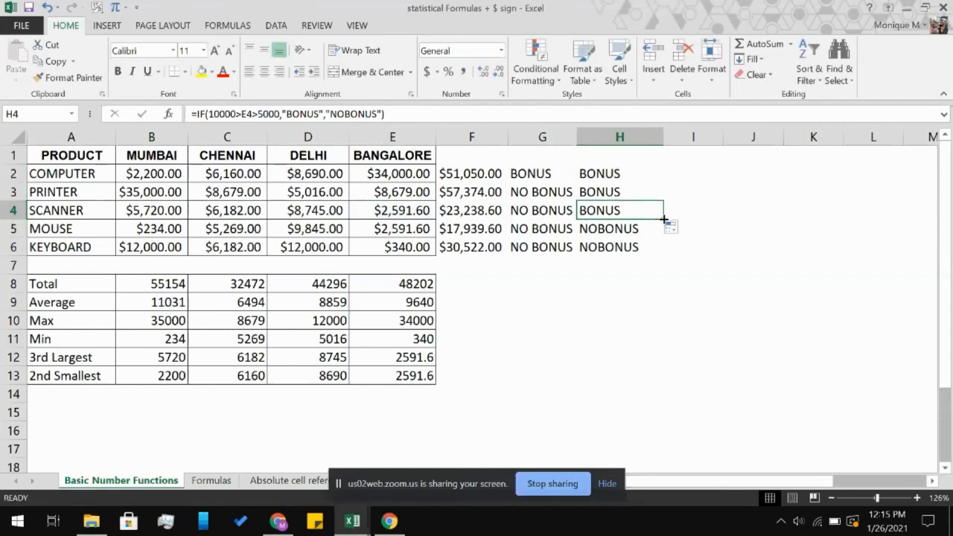
{"action": "left_click_drag", "start_coordinate": [663, 220], "coordinate": [657, 256]}
{"action": "left_click", "coordinate": [679, 223]}
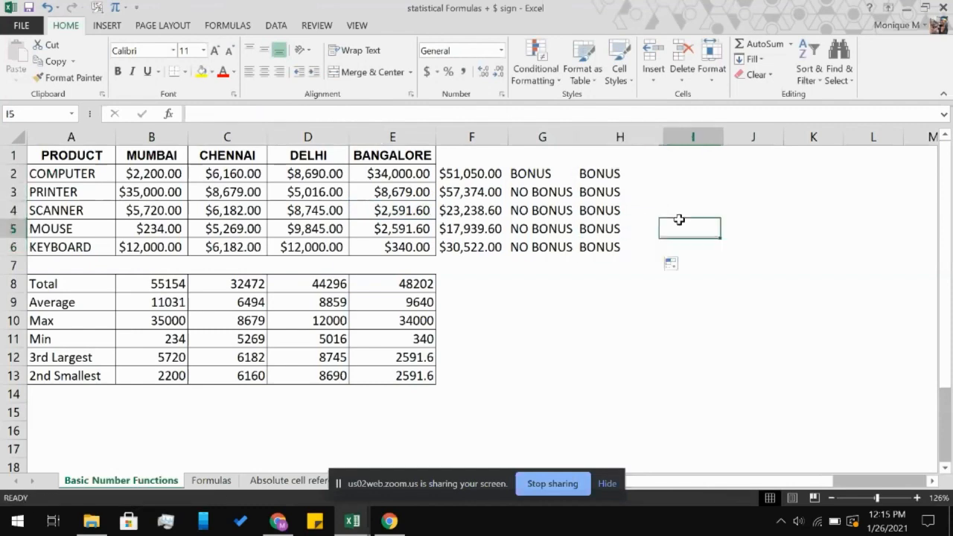
Examine the filled IF formulas in H2 to H6 and compare their results with the Bangalore sales
{"action": "left_click", "coordinate": [615, 210]}
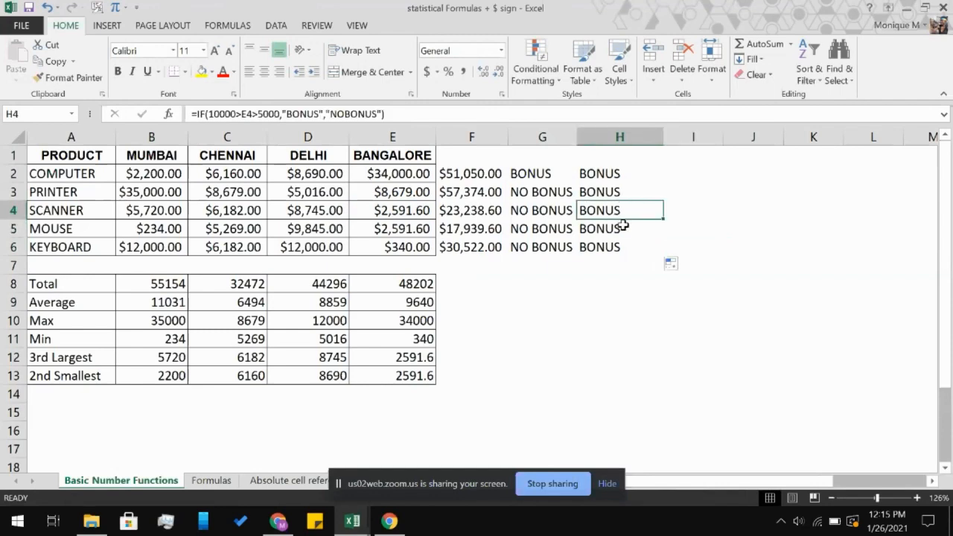
{"action": "left_click", "coordinate": [623, 227]}
{"action": "left_click", "coordinate": [617, 212]}
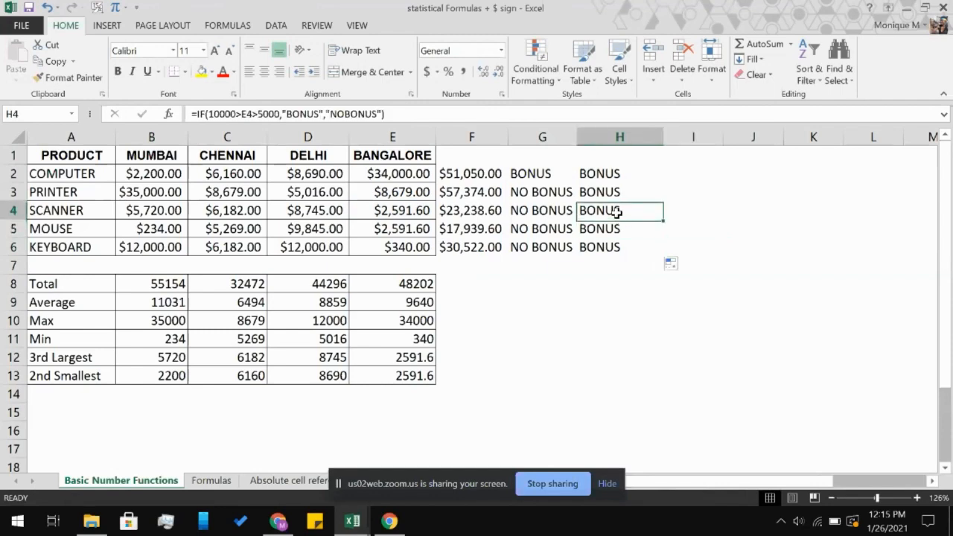
{"action": "left_click", "coordinate": [618, 193]}
{"action": "left_click", "coordinate": [609, 223]}
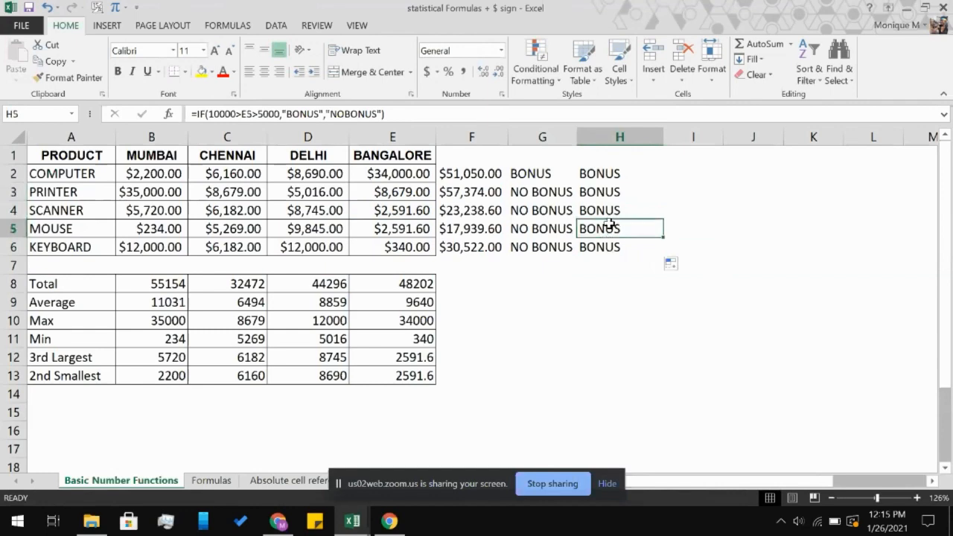
{"action": "left_click", "coordinate": [241, 114]}
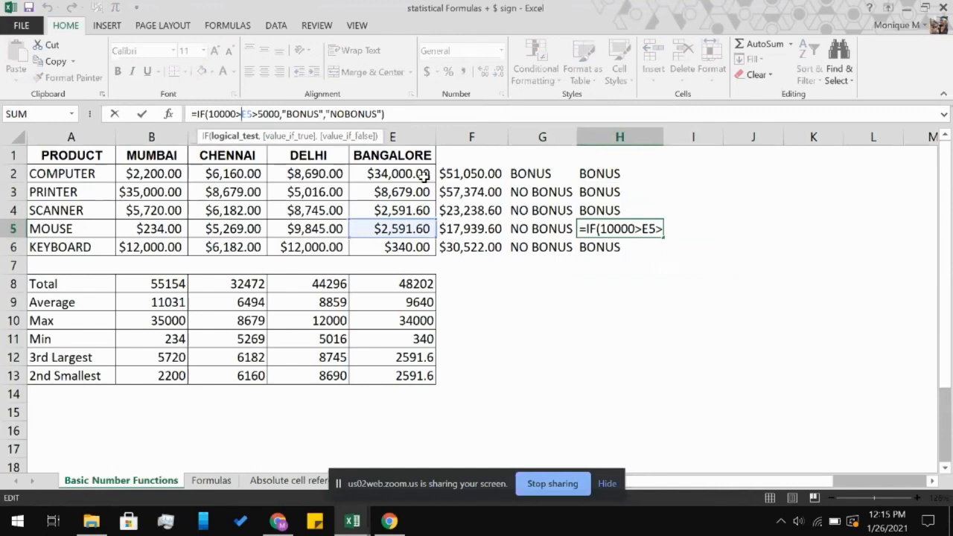
{"action": "left_click", "coordinate": [612, 282]}
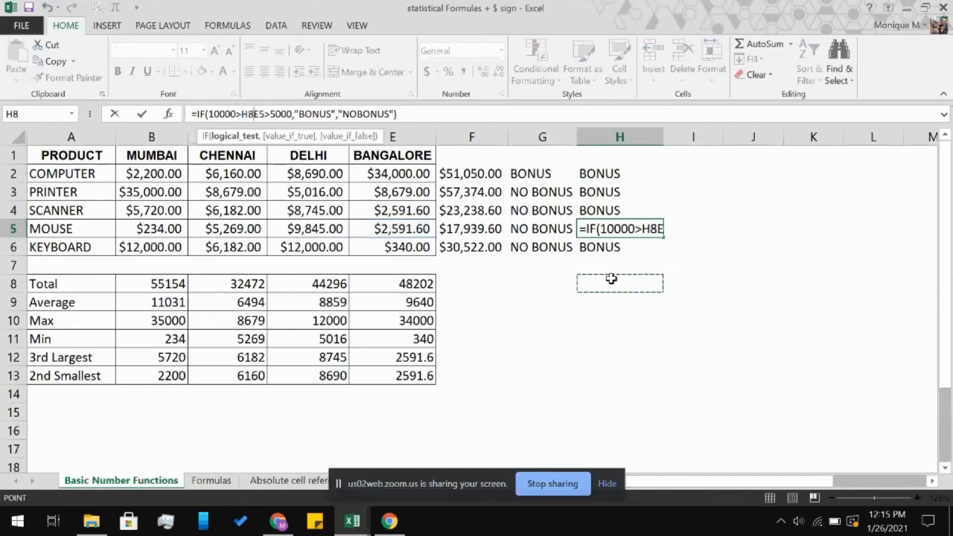
{"action": "key", "text": "Escape"}
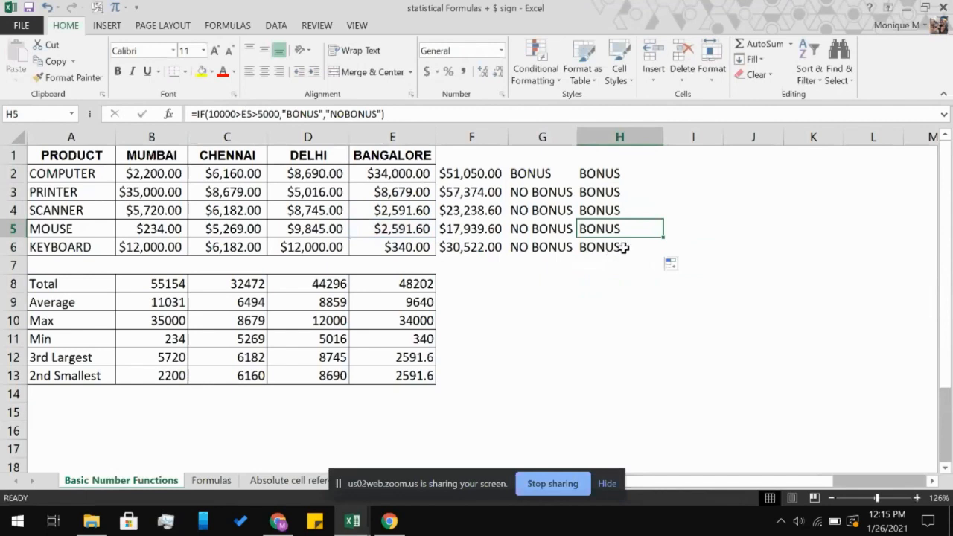
{"action": "left_click", "coordinate": [623, 248]}
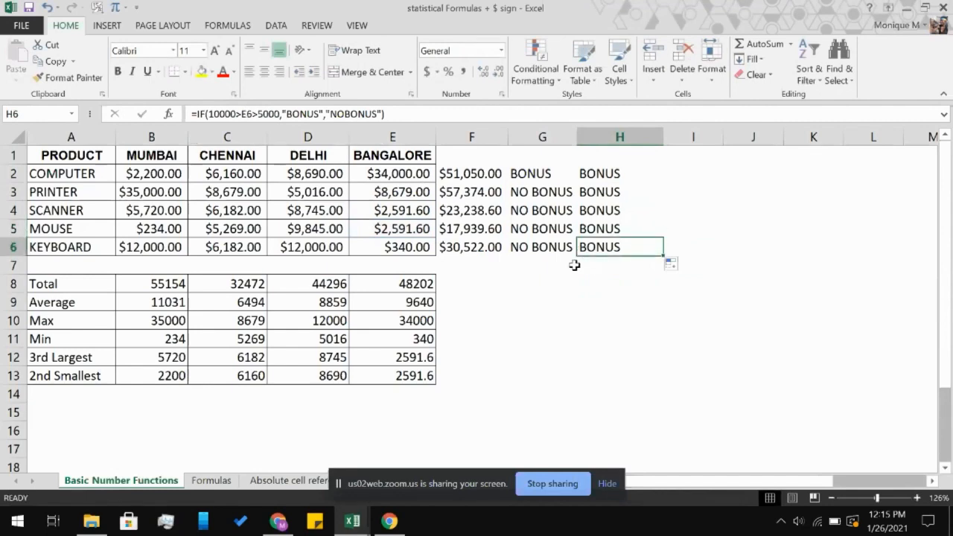
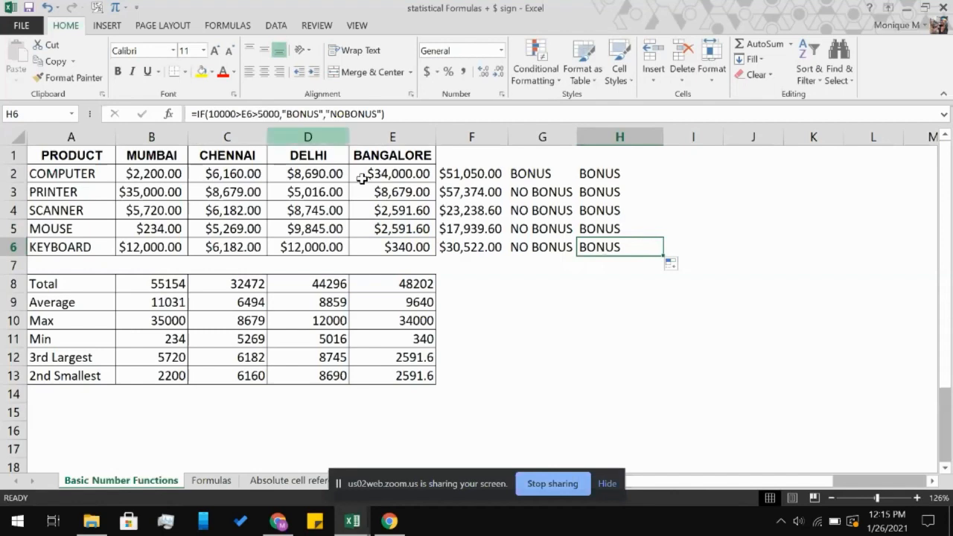
{"action": "left_click", "coordinate": [611, 172]}
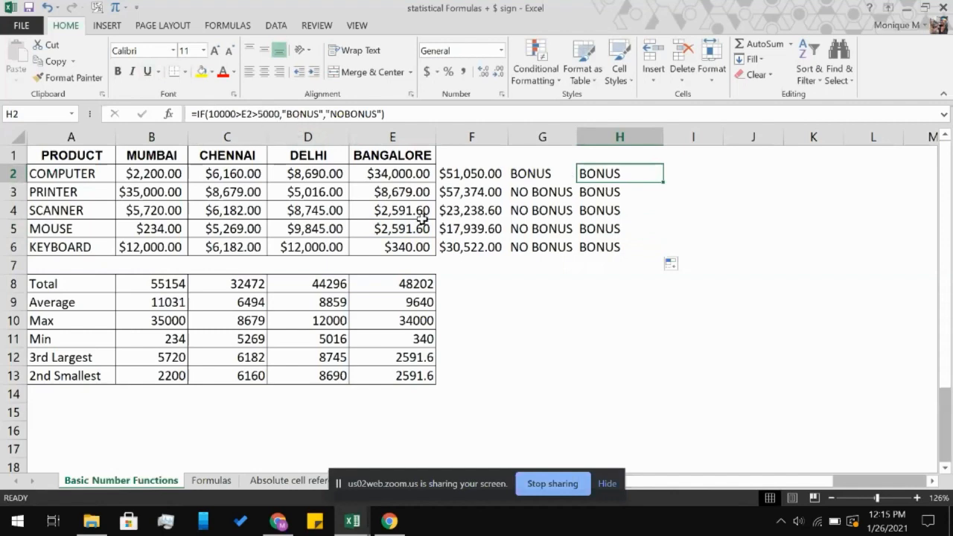
Remove the logical test 10000>E2>5000 from the computer's IF formula in H2
{"action": "left_click", "coordinate": [281, 119]}
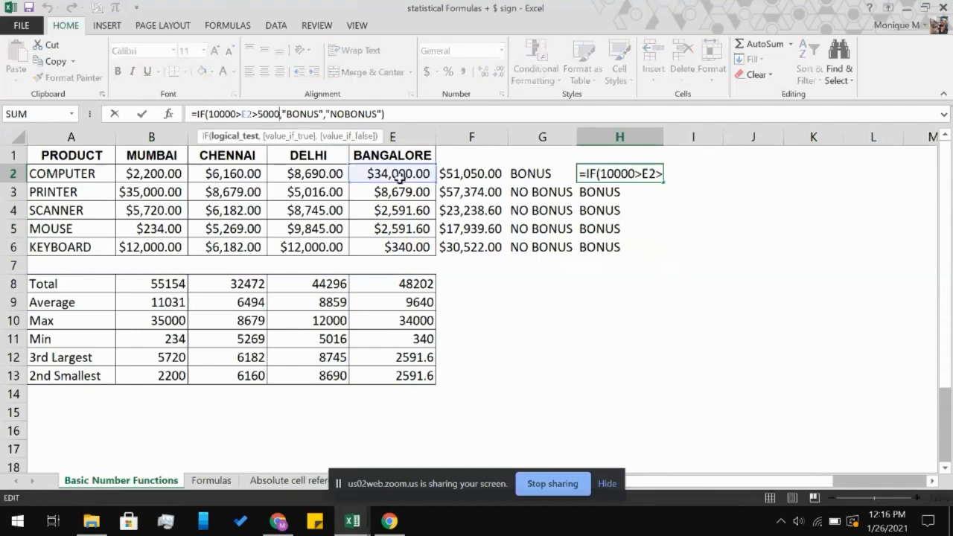
{"action": "key", "text": "BackSpace"}
{"action": "key", "text": "BackSpace"}
{"action": "key", "text": "BackSpace"}
{"action": "key", "text": "BackSpace"}
{"action": "key", "text": "BackSpace"}
{"action": "key", "text": "BackSpace"}
{"action": "key", "text": "BackSpace"}
{"action": "key", "text": "BackSpace"}
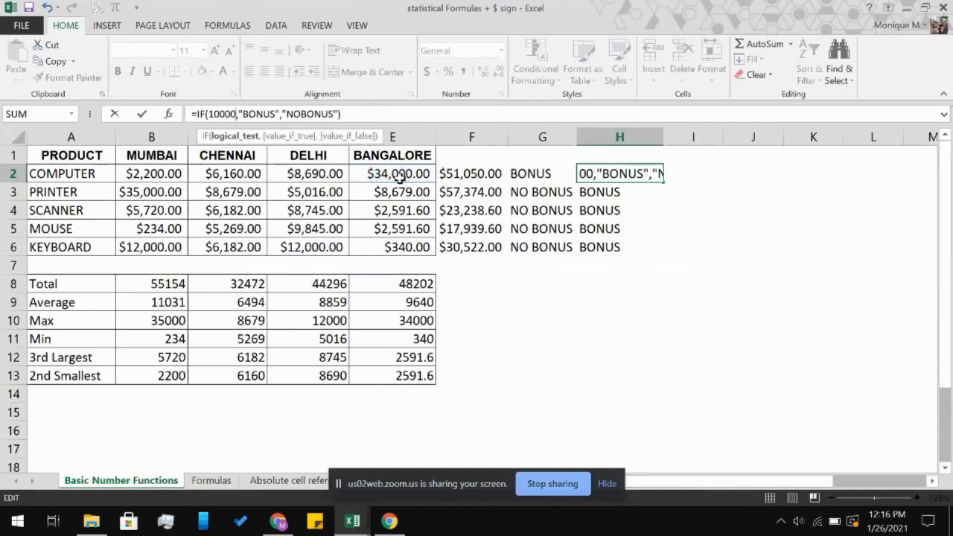
{"action": "key", "text": "BackSpace"}
{"action": "key", "text": "BackSpace"}
{"action": "key", "text": "BackSpace"}
{"action": "key", "text": "BackSpace"}
{"action": "key", "text": "BackSpace"}
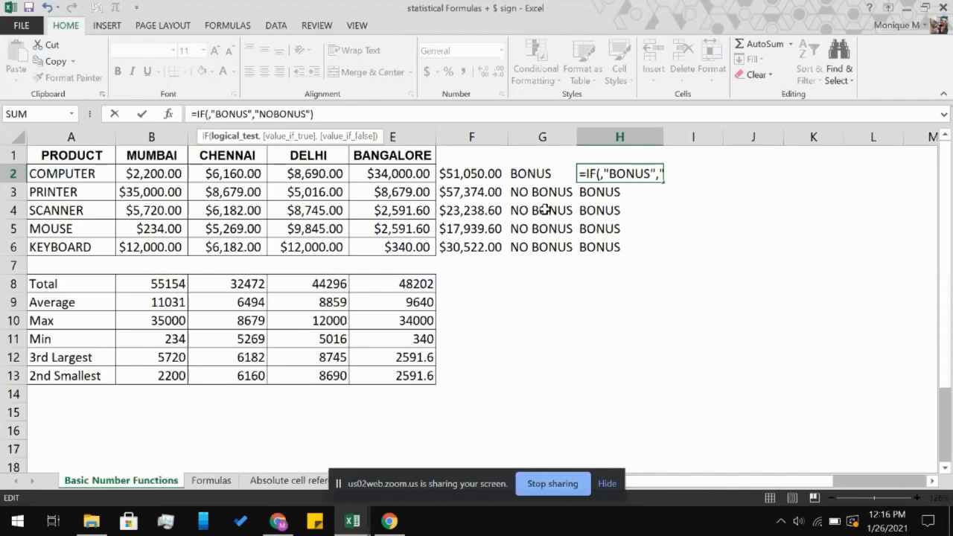
{"action": "left_click", "coordinate": [392, 174]}
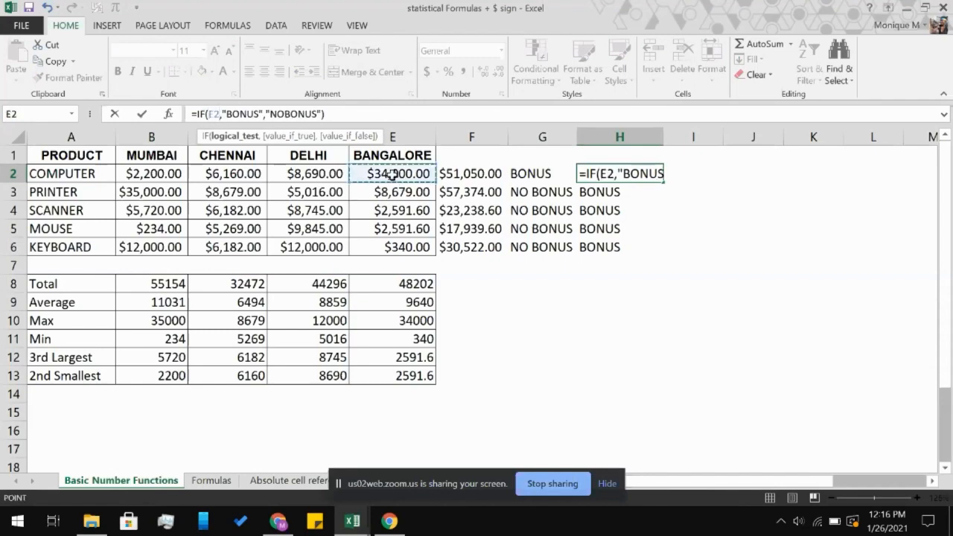
{"action": "key", "text": "BackSpace"}
{"action": "key", "text": "BackSpace"}
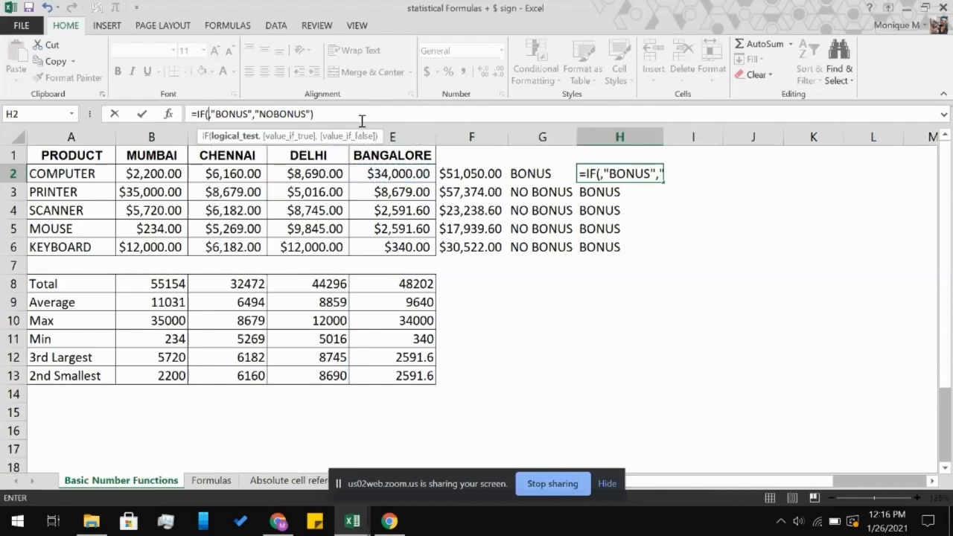
Delete the rest of the IF formula in H2, leaving the cell empty for a new formula
{"action": "left_click_drag", "start_coordinate": [361, 117], "coordinate": [237, 118]}
{"action": "key", "text": "BackSpace"}
{"action": "key", "text": "BackSpace"}
{"action": "key", "text": "BackSpace"}
{"action": "key", "text": "BackSpace"}
{"action": "key", "text": "BackSpace"}
{"action": "key", "text": "BackSpace"}
{"action": "key", "text": "BackSpace"}
{"action": "key", "text": "BackSpace"}
{"action": "key", "text": "BackSpace"}
{"action": "key", "text": "BackSpace"}
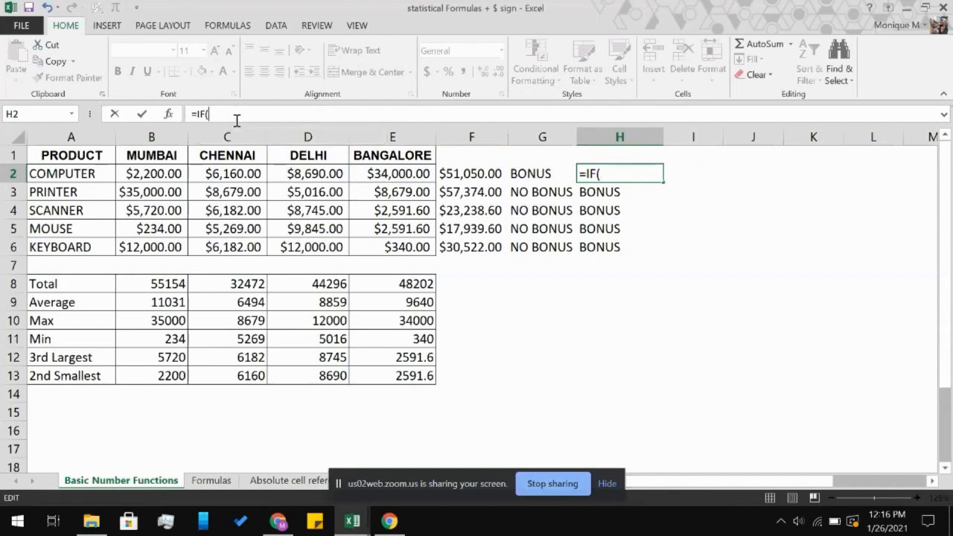
{"action": "key", "text": "BackSpace"}
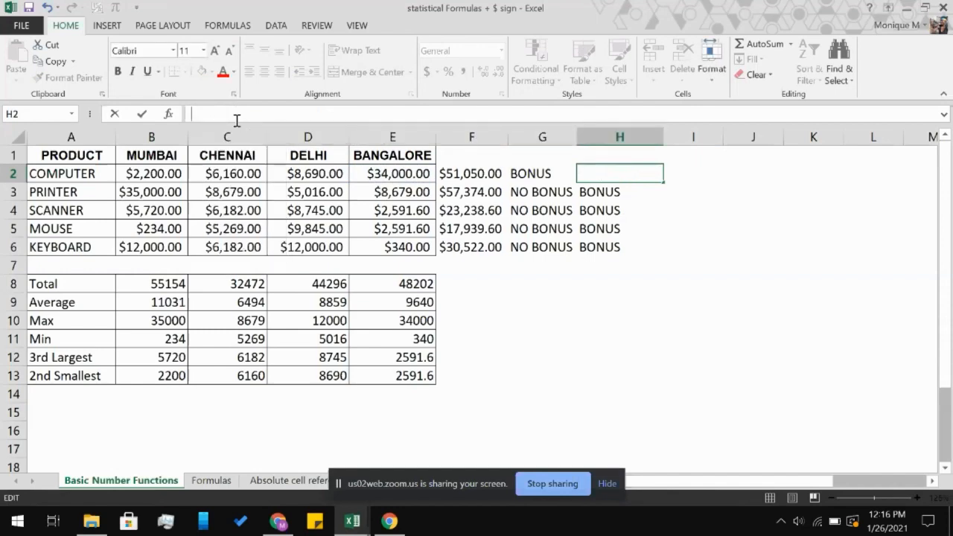
Enter the formula =AND(E2>5000,E2<10000) in H2 to test whether the computer's Bangalore sales lie between both limits
{"action": "type", "text": "=and"}
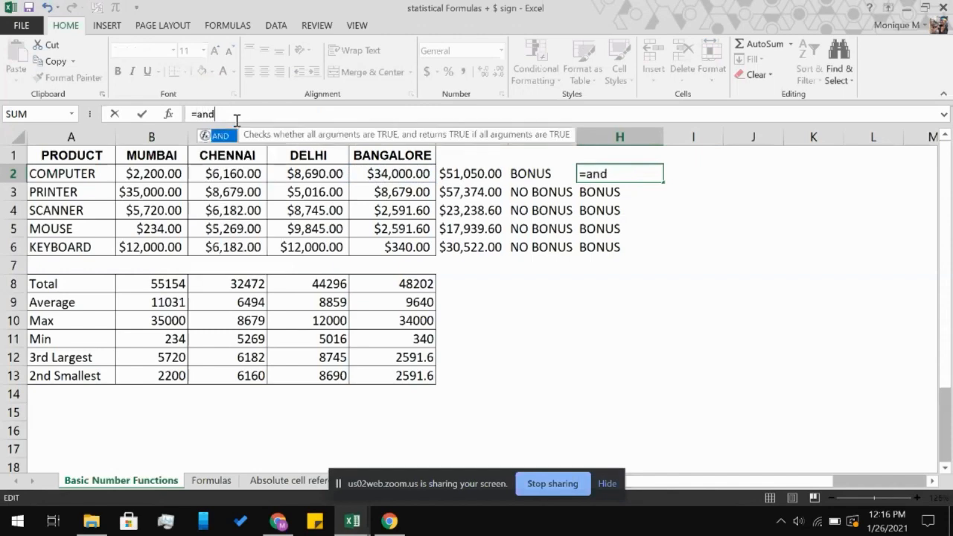
{"action": "key", "text": "Tab"}
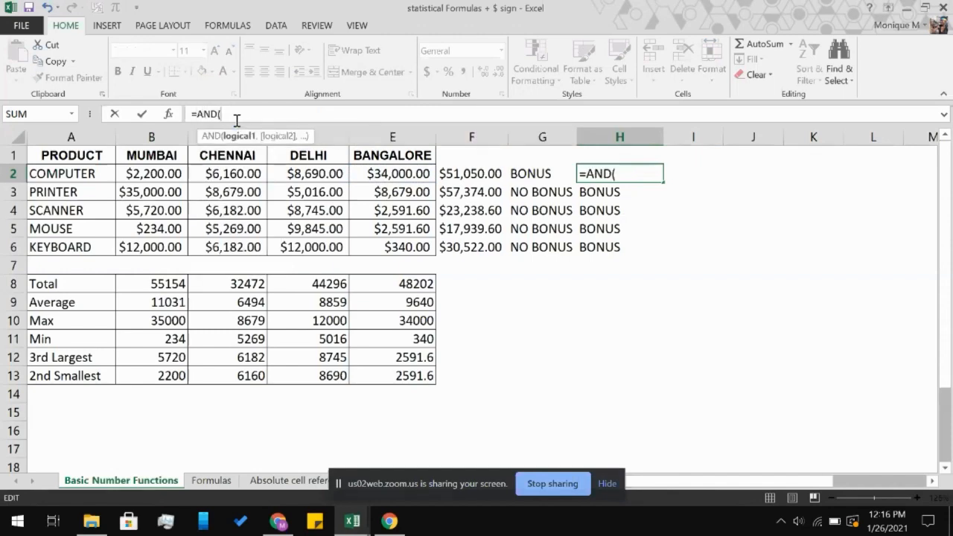
{"action": "left_click", "coordinate": [377, 173]}
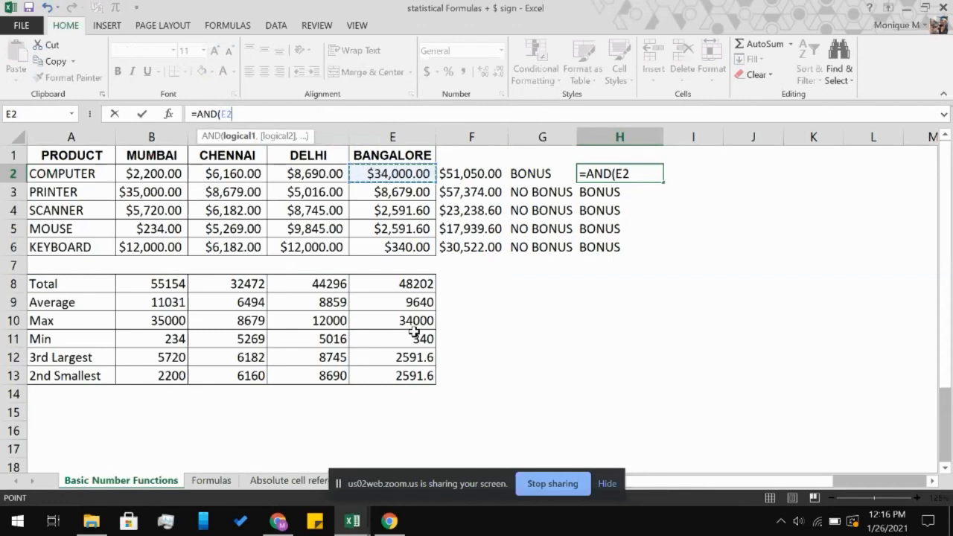
{"action": "type", "text": ">5000"}
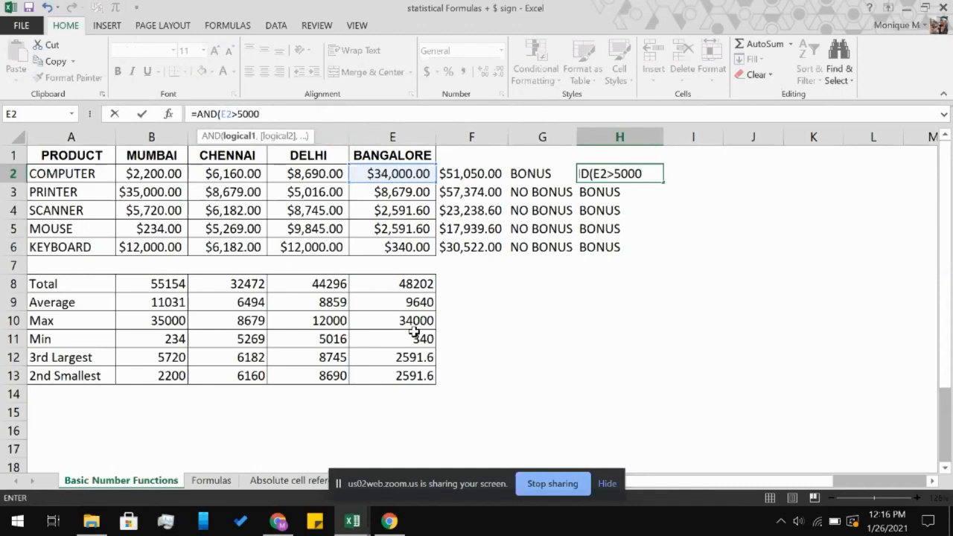
{"action": "type", "text": "),"}
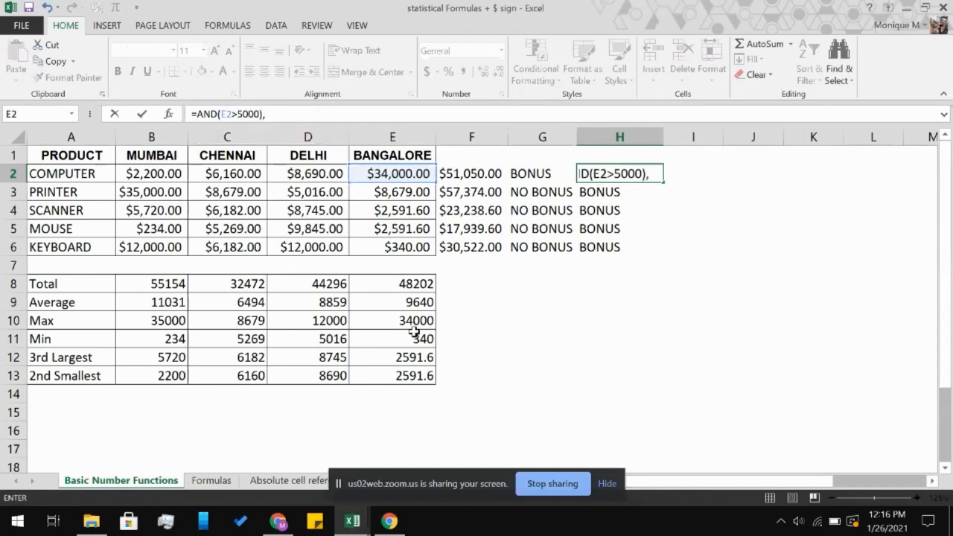
{"action": "key", "text": "BackSpace"}
{"action": "key", "text": "BackSpace"}
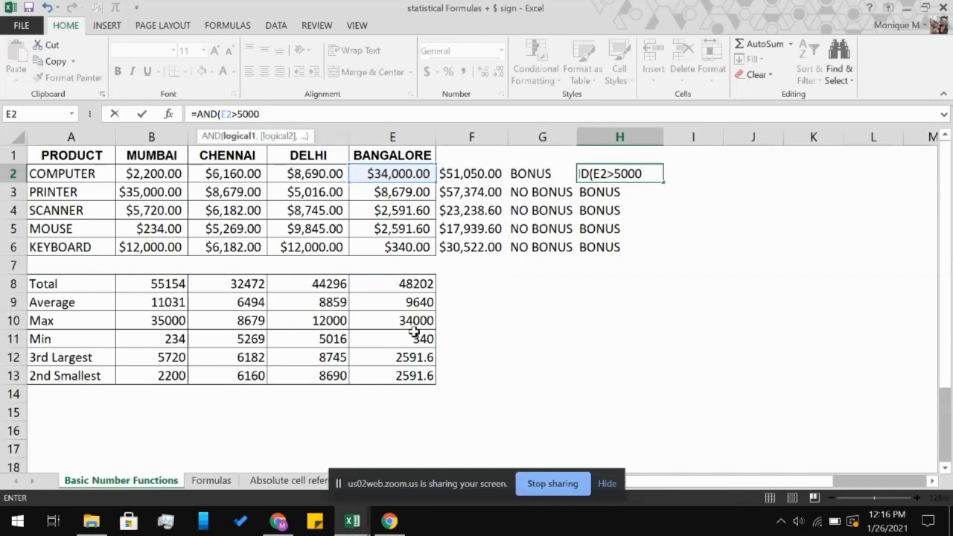
{"action": "type", "text": ","}
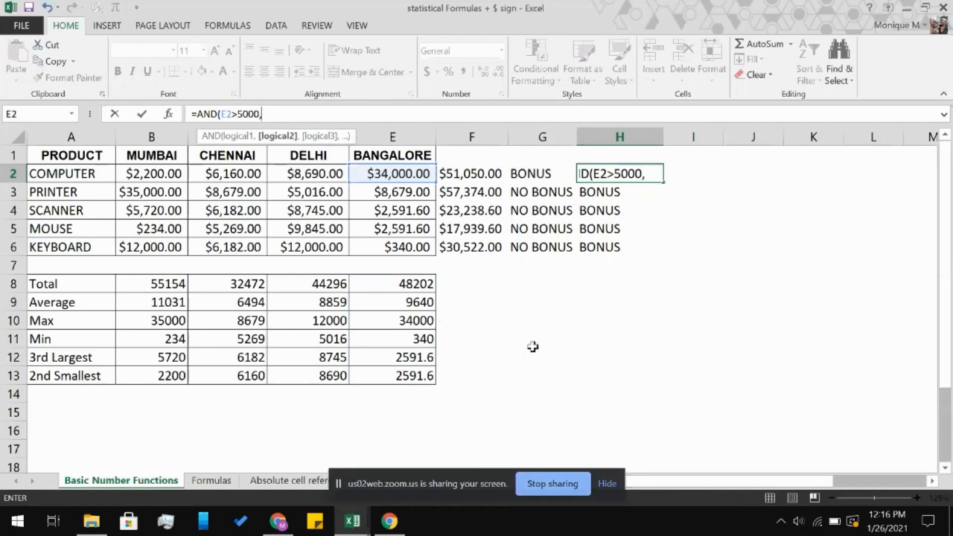
{"action": "left_click", "coordinate": [370, 173]}
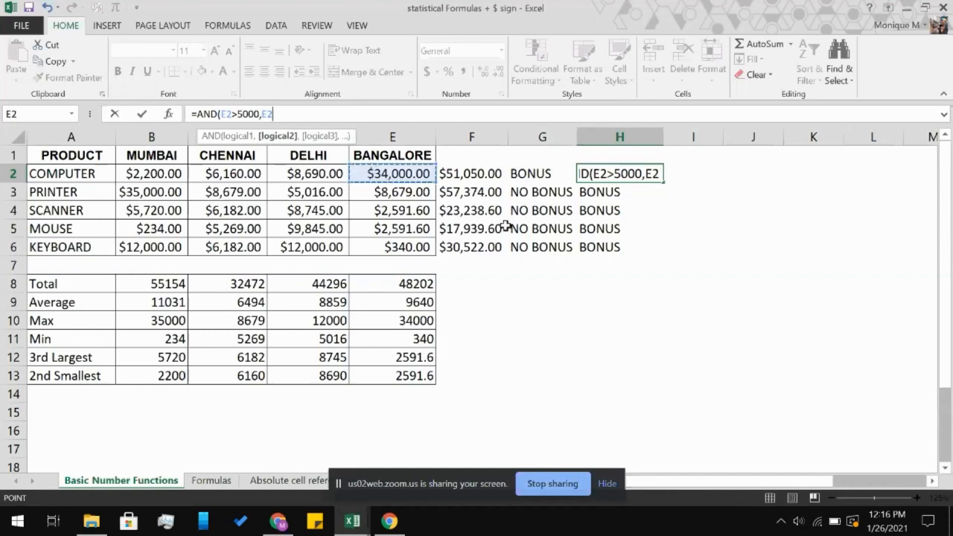
{"action": "type", "text": "<10000"}
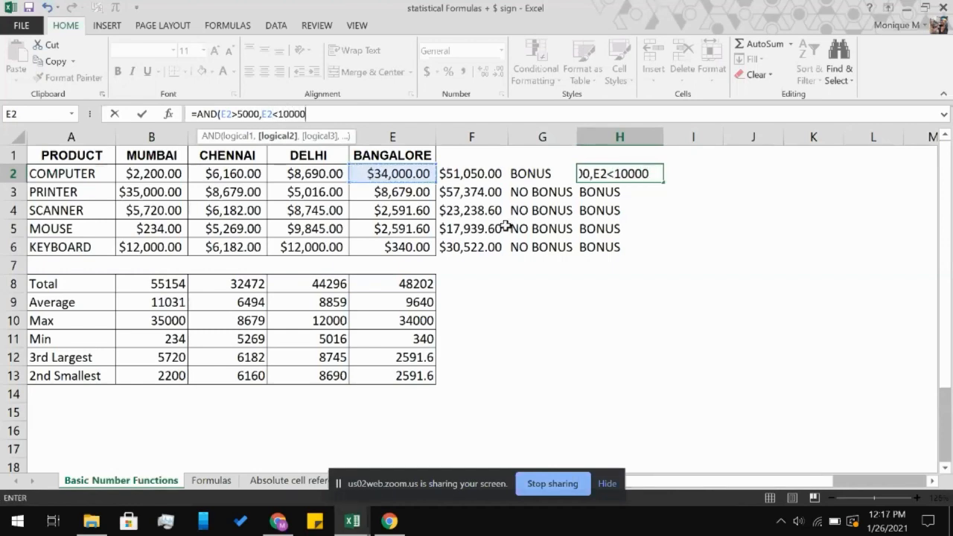
{"action": "type", "text": ")"}
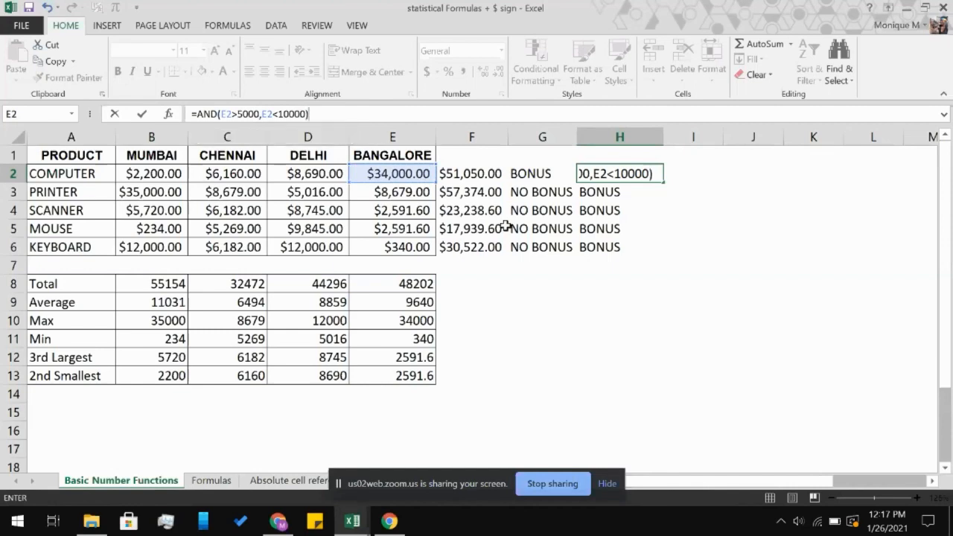
{"action": "key", "text": "Return"}
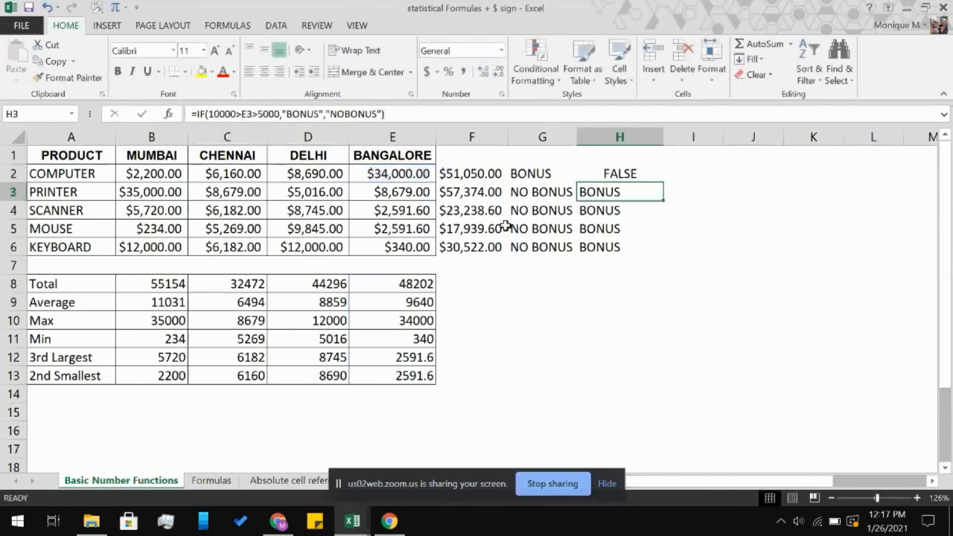
Fill the AND formula from H2 down to H6 for the remaining products
{"action": "left_click", "coordinate": [641, 175]}
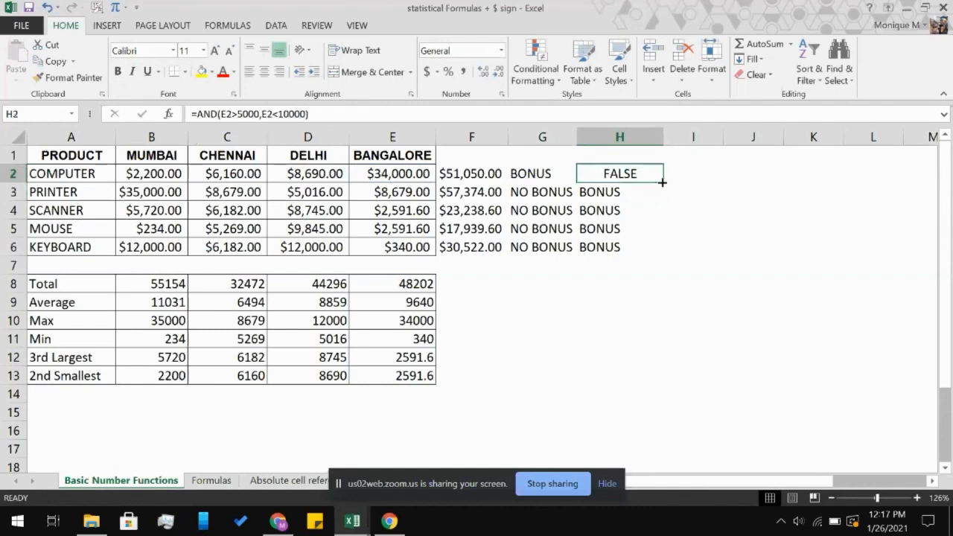
{"action": "left_click", "coordinate": [637, 243], "text": "shift"}
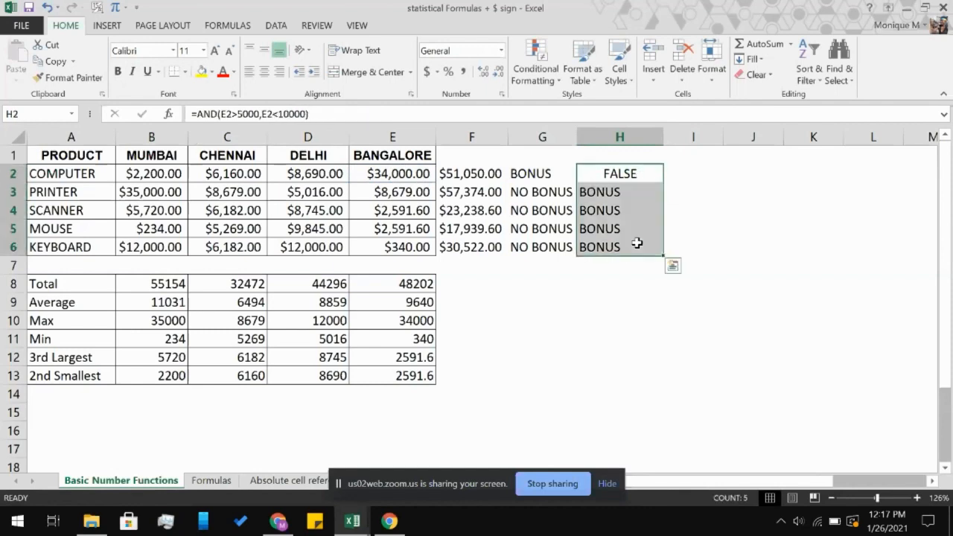
{"action": "key", "text": "ctrl+d"}
{"action": "left_click", "coordinate": [691, 232]}
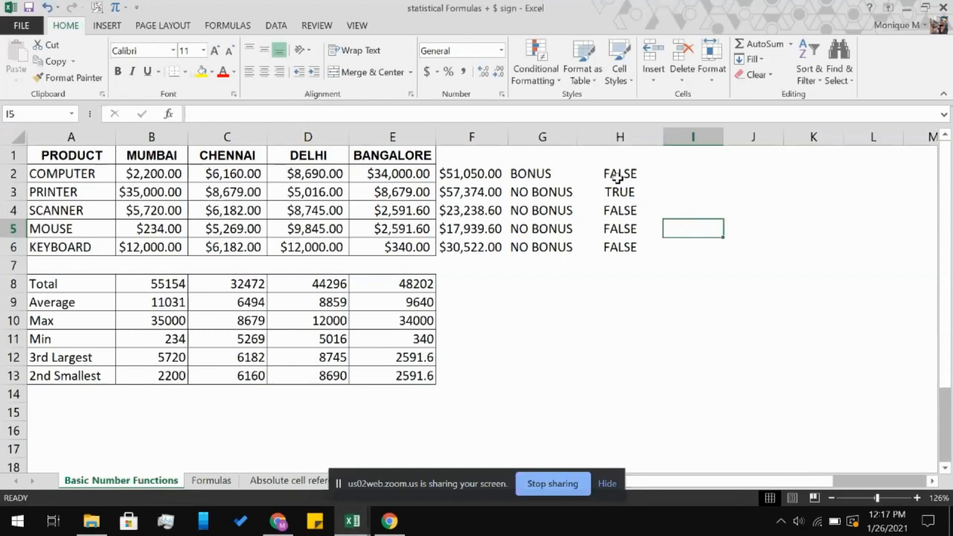
{"action": "left_click", "coordinate": [668, 172]}
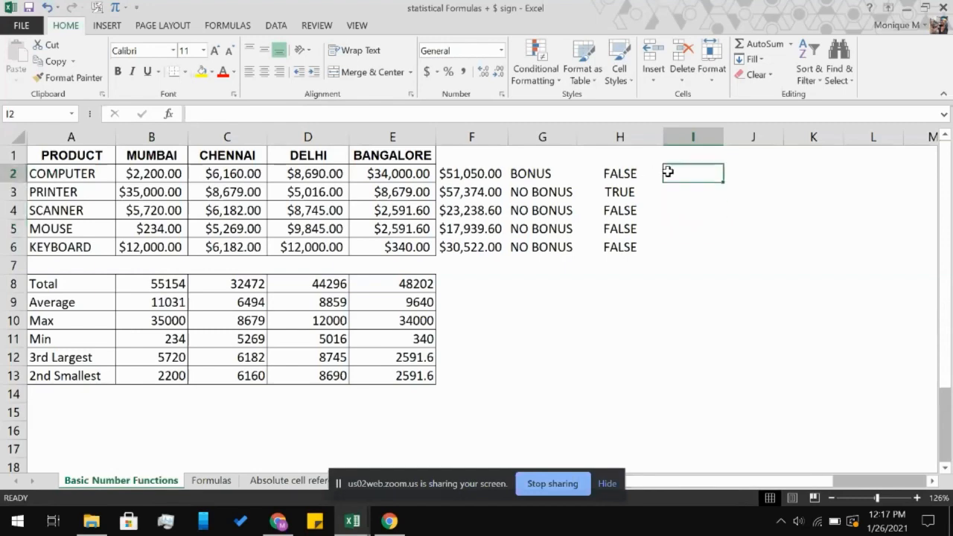
{"action": "type", "text": "if"}
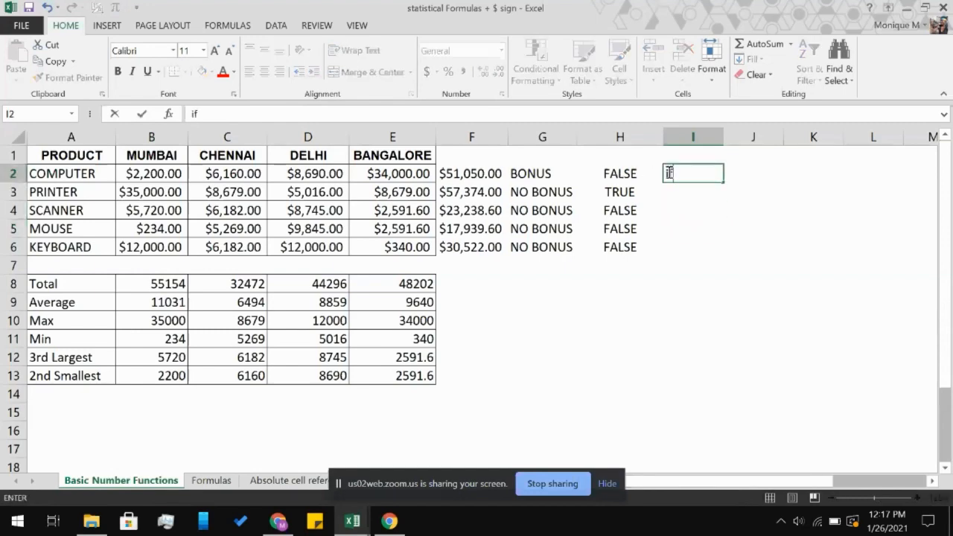
{"action": "key", "text": "BackSpace"}
{"action": "key", "text": "BackSpace"}
{"action": "type", "text": "=if"}
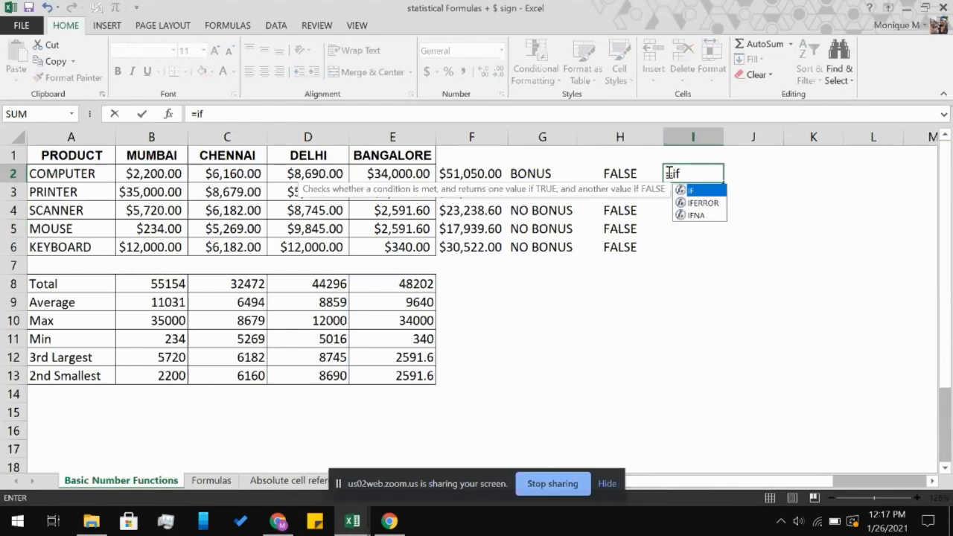
{"action": "key", "text": "Escape"}
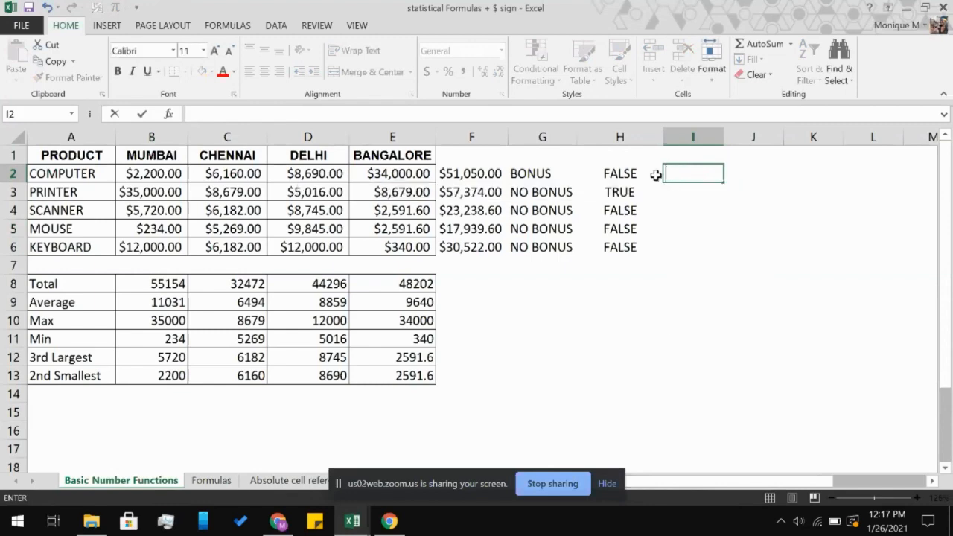
Wrap the AND test in H2 in an IF function that returns "BONUS" when true and "NO BONUS" when false
{"action": "left_click", "coordinate": [618, 174]}
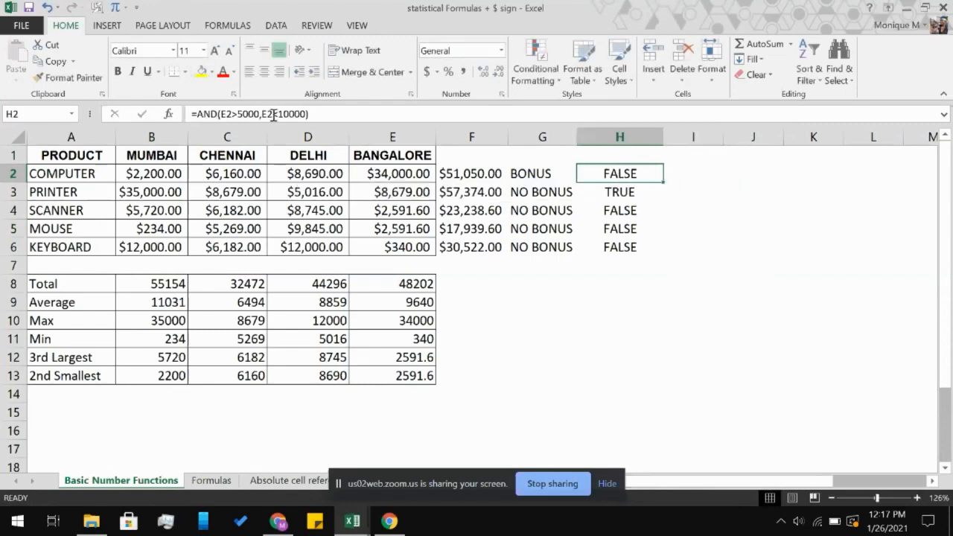
{"action": "left_click", "coordinate": [235, 114]}
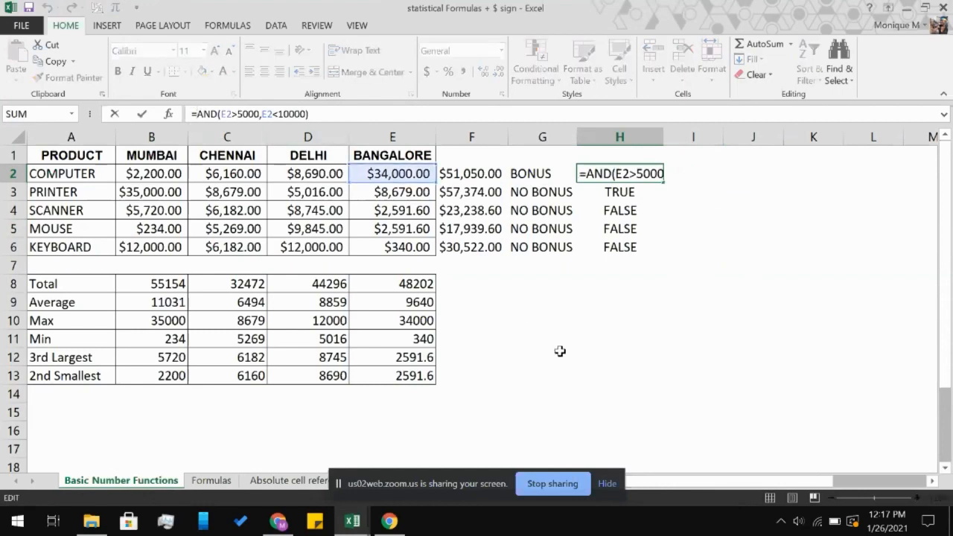
{"action": "type", "text": "if("}
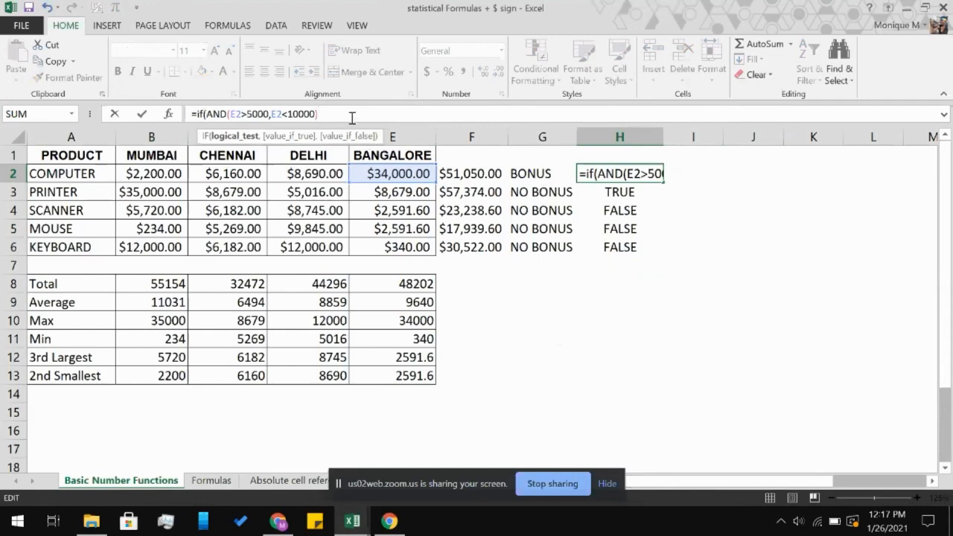
{"action": "type", "text": ","}
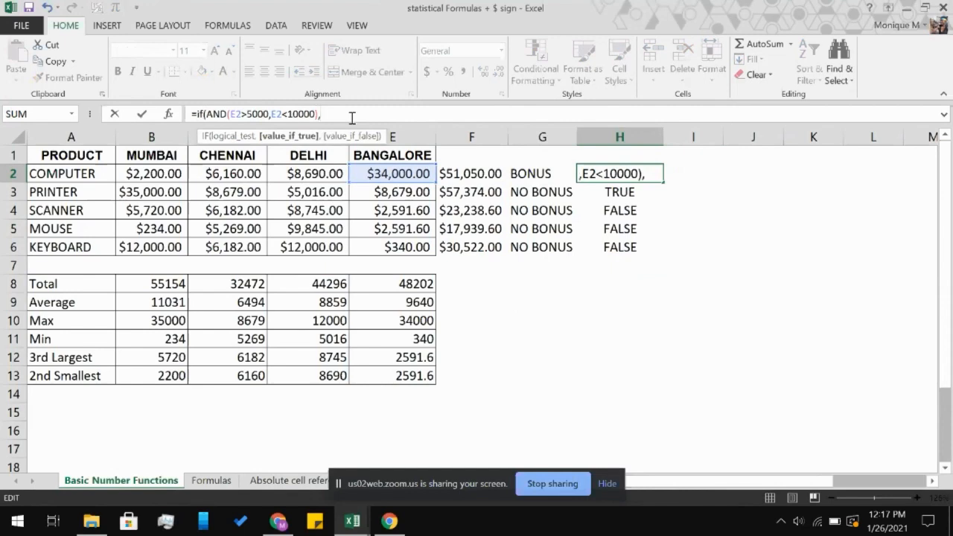
{"action": "type", "text": " \"BONUS"}
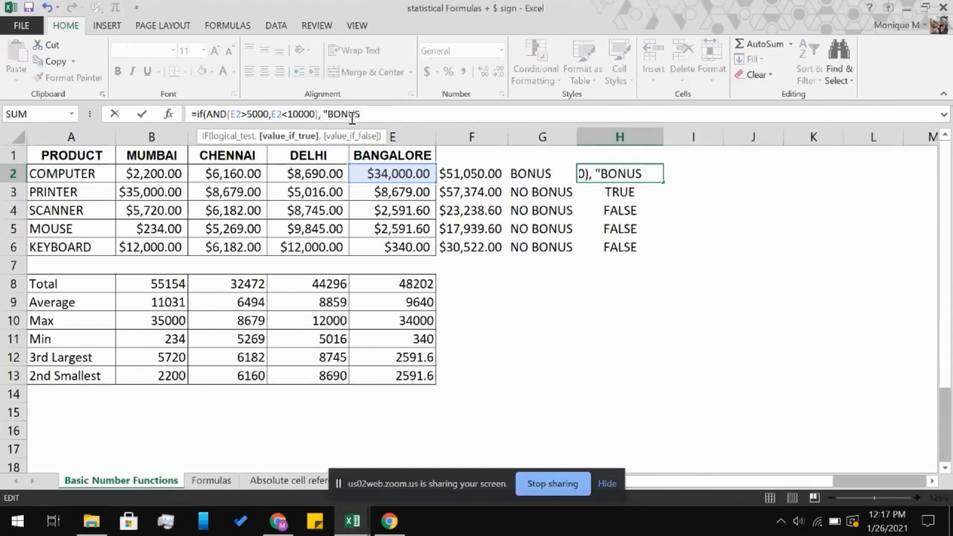
{"action": "type", "text": "\", "}
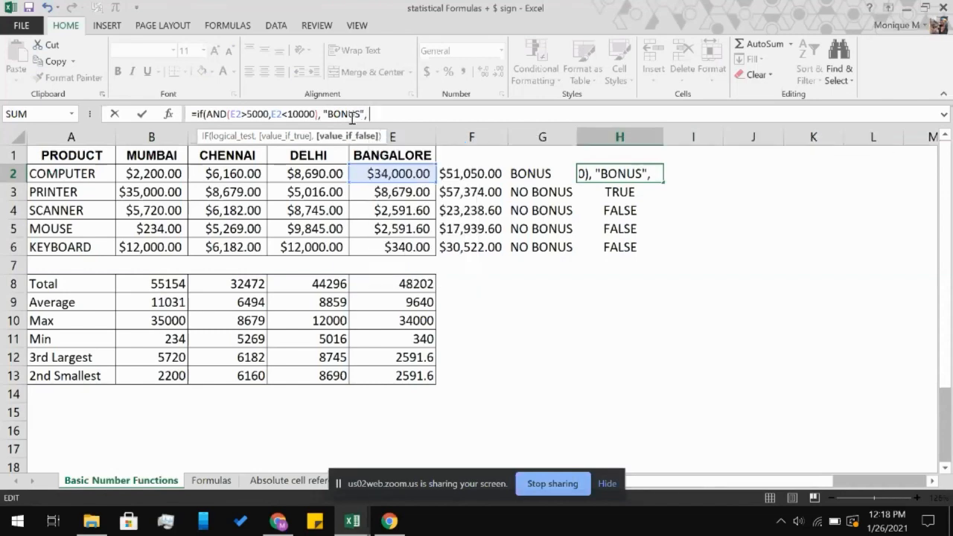
{"action": "type", "text": "\"NO"}
{"action": "type", "text": "BONUS"}
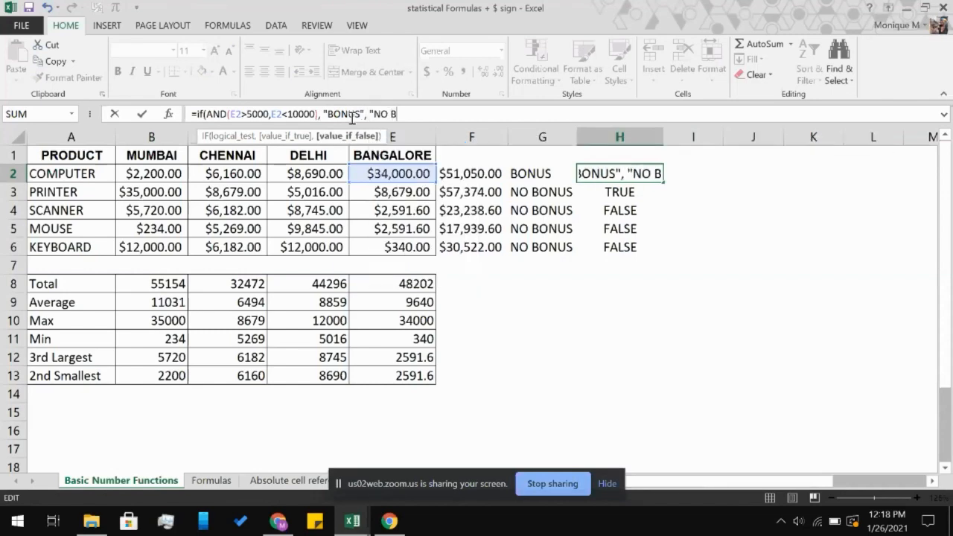
{"action": "type", "text": "\")"}
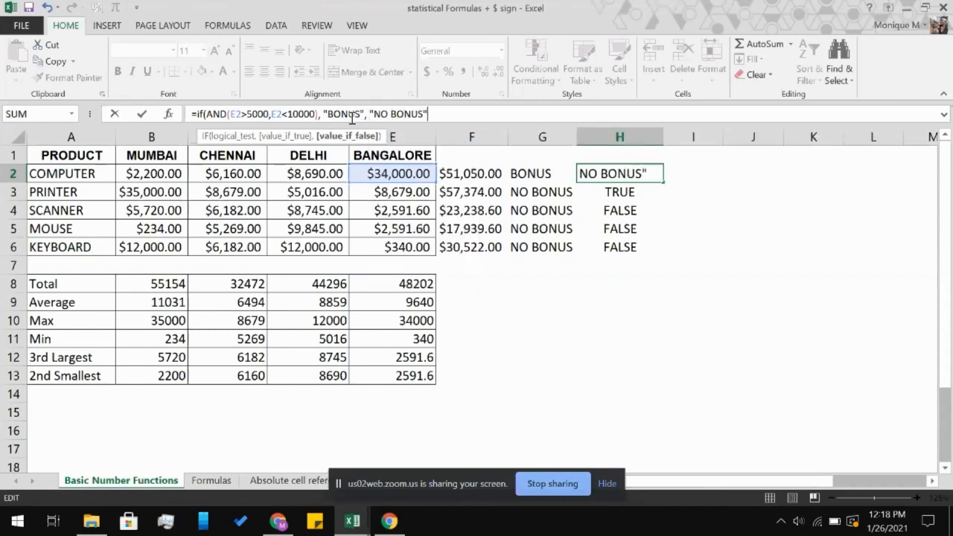
{"action": "key", "text": "Return"}
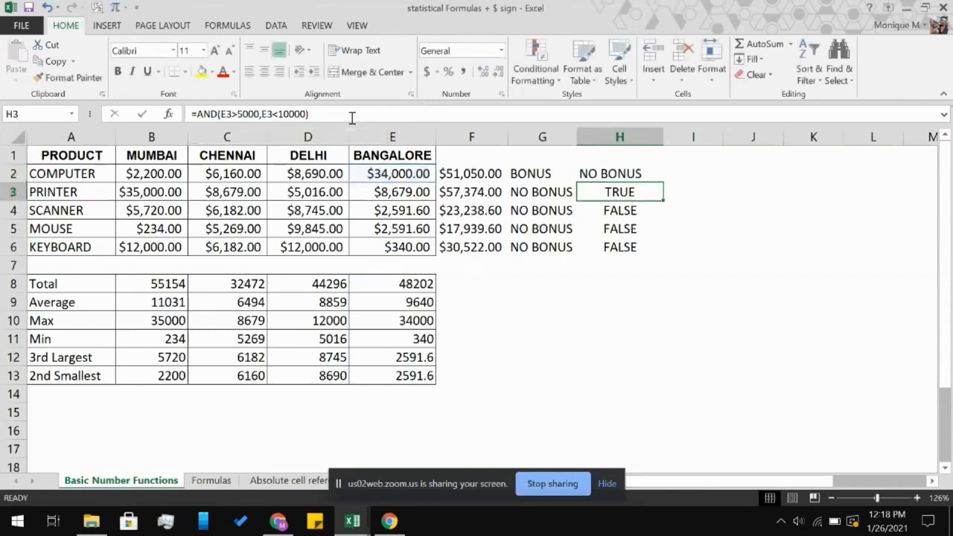
Fill the combined IF and AND formula from H2 down to H6
{"action": "left_click", "coordinate": [633, 174]}
{"action": "left_click_drag", "start_coordinate": [653, 179], "coordinate": [637, 250]}
{"action": "key", "text": "ctrl+d"}
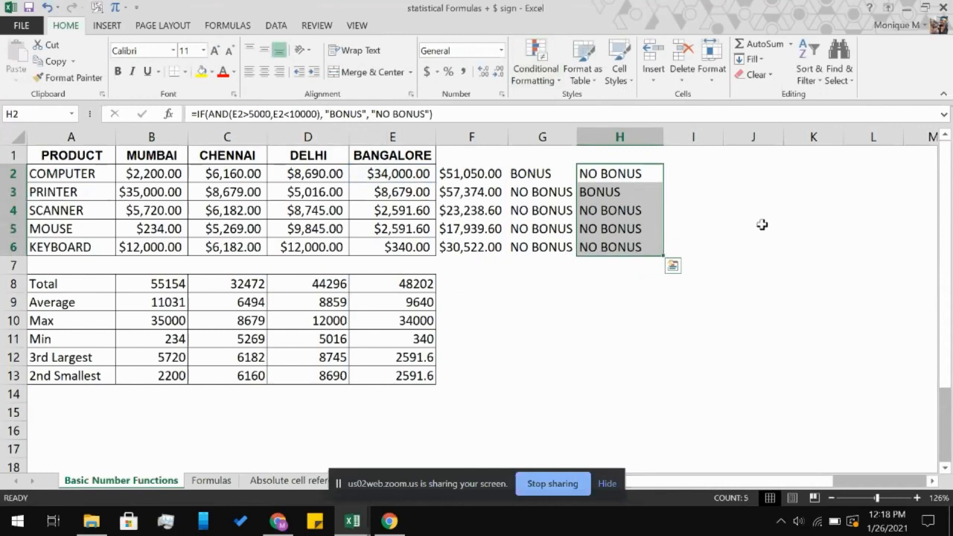
{"action": "left_click", "coordinate": [762, 225]}
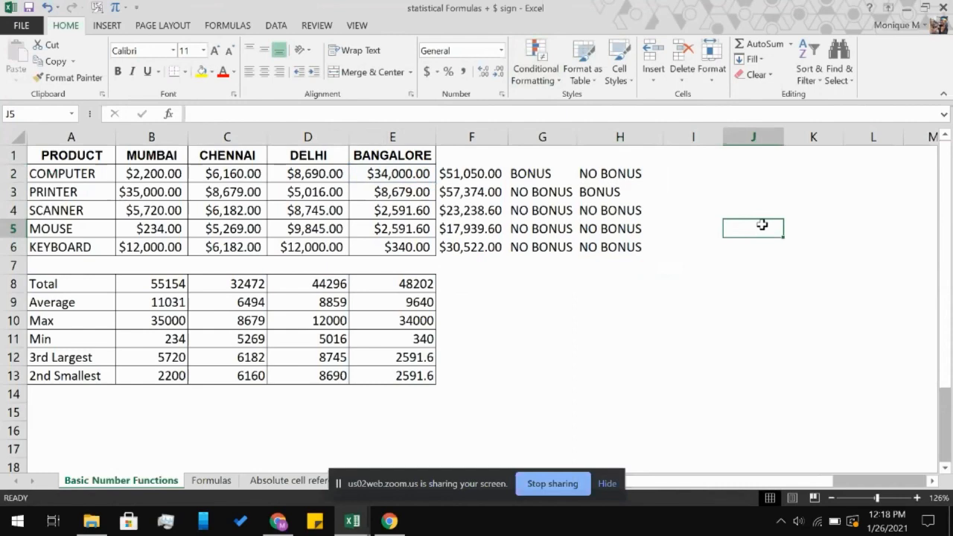
{"action": "left_click", "coordinate": [638, 173]}
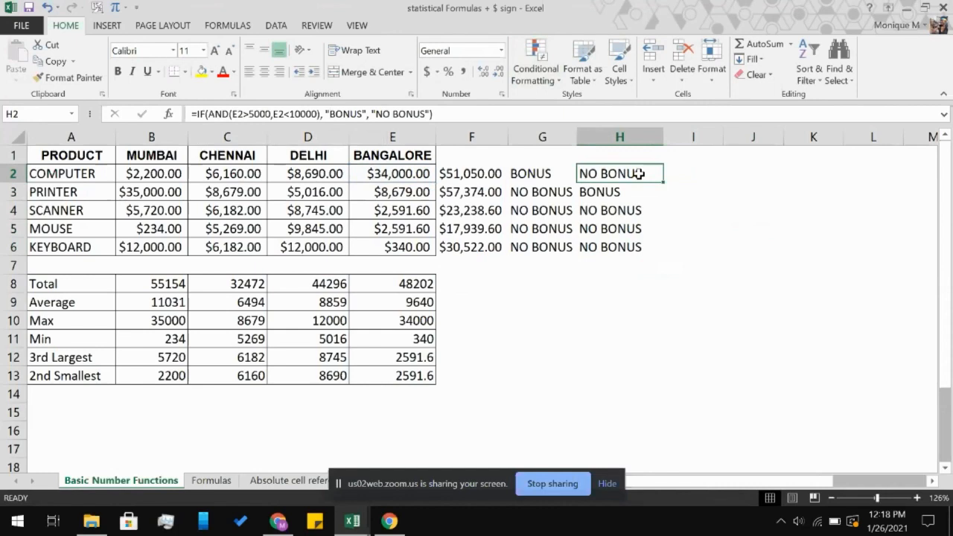
Begin an IF formula in I2 whose logical test is AND(E2<10000,E2>5000) on the computer's Bangalore sales
{"action": "left_click", "coordinate": [691, 175]}
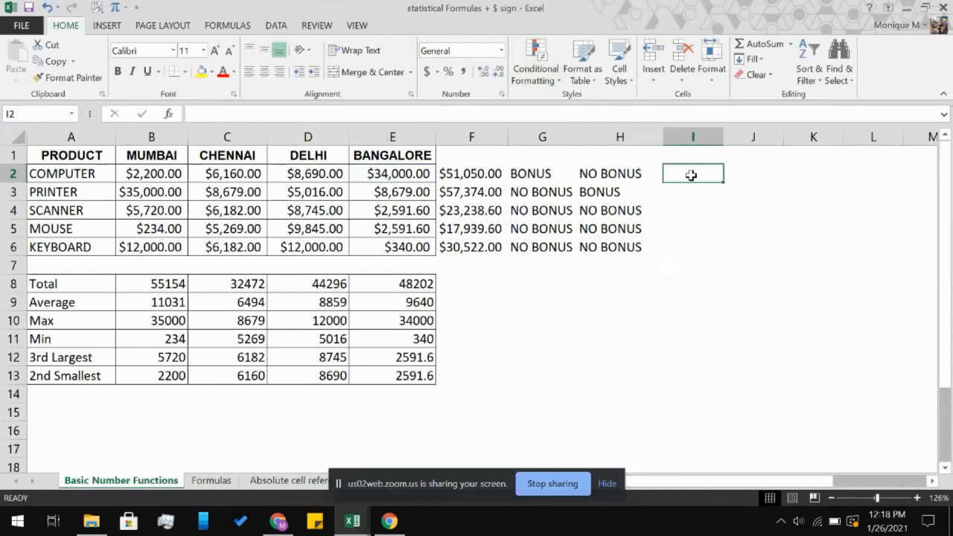
{"action": "left_click", "coordinate": [649, 117]}
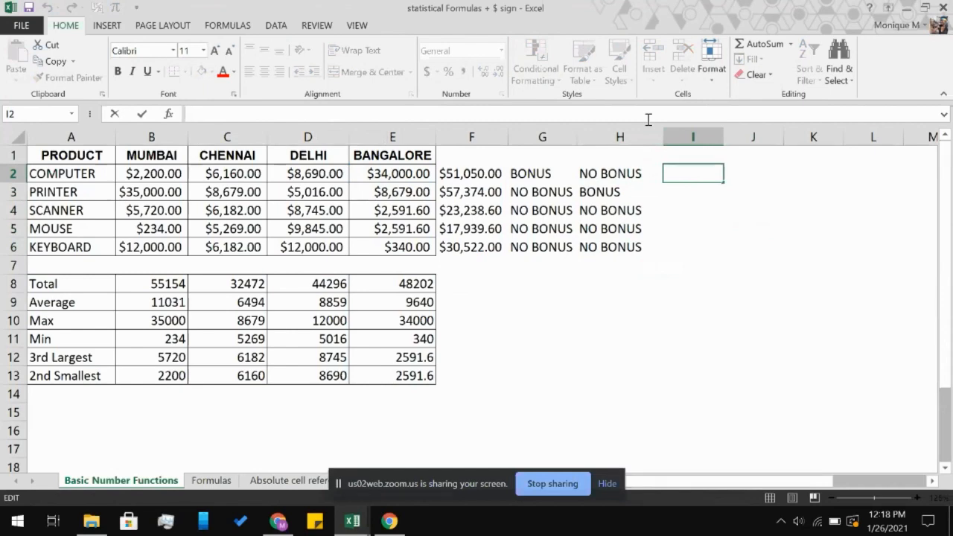
{"action": "type", "text": "=IF"}
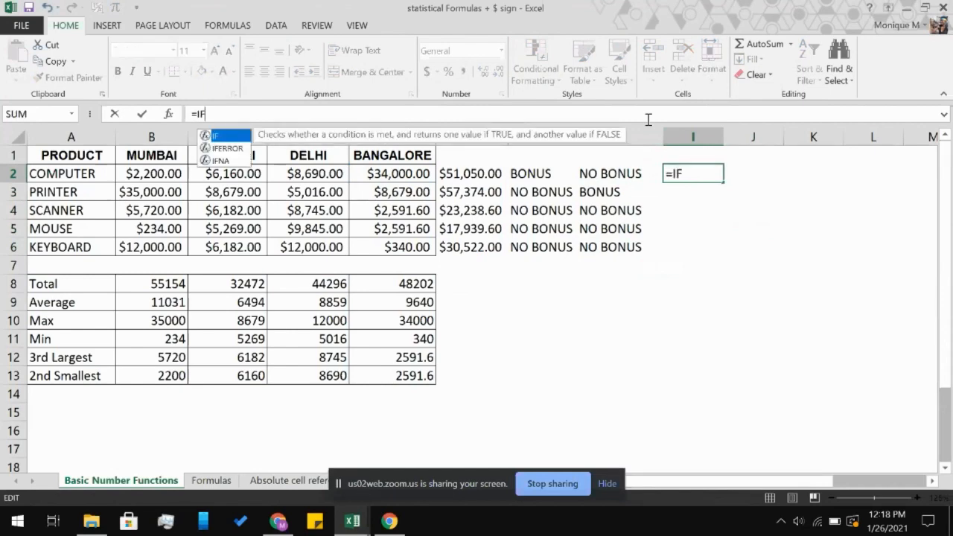
{"action": "type", "text": "("}
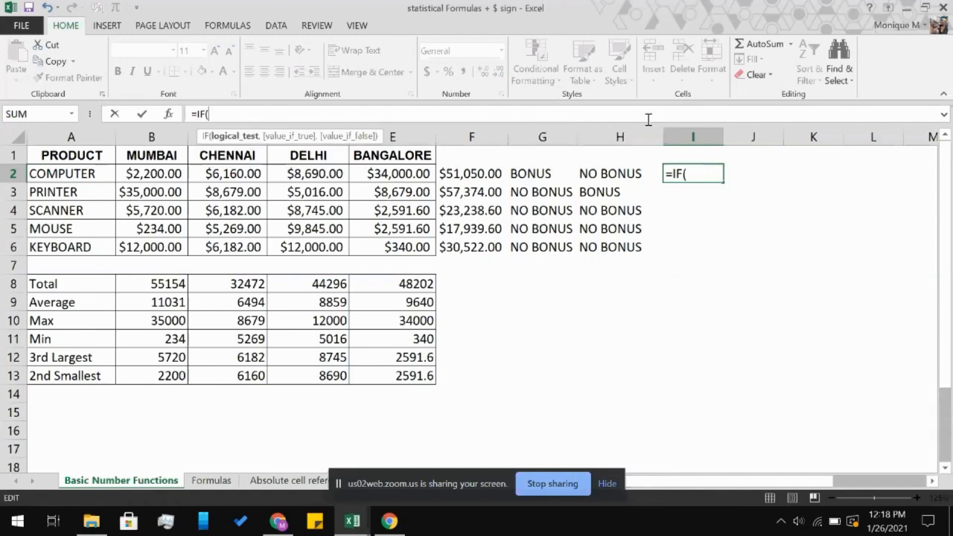
{"action": "type", "text": "AND("}
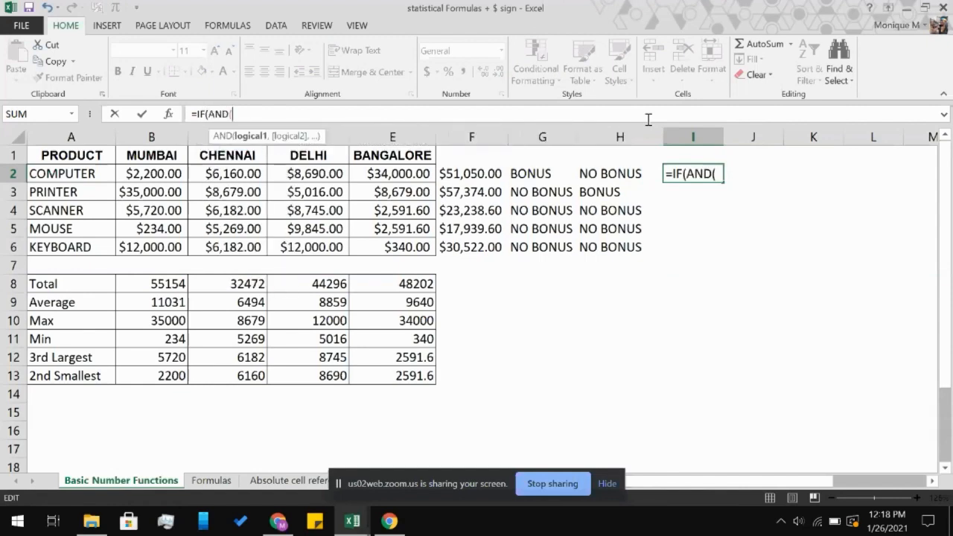
{"action": "left_click", "coordinate": [392, 173]}
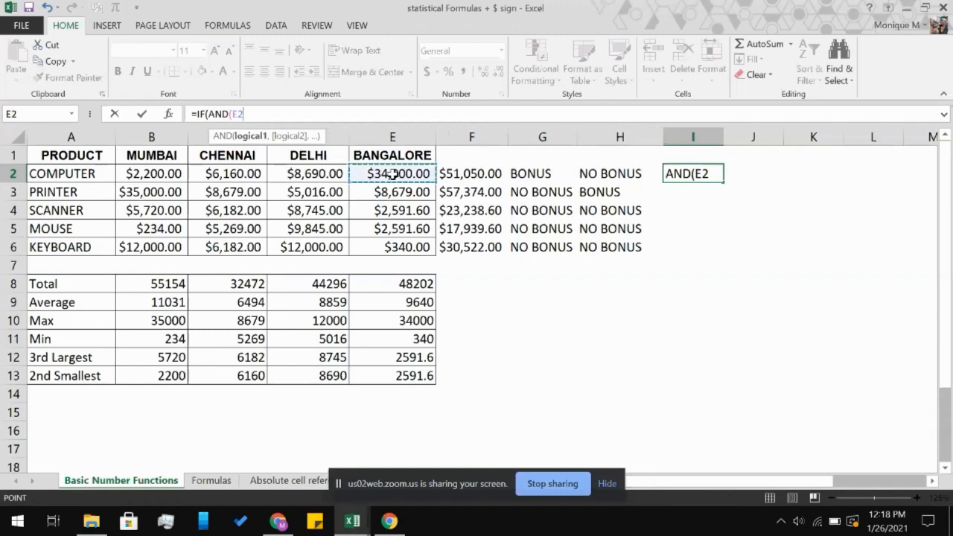
{"action": "type", "text": "<10000"}
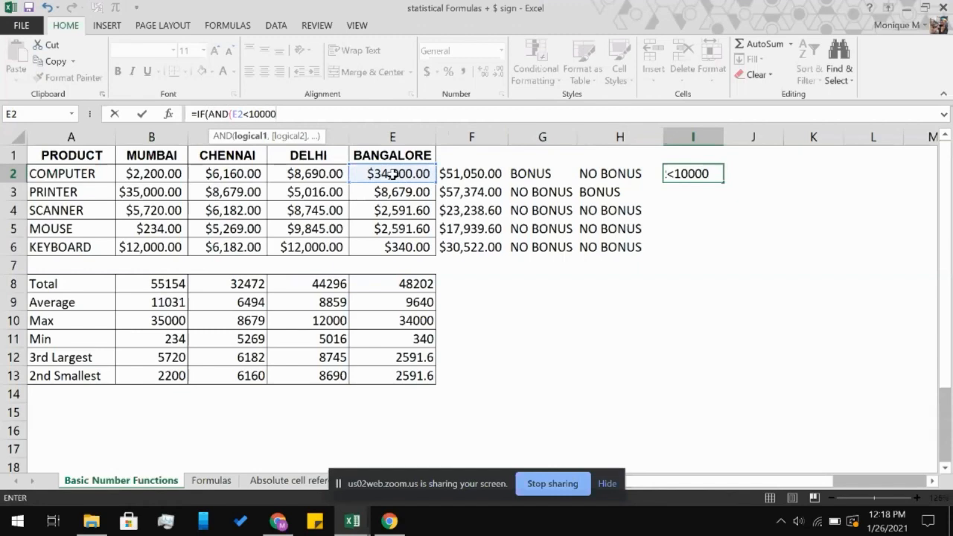
{"action": "type", "text": ","}
{"action": "left_click", "coordinate": [387, 174]}
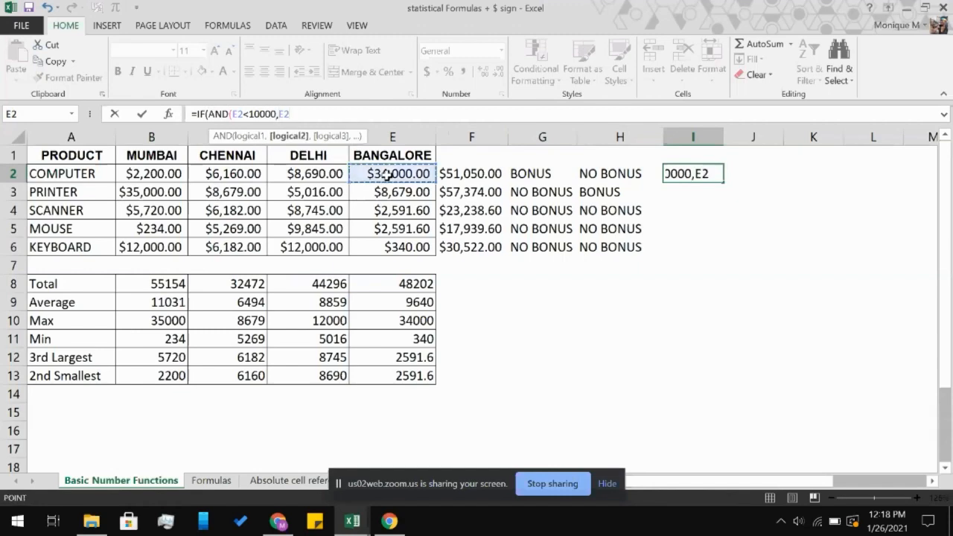
{"action": "type", "text": ">5000"}
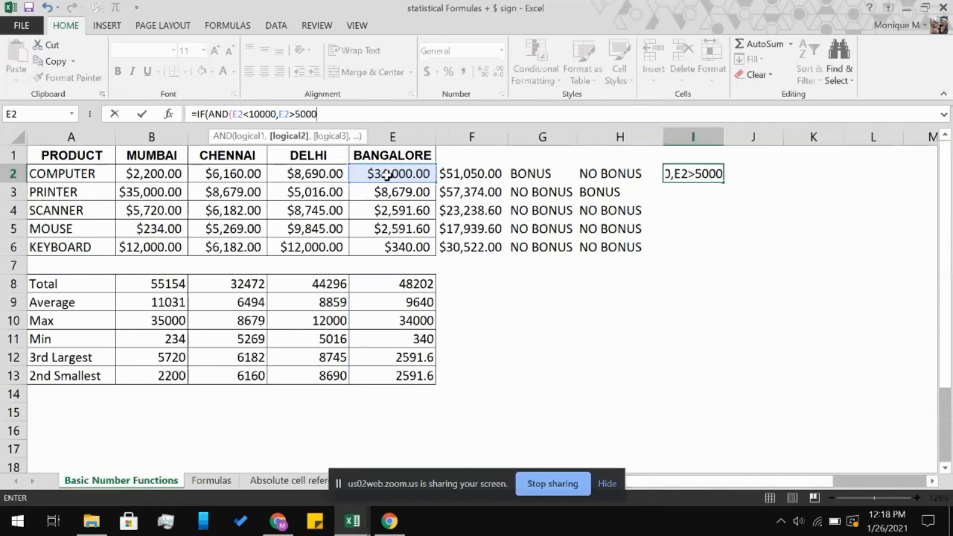
{"action": "type", "text": ")"}
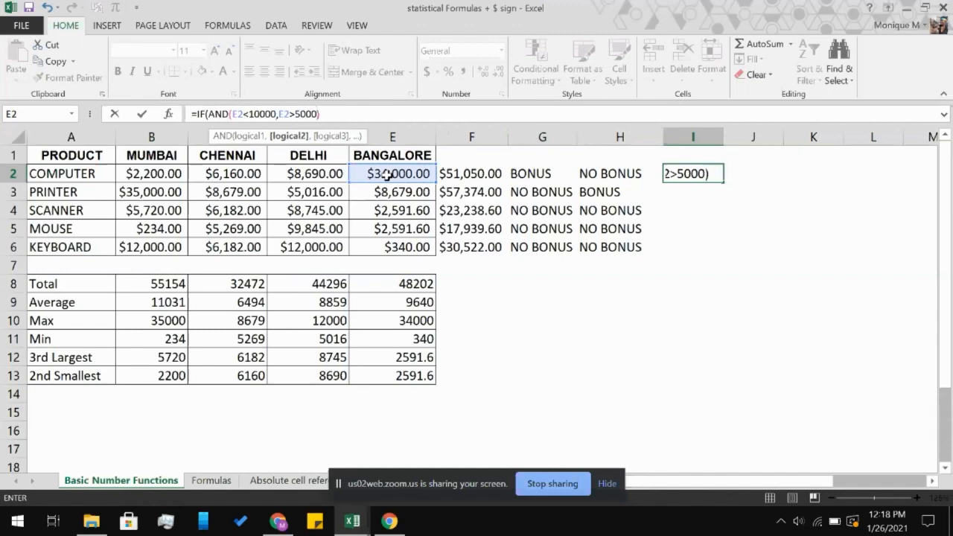
Complete the IF formula in I2 to return "BONUS" when true and "NO BONUS" when false, accepting the bracket correction
{"action": "type", "text": ","}
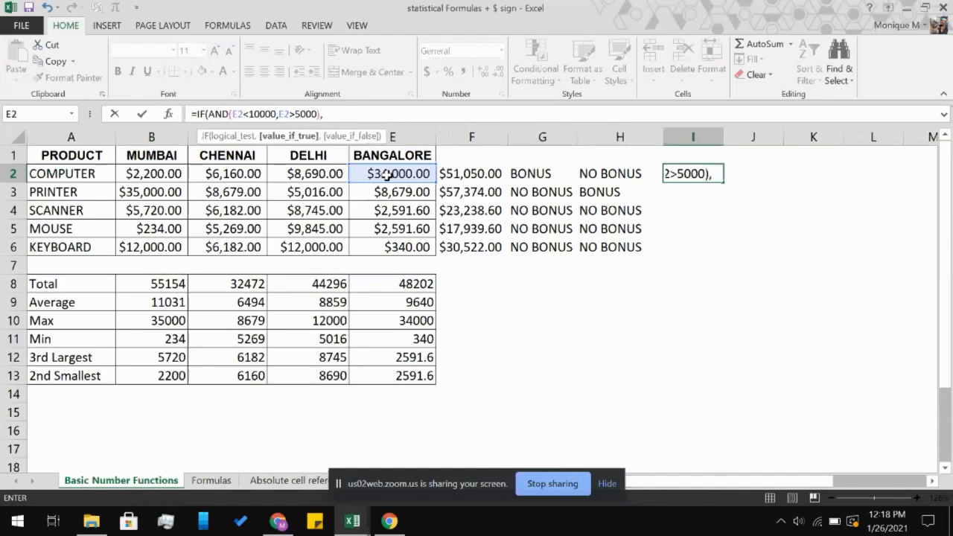
{"action": "type", "text": " \"BO"}
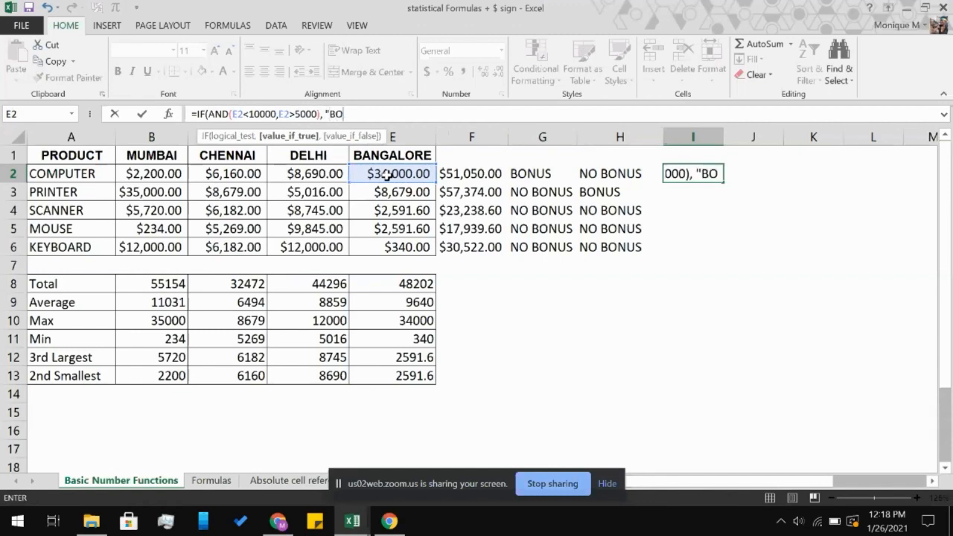
{"action": "type", "text": "NUS\","}
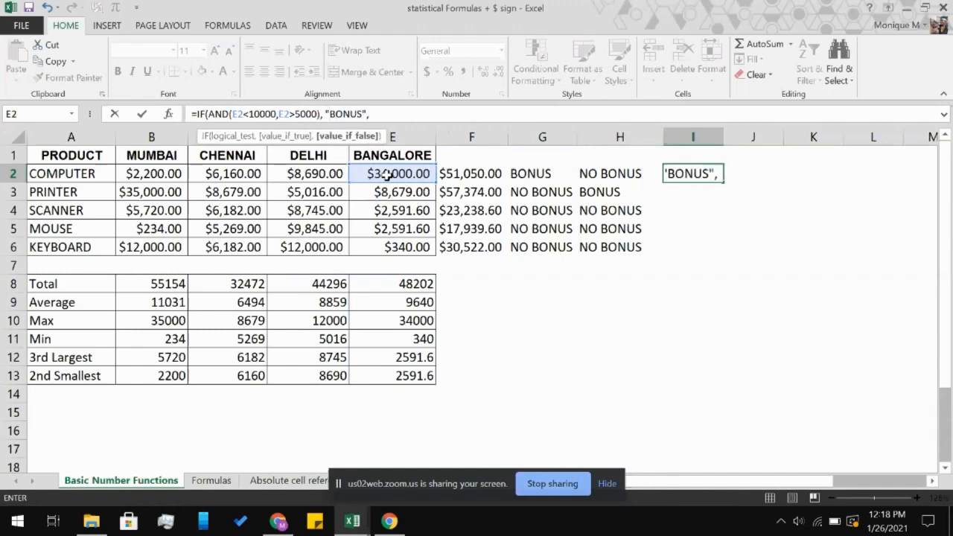
{"action": "type", "text": " n"}
{"action": "key", "text": "BackSpace"}
{"action": "type", "text": "\"NO BONUS\""}
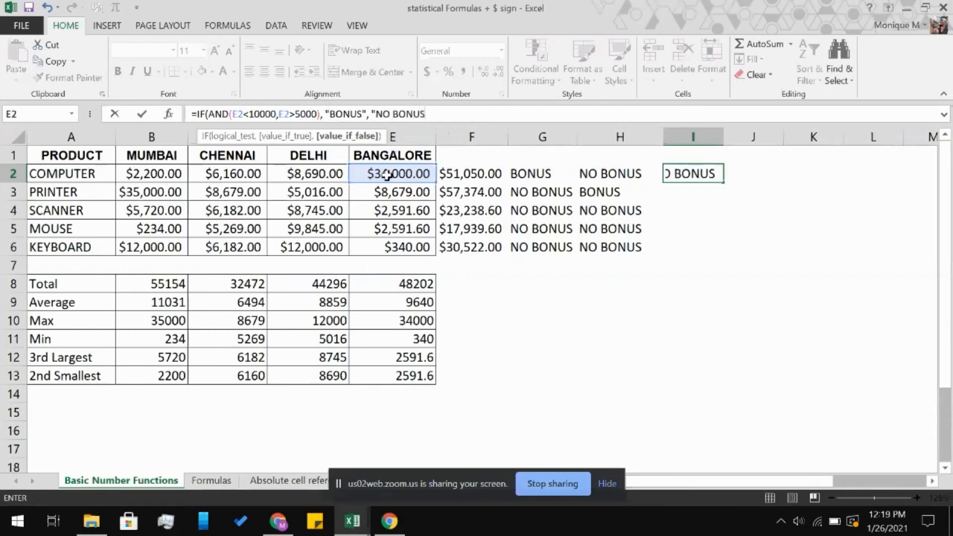
{"action": "key", "text": "Return"}
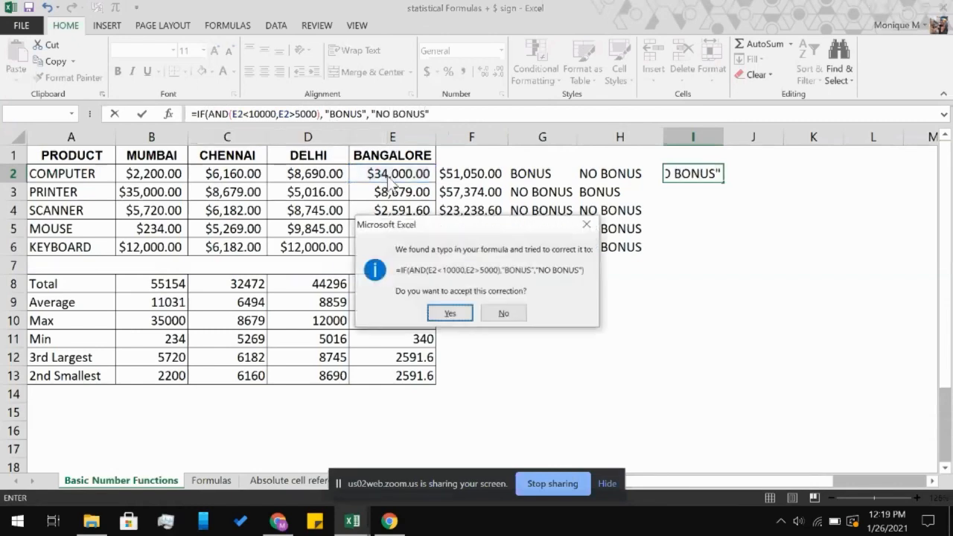
{"action": "left_click", "coordinate": [466, 315]}
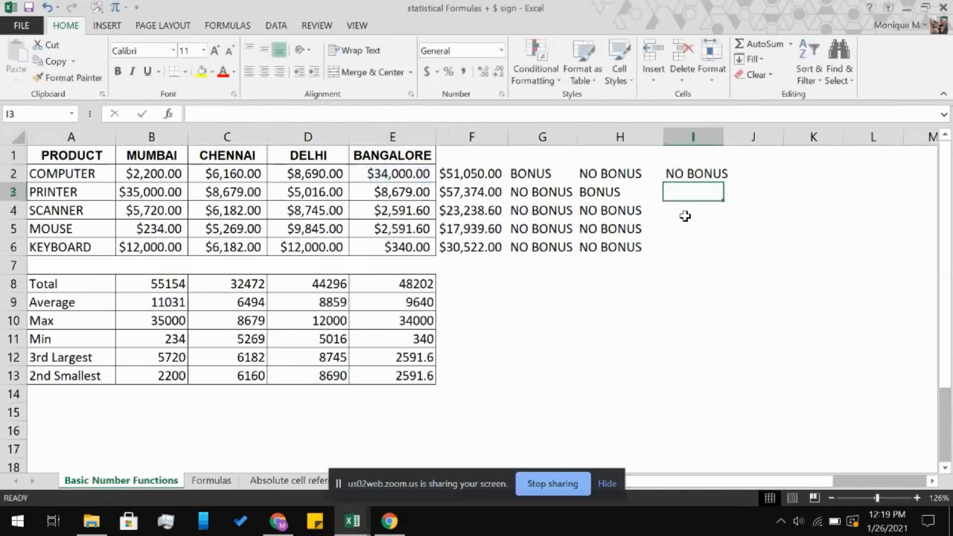
Fill the IF and AND formula from I2 down to I6 for the remaining products
{"action": "left_click", "coordinate": [682, 177]}
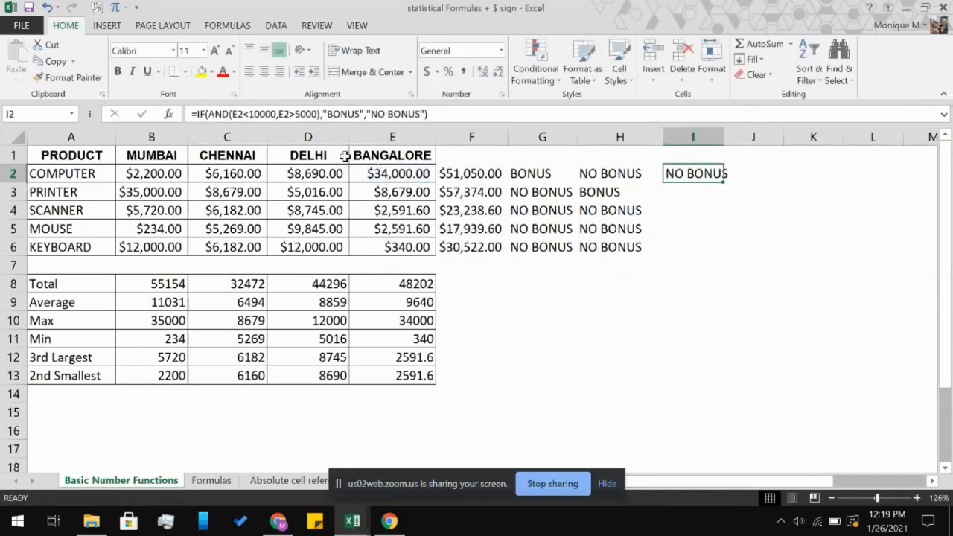
{"action": "left_click", "coordinate": [683, 253], "text": "shift"}
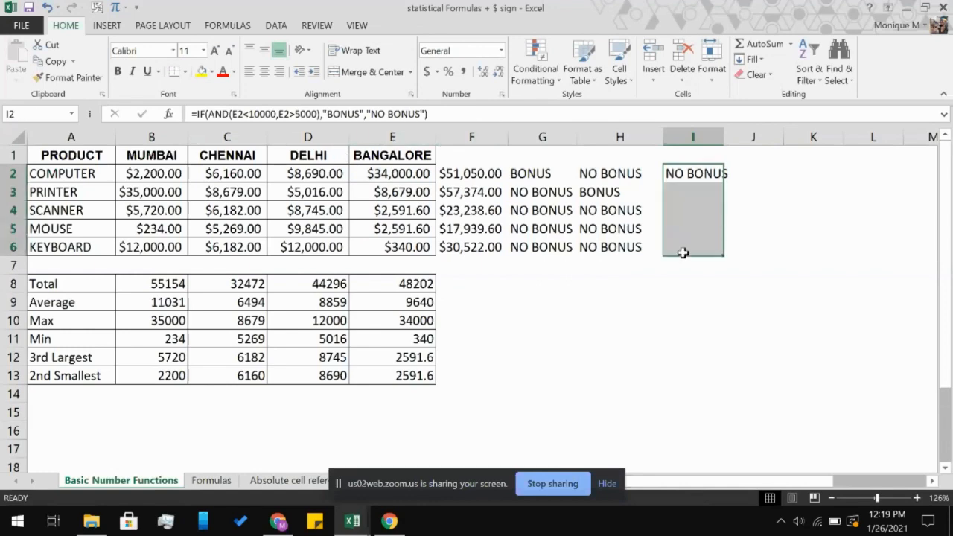
{"action": "key", "text": "ctrl+d"}
{"action": "left_click", "coordinate": [674, 303]}
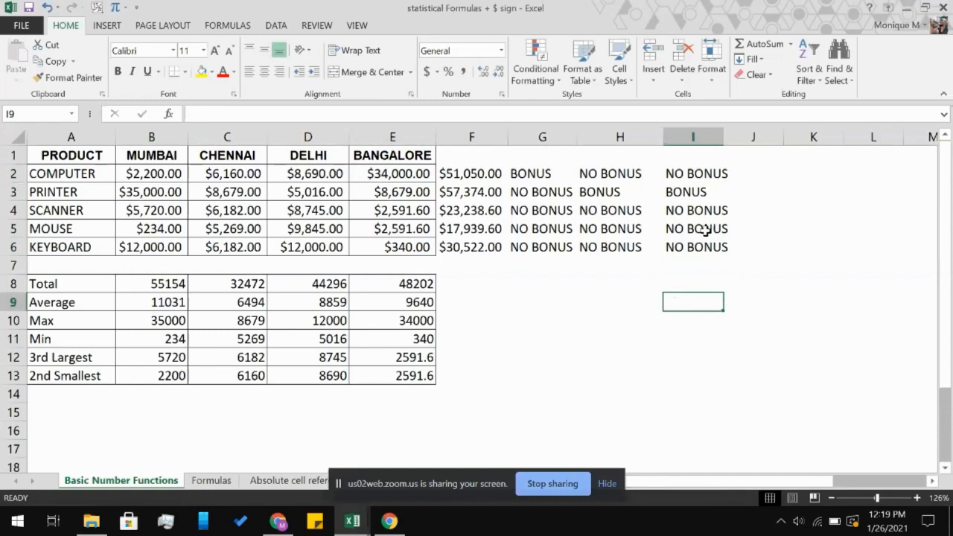
Change the upper-limit condition in the I2 formula to E2<=10000 so that exactly 10000 is included
{"action": "left_click", "coordinate": [721, 173]}
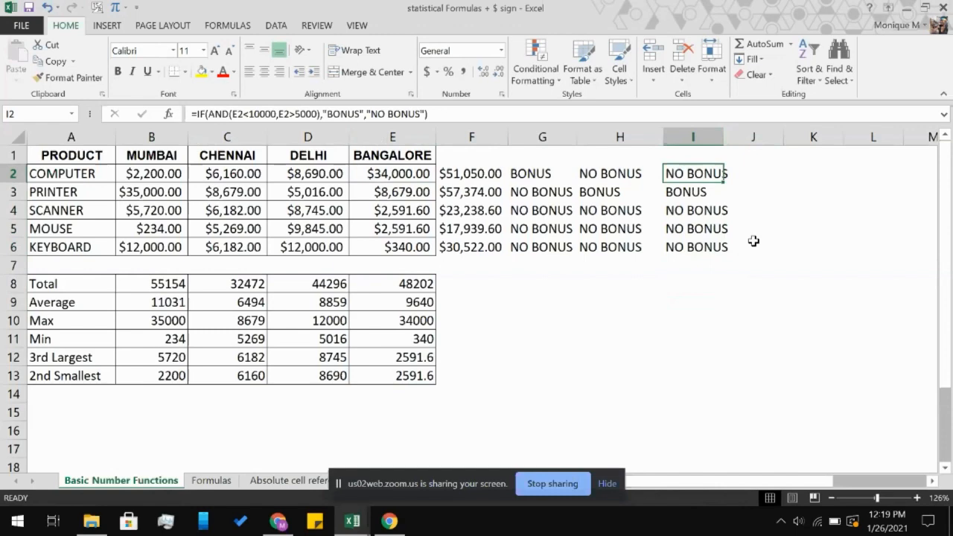
{"action": "key", "text": "Left"}
{"action": "key", "text": "Right"}
{"action": "left_click", "coordinate": [241, 113]}
{"action": "left_click", "coordinate": [290, 113]}
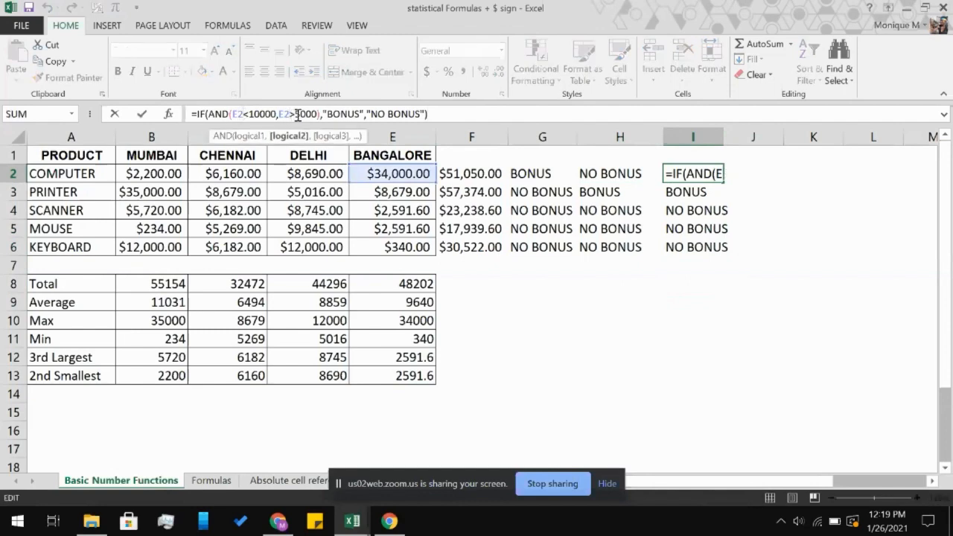
{"action": "left_click", "coordinate": [250, 114]}
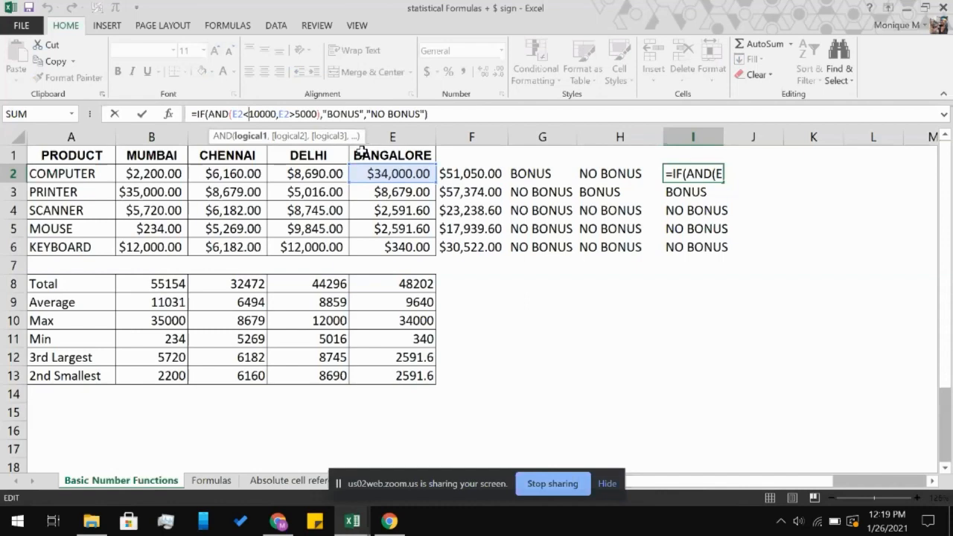
{"action": "left_click", "coordinate": [756, 177]}
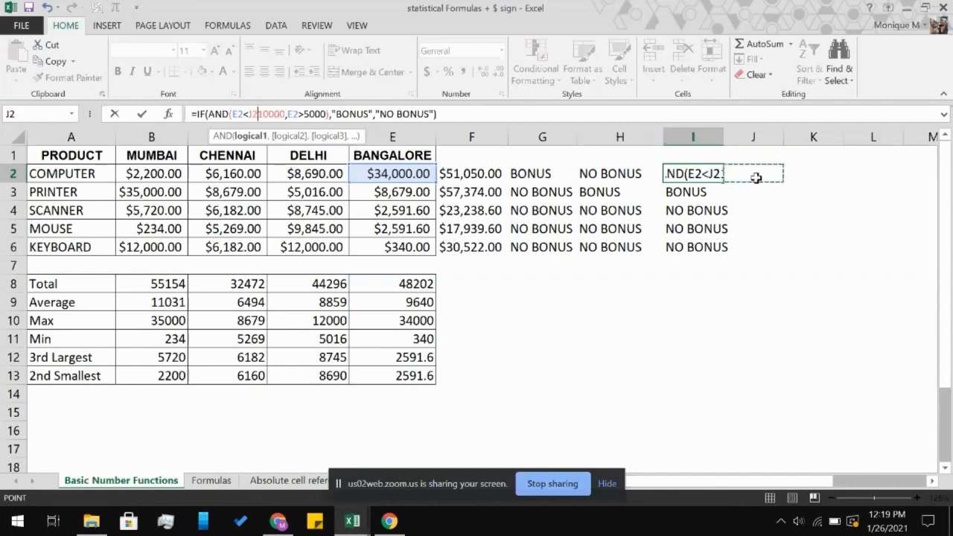
{"action": "key", "text": "BackSpace"}
{"action": "key", "text": "BackSpace"}
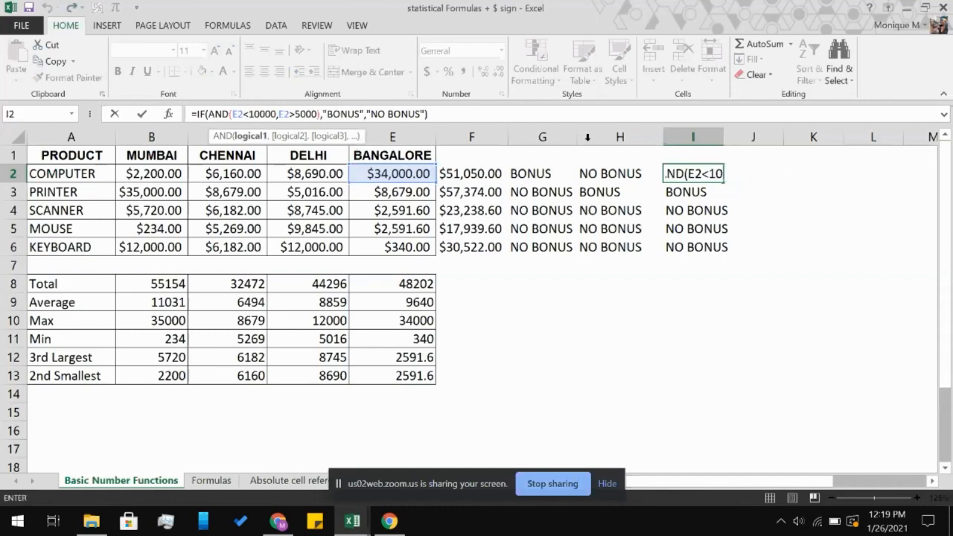
{"action": "type", "text": "="}
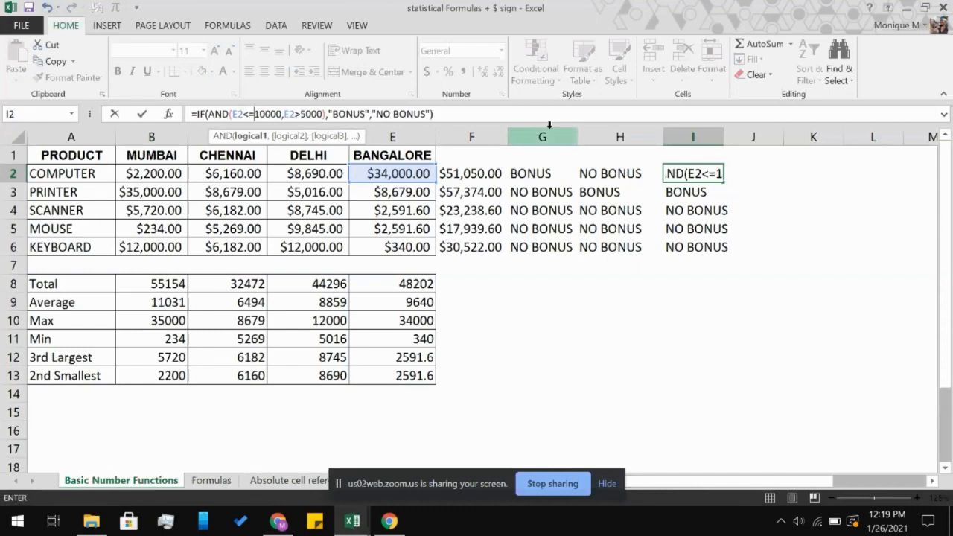
{"action": "key", "text": "Right"}
{"action": "key", "text": "Right"}
{"action": "key", "text": "BackSpace"}
{"action": "key", "text": "BackSpace"}
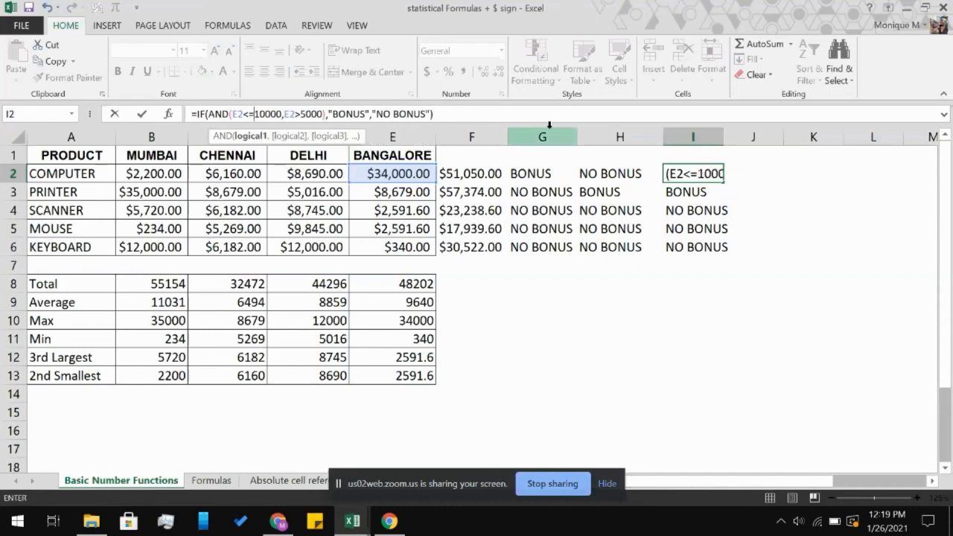
{"action": "key", "text": "Return"}
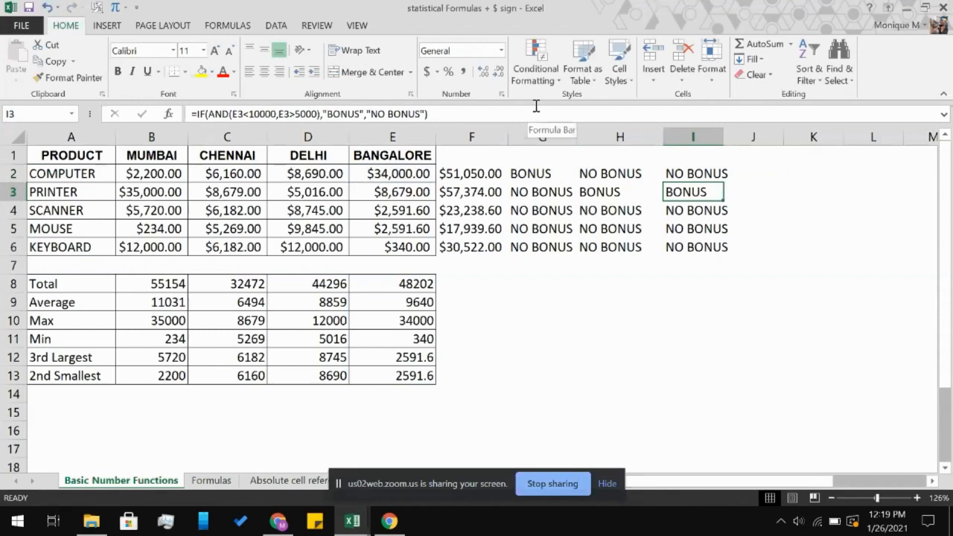
Change the lower-limit condition in the I2 formula to E2>=5000 so that exactly 5000 is included
{"action": "left_click", "coordinate": [672, 174]}
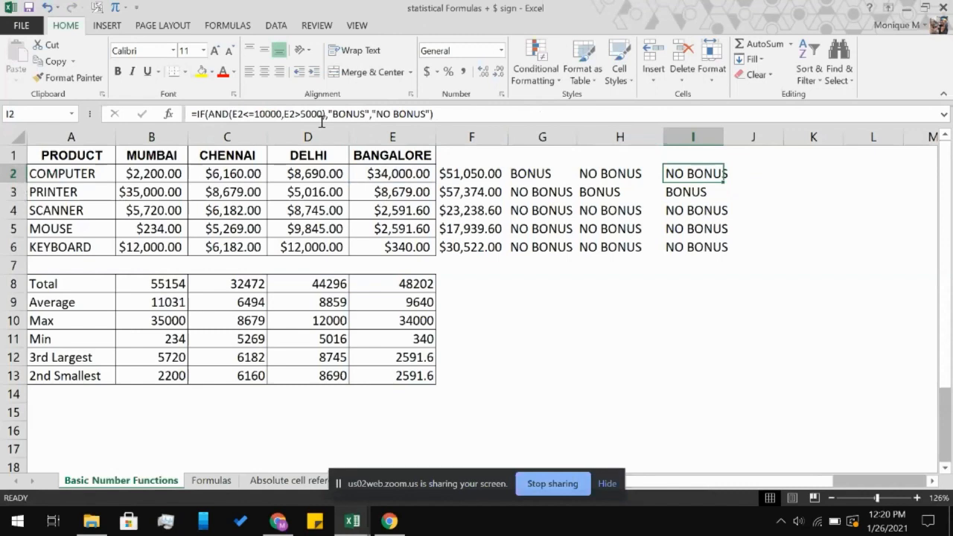
{"action": "left_click", "coordinate": [304, 113]}
{"action": "type", "text": "="}
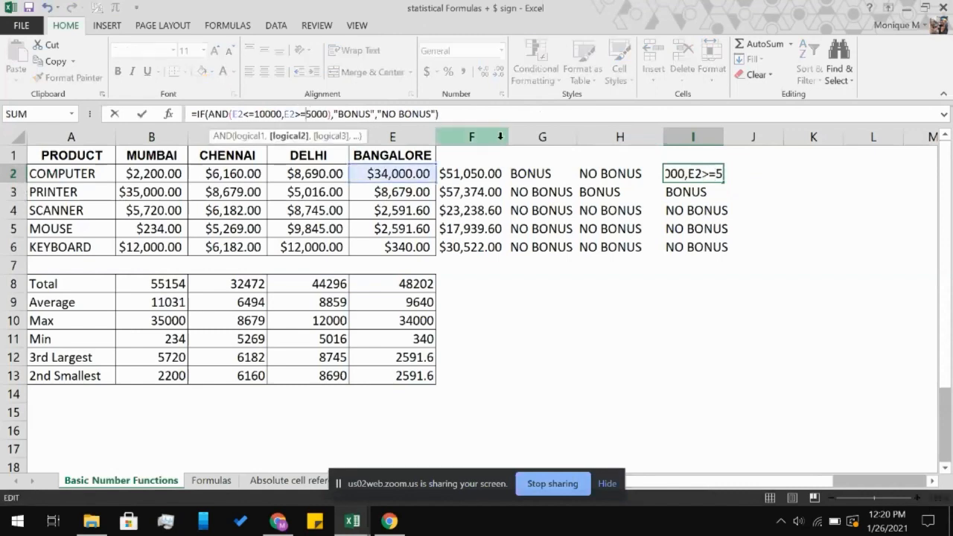
{"action": "key", "text": "Return"}
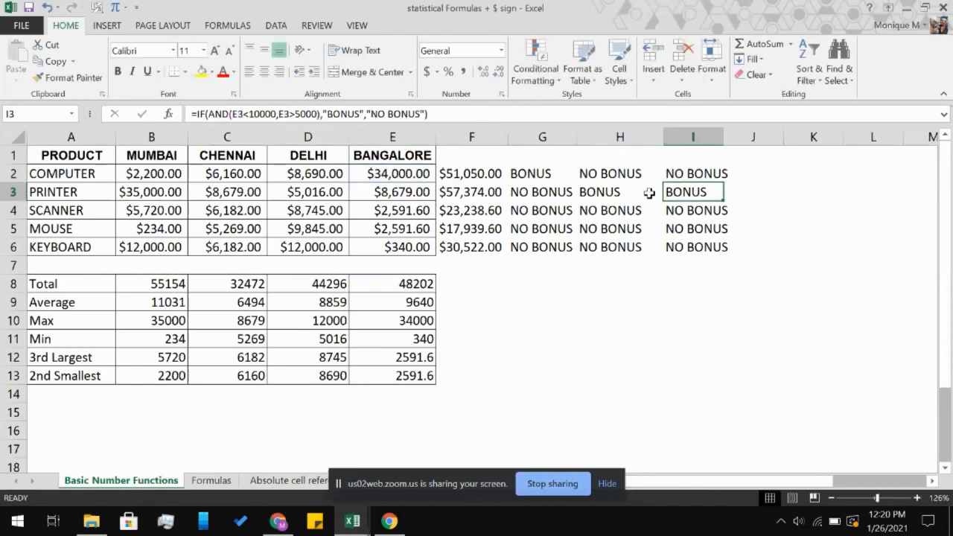
Fill the formula with the inclusive limits from I2 down to I6 and check the copy in I3
{"action": "left_click", "coordinate": [716, 173]}
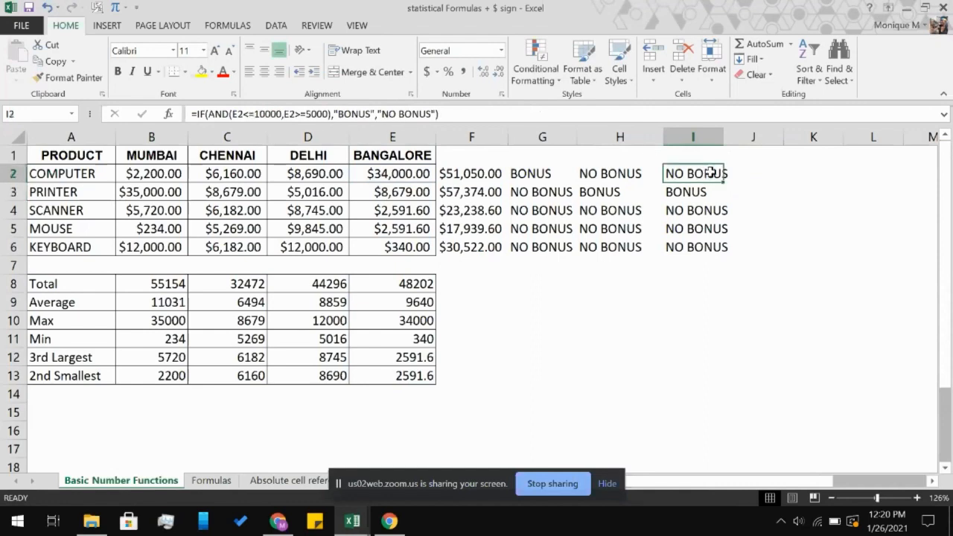
{"action": "left_click_drag", "start_coordinate": [721, 234], "coordinate": [717, 244]}
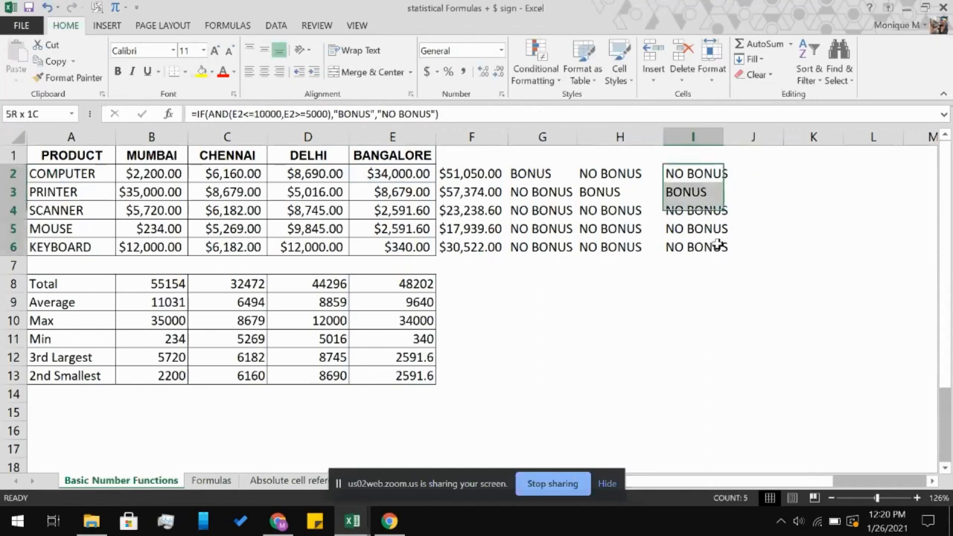
{"action": "left_click", "coordinate": [788, 242]}
{"action": "left_click", "coordinate": [678, 190]}
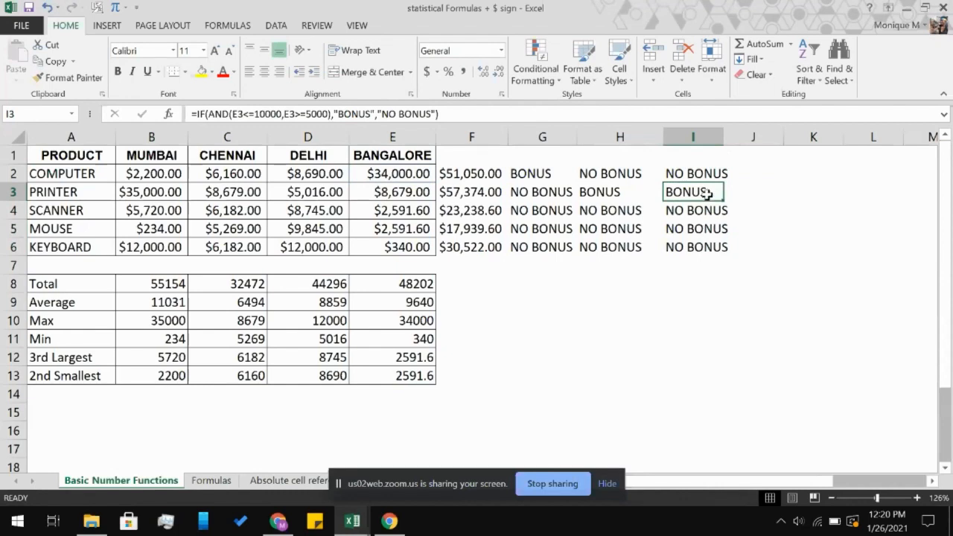
{"action": "left_click", "coordinate": [775, 230]}
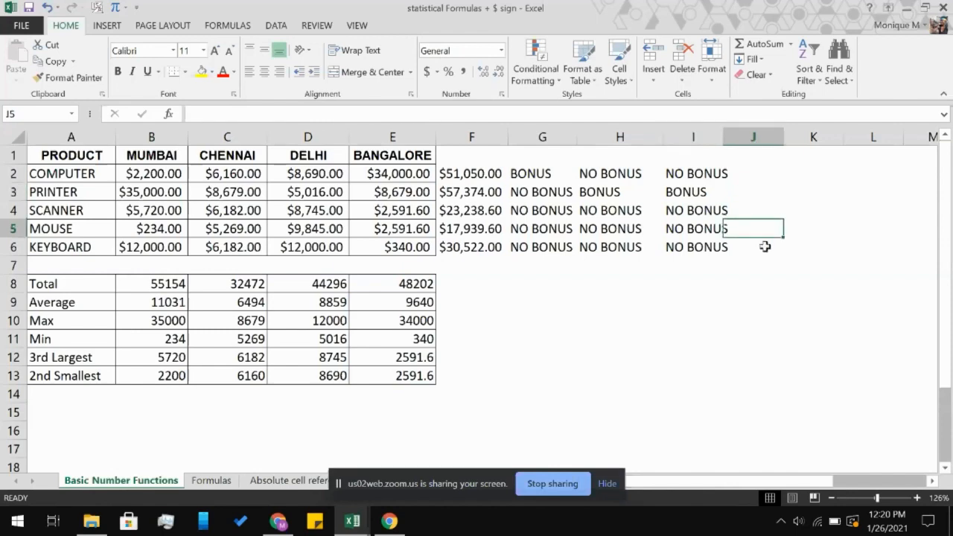
{"action": "left_click", "coordinate": [764, 246]}
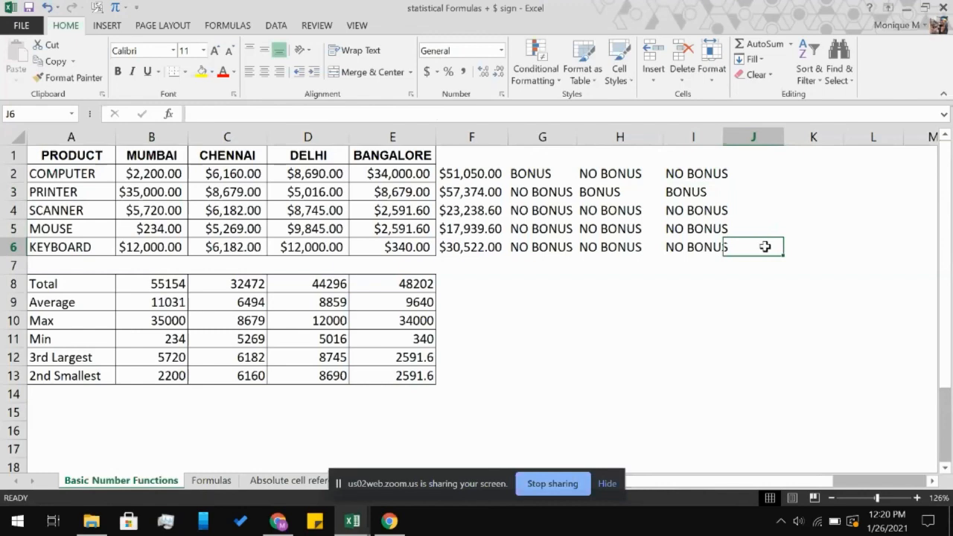
{"action": "left_click", "coordinate": [808, 160]}
{"action": "left_click", "coordinate": [805, 177]}
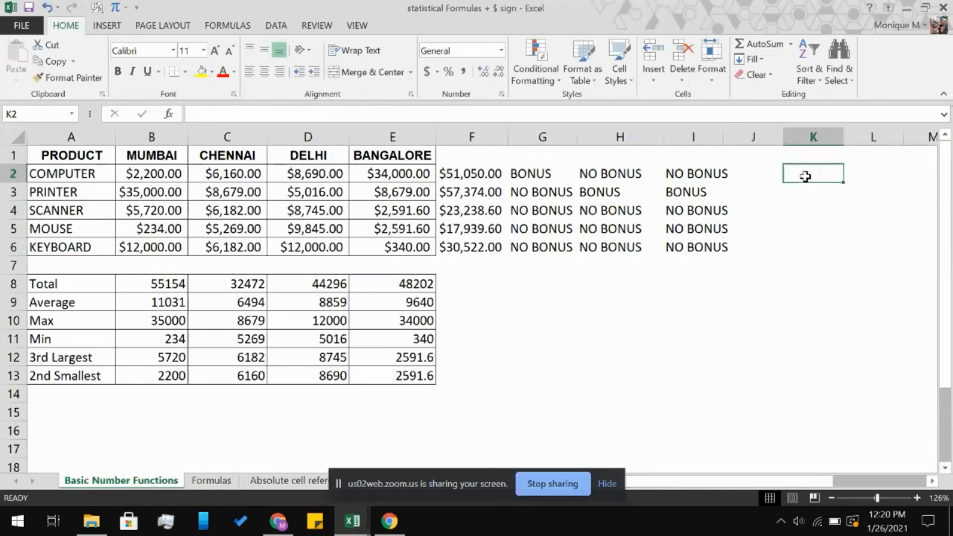
{"action": "left_click", "coordinate": [796, 248], "text": "shift"}
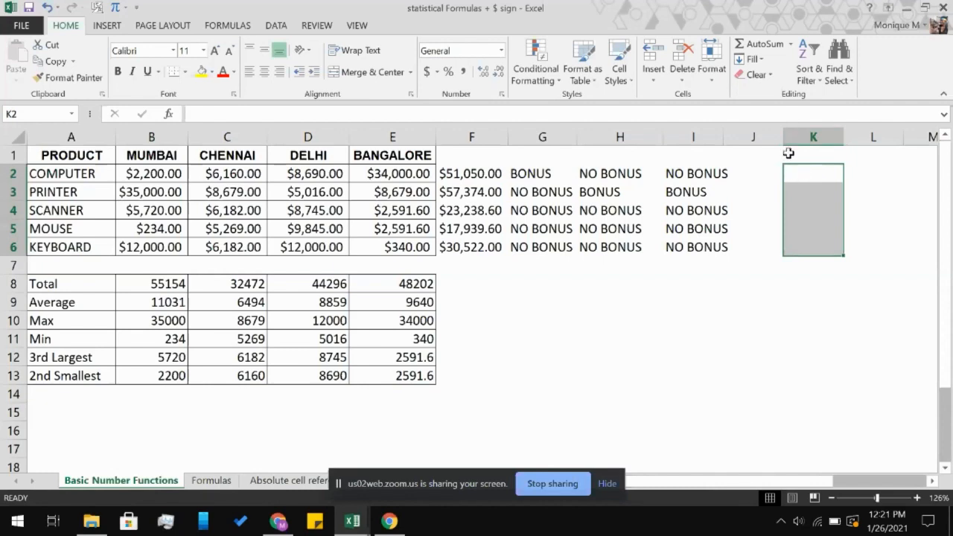
{"action": "left_click", "coordinate": [778, 116]}
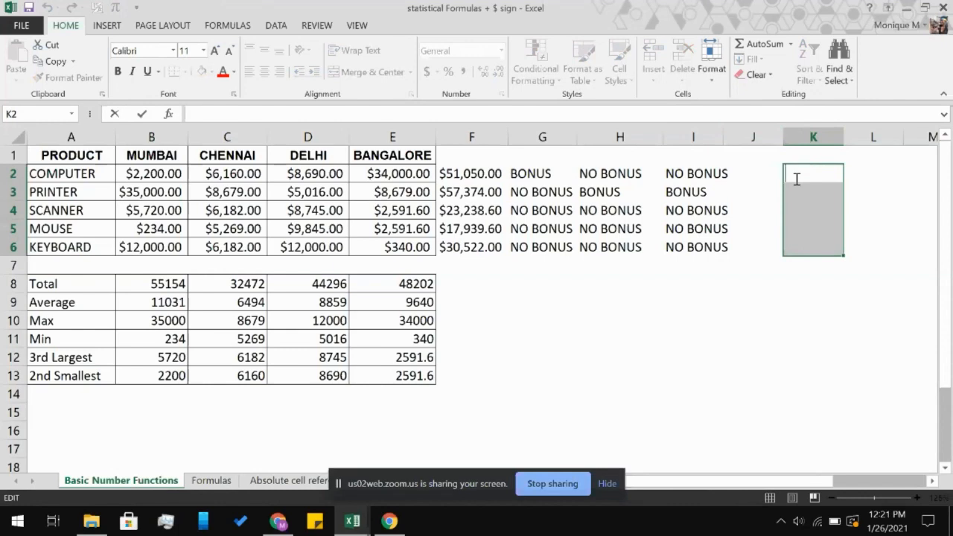
Open the data validation settings for cells K2 to K6
{"action": "left_click", "coordinate": [272, 26]}
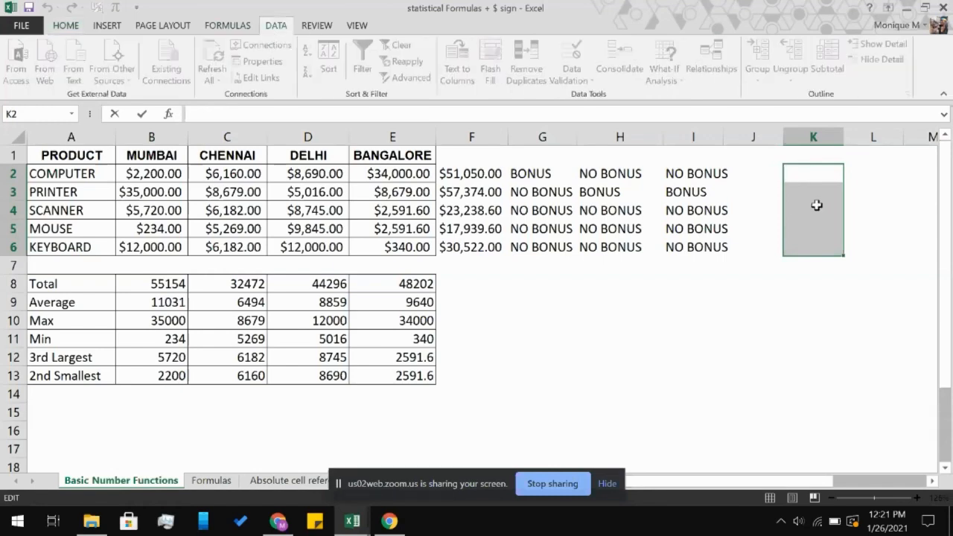
{"action": "left_click", "coordinate": [823, 206]}
{"action": "left_click", "coordinate": [815, 173]}
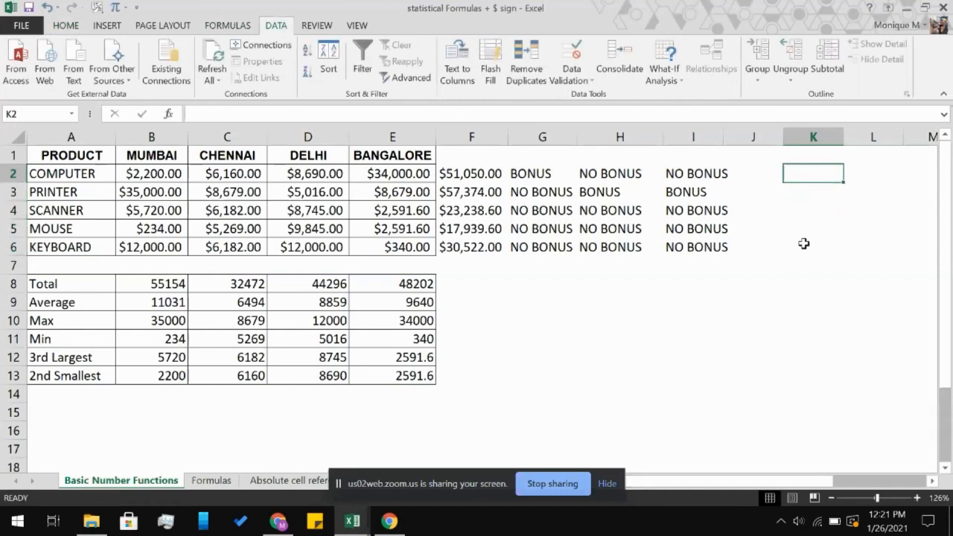
{"action": "left_click", "coordinate": [803, 243], "text": "shift"}
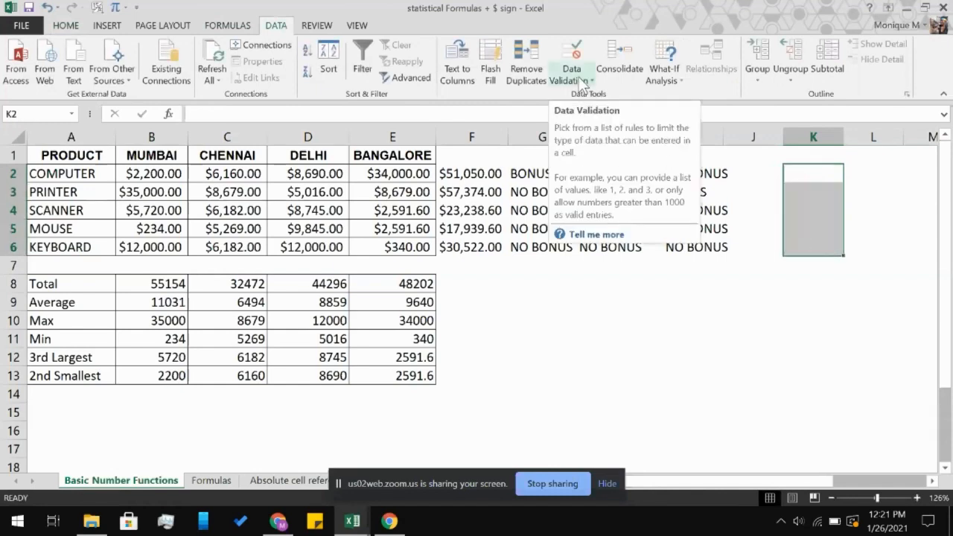
{"action": "left_click", "coordinate": [582, 79]}
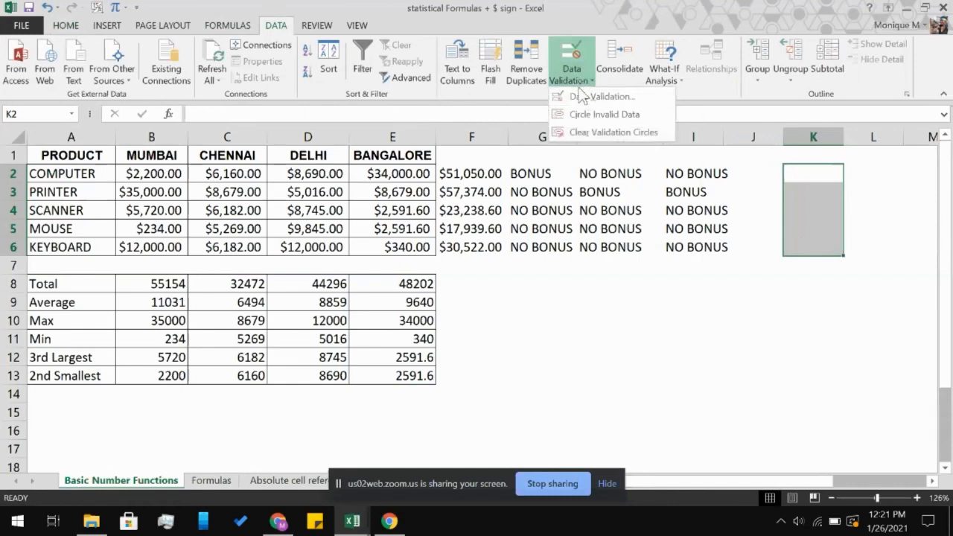
{"action": "left_click", "coordinate": [577, 93]}
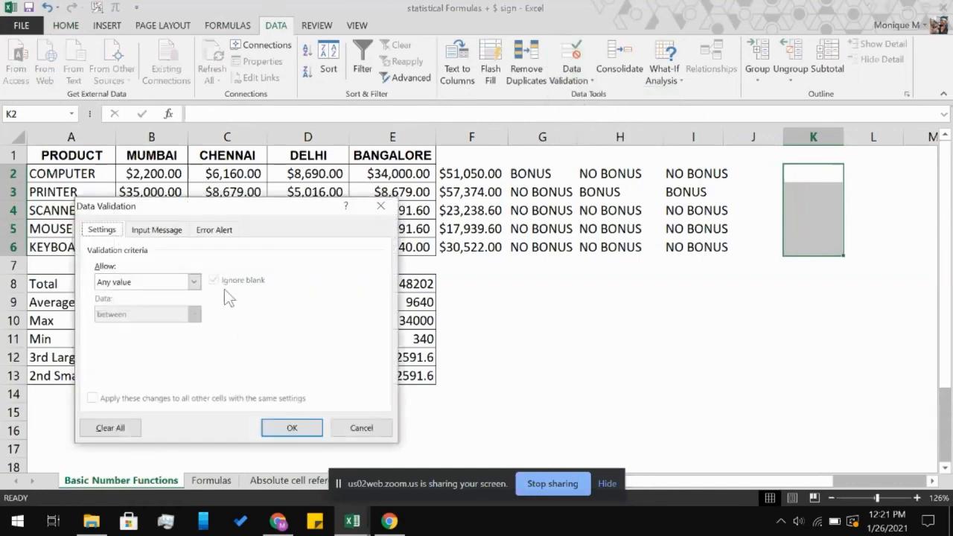
Restrict the selected cells to whole numbers greater than 1000 and apply the validation rule
{"action": "left_click", "coordinate": [187, 283]}
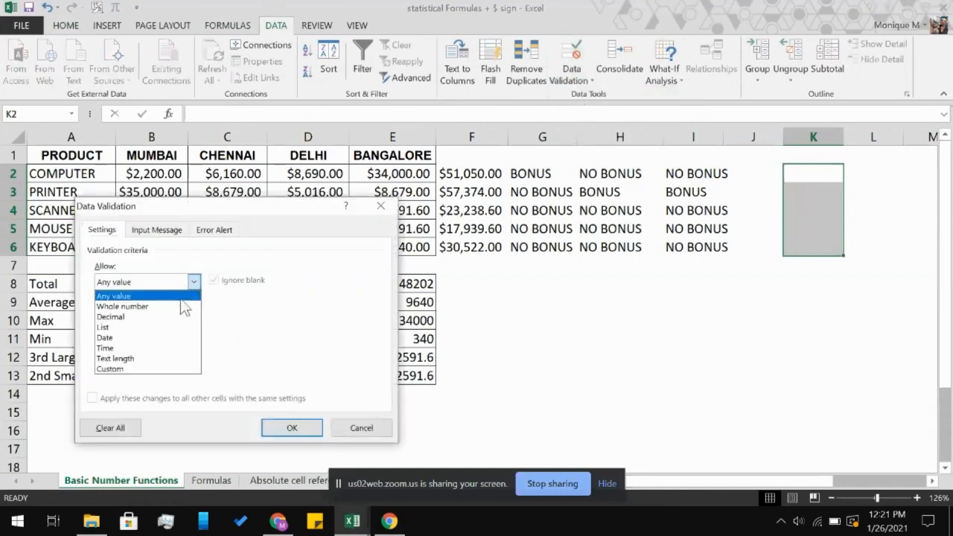
{"action": "left_click", "coordinate": [177, 310]}
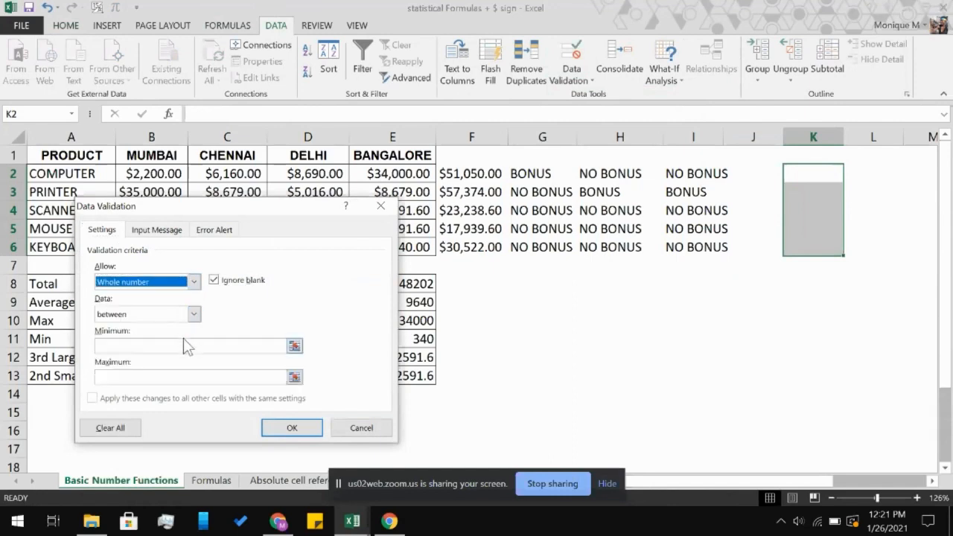
{"action": "left_click", "coordinate": [184, 345]}
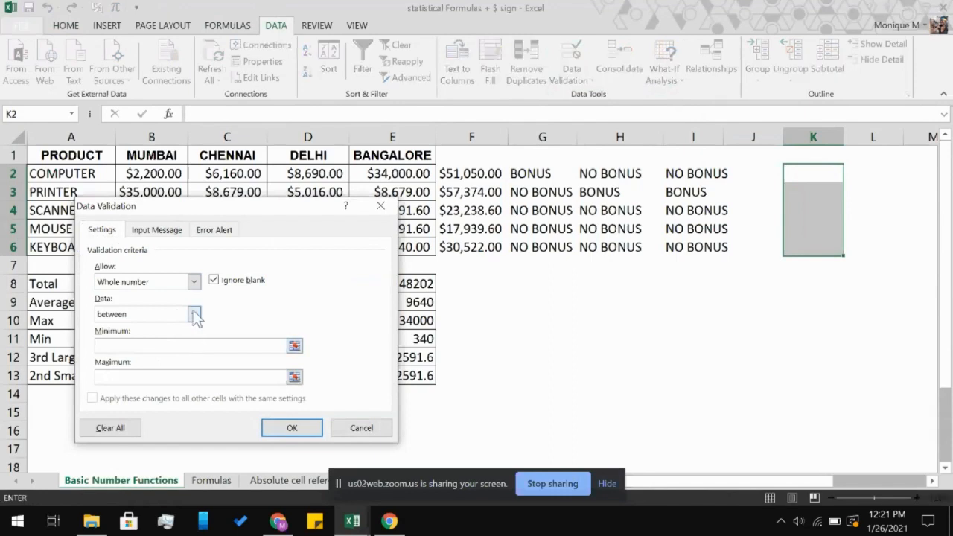
{"action": "left_click", "coordinate": [194, 316]}
{"action": "left_click", "coordinate": [160, 371]}
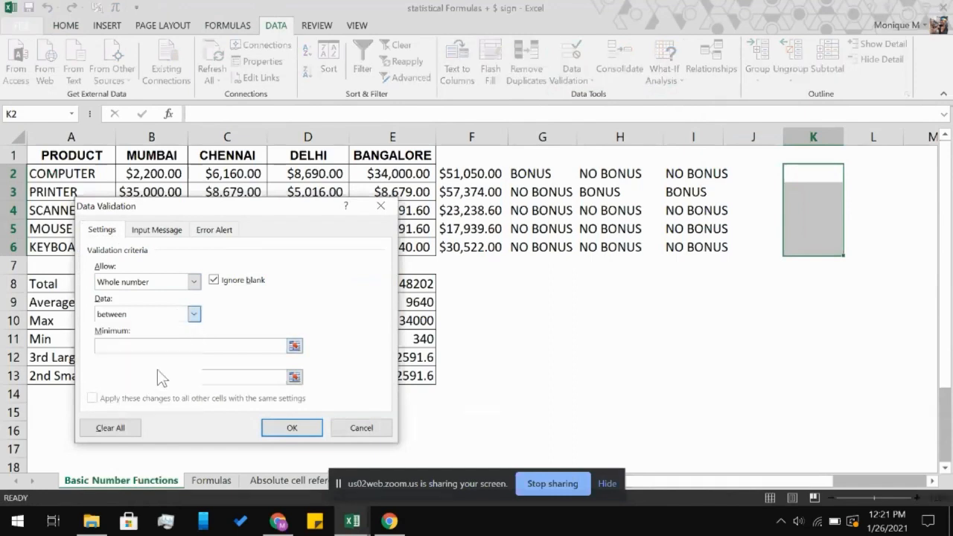
{"action": "left_click", "coordinate": [165, 351]}
{"action": "type", "text": "1000"}
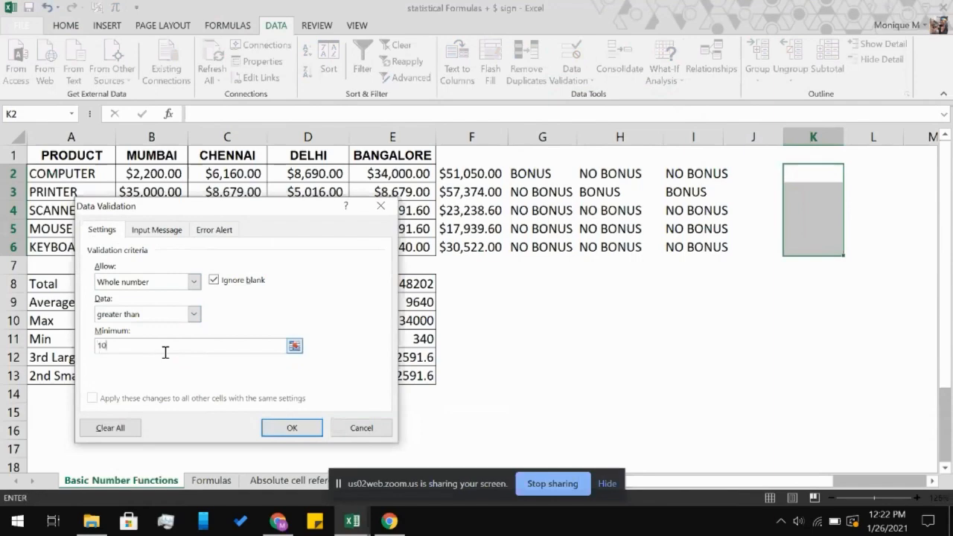
{"action": "left_click", "coordinate": [286, 422]}
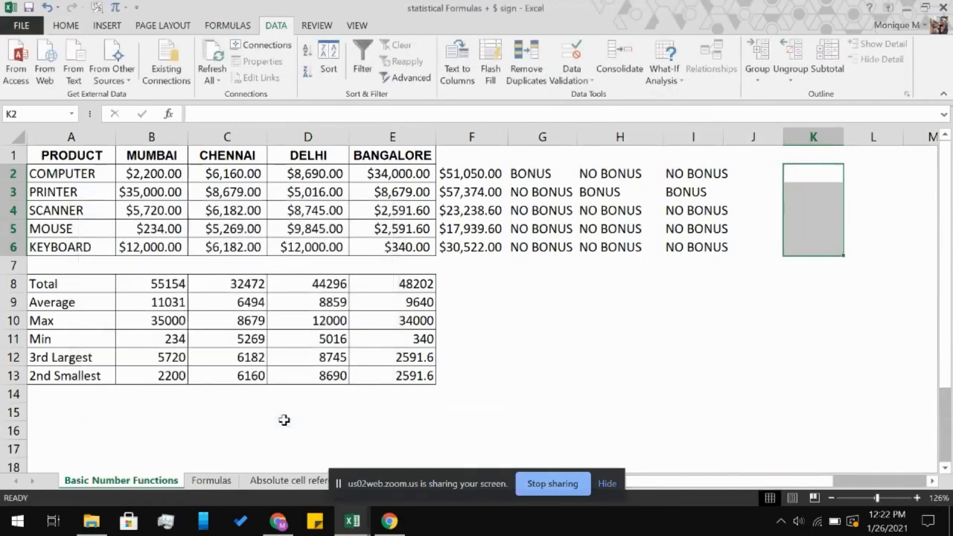
Test the validation rule in K2 by trying 1000, and enter 1001 there instead
{"action": "left_click", "coordinate": [813, 180]}
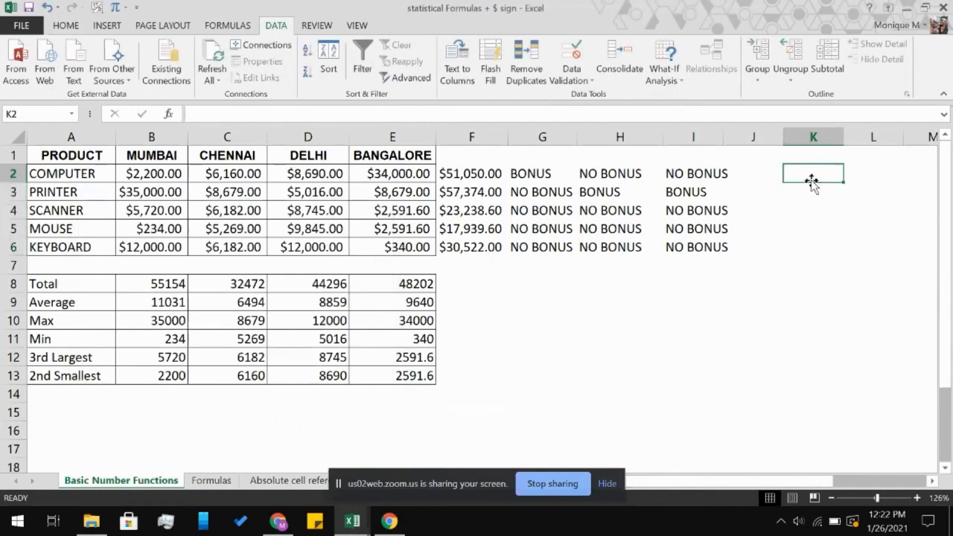
{"action": "type", "text": "1"}
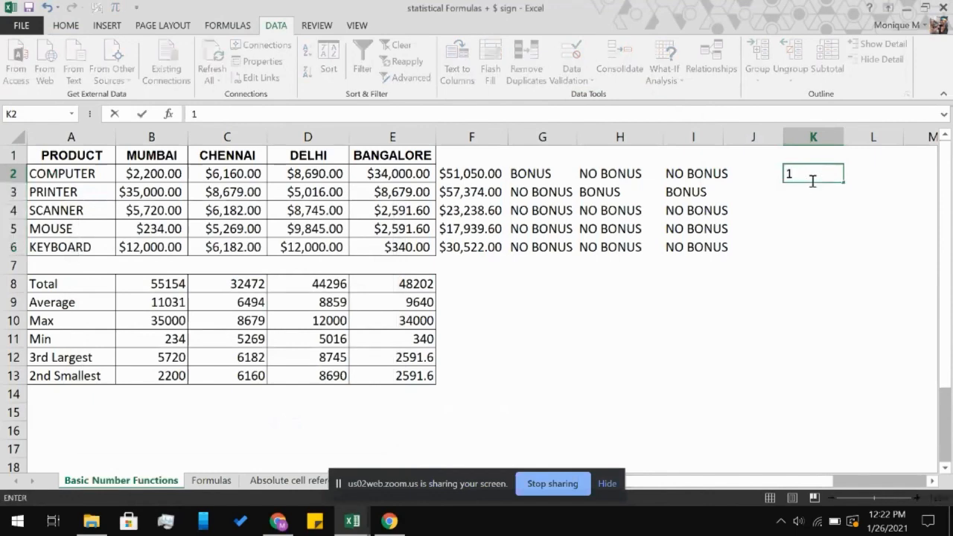
{"action": "type", "text": "000"}
{"action": "key", "text": "Return"}
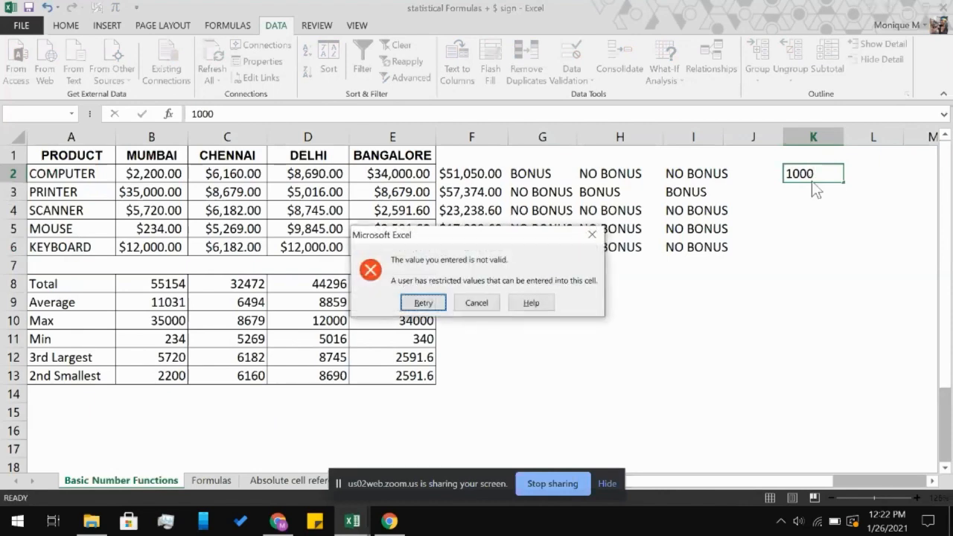
{"action": "left_click", "coordinate": [596, 238]}
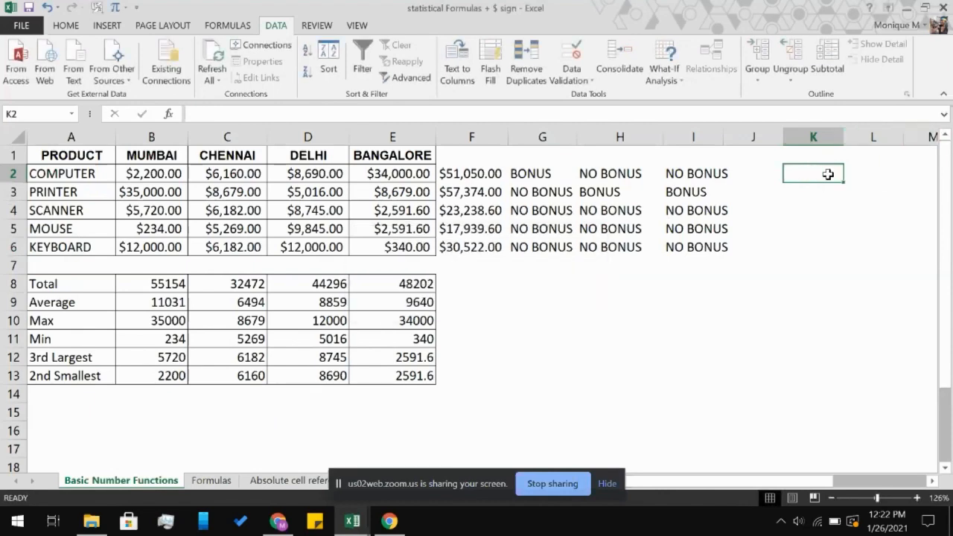
{"action": "type", "text": "1001"}
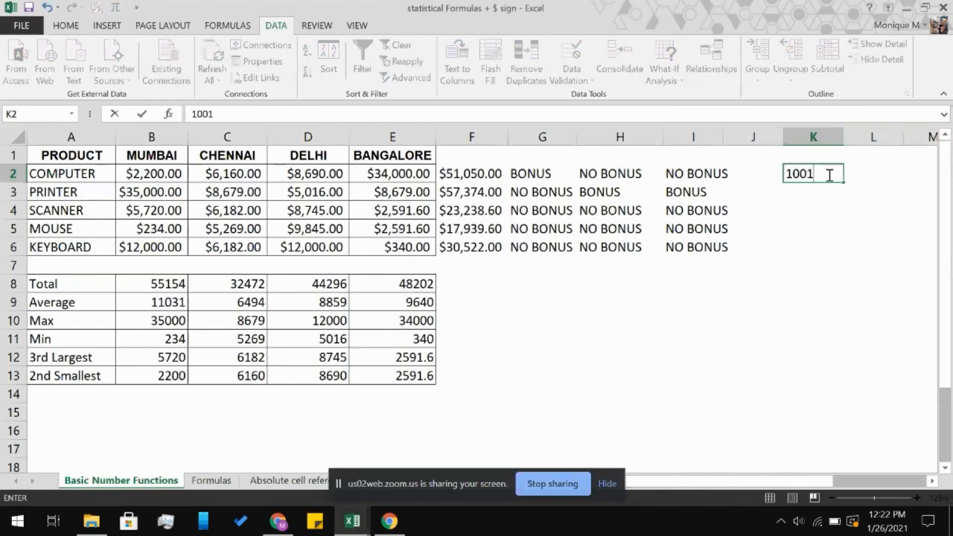
{"action": "key", "text": "Return"}
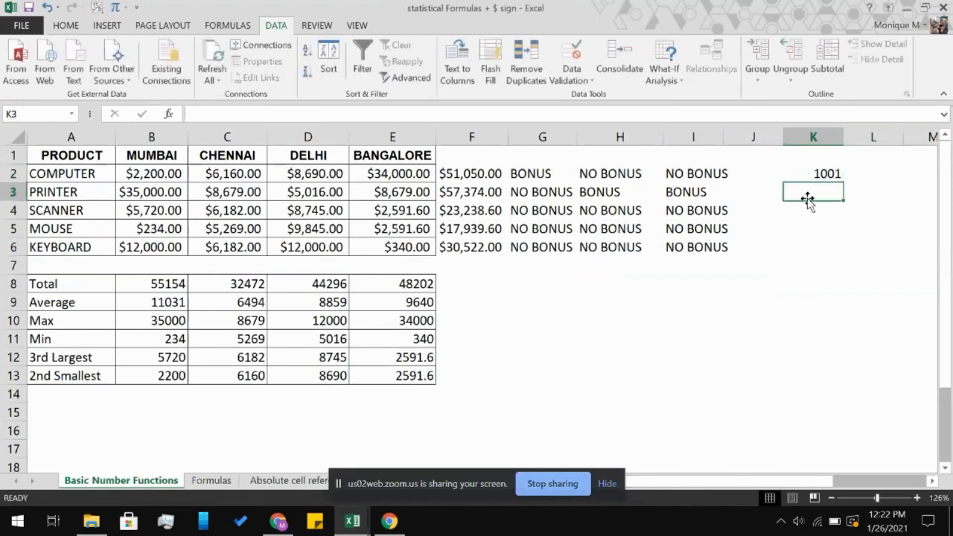
Test the validation rule in K3 by trying 2, and enter 2000 there instead
{"action": "type", "text": "2"}
{"action": "key", "text": "Return"}
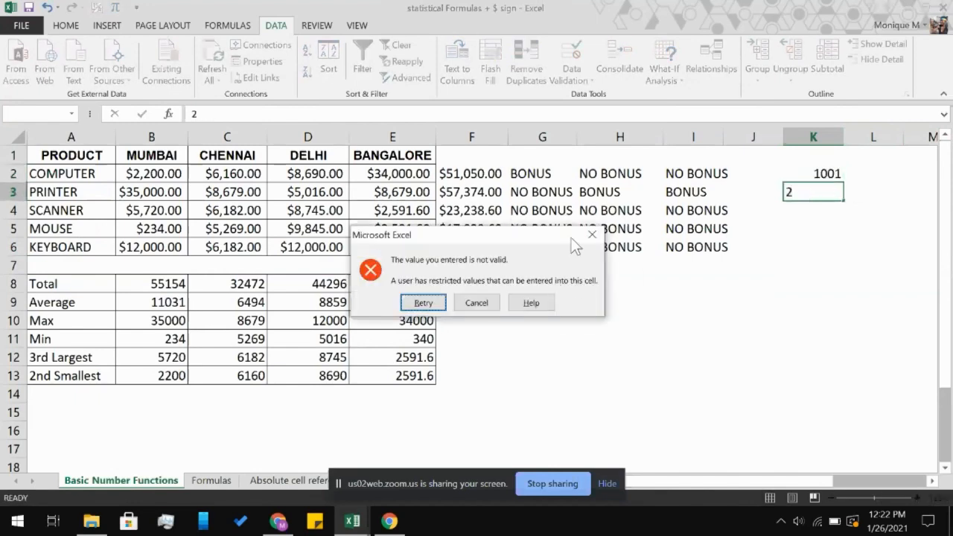
{"action": "left_click", "coordinate": [590, 237]}
{"action": "type", "text": "20"}
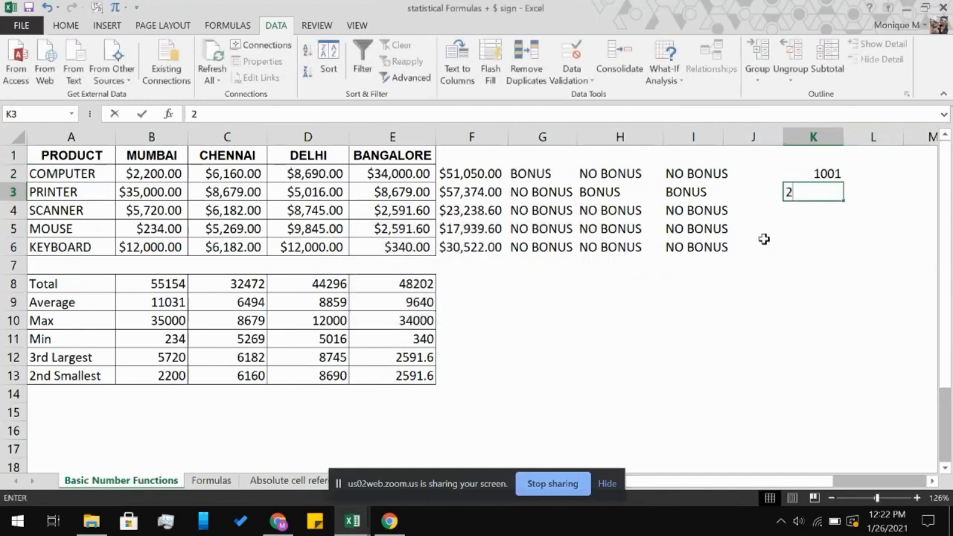
{"action": "type", "text": "00"}
{"action": "key", "text": "Return"}
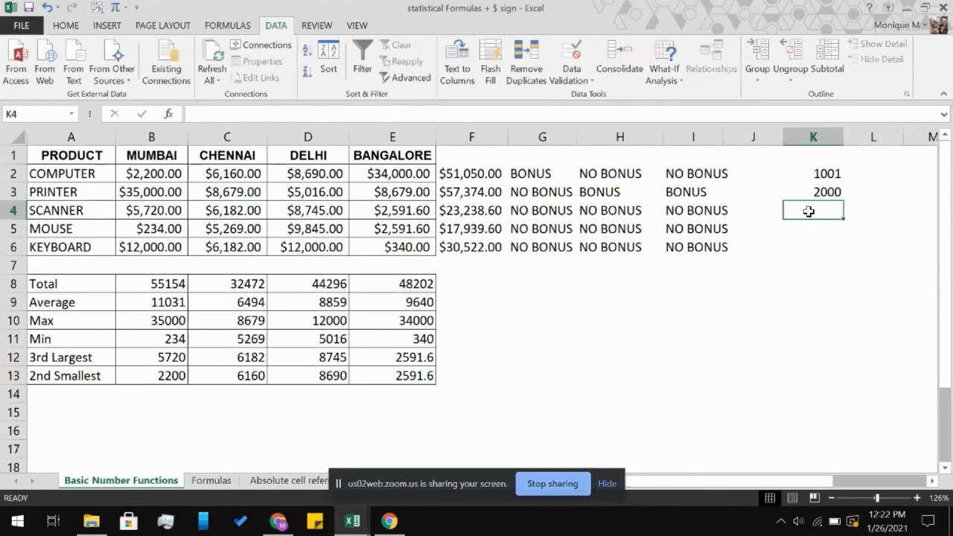
Enter 6 in K7, just below the restricted range
{"action": "left_click", "coordinate": [809, 259]}
{"action": "type", "text": "6"}
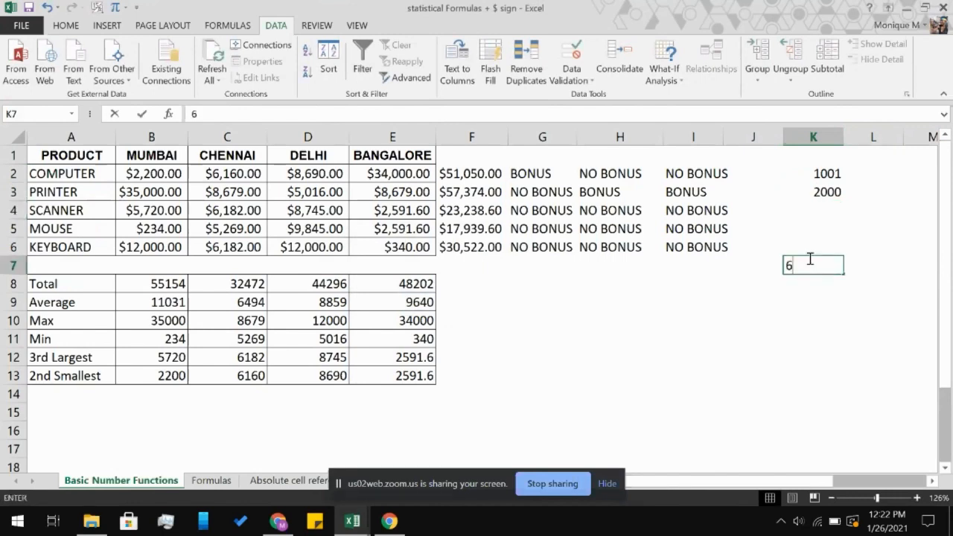
{"action": "key", "text": "Return"}
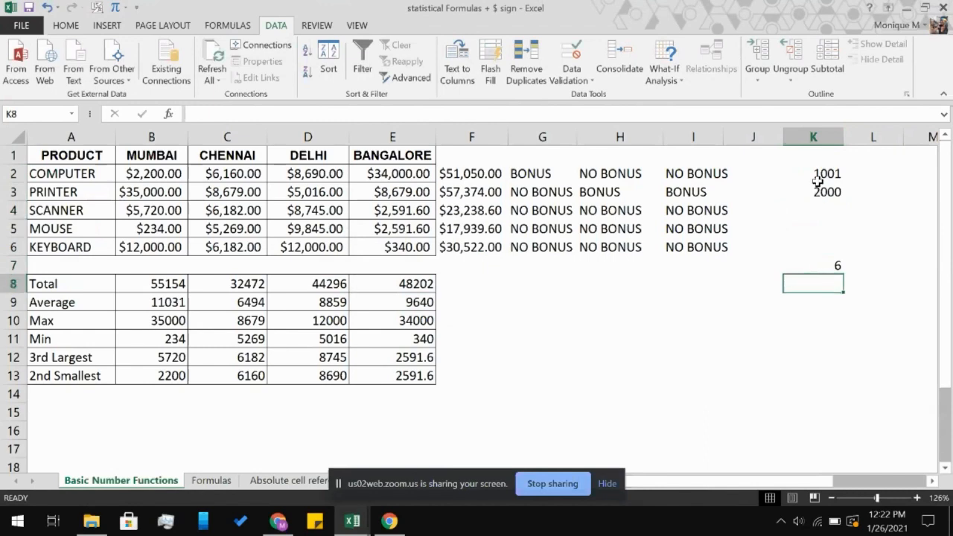
Add the input message "Greater than 1000" to the data validation of cells K2 to K6
{"action": "left_click_drag", "start_coordinate": [799, 177], "coordinate": [804, 243]}
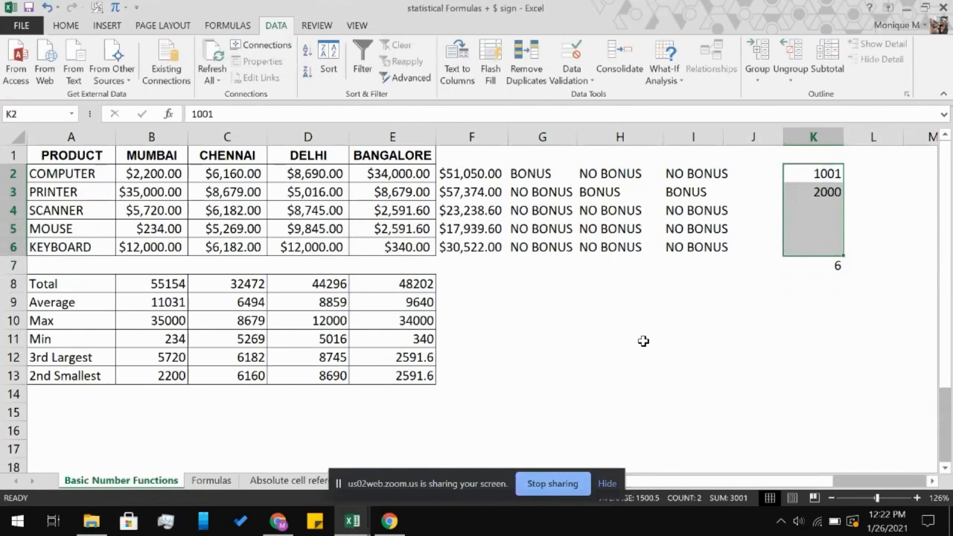
{"action": "left_click", "coordinate": [574, 74]}
{"action": "left_click", "coordinate": [583, 102]}
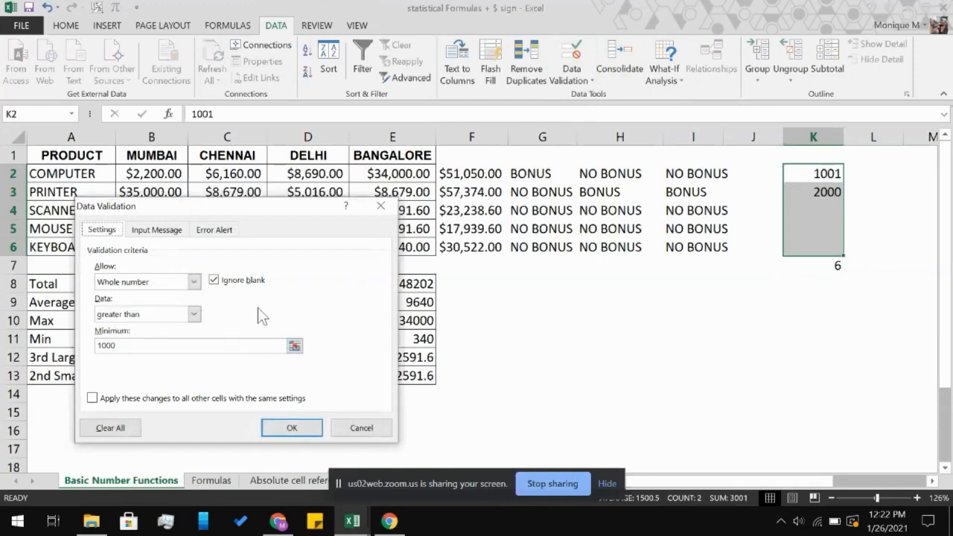
{"action": "left_click", "coordinate": [171, 231]}
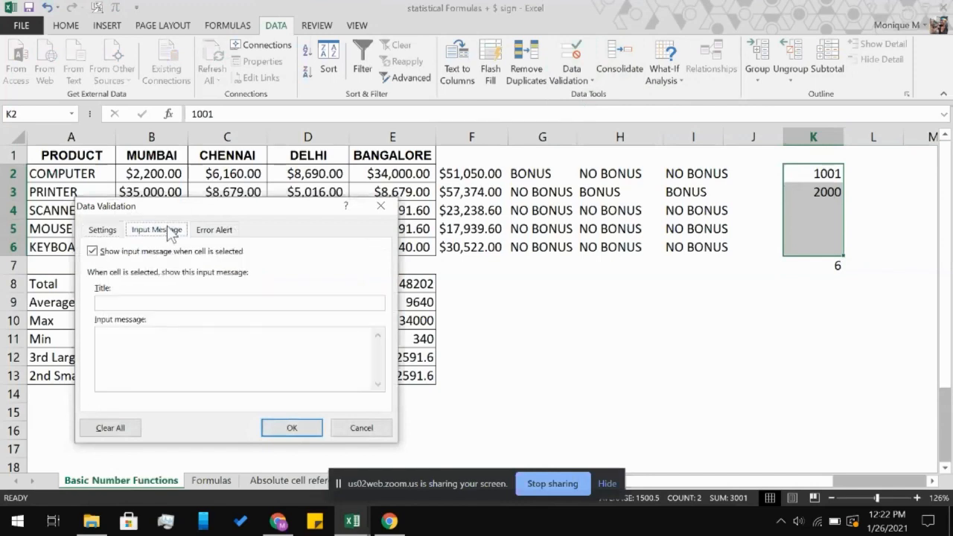
{"action": "left_click", "coordinate": [162, 302]}
{"action": "left_click", "coordinate": [152, 344]}
{"action": "type", "text": "Greater t"}
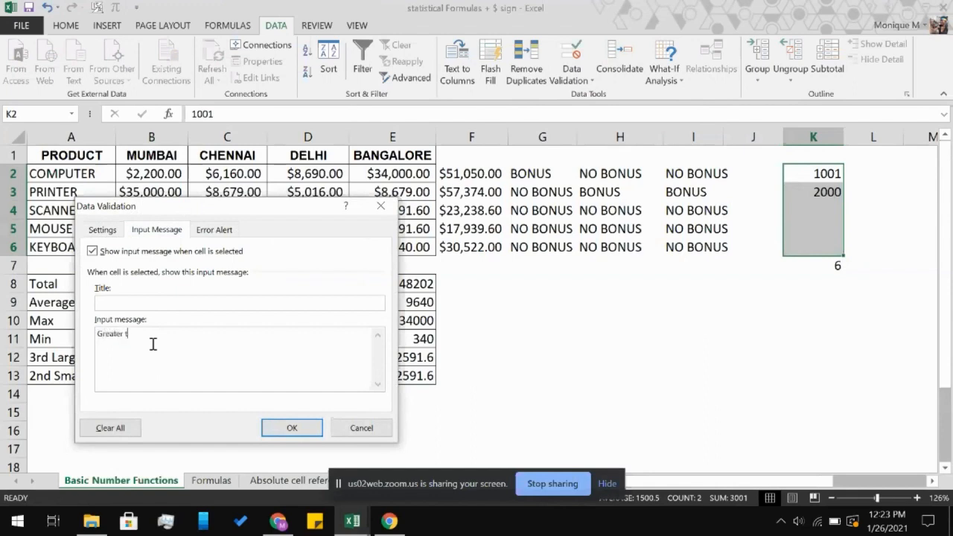
{"action": "type", "text": "han 1000"}
{"action": "left_click", "coordinate": [294, 427]}
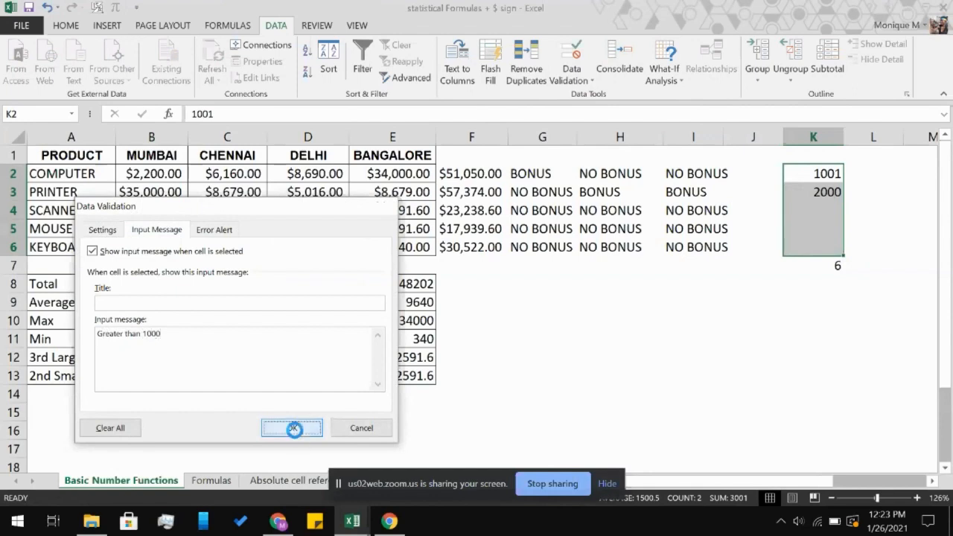
Test the validation rule in K4 by trying the value 5, and discard the entry
{"action": "left_click", "coordinate": [813, 215]}
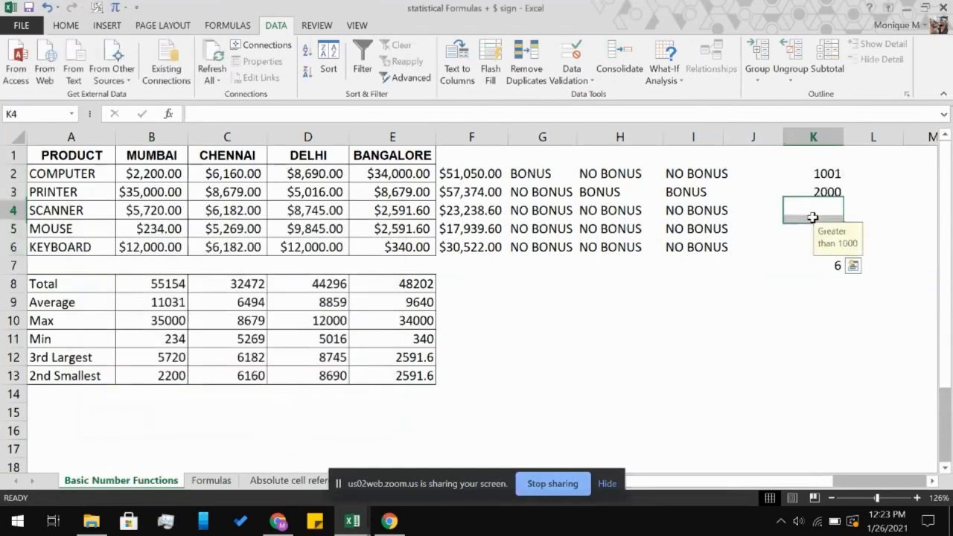
{"action": "type", "text": "5\\"}
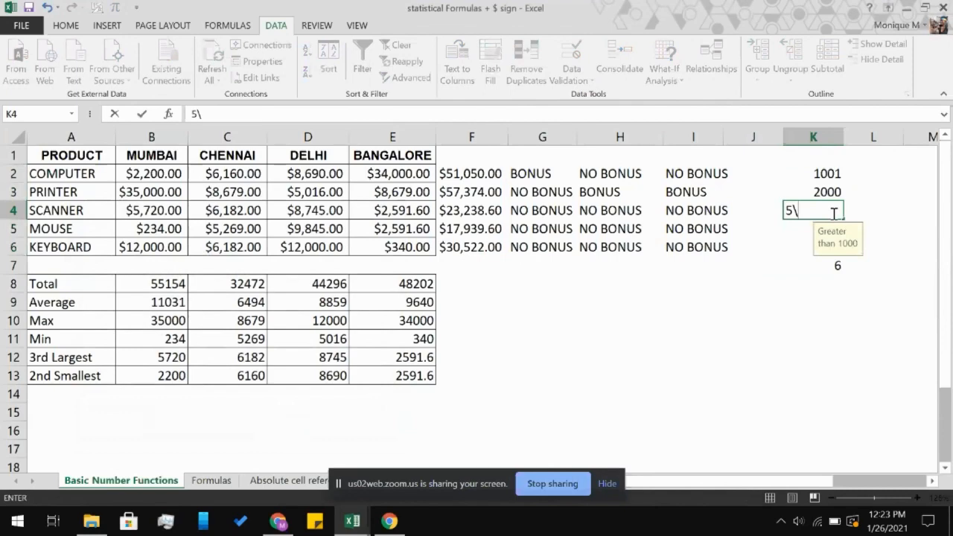
{"action": "key", "text": "Return"}
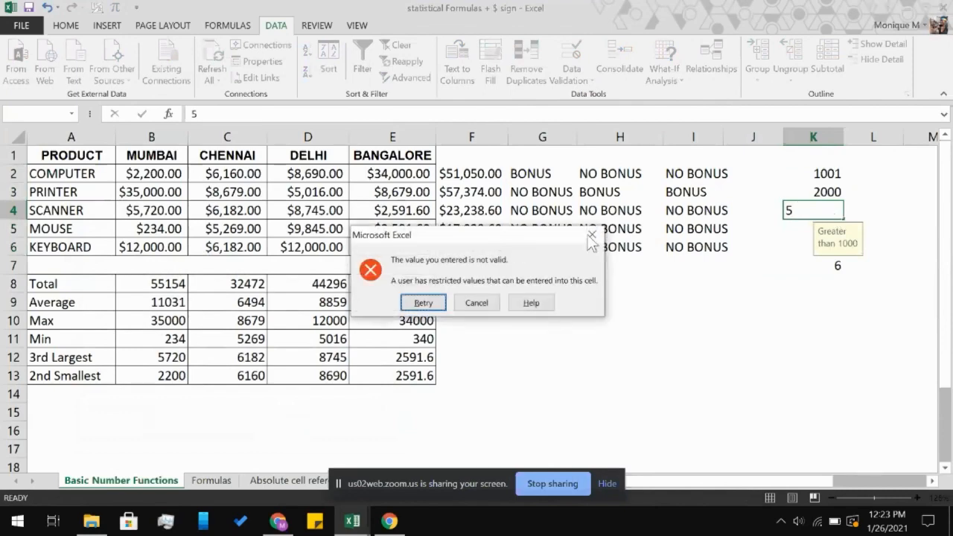
{"action": "left_click", "coordinate": [600, 231]}
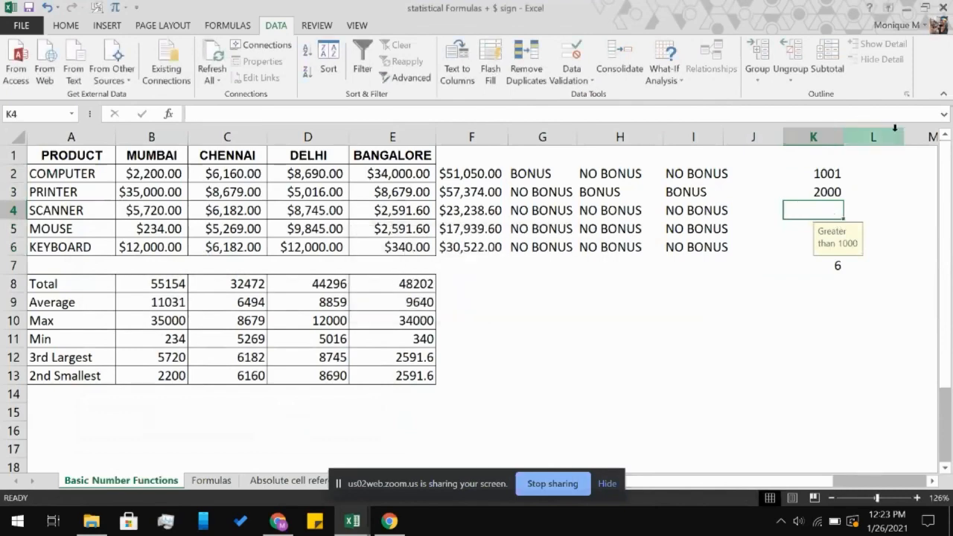
{"action": "left_click", "coordinate": [816, 191]}
{"action": "left_click_drag", "start_coordinate": [816, 191], "coordinate": [816, 173]}
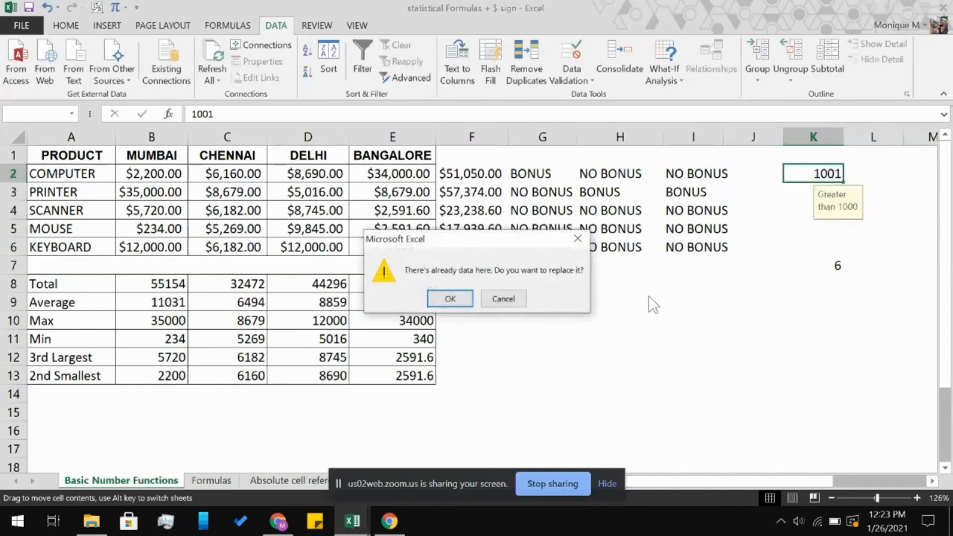
{"action": "left_click", "coordinate": [583, 239]}
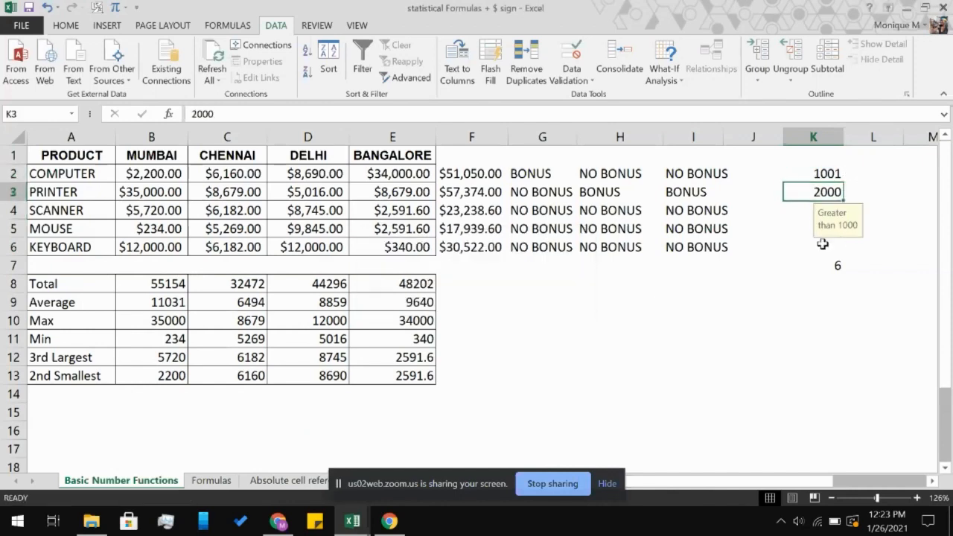
Check the input message on several cells between K3 and K6, and compare with L2 outside the restricted range
{"action": "left_click", "coordinate": [803, 215]}
{"action": "left_click", "coordinate": [804, 226]}
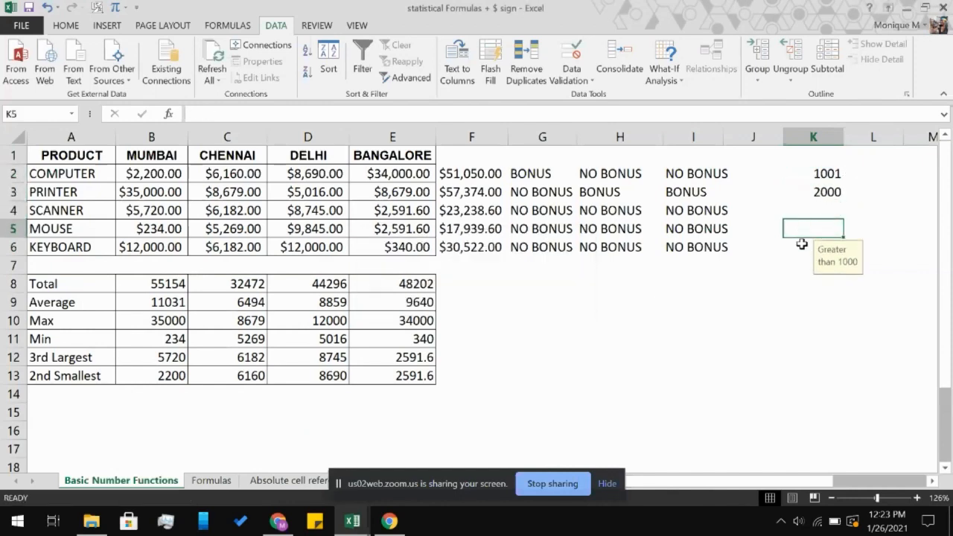
{"action": "left_click", "coordinate": [801, 244]}
{"action": "left_click", "coordinate": [863, 171]}
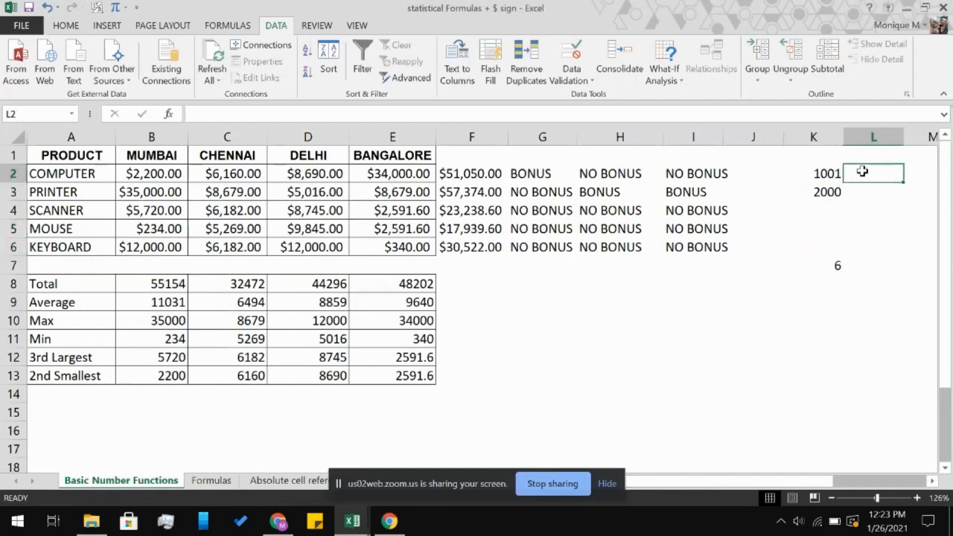
{"action": "left_click", "coordinate": [815, 190]}
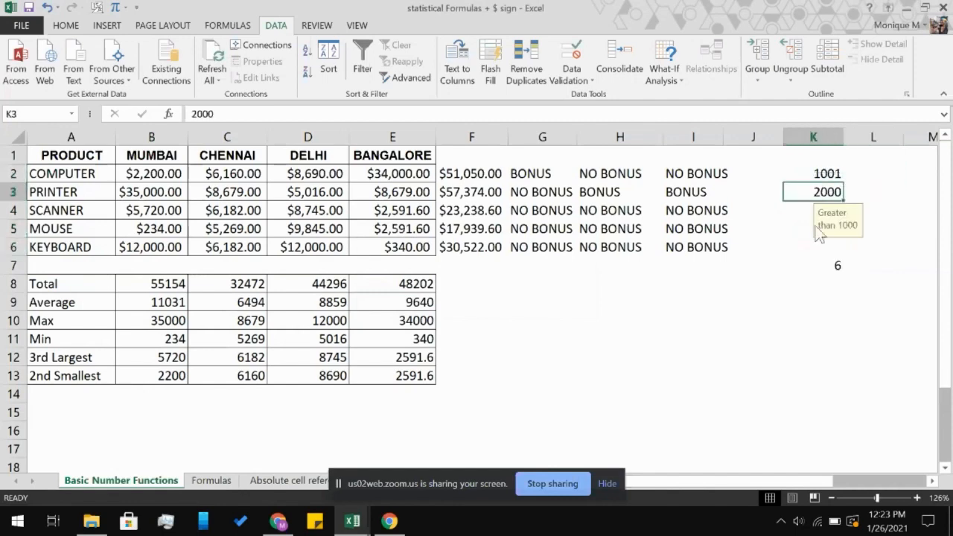
{"action": "left_click", "coordinate": [793, 229]}
{"action": "left_click", "coordinate": [811, 191]}
{"action": "left_click", "coordinate": [791, 223]}
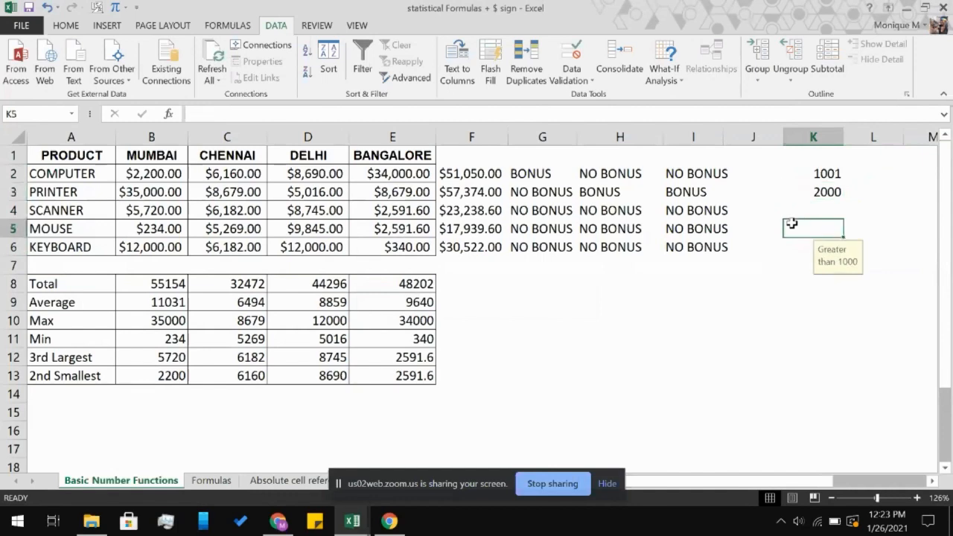
Add the error message "Valid values" to the data validation error alert of cells K2 to K6
{"action": "left_click", "coordinate": [815, 176]}
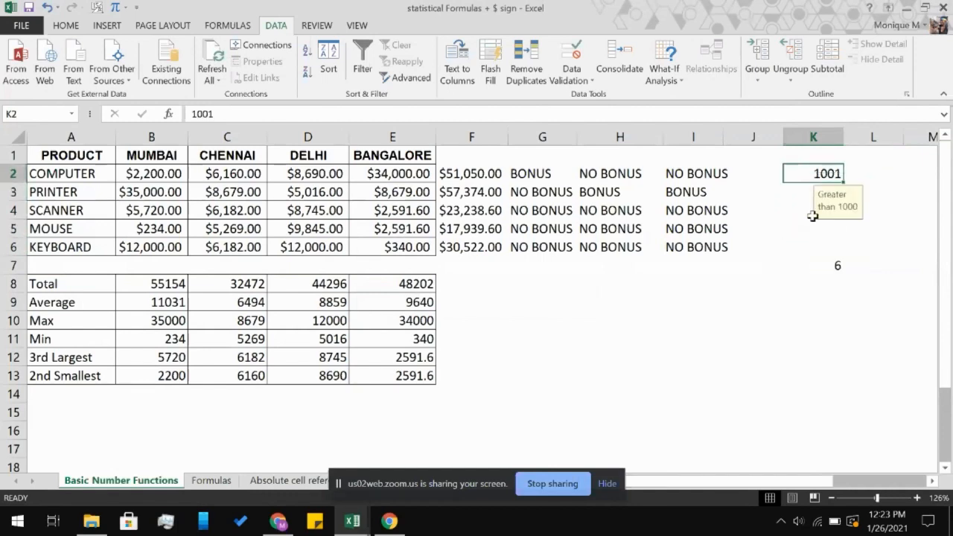
{"action": "left_click", "coordinate": [803, 245], "text": "shift"}
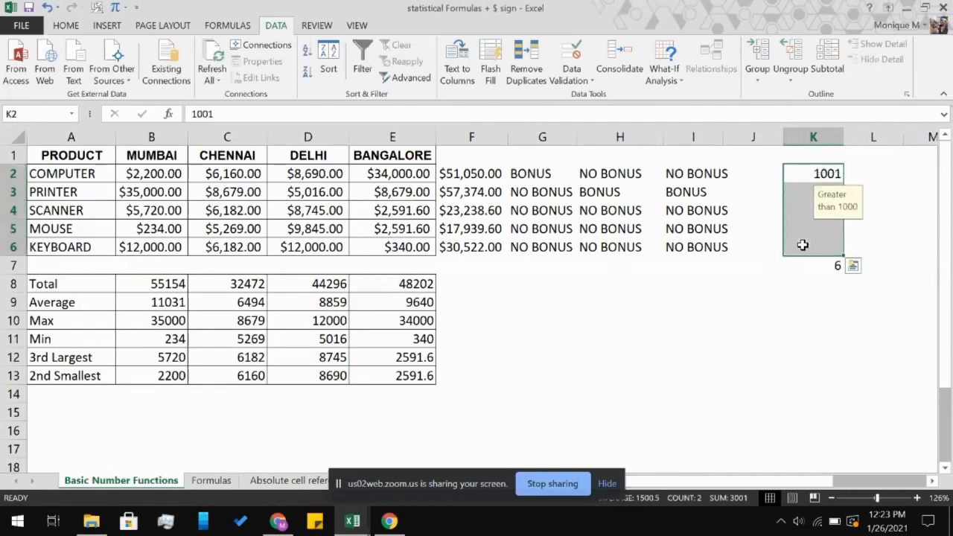
{"action": "left_click", "coordinate": [579, 77]}
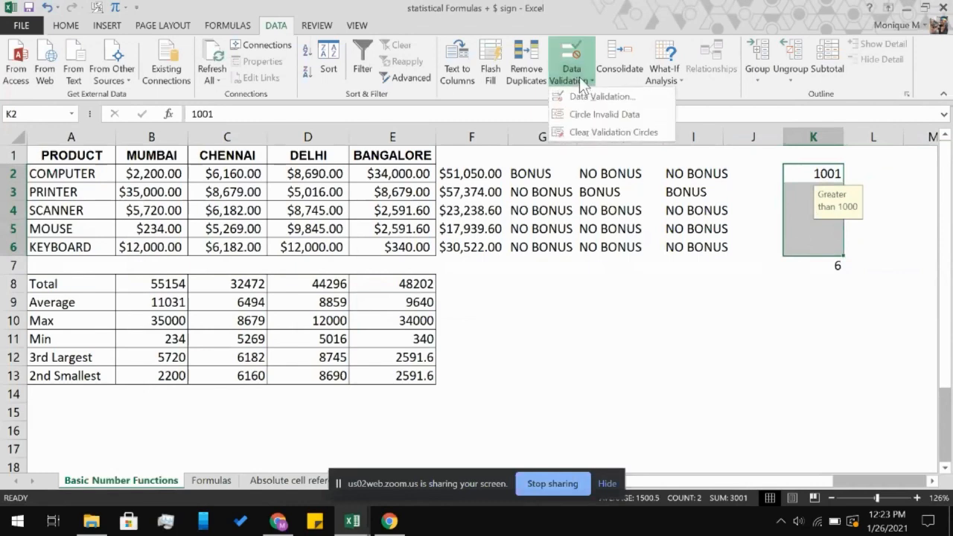
{"action": "left_click", "coordinate": [579, 76]}
{"action": "left_click", "coordinate": [578, 79]}
{"action": "left_click", "coordinate": [574, 97]}
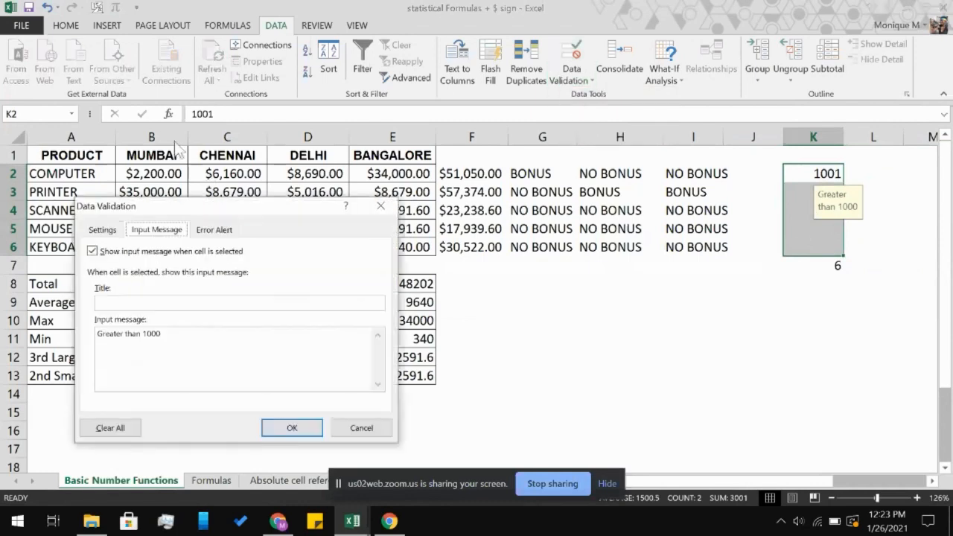
{"action": "left_click", "coordinate": [223, 230]}
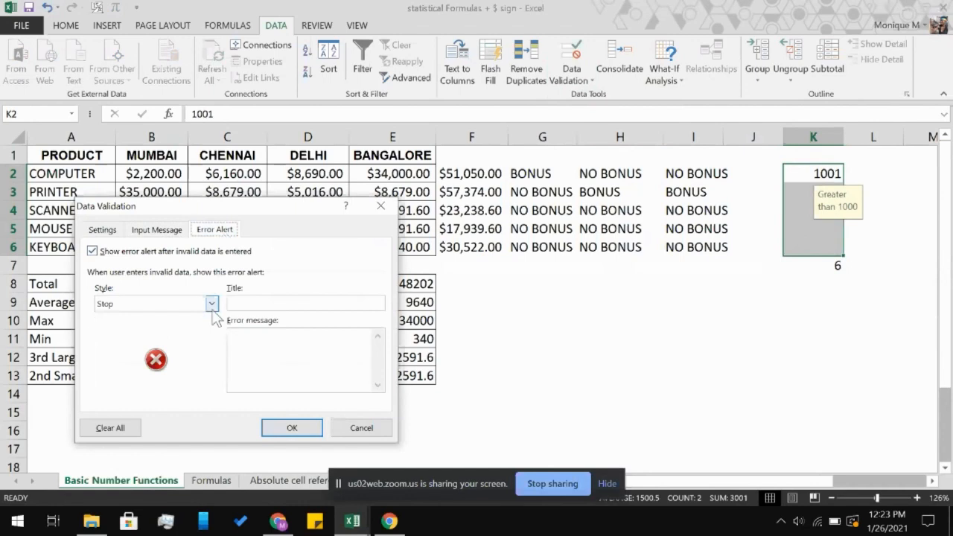
{"action": "left_click", "coordinate": [253, 338]}
{"action": "type", "text": "v"}
{"action": "key", "text": "BackSpace"}
{"action": "type", "text": "Valid"}
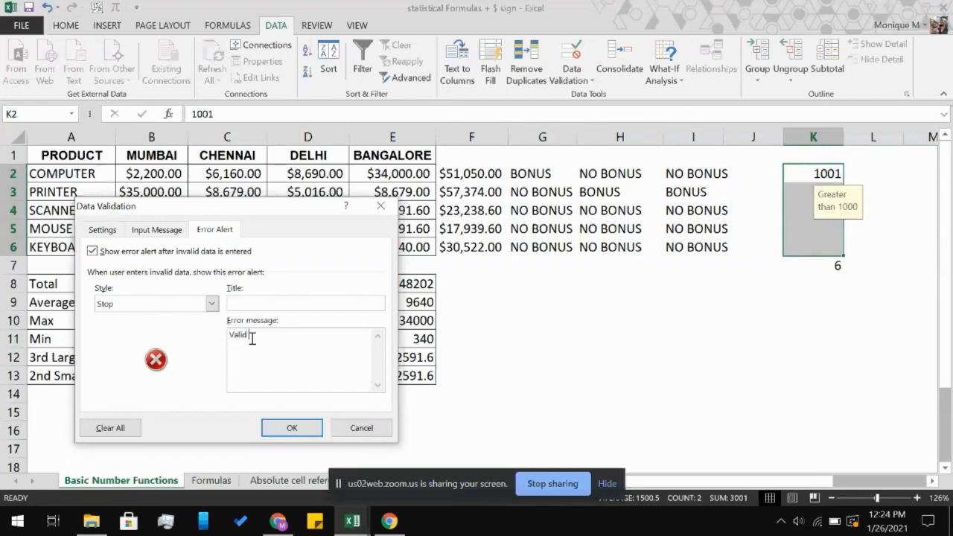
{"action": "type", "text": " values"}
{"action": "left_click", "coordinate": [291, 430]}
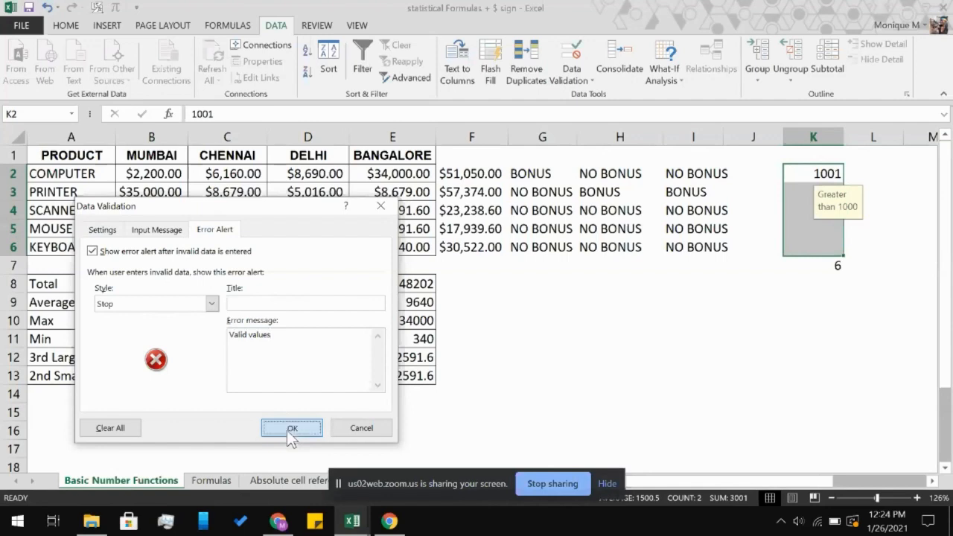
Test the custom error message in K5 by trying the value 9, and discard the entry
{"action": "left_click", "coordinate": [795, 223]}
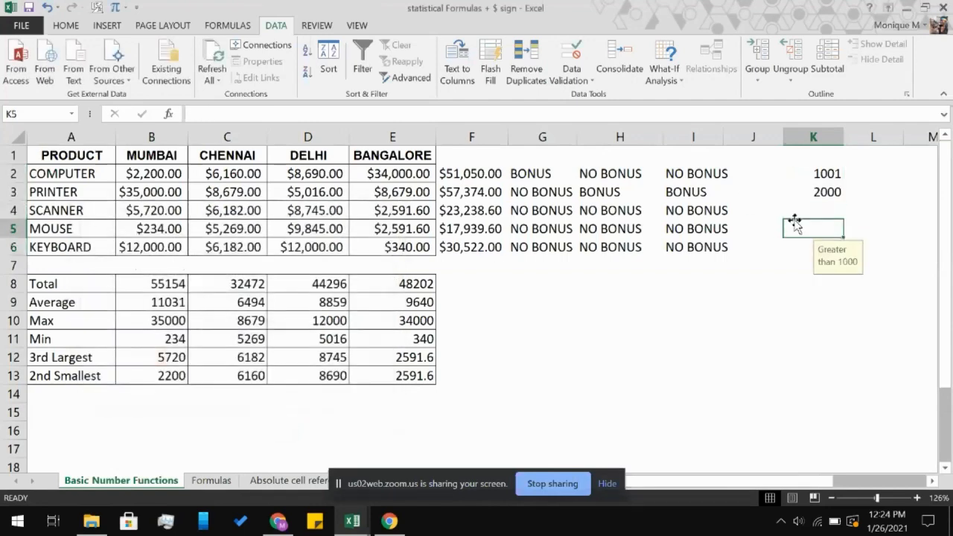
{"action": "type", "text": "9"}
{"action": "key", "text": "Return"}
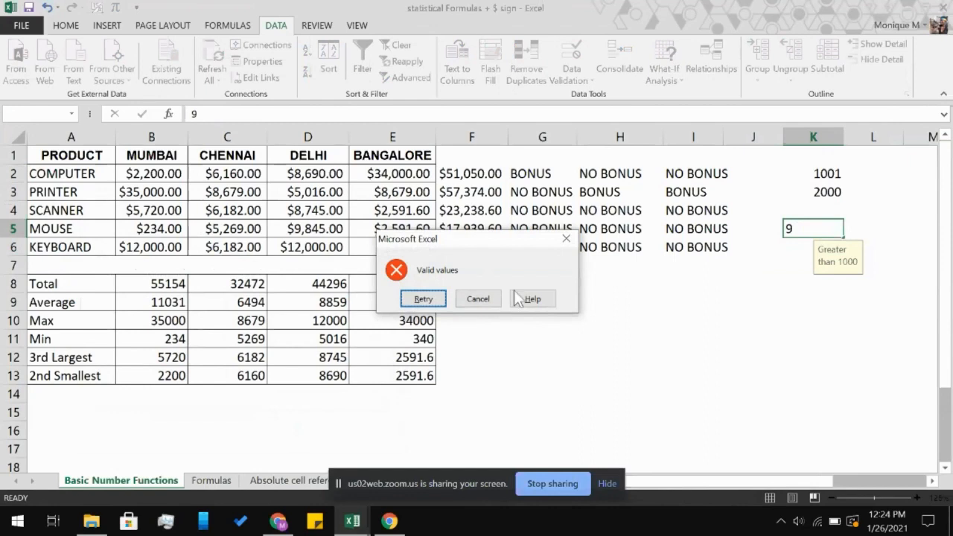
{"action": "left_click", "coordinate": [568, 237]}
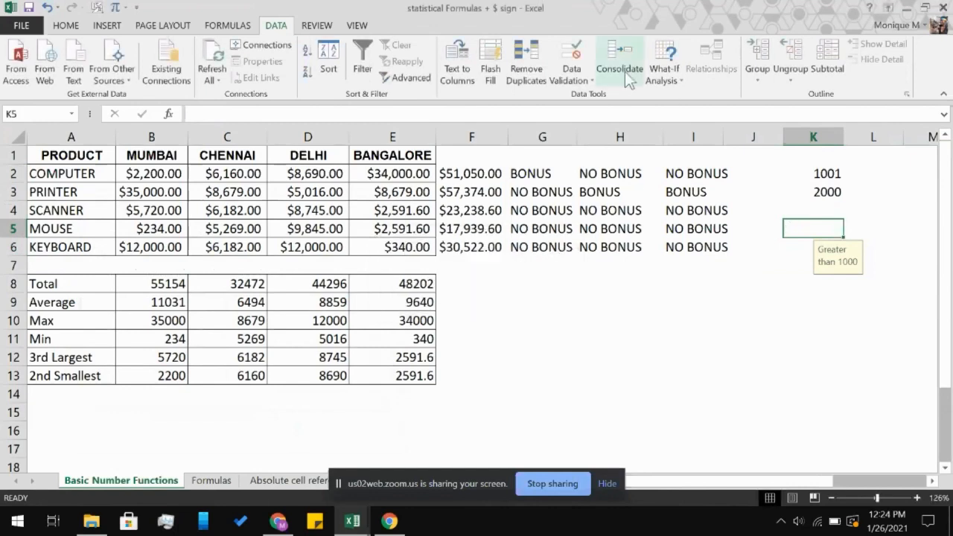
Set the title of the validation error alert for cells K2 to K6 to "wrong"
{"action": "left_click", "coordinate": [800, 176]}
{"action": "left_click", "coordinate": [818, 247], "text": "shift"}
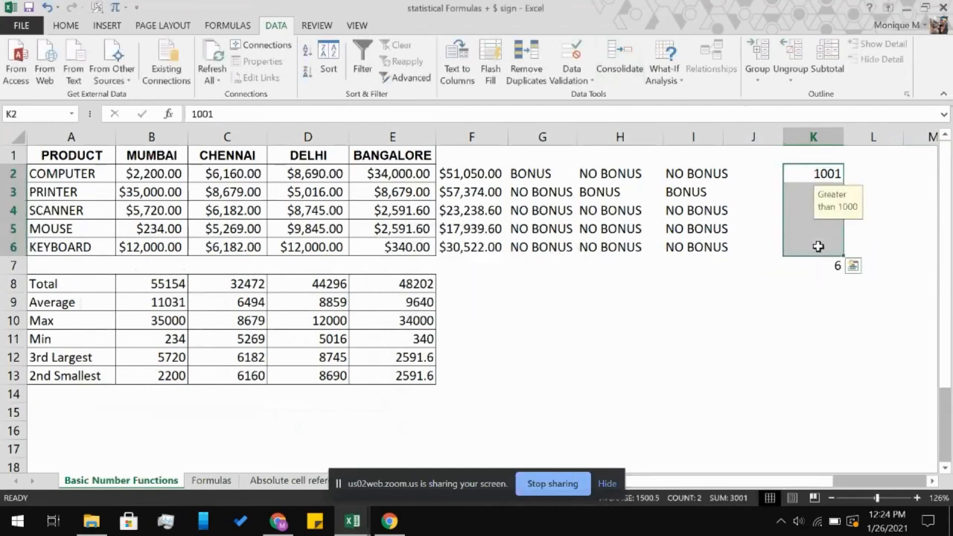
{"action": "left_click", "coordinate": [586, 88]}
{"action": "left_click", "coordinate": [591, 98]}
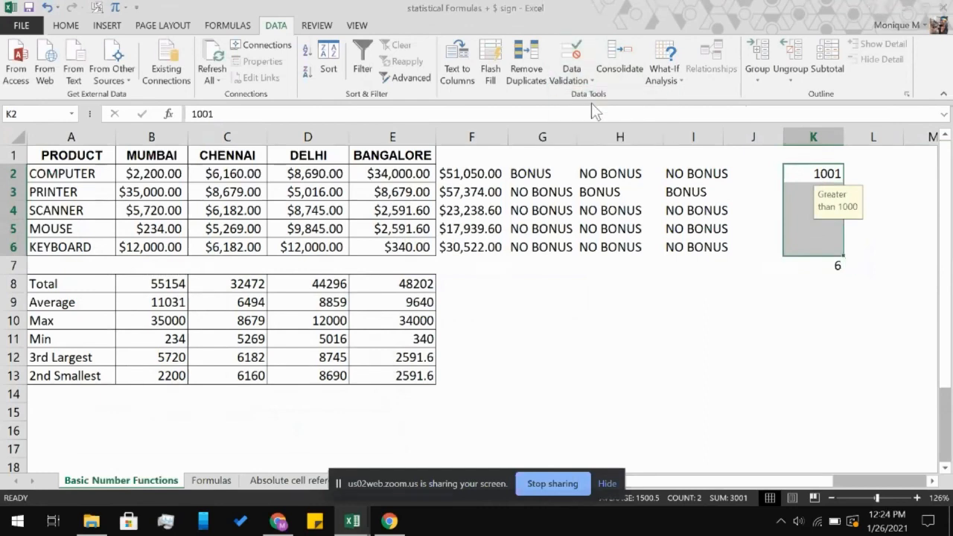
{"action": "left_click", "coordinate": [278, 304]}
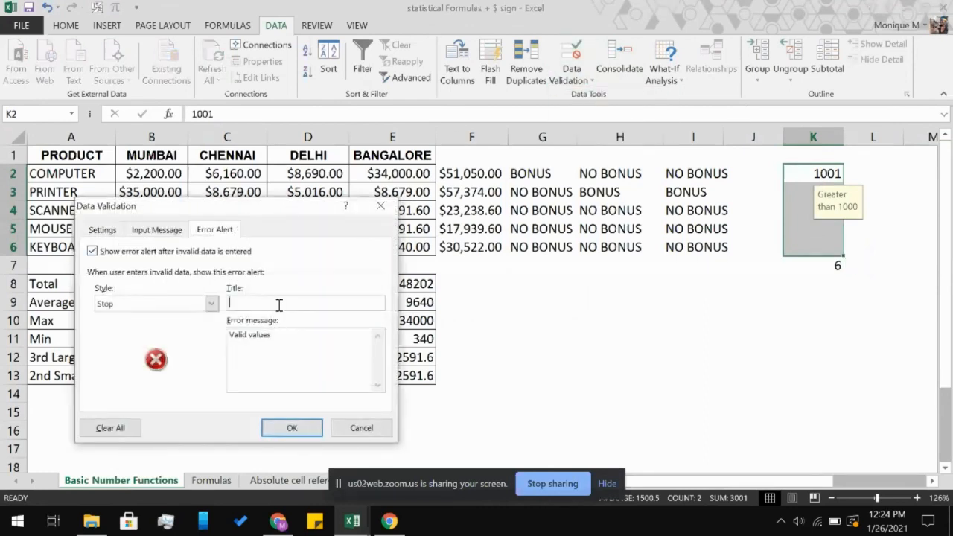
{"action": "type", "text": "wrong"}
{"action": "left_click", "coordinate": [291, 427]}
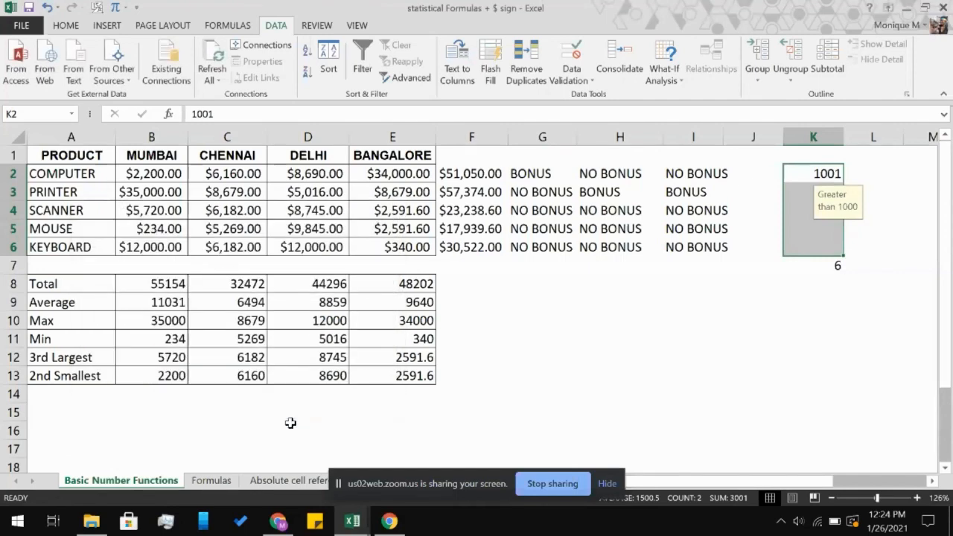
Test the error alert title in K4 by trying the value 9, and discard the entry
{"action": "left_click", "coordinate": [790, 214]}
{"action": "type", "text": "9"}
{"action": "key", "text": "Return"}
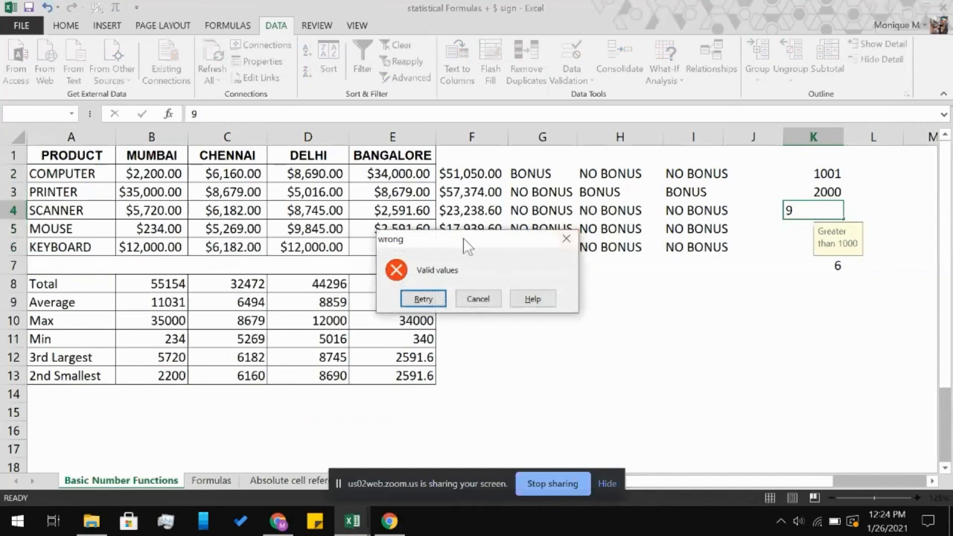
{"action": "left_click", "coordinate": [567, 240]}
Change the error alert style for the data validation of cells K2 to K6 to Warning
{"action": "left_click", "coordinate": [811, 175]}
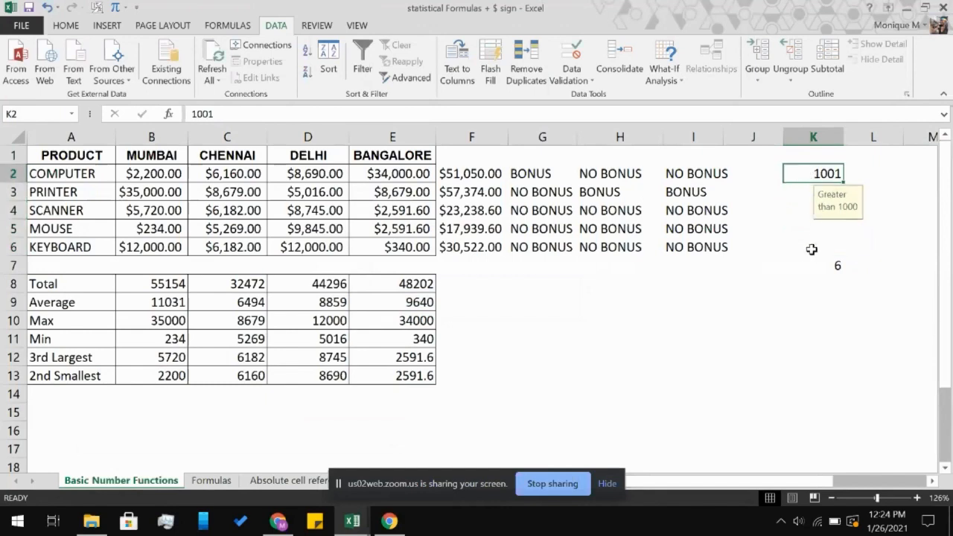
{"action": "left_click", "coordinate": [812, 250], "text": "shift"}
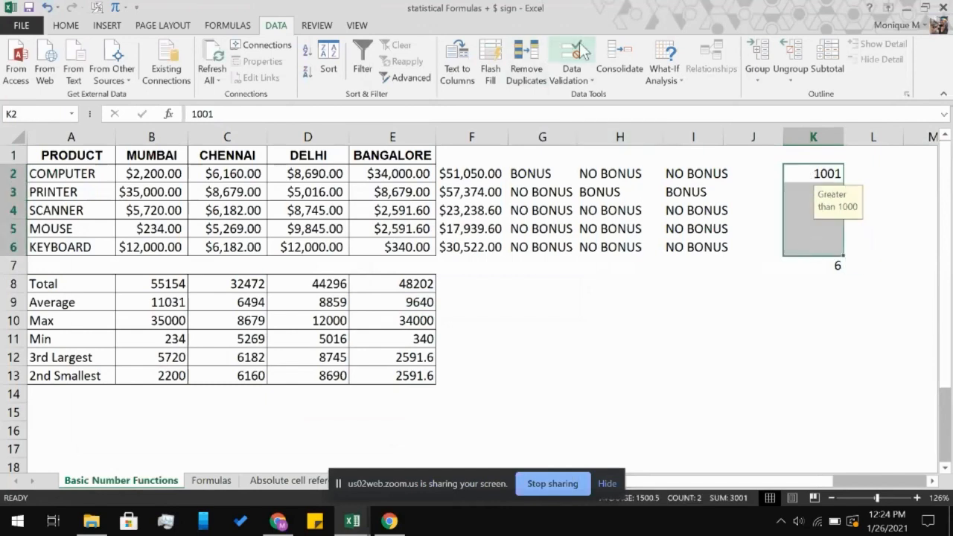
{"action": "left_click", "coordinate": [581, 50]}
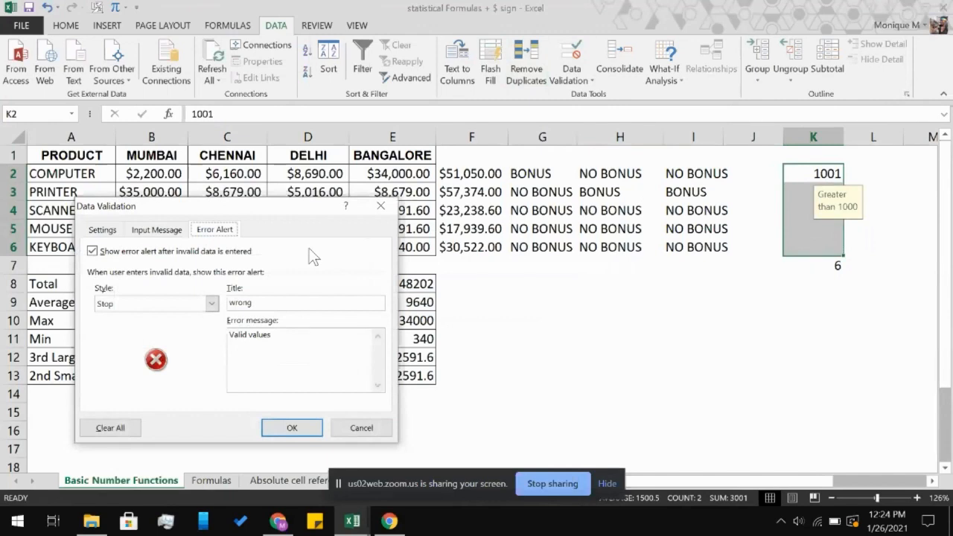
{"action": "left_click", "coordinate": [212, 303]}
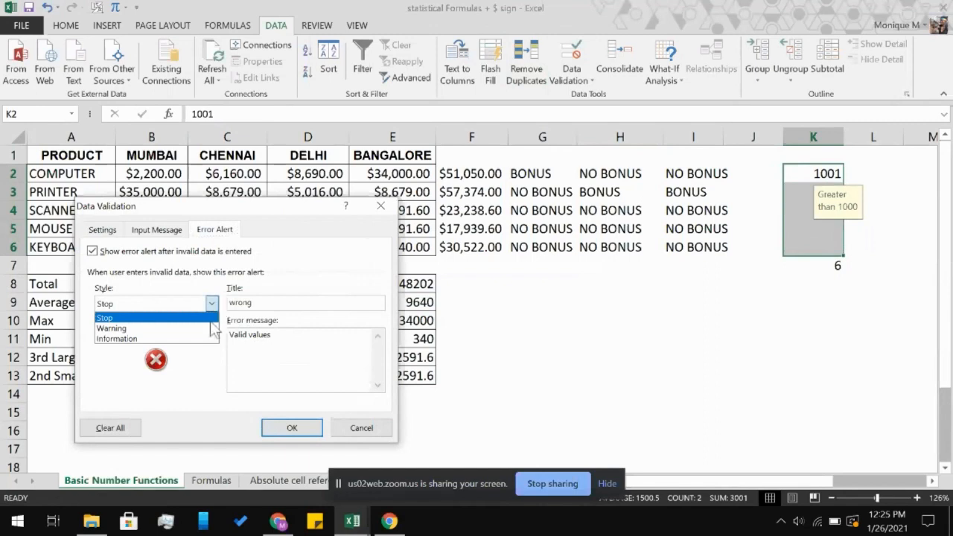
{"action": "left_click", "coordinate": [209, 328]}
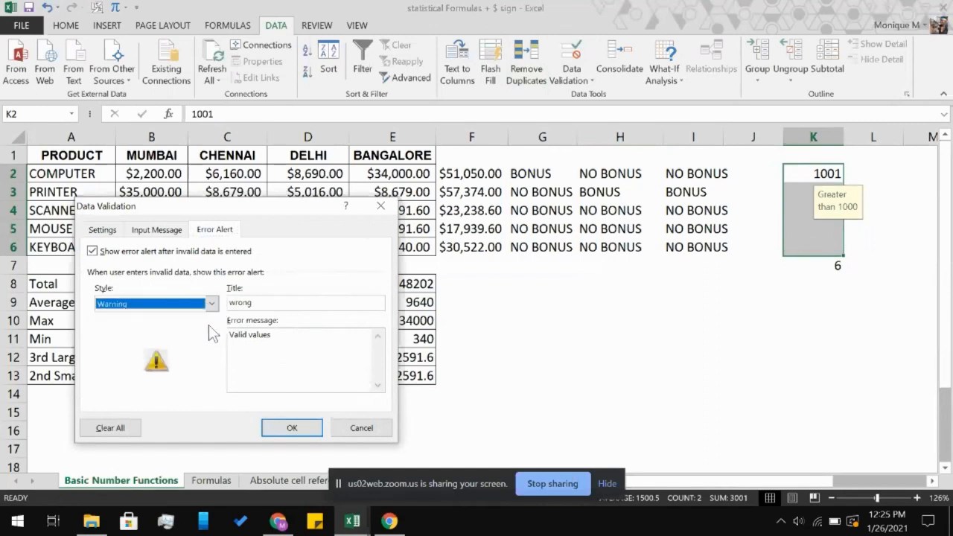
{"action": "left_click", "coordinate": [290, 428]}
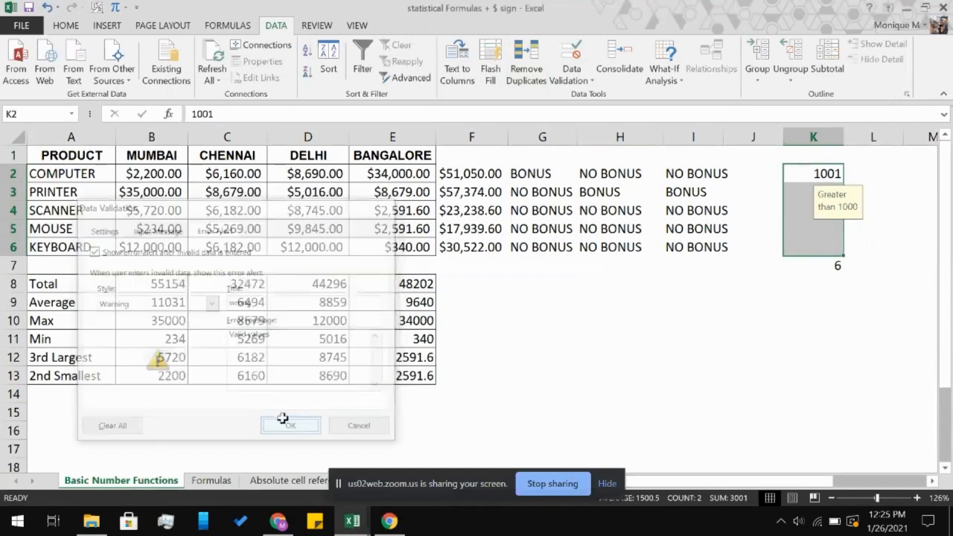
Enter 7 in K5 and accept the value despite the validation warning
{"action": "left_click", "coordinate": [809, 229]}
{"action": "type", "text": "7"}
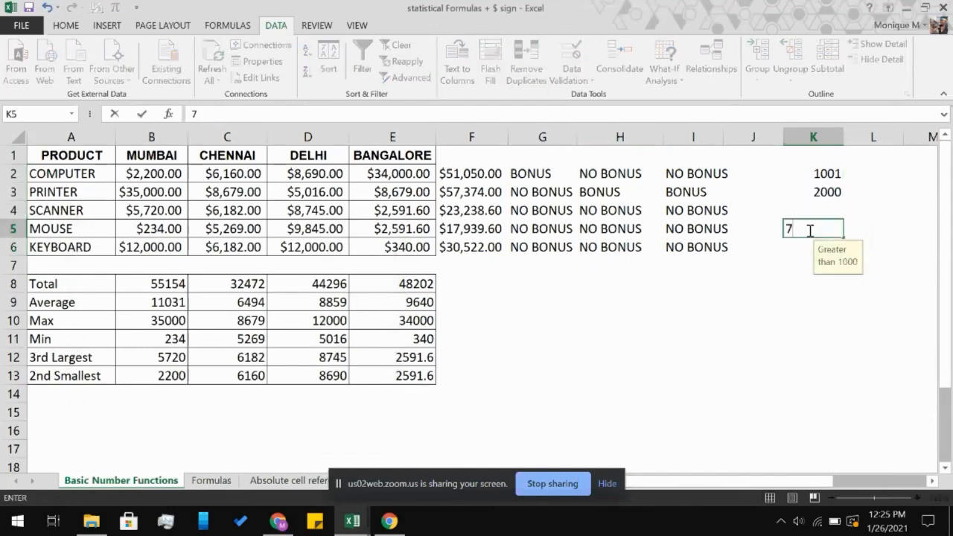
{"action": "key", "text": "Return"}
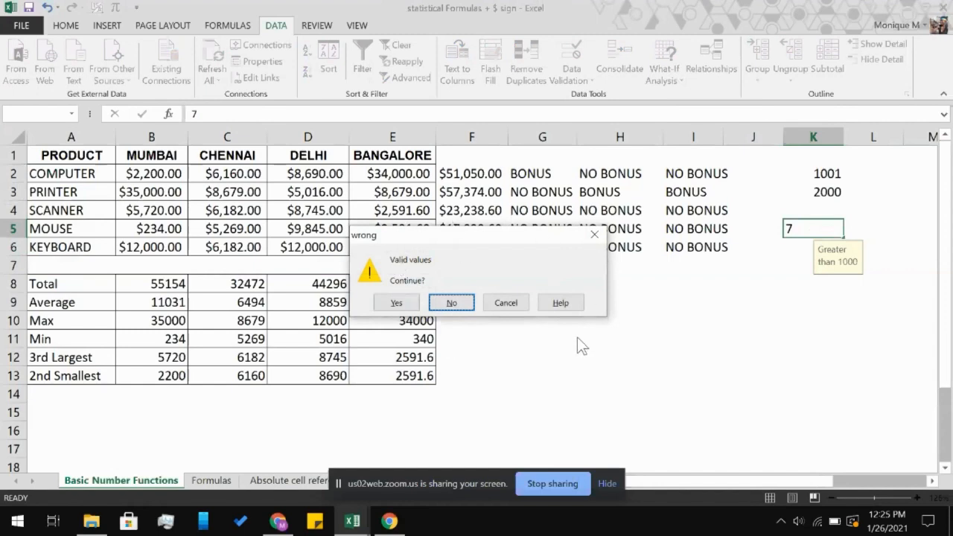
{"action": "left_click", "coordinate": [400, 305]}
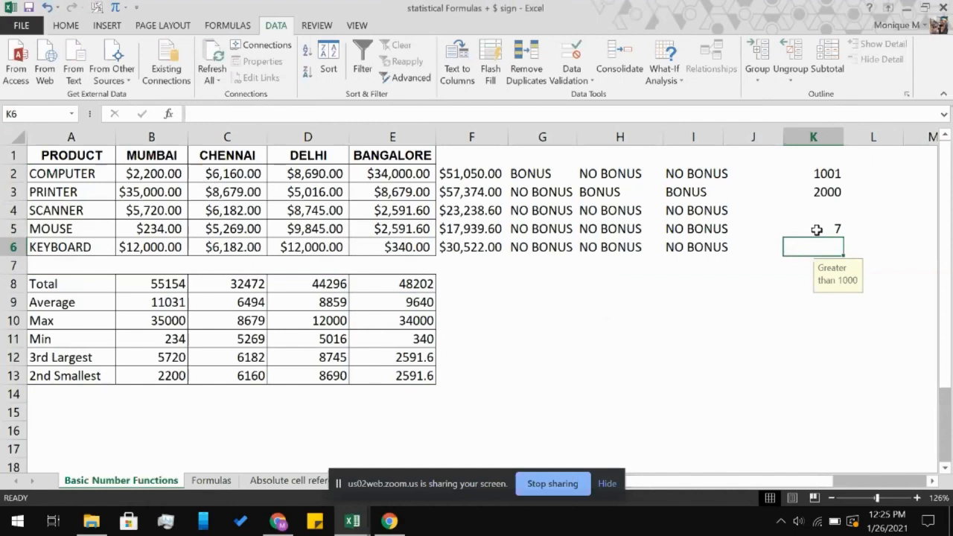
Open the data validation error alert settings for cells K2 to K6
{"action": "left_click", "coordinate": [816, 179]}
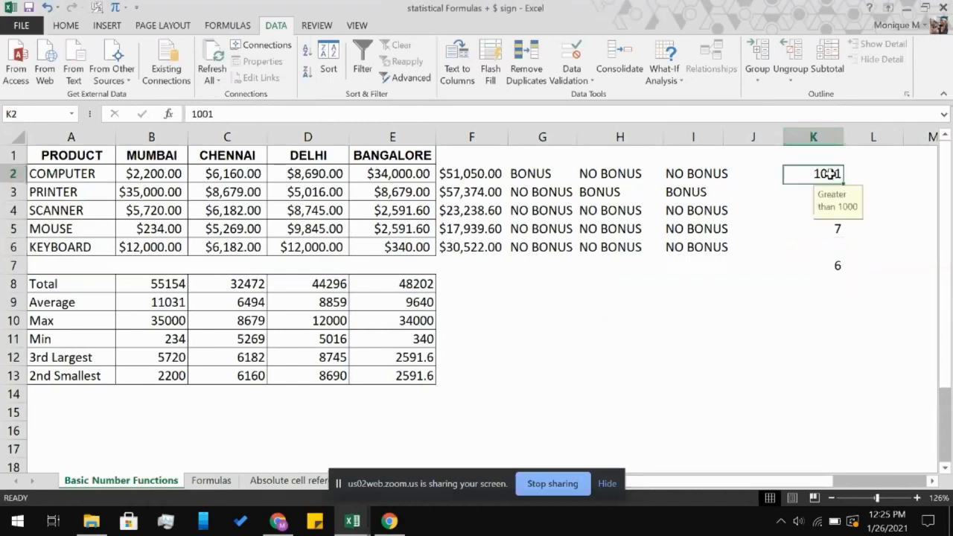
{"action": "left_click", "coordinate": [810, 254], "text": "shift"}
{"action": "left_click", "coordinate": [572, 53]}
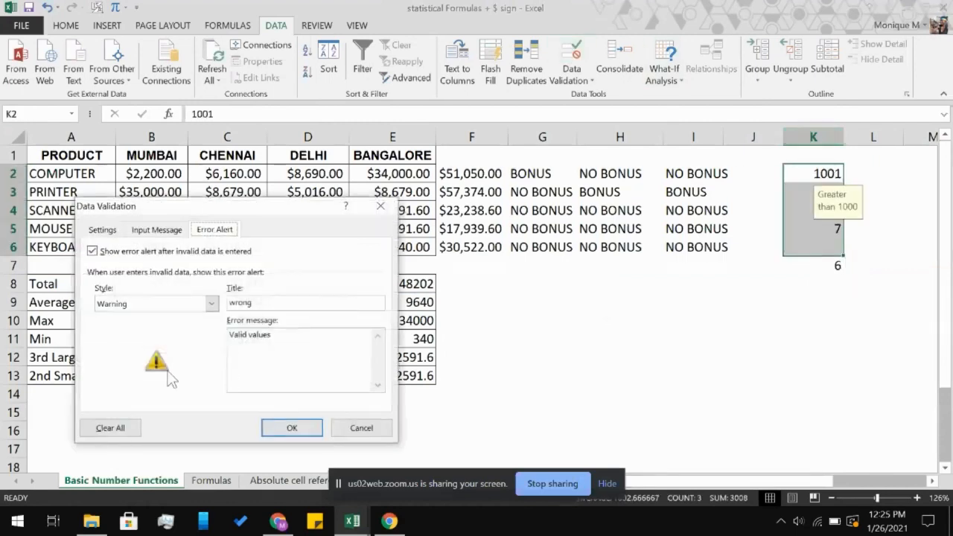